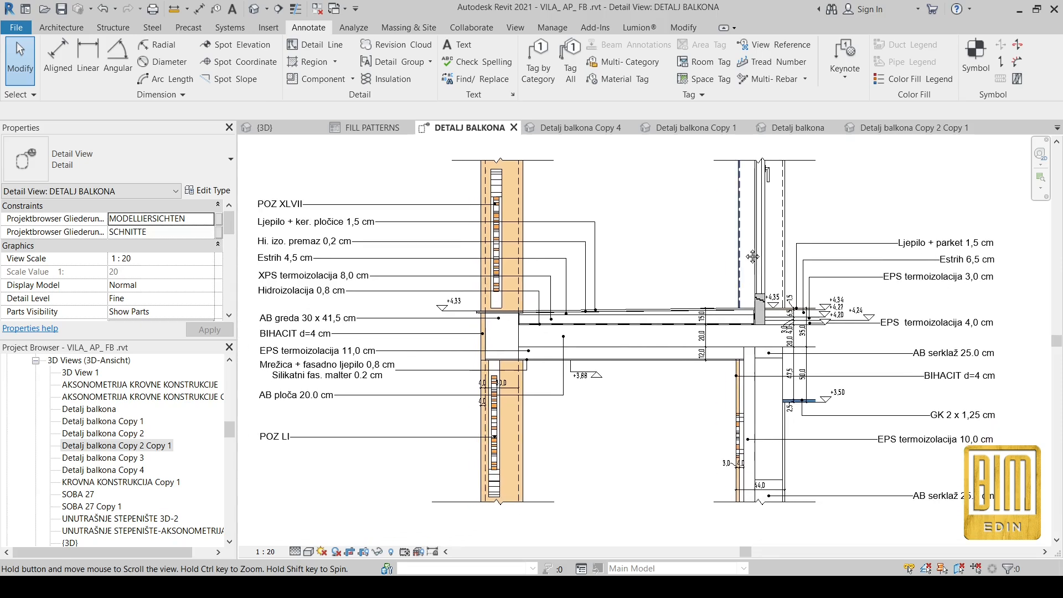
Step: Review the 3D balcony detail views Detalj balkona Copy 4, Copy 1, Detalj balkona and Copy 2 Copy 1
left_click(588, 129)
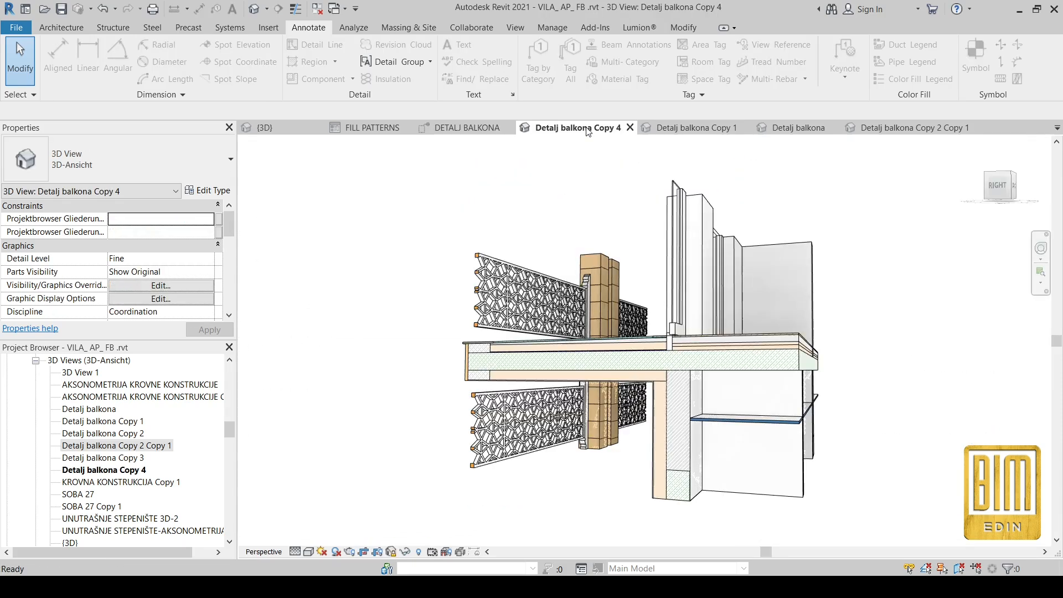
left_click(673, 128)
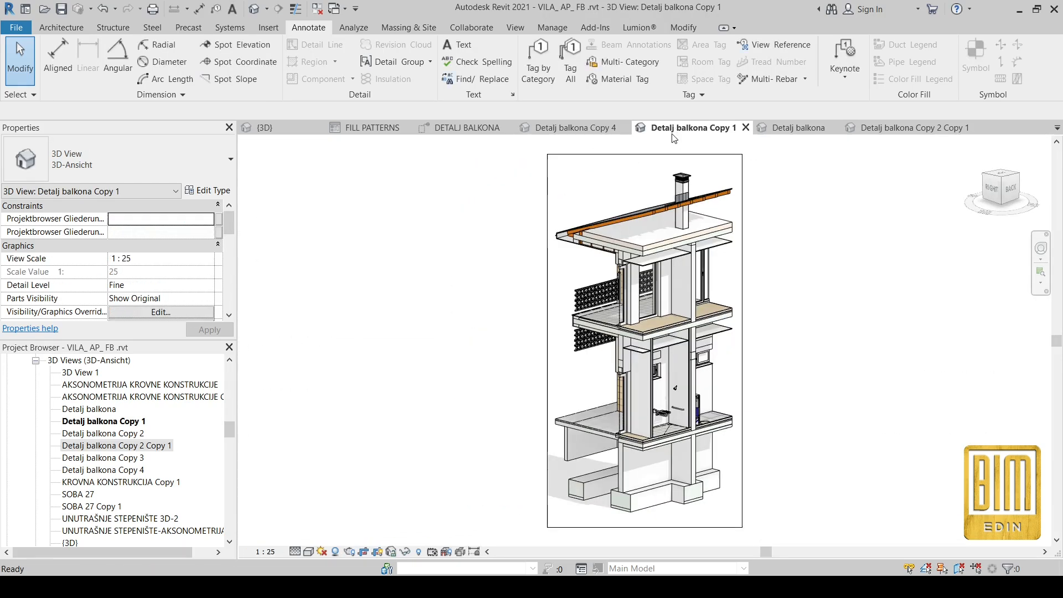
scroll(614, 372, "up", 10)
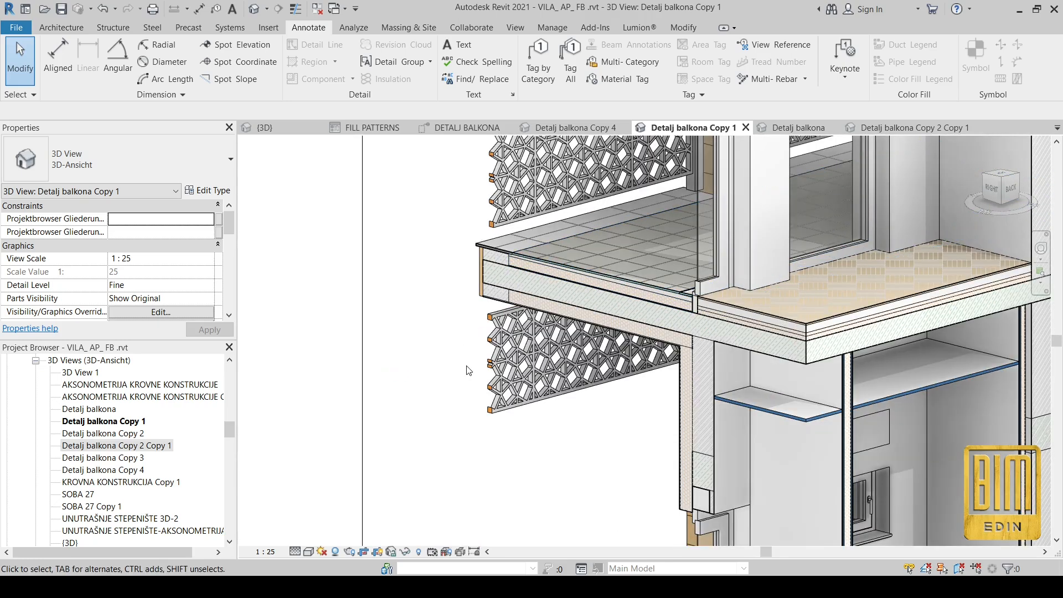
left_click(797, 129)
left_click(906, 129)
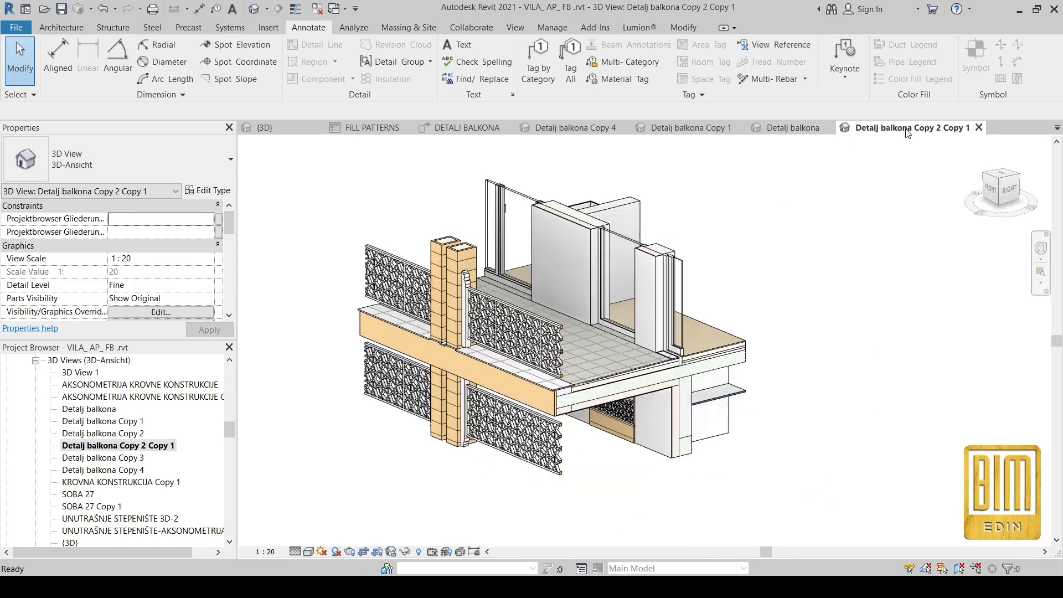
scroll(657, 358, "up", 8)
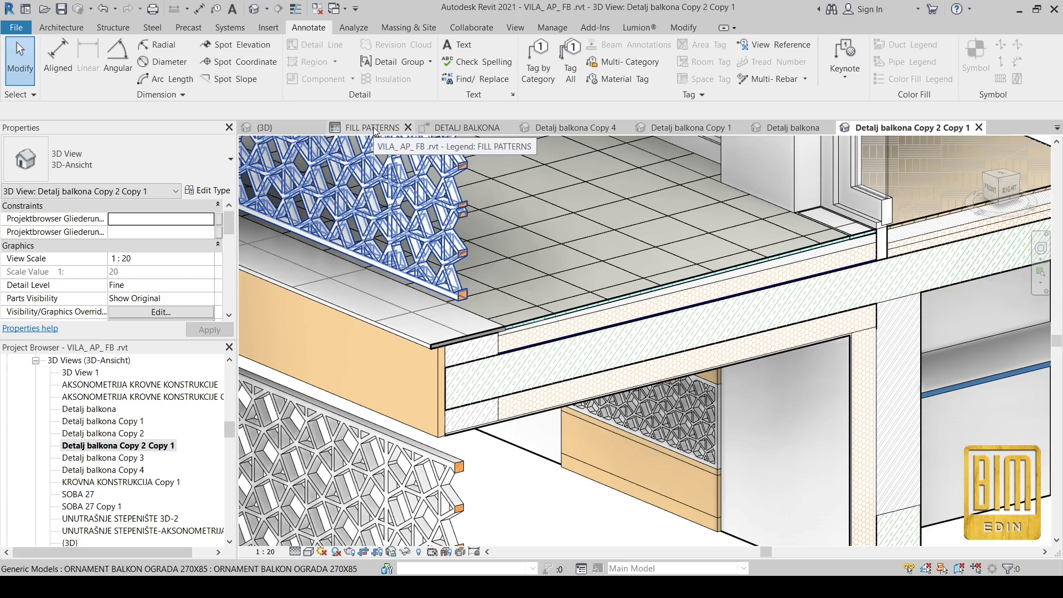
Step: Draw a rectangular filled region of about 102 x 22 cm with Wide Lines boundaries in the FILL PATTERNS legend
left_click(375, 129)
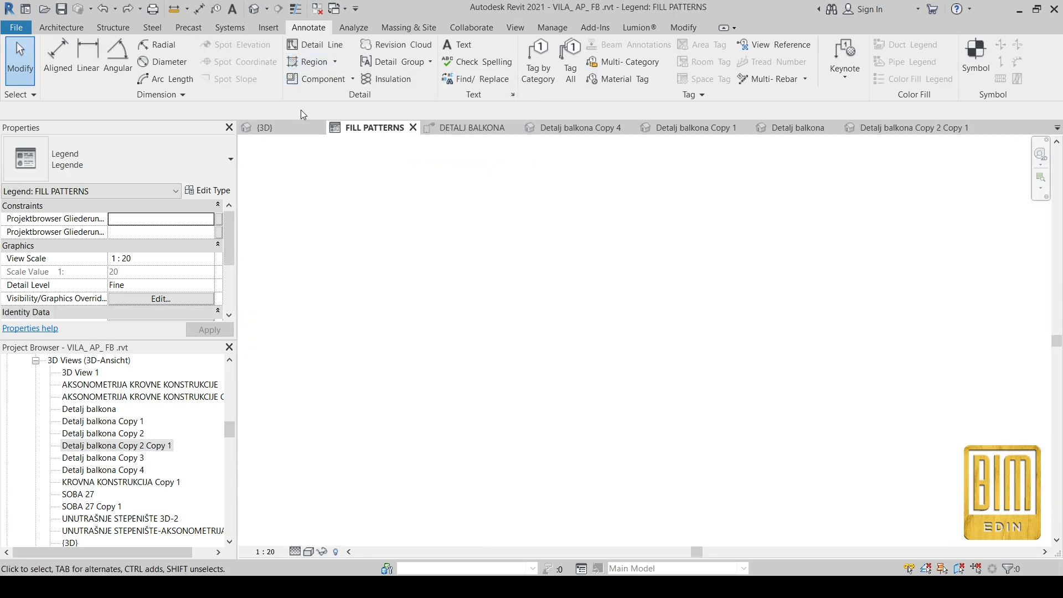
left_click(310, 62)
left_click(332, 78)
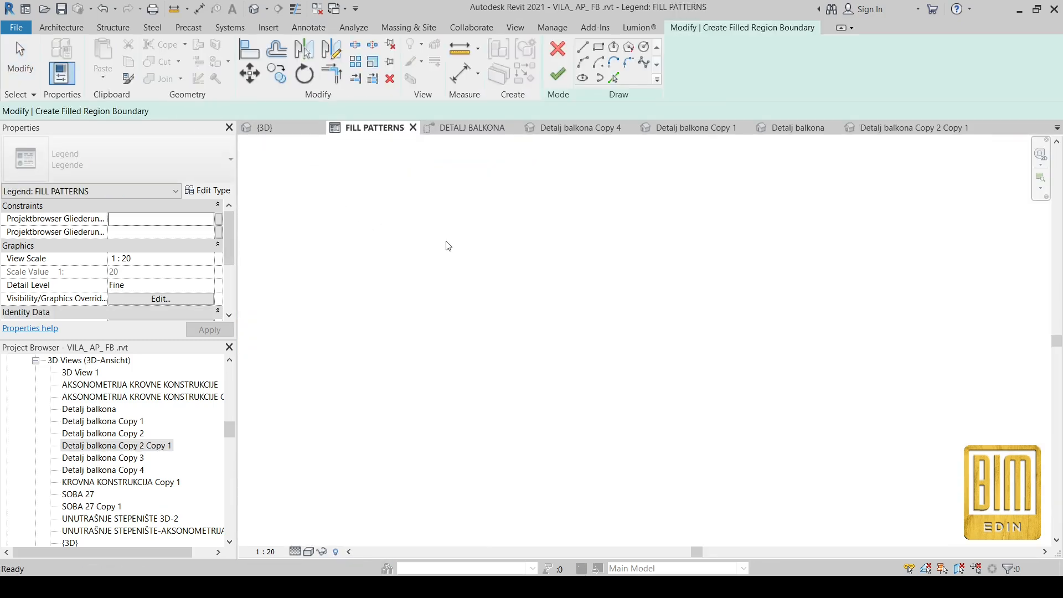
left_click(599, 47)
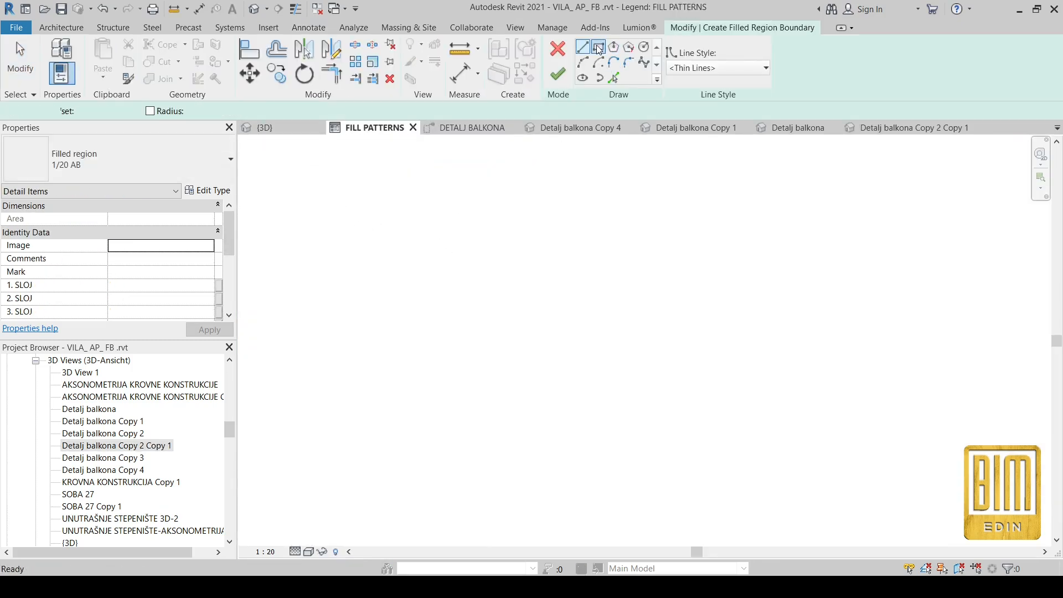
left_click(699, 70)
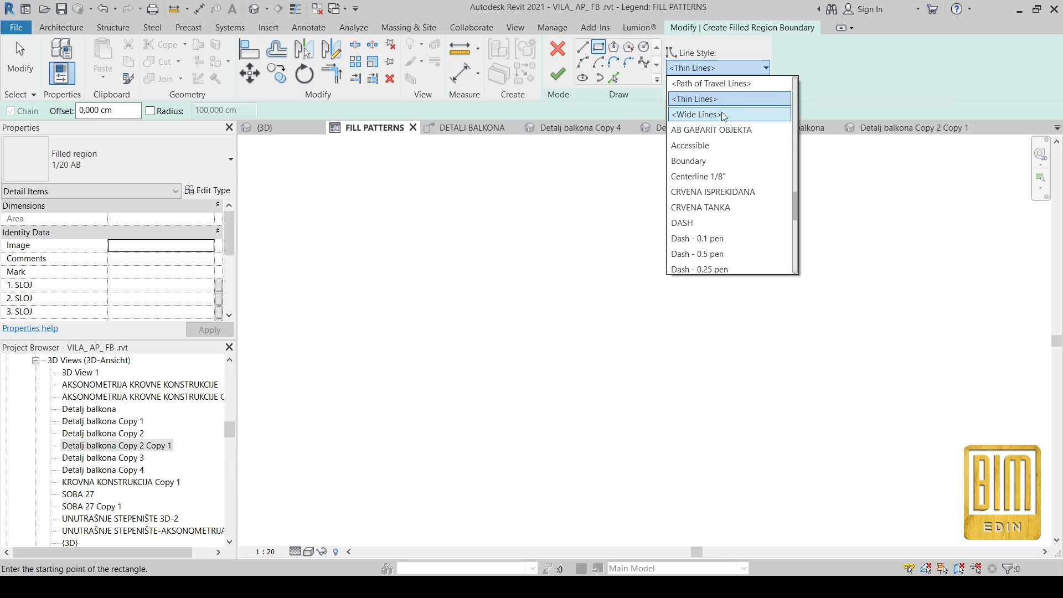
left_click(724, 115)
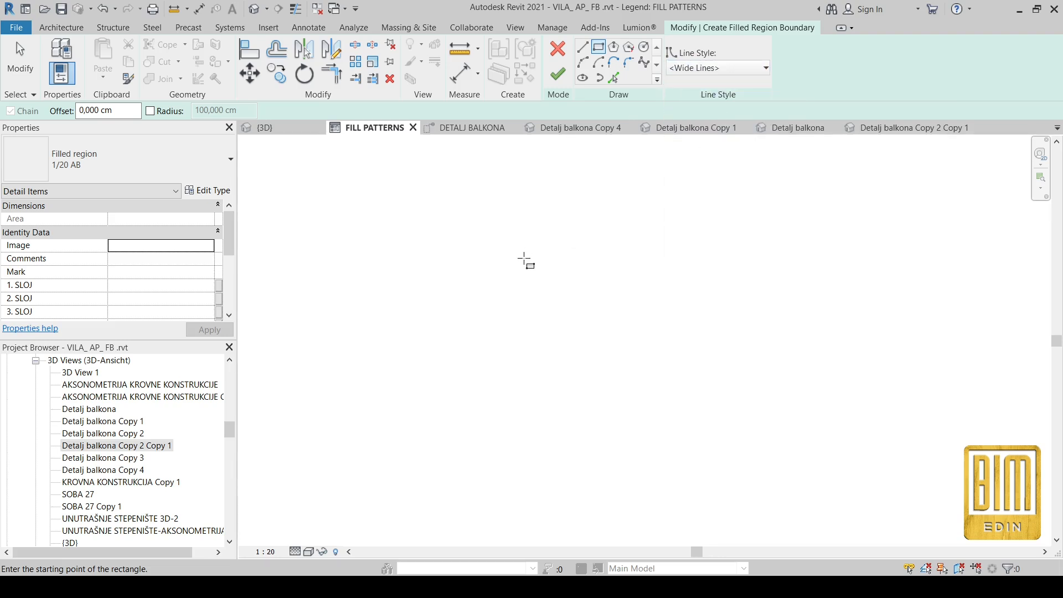
left_click(409, 249)
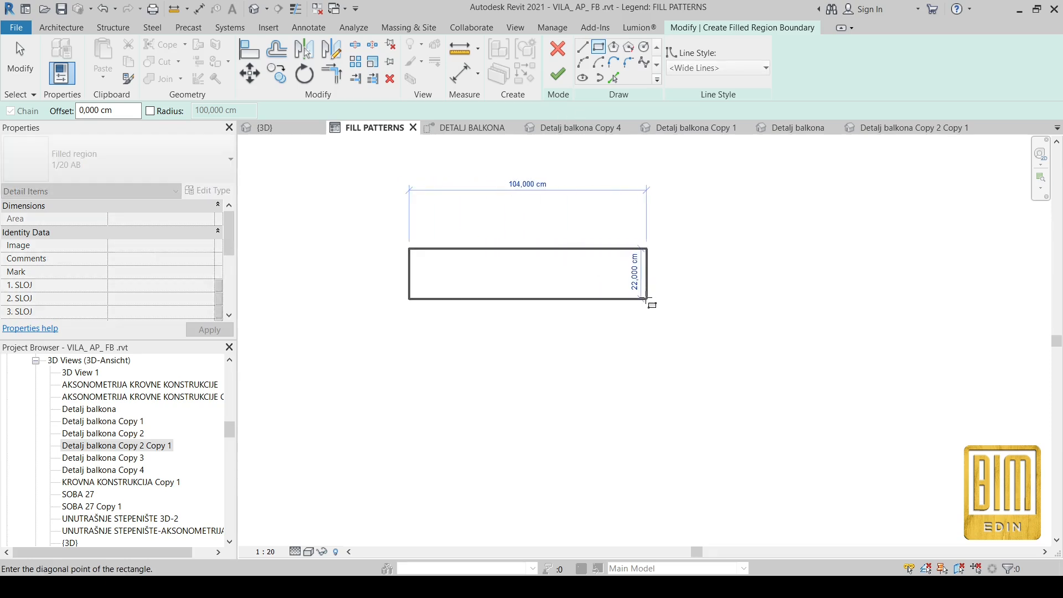
left_click(643, 299)
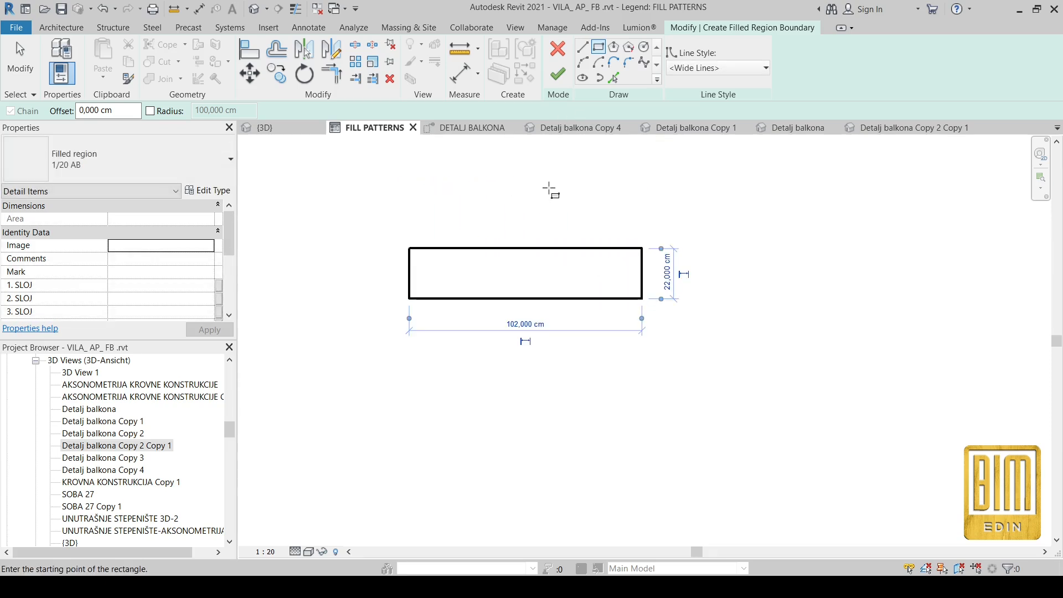
left_click(557, 74)
scroll(512, 282, "up", 2)
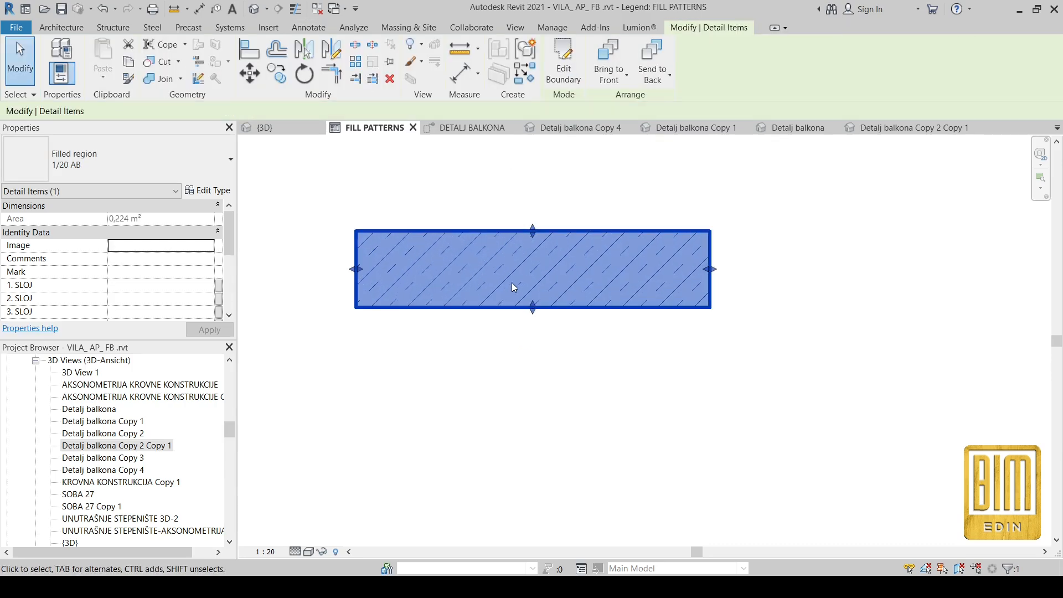
Step: Change the filled region's type to 1/10 AB and set the legend's view scale to 1:10
left_click(480, 357)
left_click(464, 309)
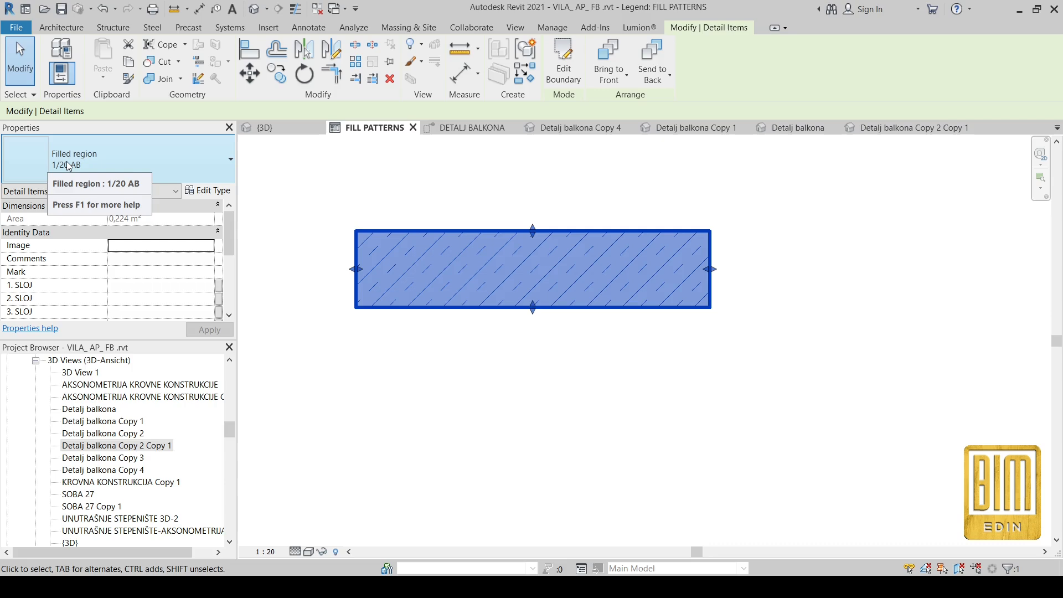
left_click(201, 160)
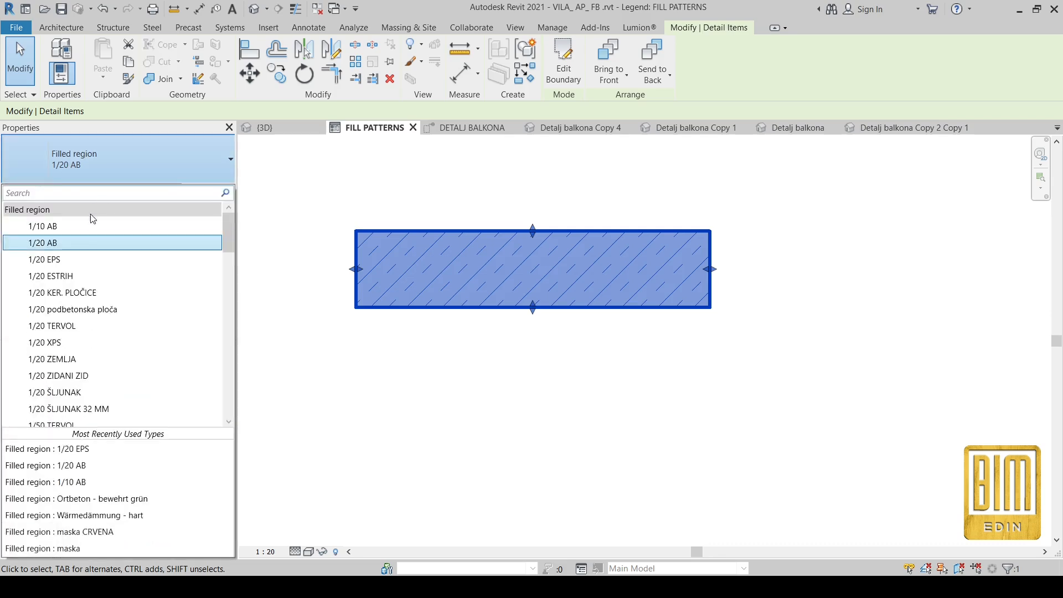
left_click(117, 227)
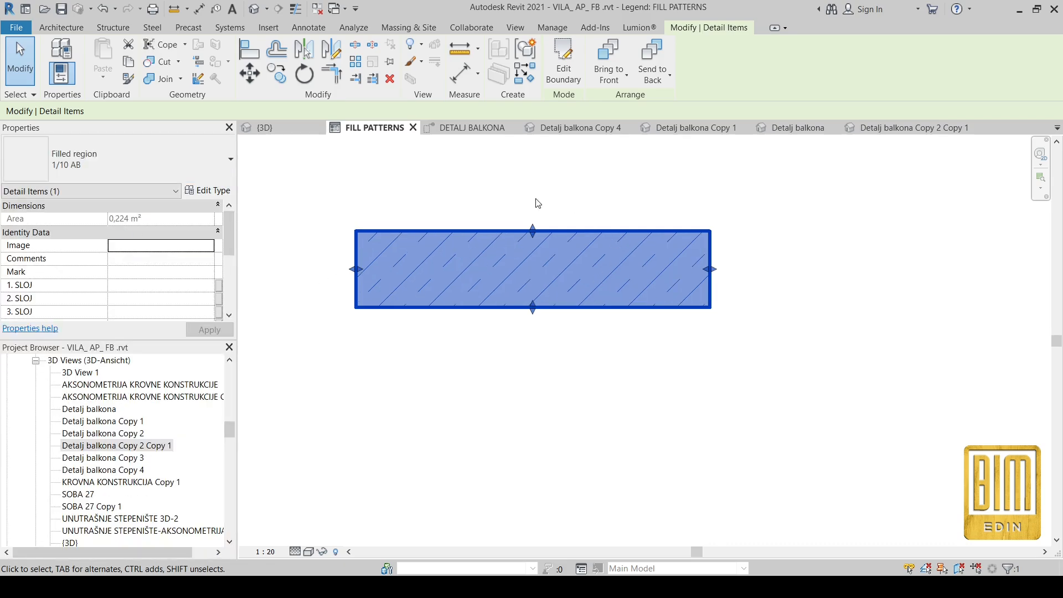
left_click(265, 552)
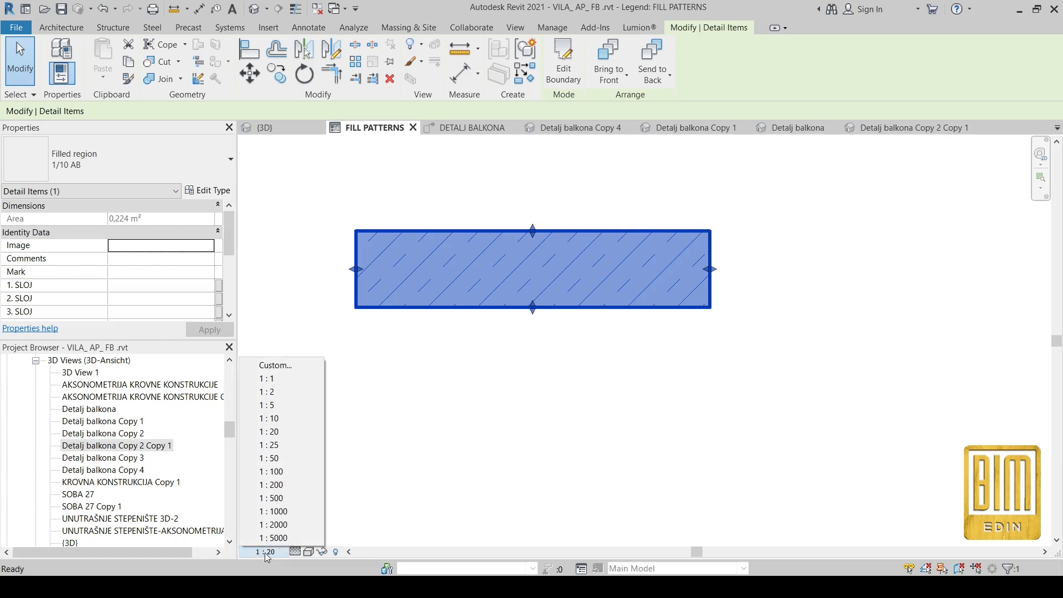
left_click(271, 418)
left_click(277, 420)
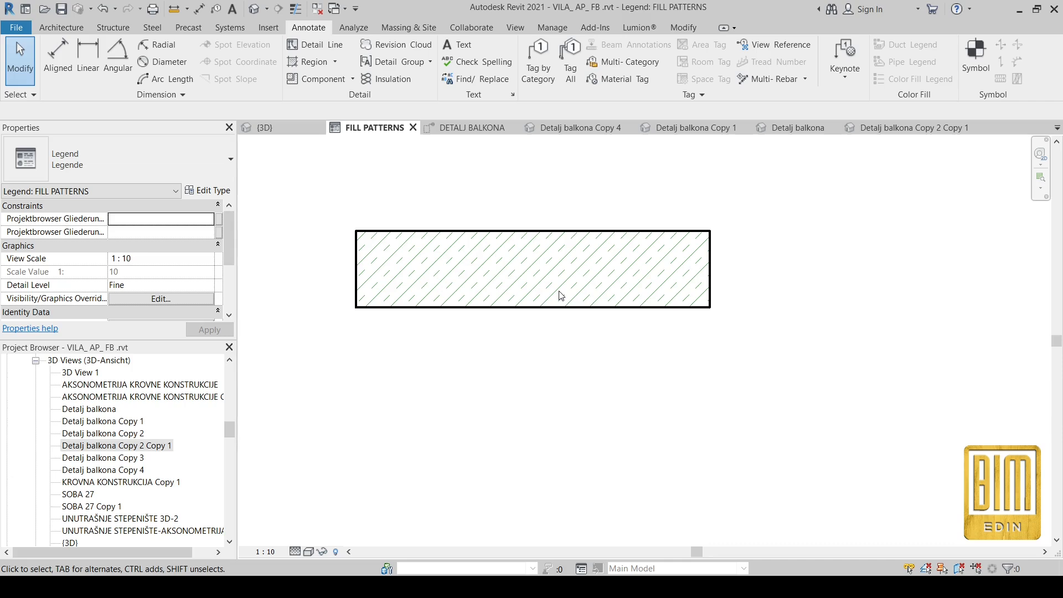
Step: Duplicate the filled region's 1/10 AB type under the name 1/5 AB
left_click(462, 241)
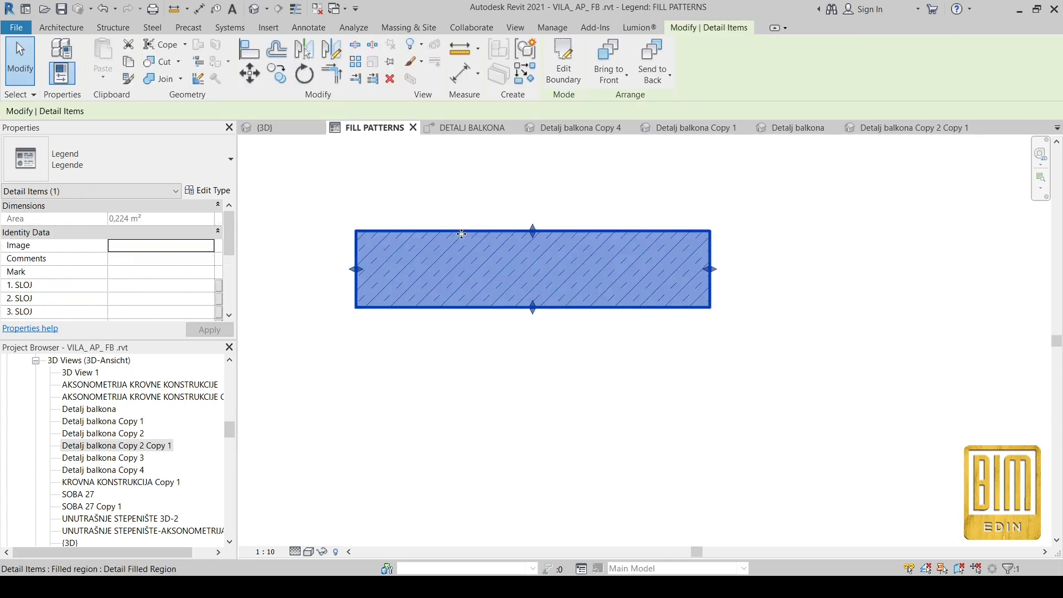
left_click(220, 191)
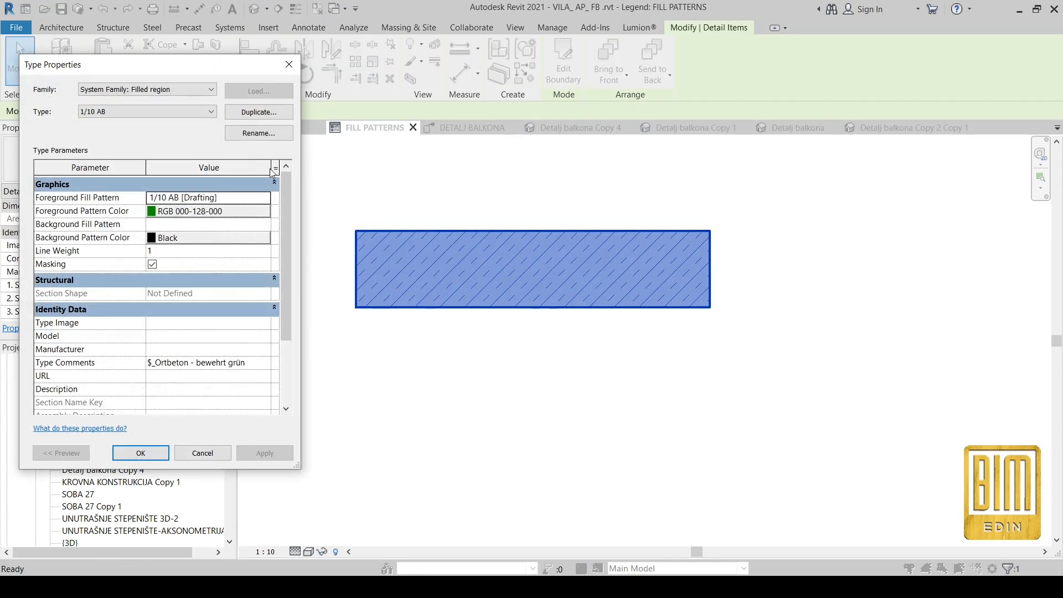
left_click(258, 112)
left_click(214, 190)
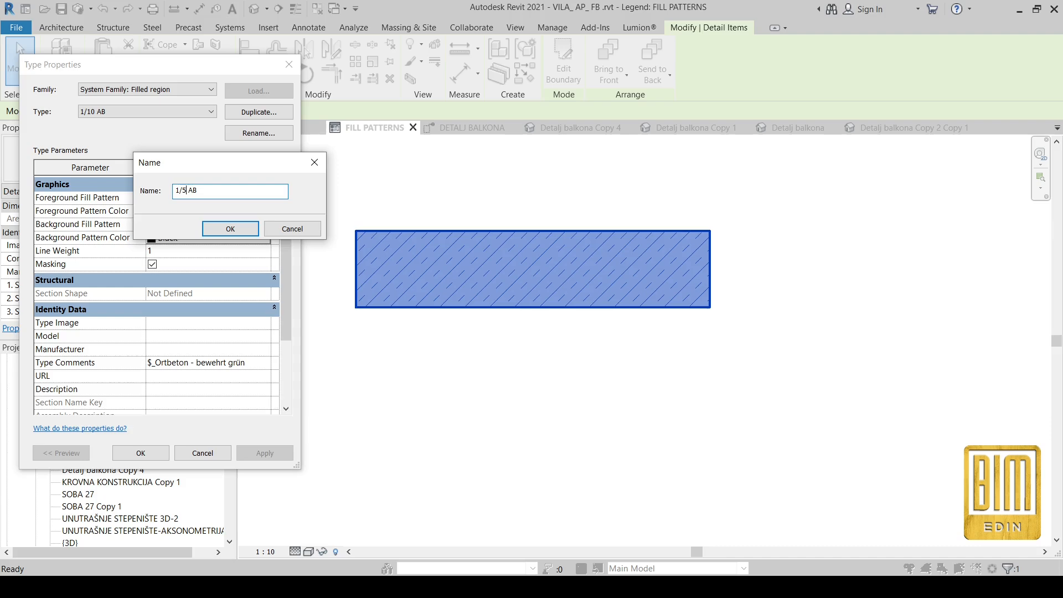
left_click(221, 229)
Step: Duplicate the 1/10 AB drafting pattern as 1/5 AB with import scale 5 and assign it as the type's foreground fill pattern
left_click(265, 201)
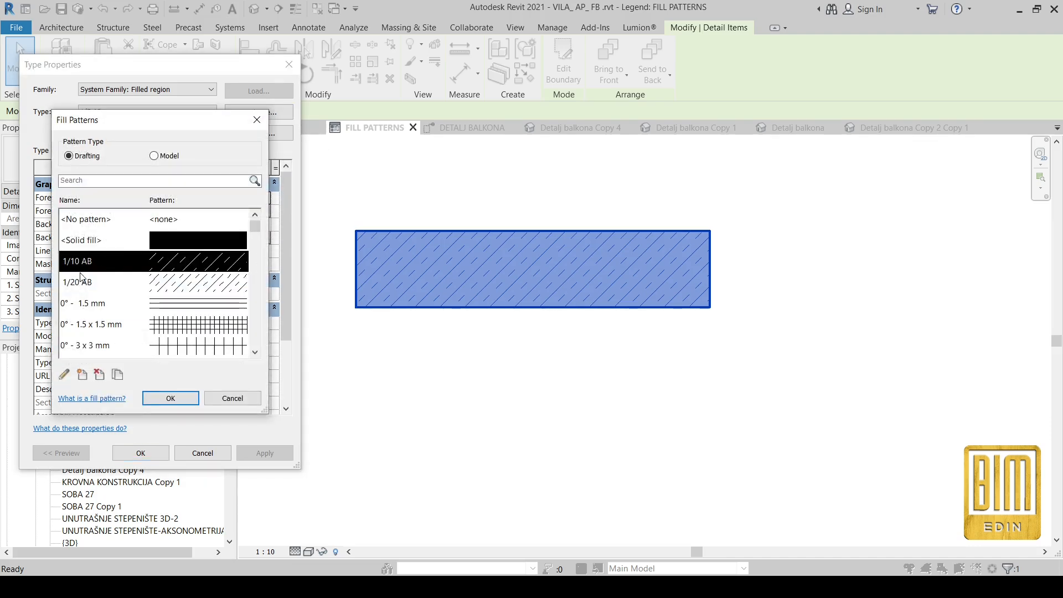
left_click(117, 375)
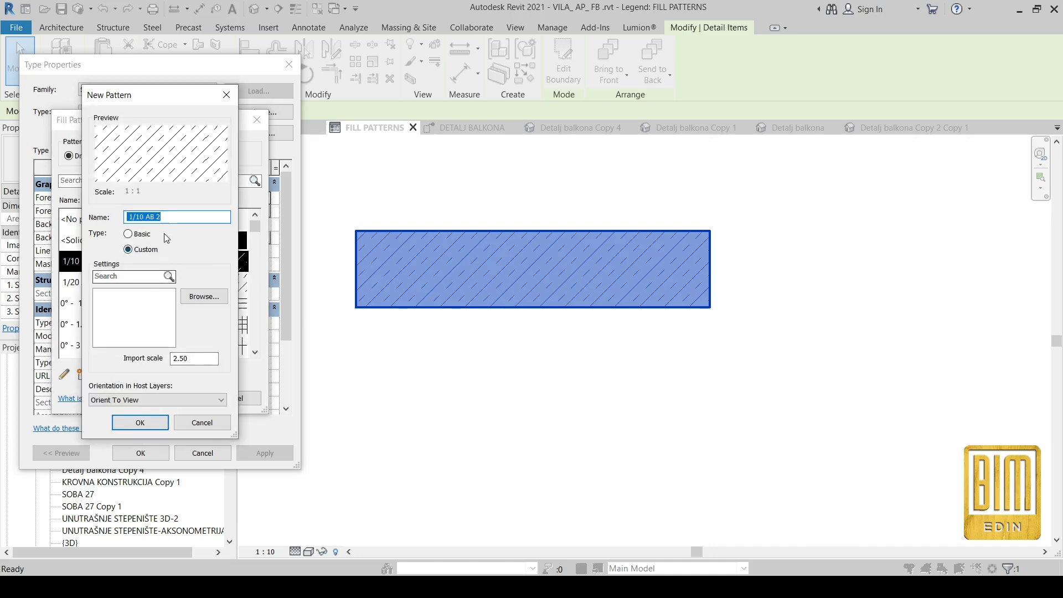
left_click(170, 219)
left_click_drag(167, 222, 156, 223)
key("BackSpace")
left_click_drag(144, 217, 140, 217)
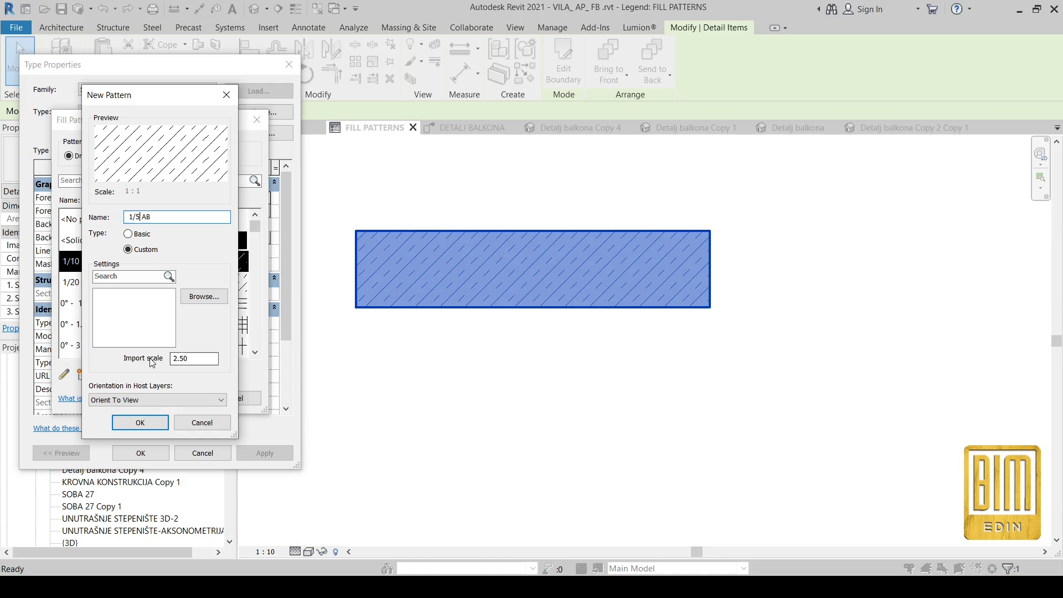
double_click(197, 357)
type("5")
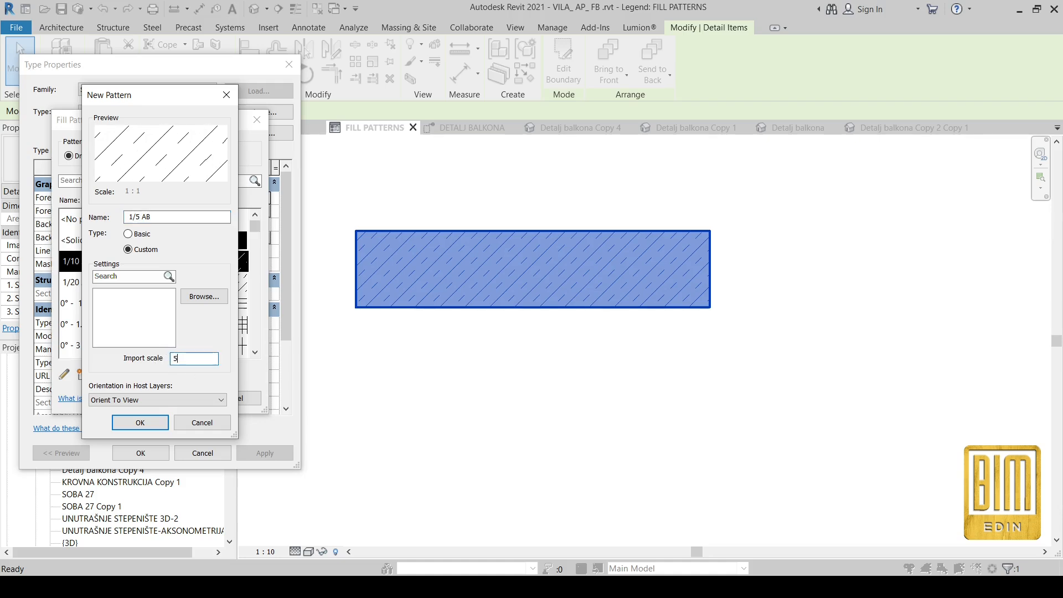
left_click(143, 423)
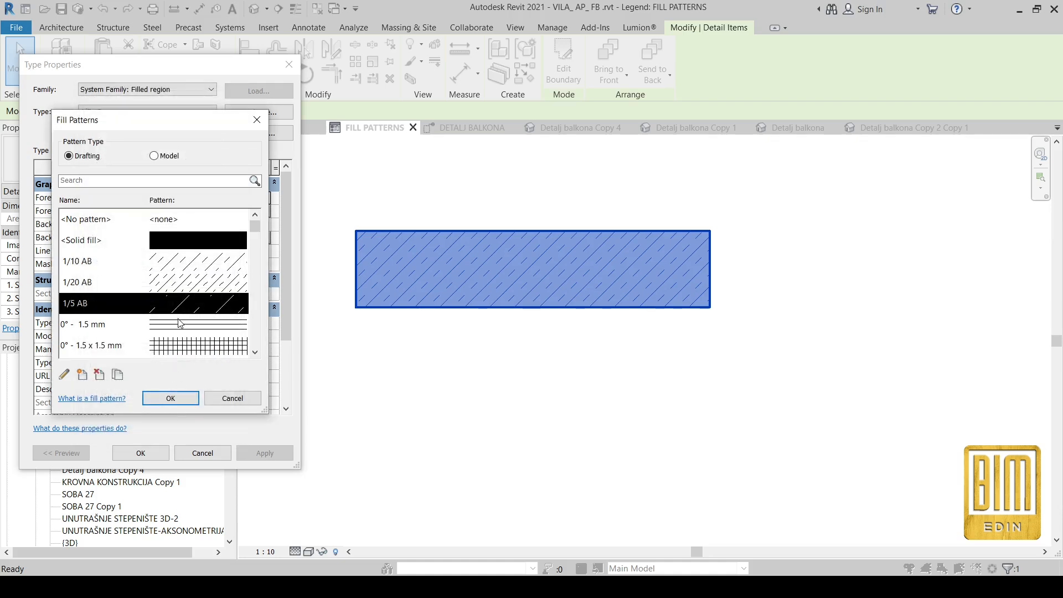
left_click(171, 399)
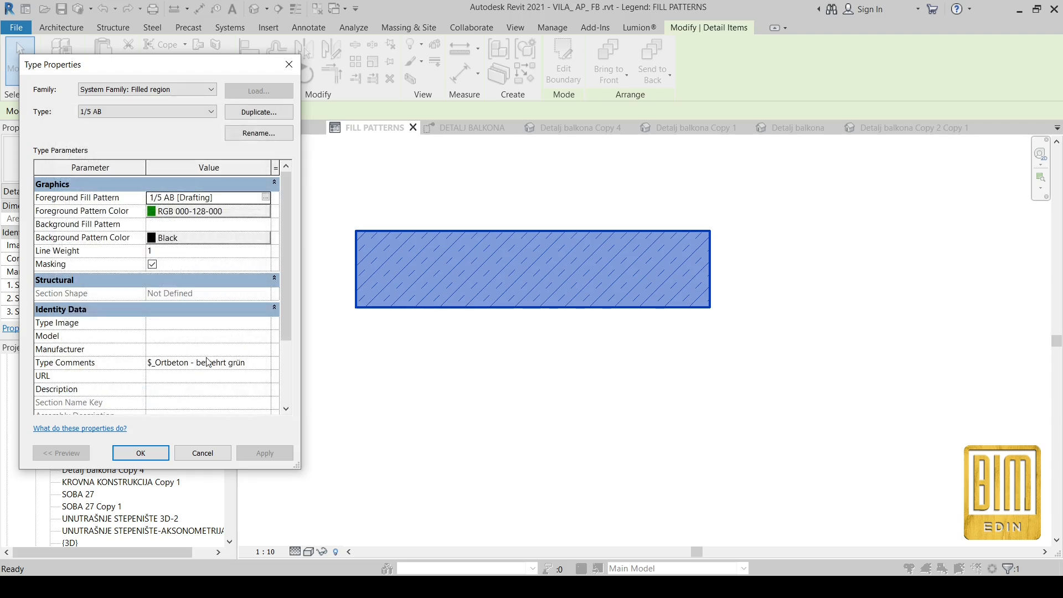
left_click(141, 453)
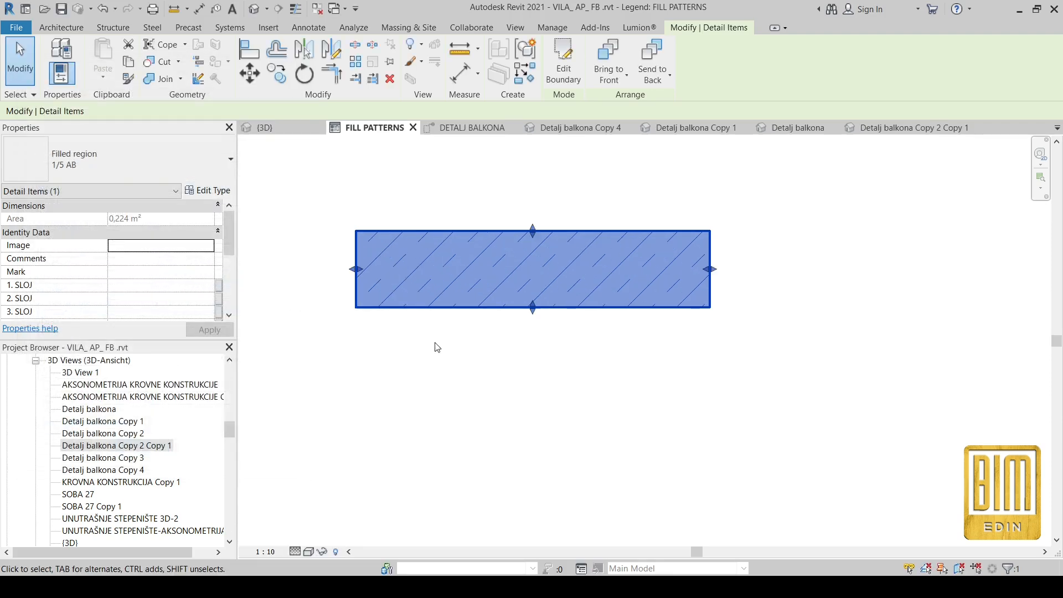
Step: Set the FILL PATTERNS legend's view scale to 1:5 and check the hatch on the filled region
left_click(268, 552)
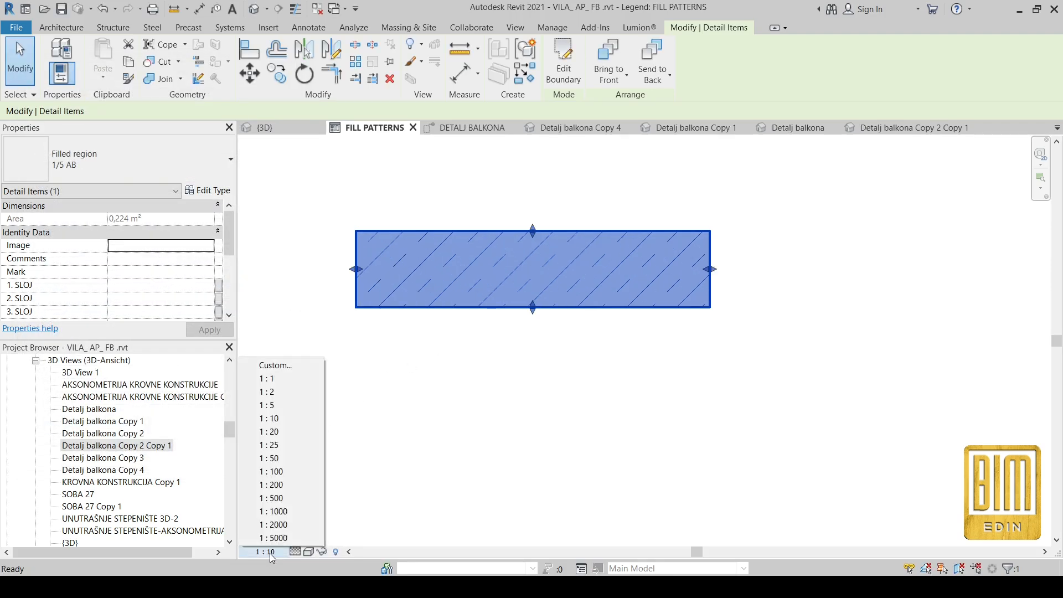
left_click(270, 405)
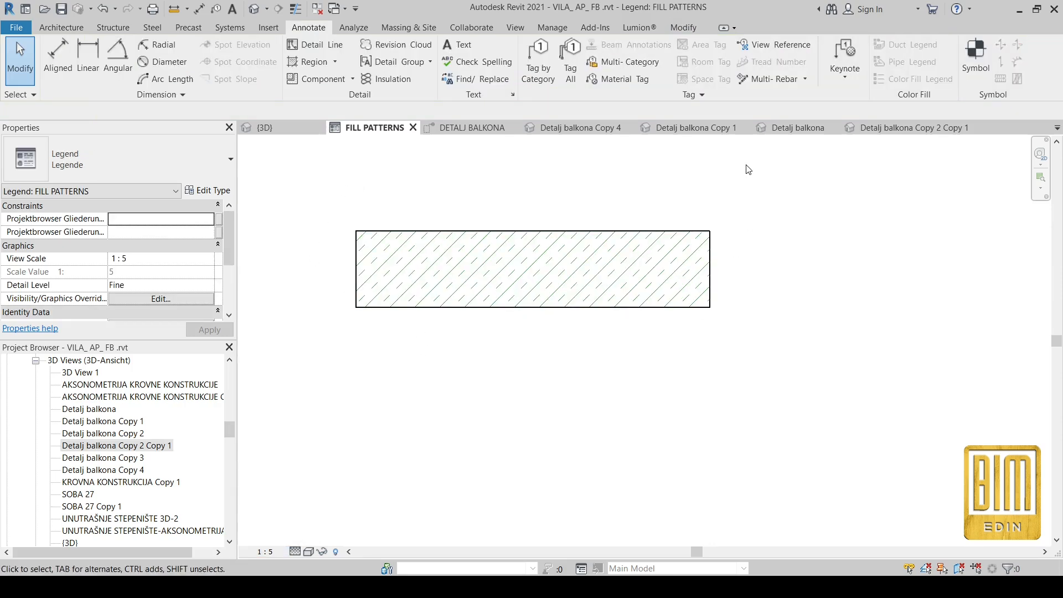
scroll(323, 242, "up", 4)
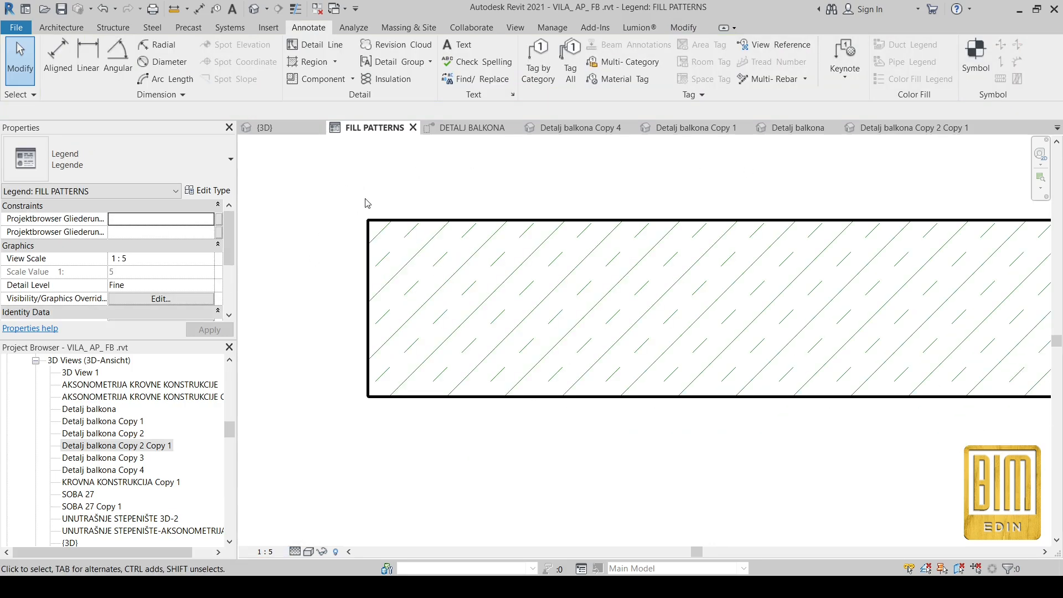
scroll(390, 238, "down", 3)
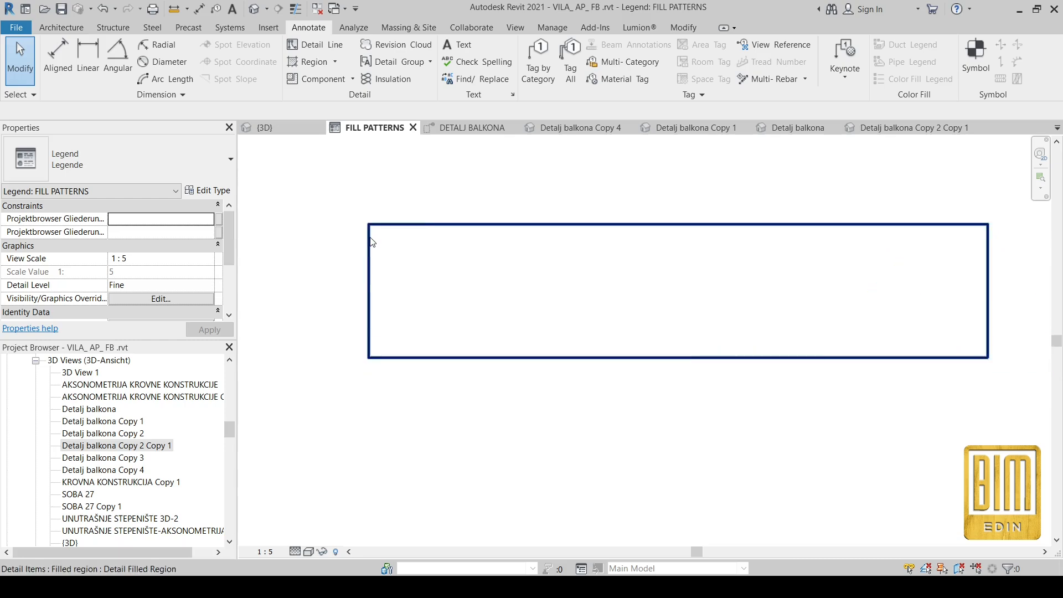
Step: Copy the 1/5 AB filled region straight down, leaving a gap below the original
left_click(546, 230)
key("c")
key("o")
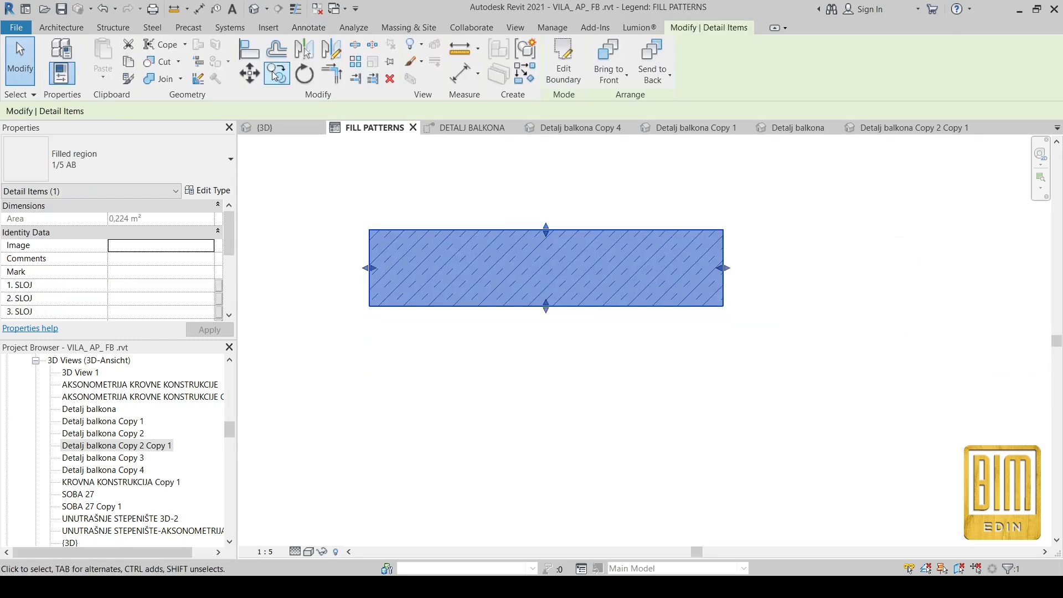
left_click(724, 230)
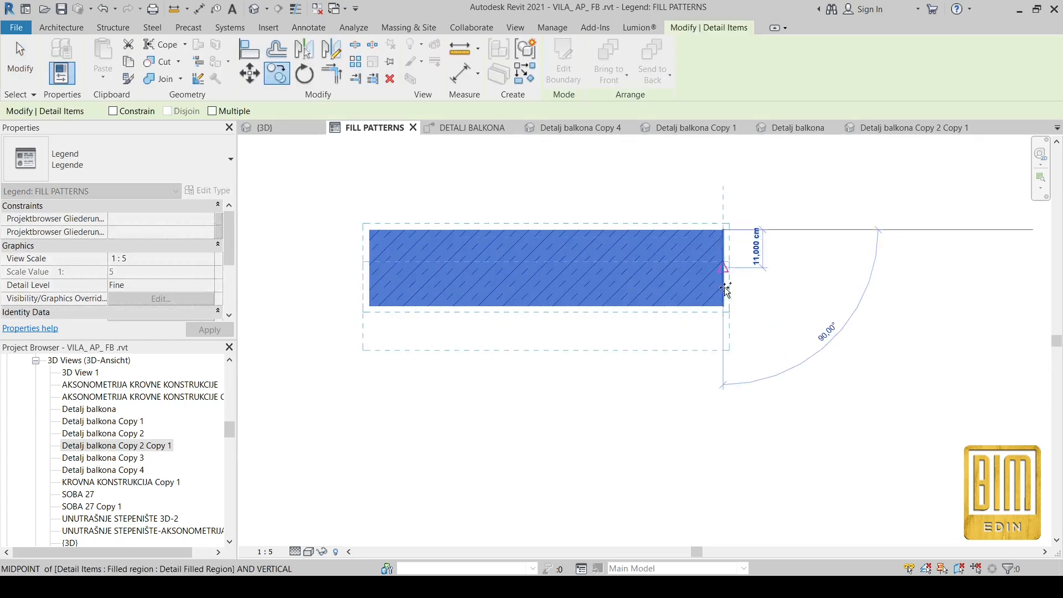
left_click(724, 348)
middle_click_drag(720, 355, 719, 260)
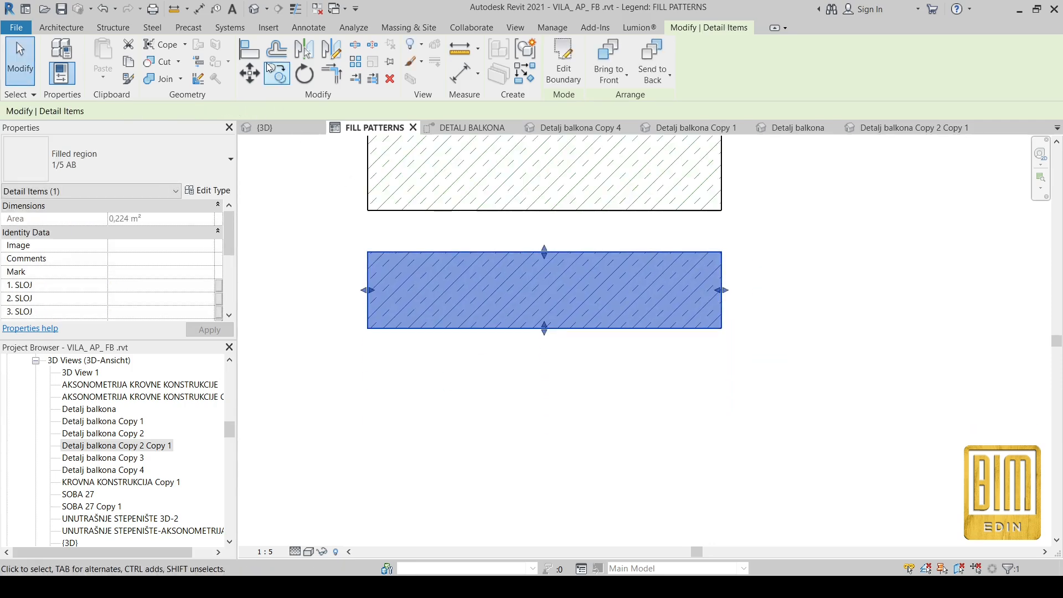
Step: Copy the lower 1/5 AB filled region straight down by about 40 cm, leaving a gap below it
key("c")
key("o")
left_click(722, 253)
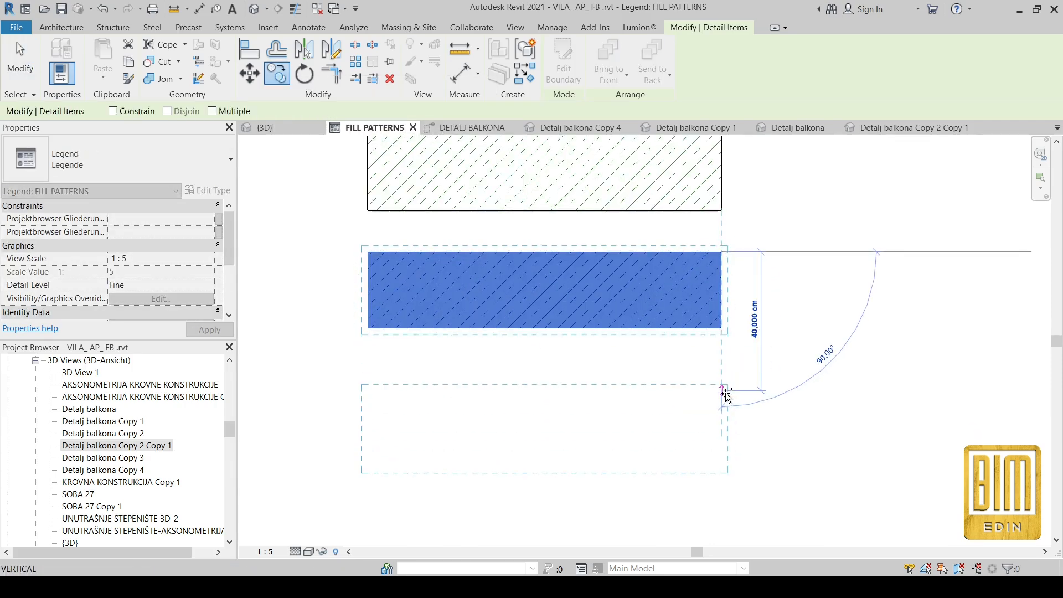
left_click(724, 397)
Step: Assign the 1/10 AB type to the middle filled region and the 1/20 AB type to the newest copy below it
left_click(640, 304)
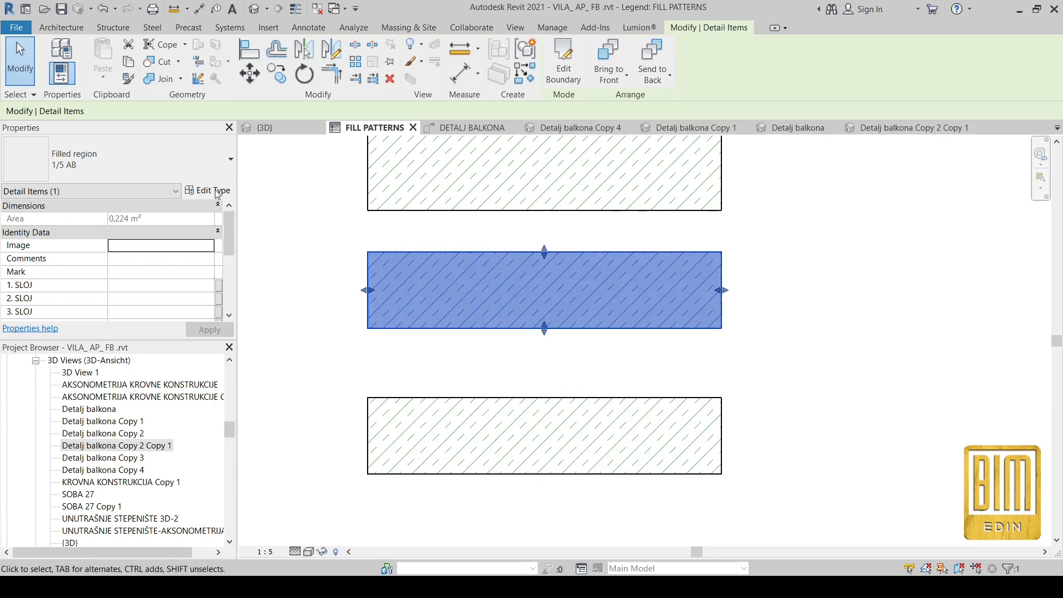
left_click(185, 163)
left_click(116, 240)
left_click(534, 409)
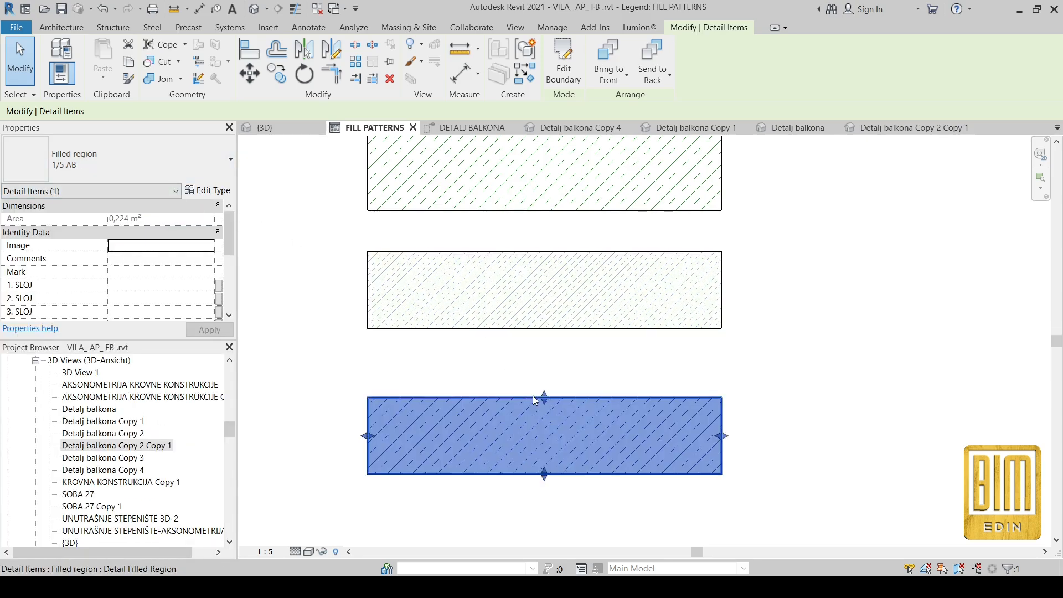
left_click(177, 165)
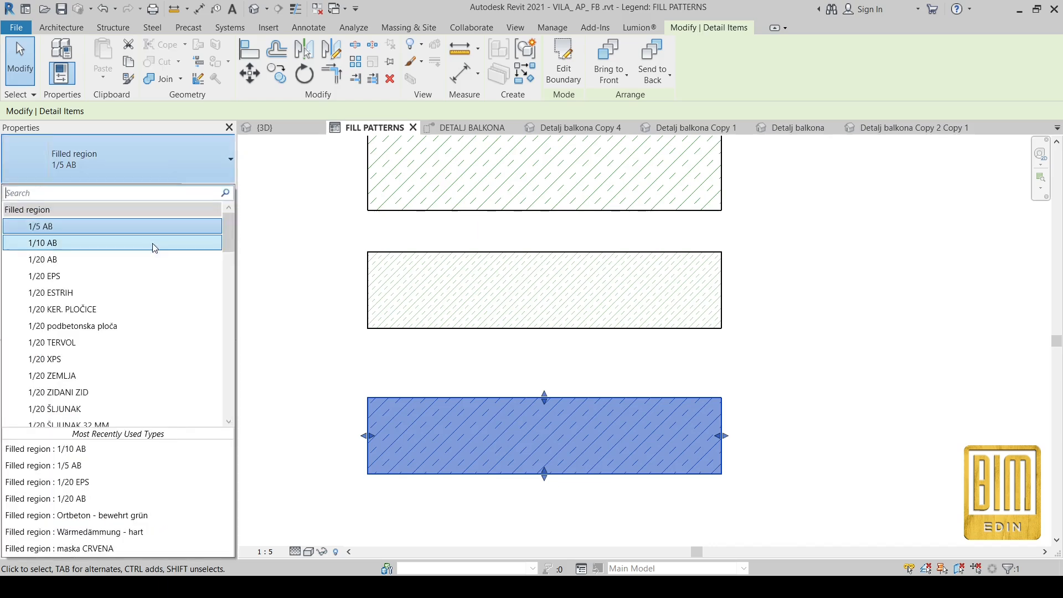
left_click(150, 259)
Step: Move the 1/20 AB filled region straight up to narrow its gap to the 1/10 AB region
scroll(531, 324, "down", 2)
scroll(543, 342, "up", 2)
left_click(249, 72)
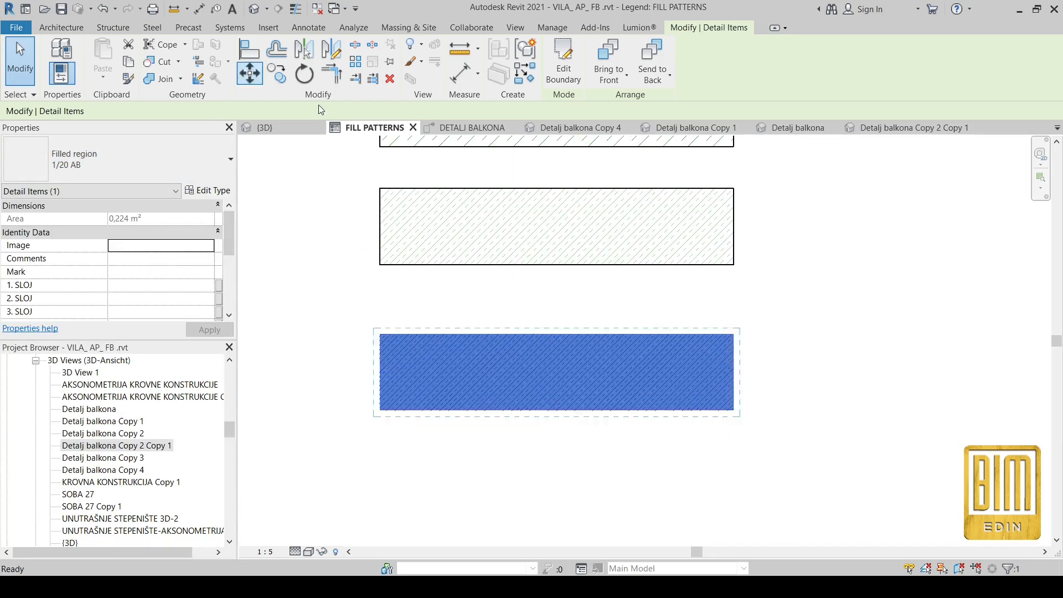
left_click(733, 334)
left_click(732, 307)
Step: Copy the 1/20 AB filled region straight down by about 32 cm
scroll(595, 423, "down", 1)
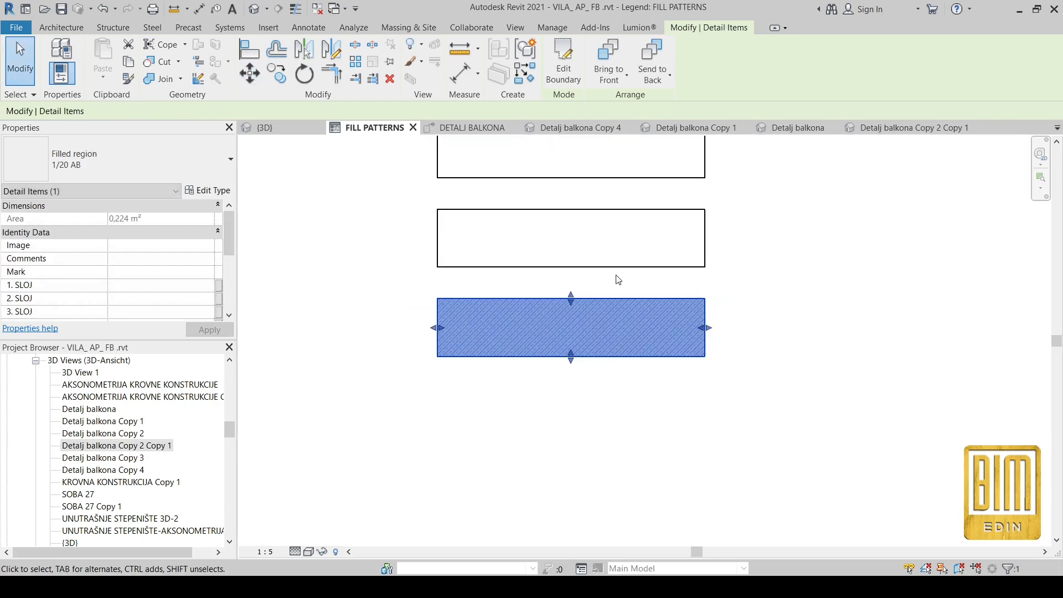
scroll(613, 343, "up", 1)
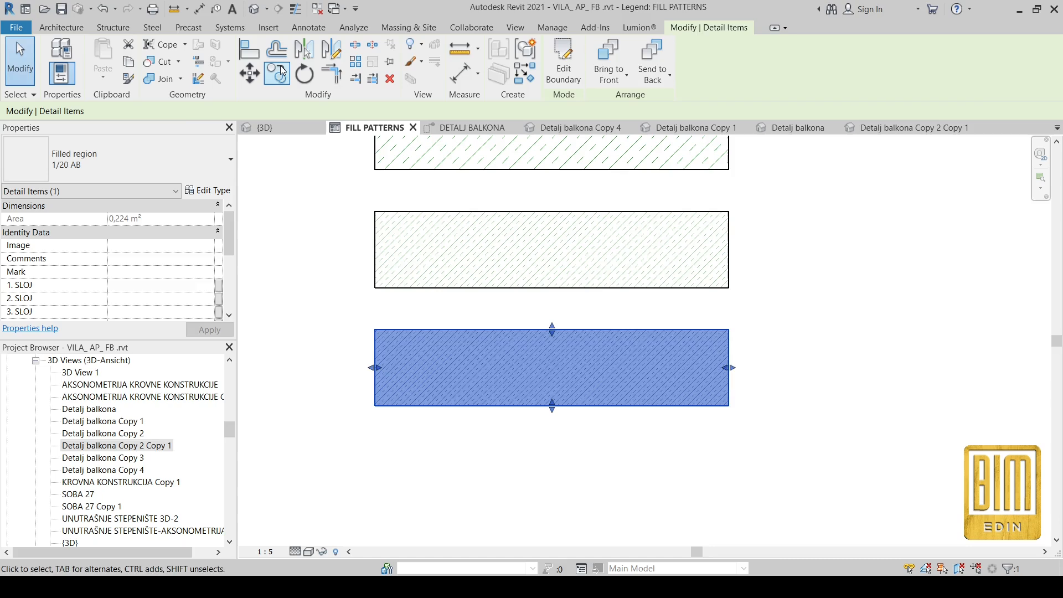
left_click(250, 73)
left_click(730, 330)
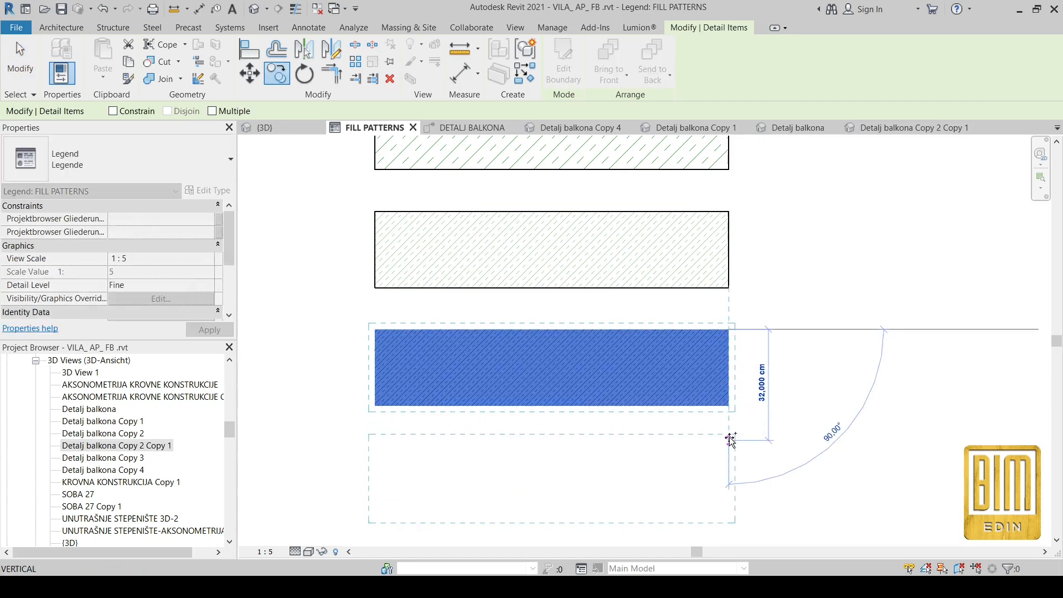
left_click(730, 441)
Step: Duplicate the lowest filled region's 1/20 AB type under the name 1/50 AB
scroll(673, 329, "down", 1)
middle_click_drag(574, 208, 575, 221)
scroll(564, 478, "up", 4)
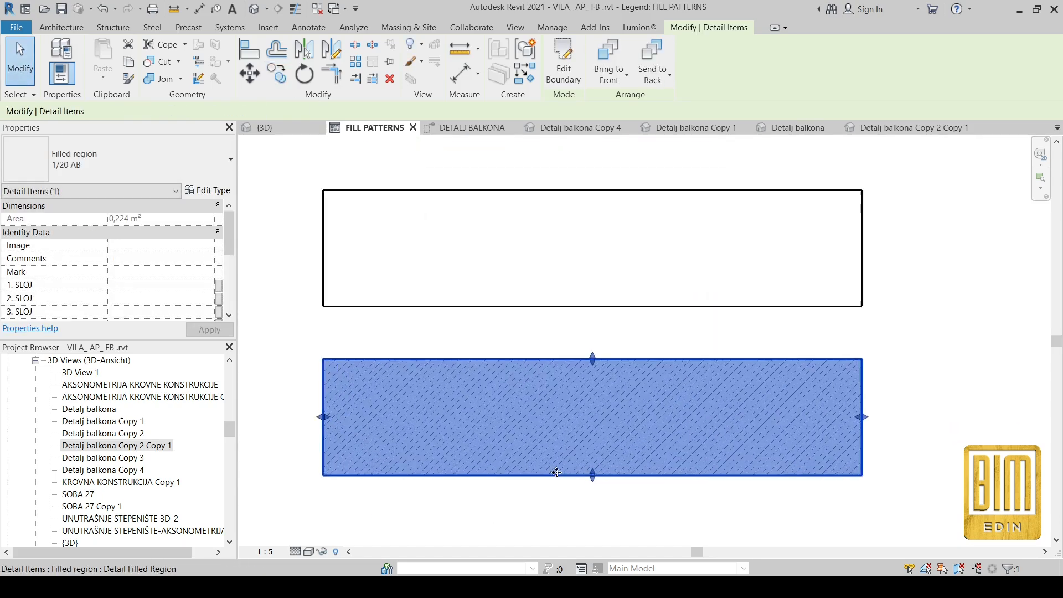
left_click(198, 190)
left_click(252, 112)
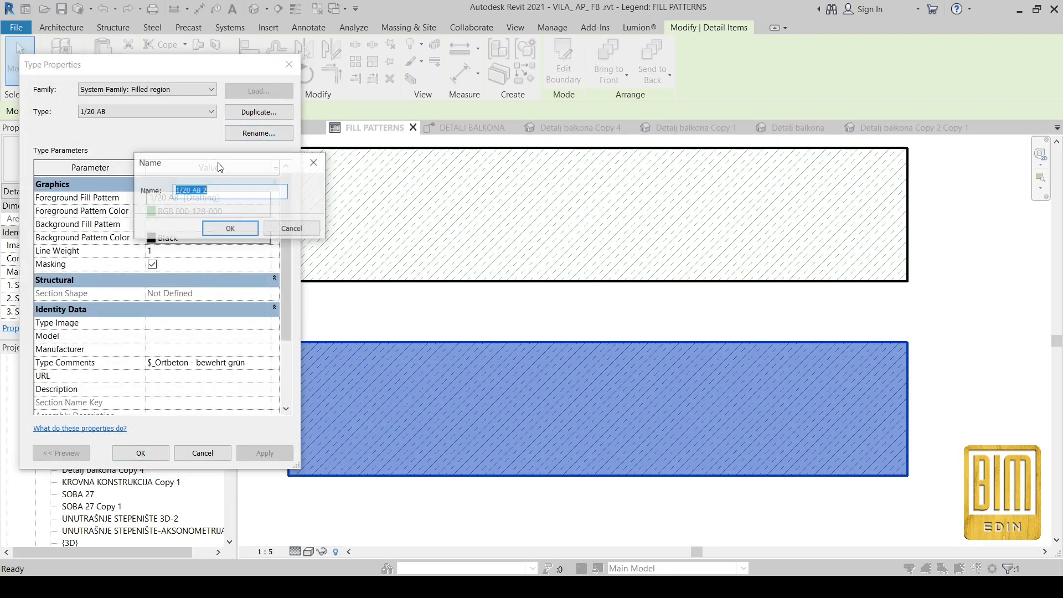
double_click(205, 191)
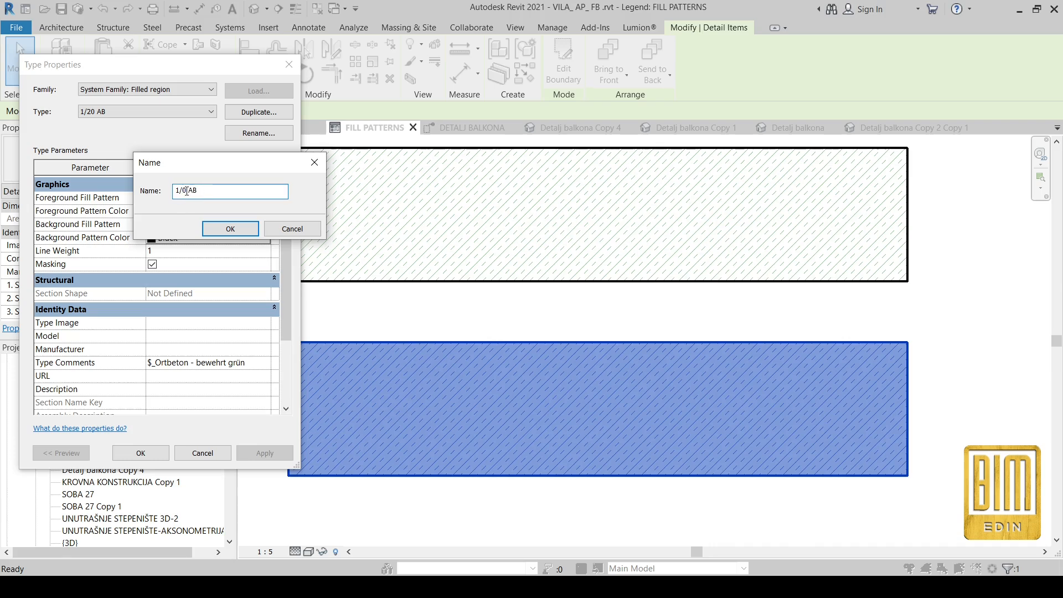
left_click(227, 227)
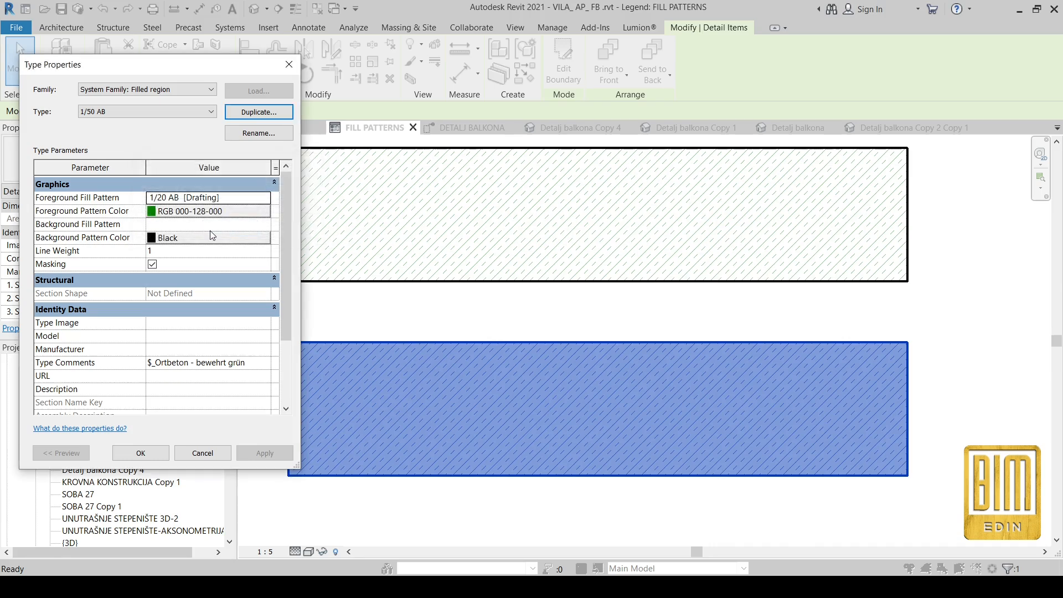
Step: Duplicate the 1/10 AB drafting pattern as 1/50 AB with import scale 0.25 and assign it as the type's foreground fill pattern
left_click(269, 203)
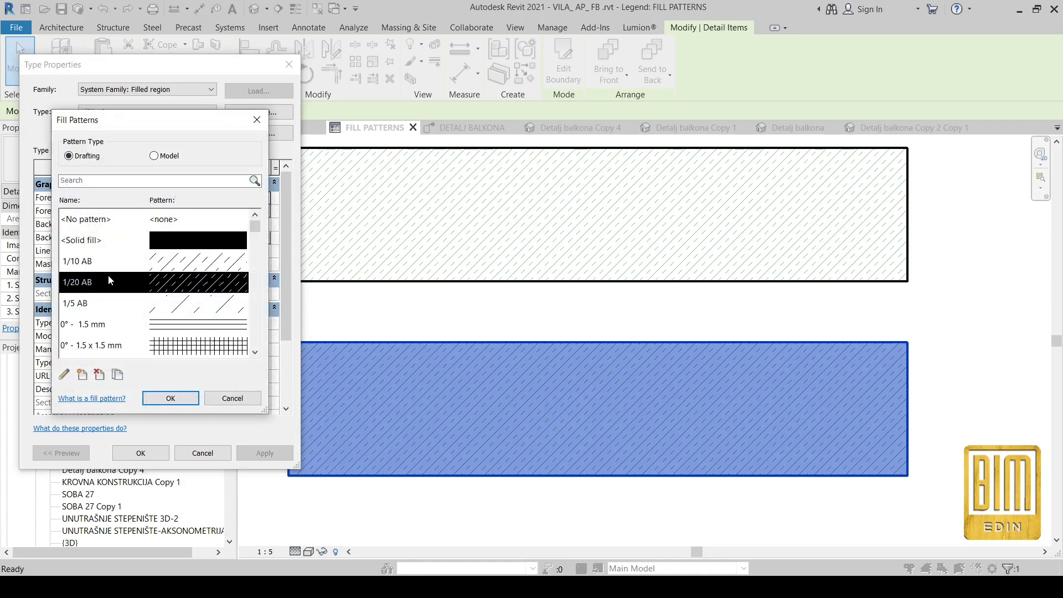
left_click(142, 264)
left_click(117, 375)
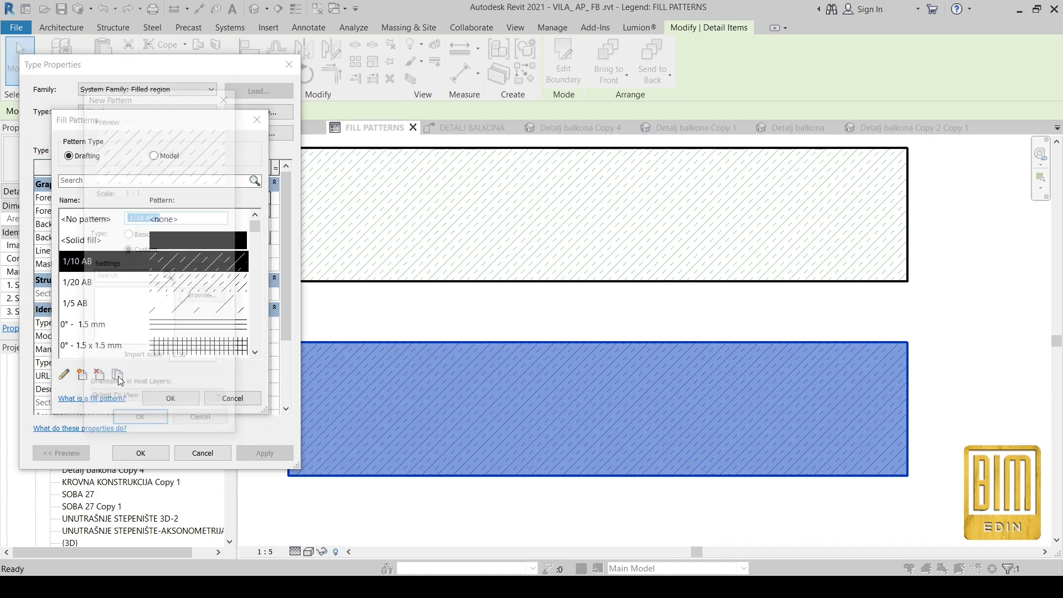
double_click(158, 217)
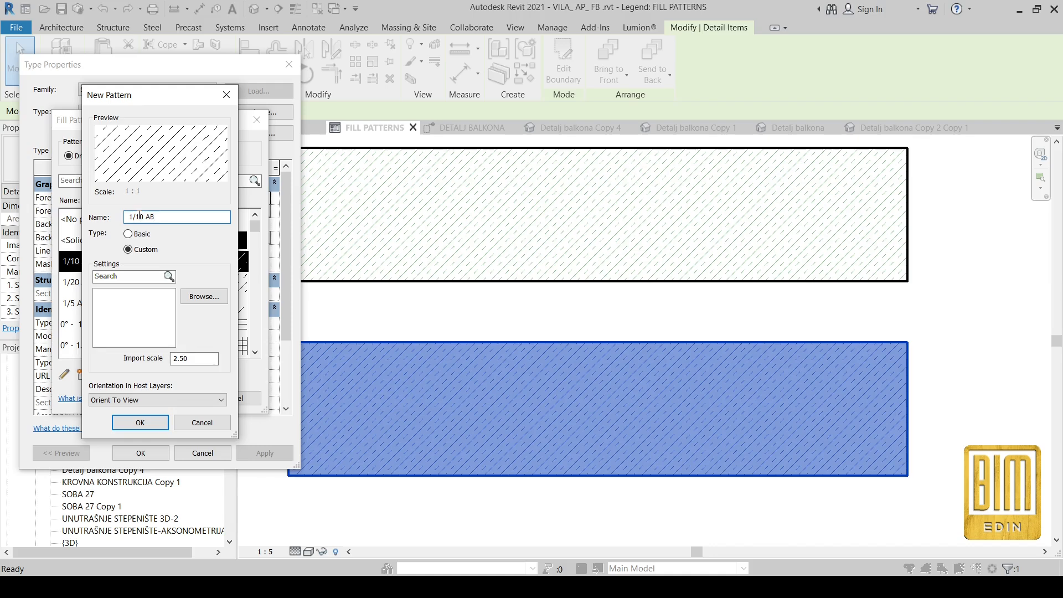
left_click(189, 359)
left_click_drag(189, 359, 172, 359)
type("0.25")
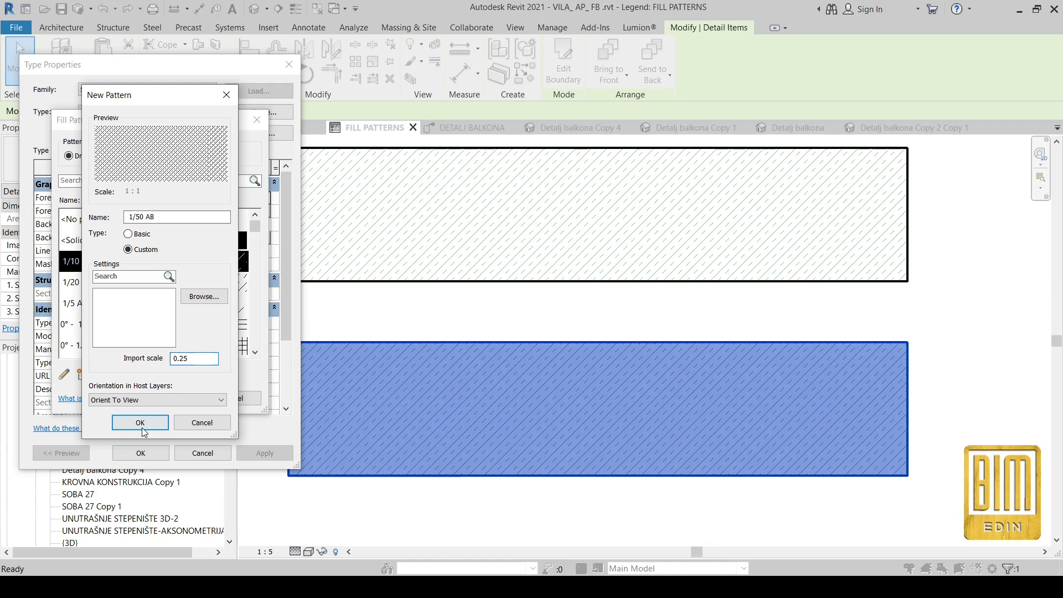
left_click(145, 424)
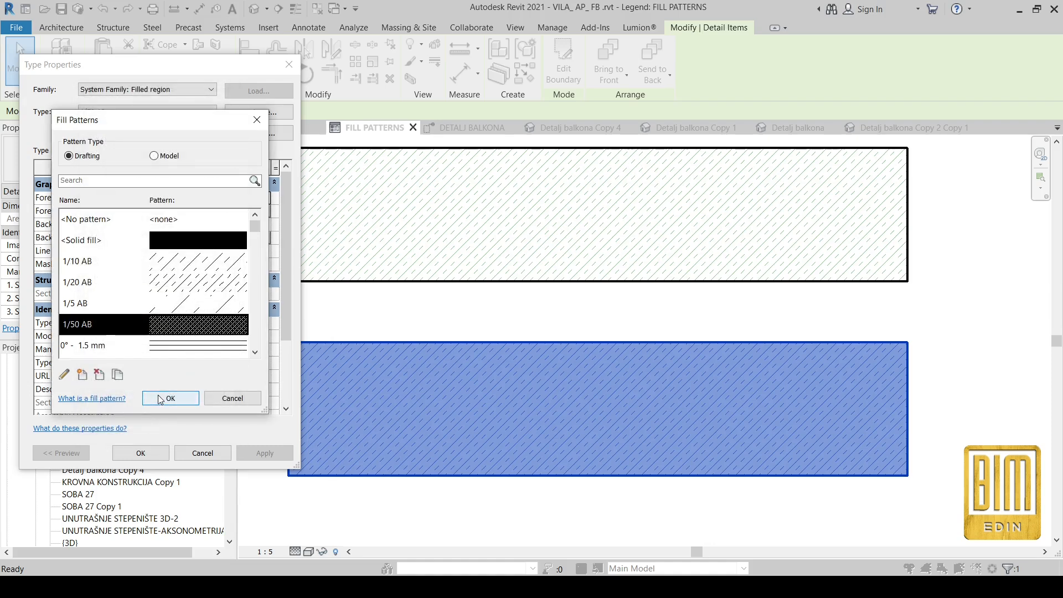
left_click(161, 398)
left_click(146, 453)
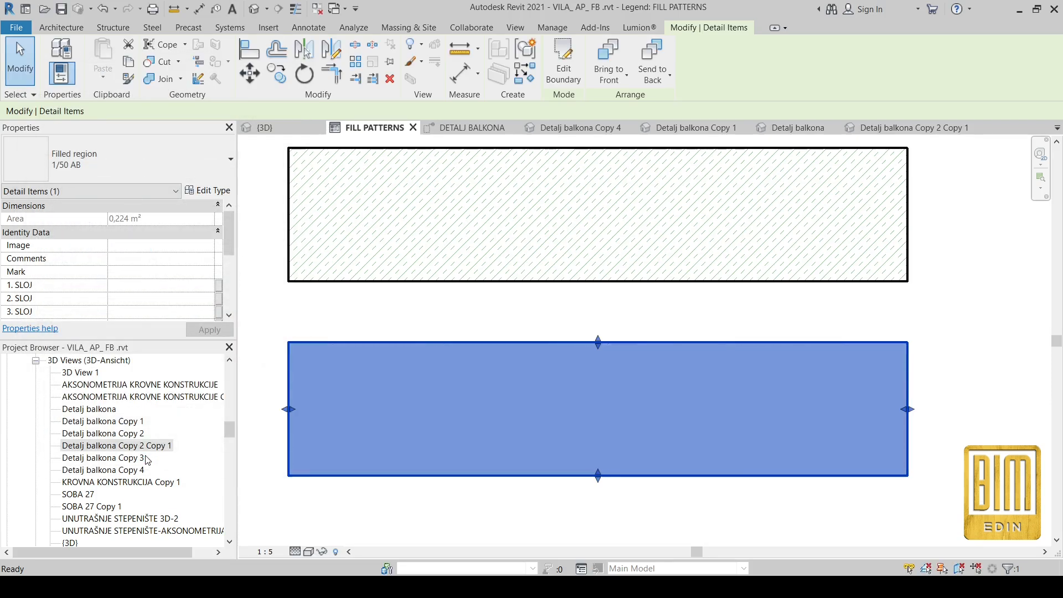
Step: Check the 1/50 AB region's hatch and set the FILL PATTERNS legend's view scale to 1:50
left_click(327, 309)
scroll(327, 309, "up", 3)
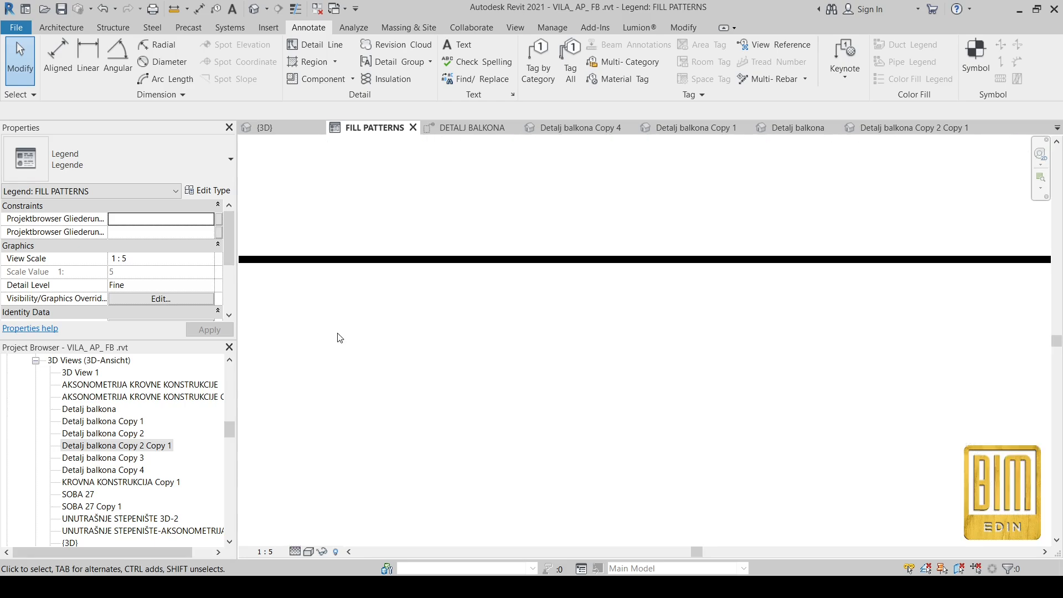
scroll(421, 310, "down", 3)
mouse_move(465, 268)
middle_mouse_down()
mouse_move(493, 294)
mouse_move(475, 334)
middle_mouse_up()
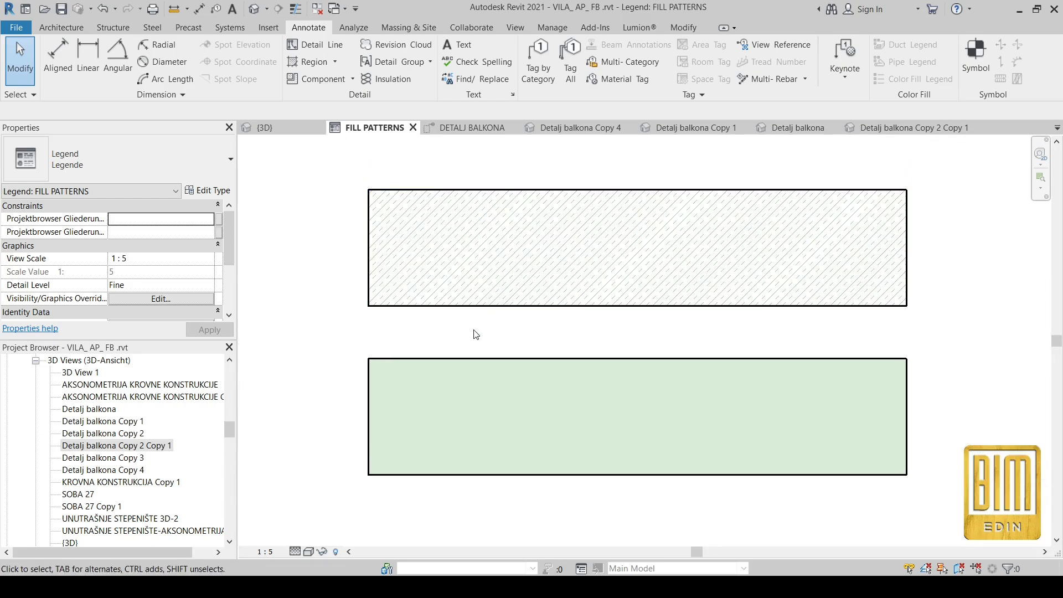
left_click(456, 360)
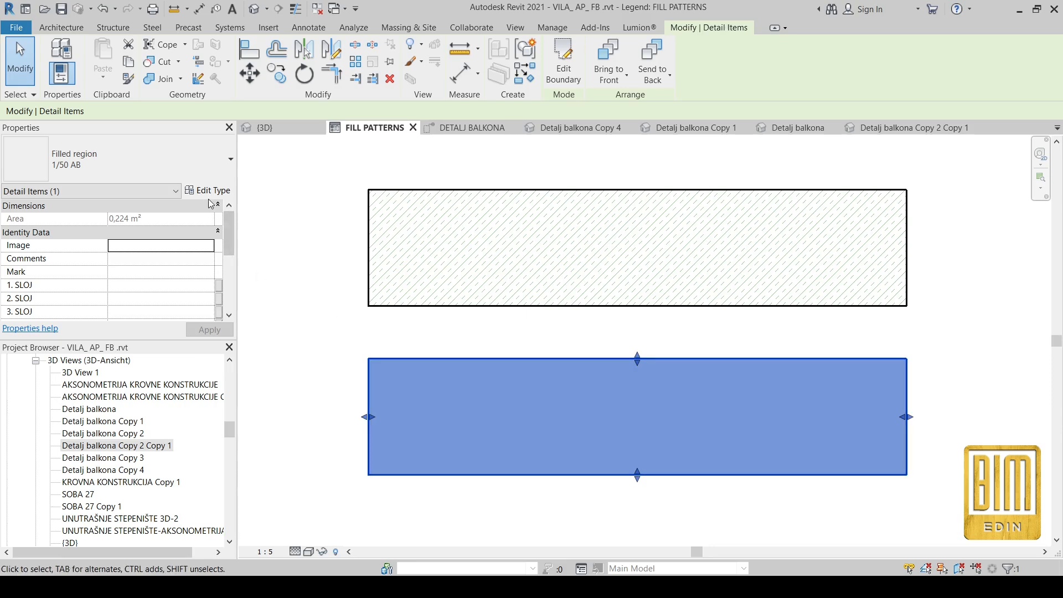
left_click(265, 552)
left_click(278, 458)
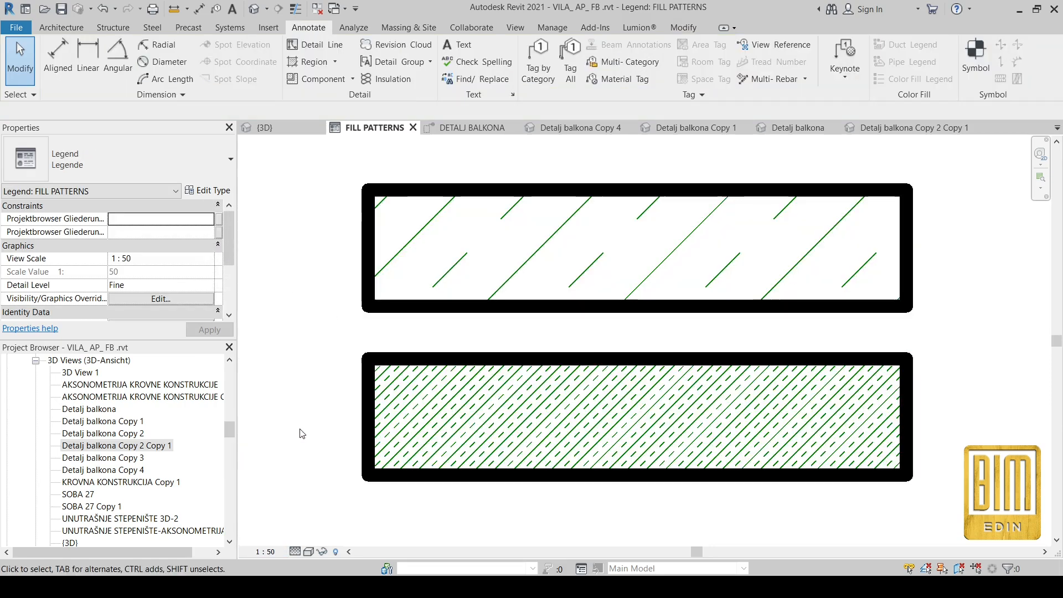
Step: Compare the hatch density of the four stacked filled regions at the 1:50 view scale
scroll(565, 441, "down", 2)
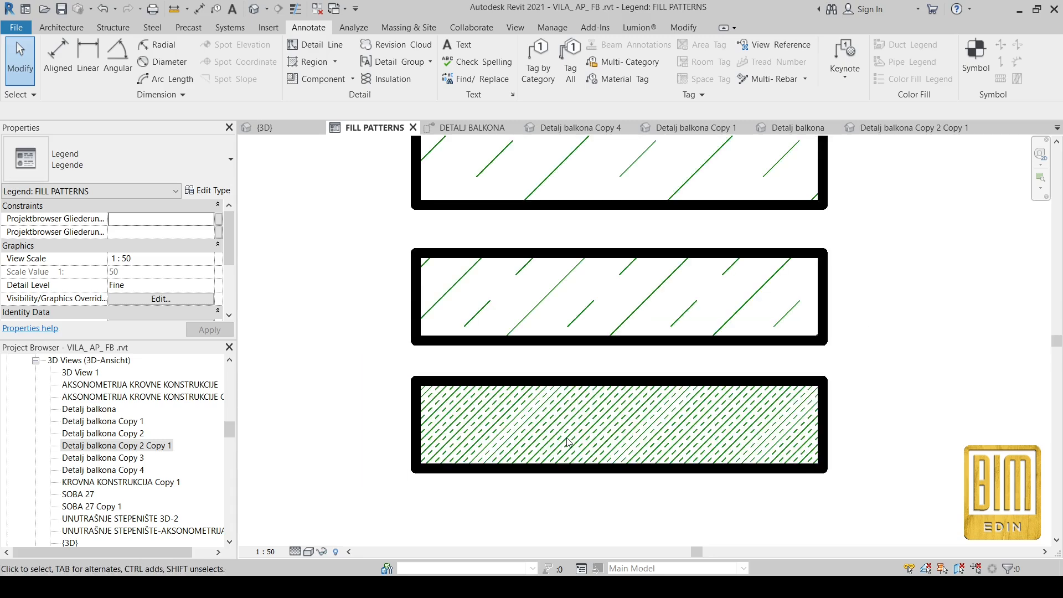
mouse_move(553, 427)
middle_mouse_down()
mouse_move(551, 403)
mouse_move(544, 438)
middle_mouse_up()
scroll(543, 438, "down", 2)
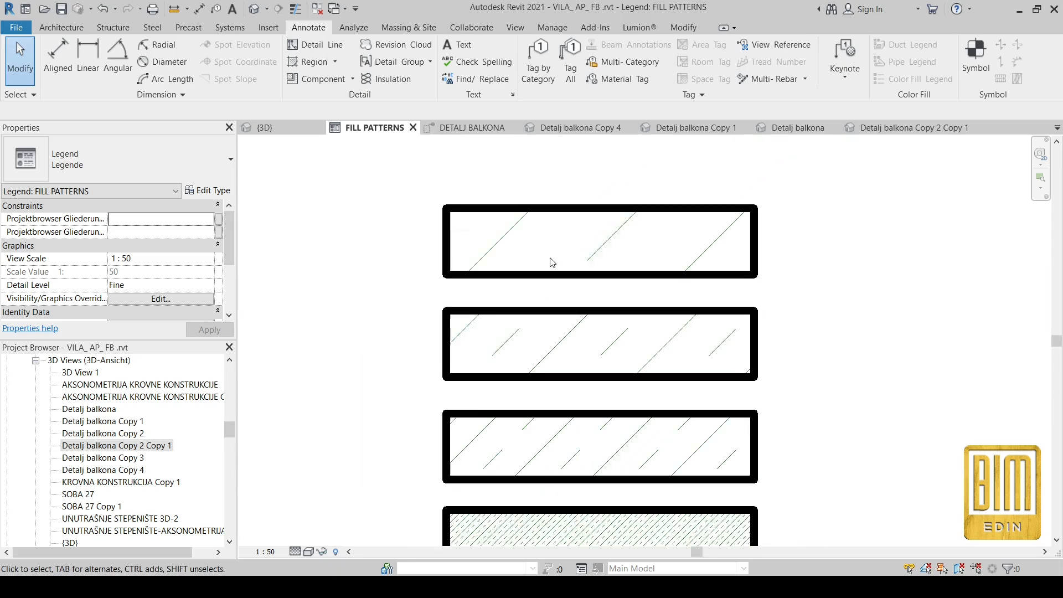
scroll(594, 215, "down", 2)
scroll(598, 472, "up", 1)
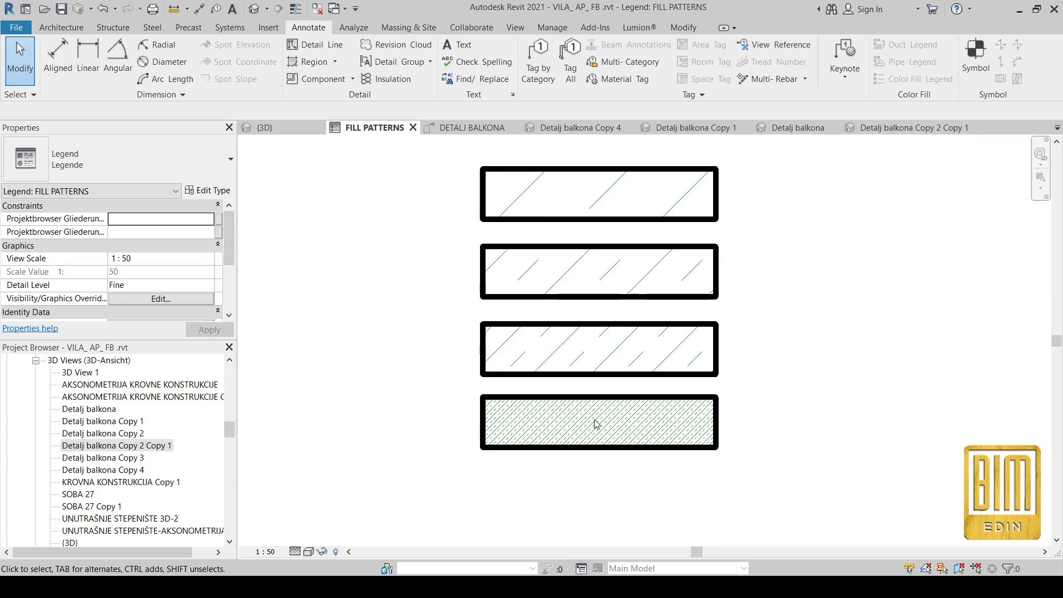
scroll(596, 426, "up", 2)
scroll(576, 399, "down", 2)
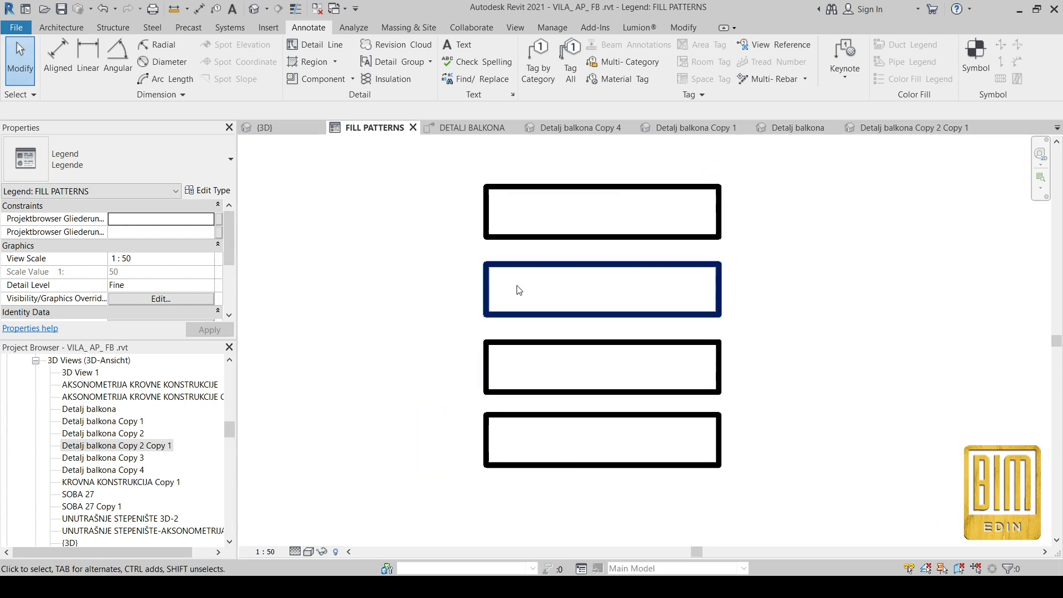
Step: Create a new line style named LINE 1/5 as a subcategory of Lines
left_click(554, 28)
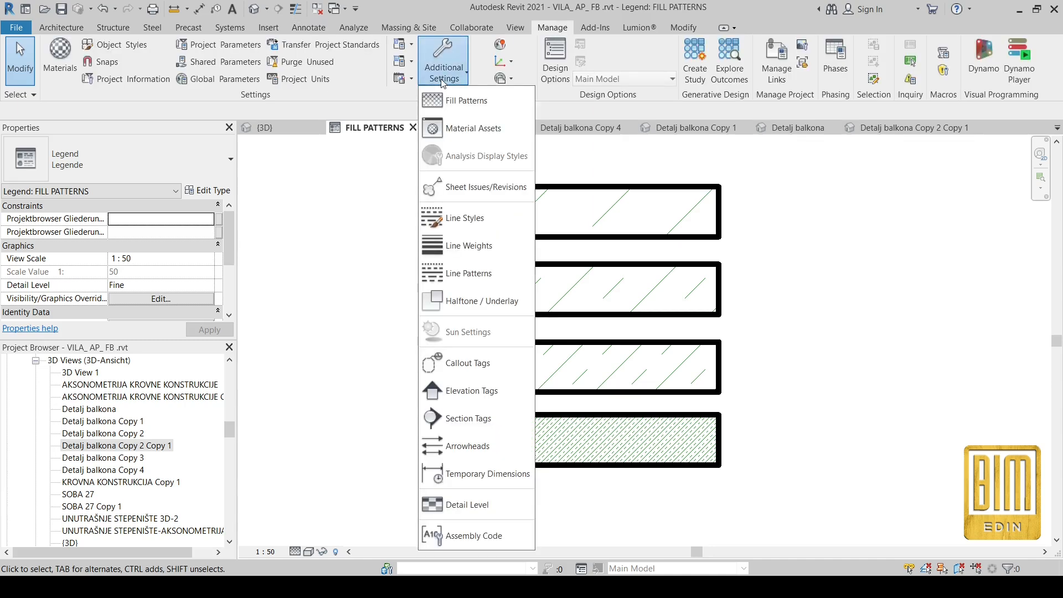
left_click(469, 218)
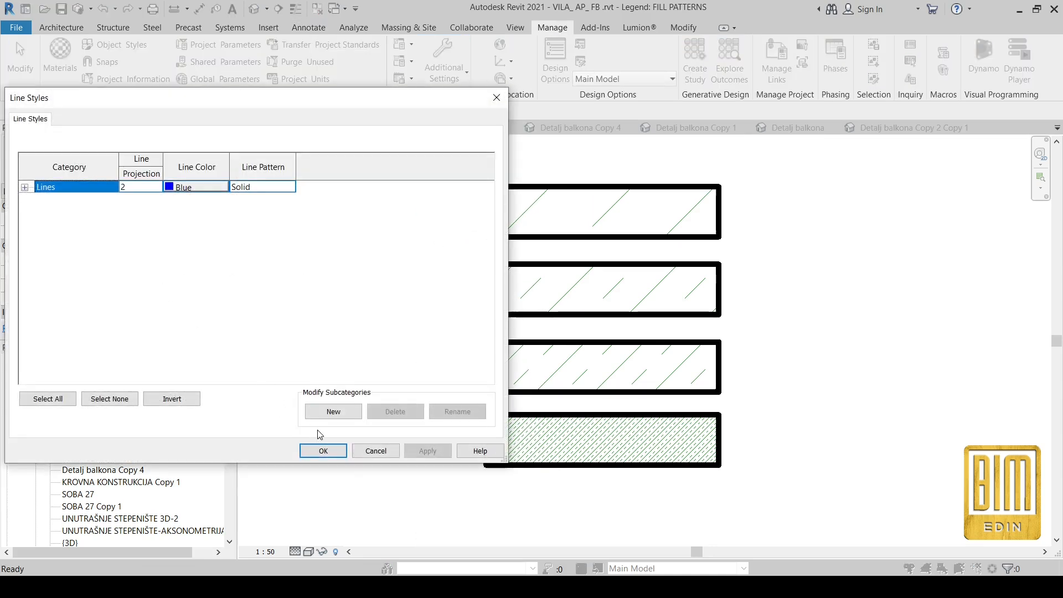
left_click(331, 411)
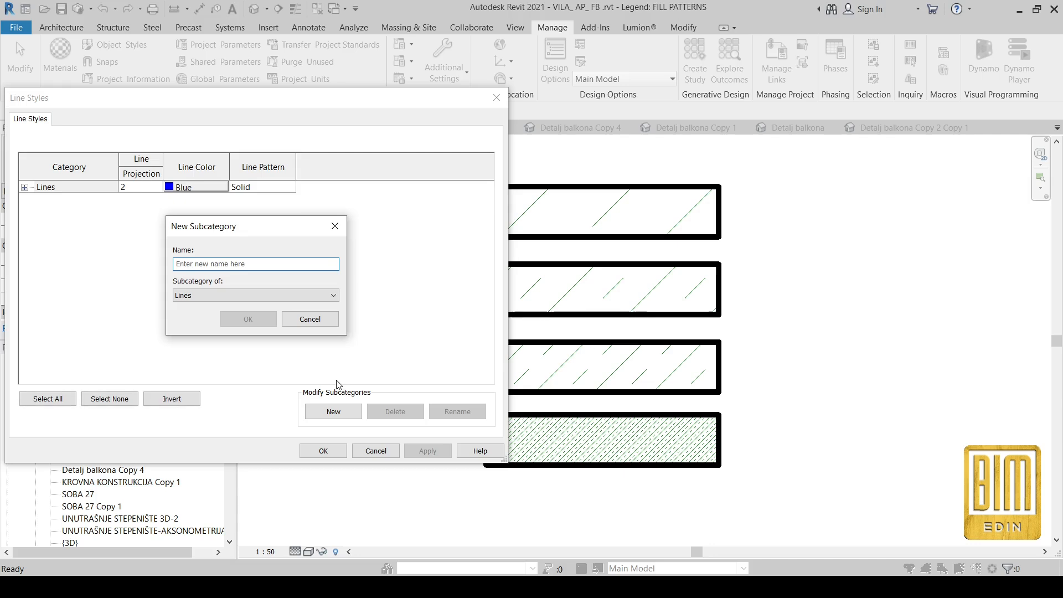
type("LINE 1/5")
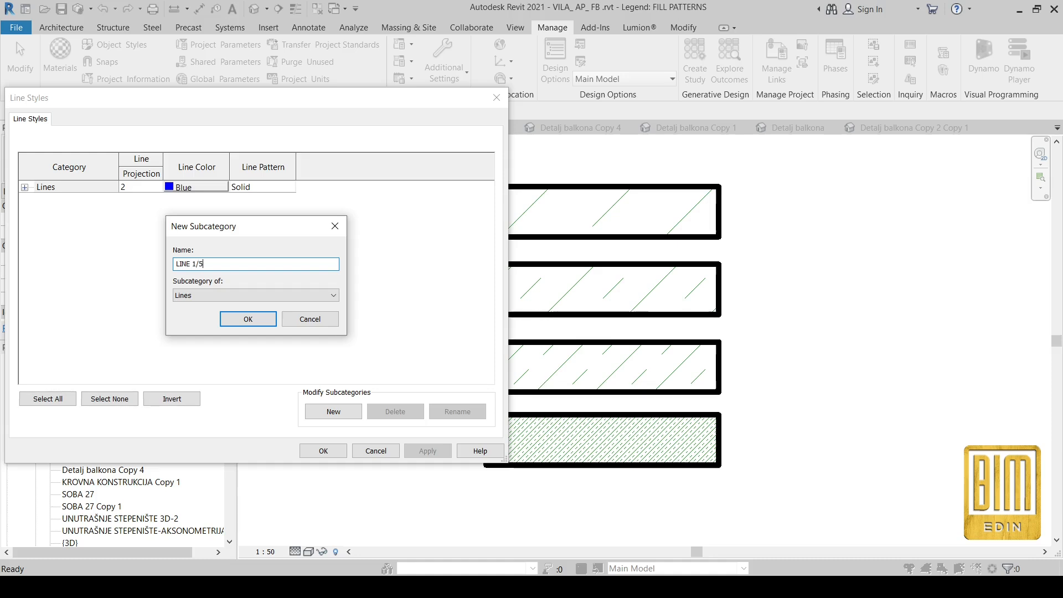
left_click(249, 318)
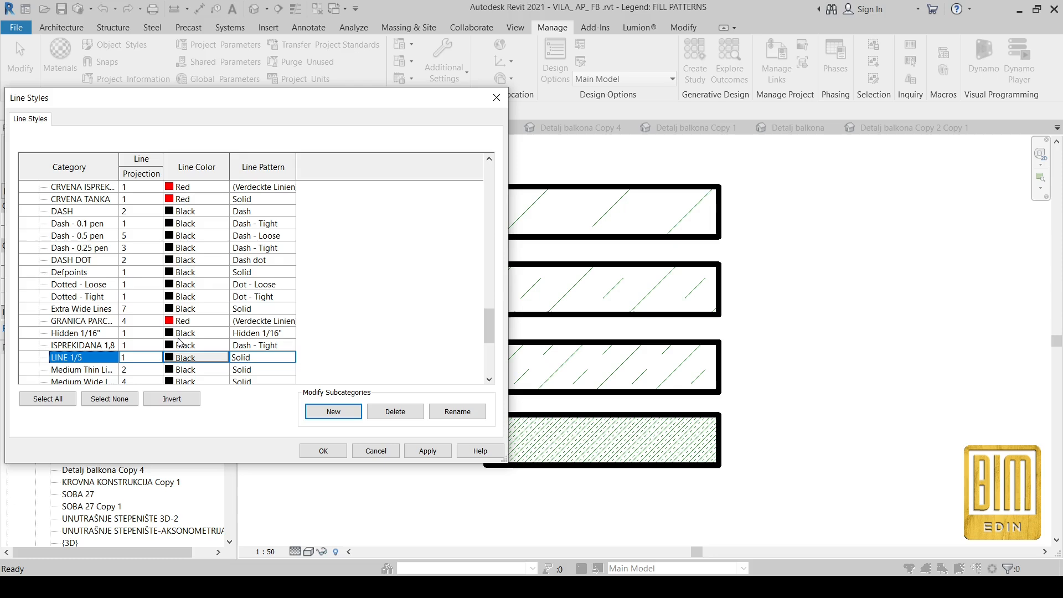
Step: Set the projection line weight of the LINE 1/5 line style to 7
left_click(158, 358)
left_click(157, 358)
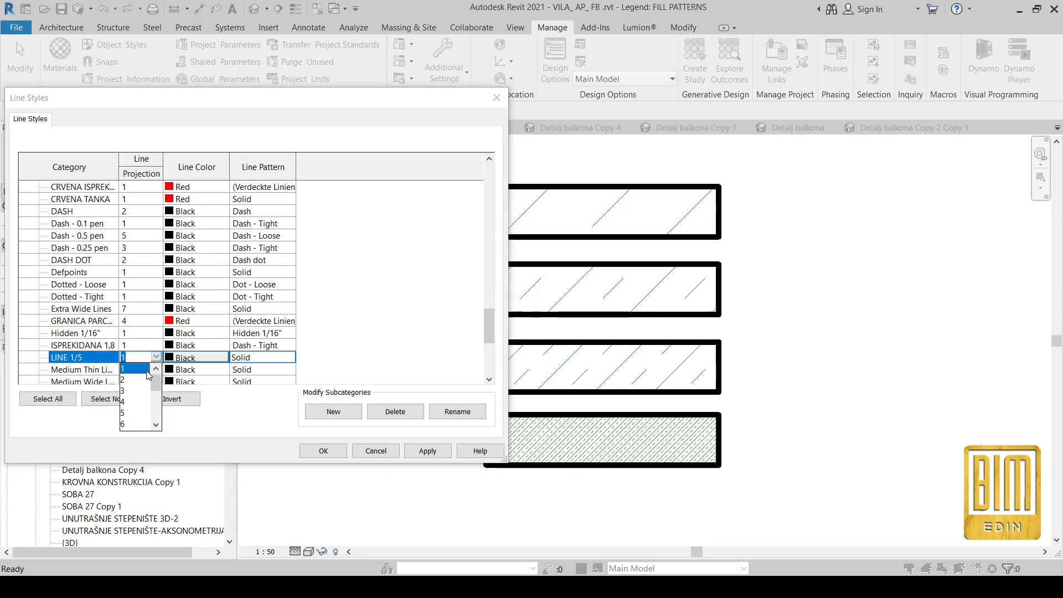
scroll(133, 426, "down", 1)
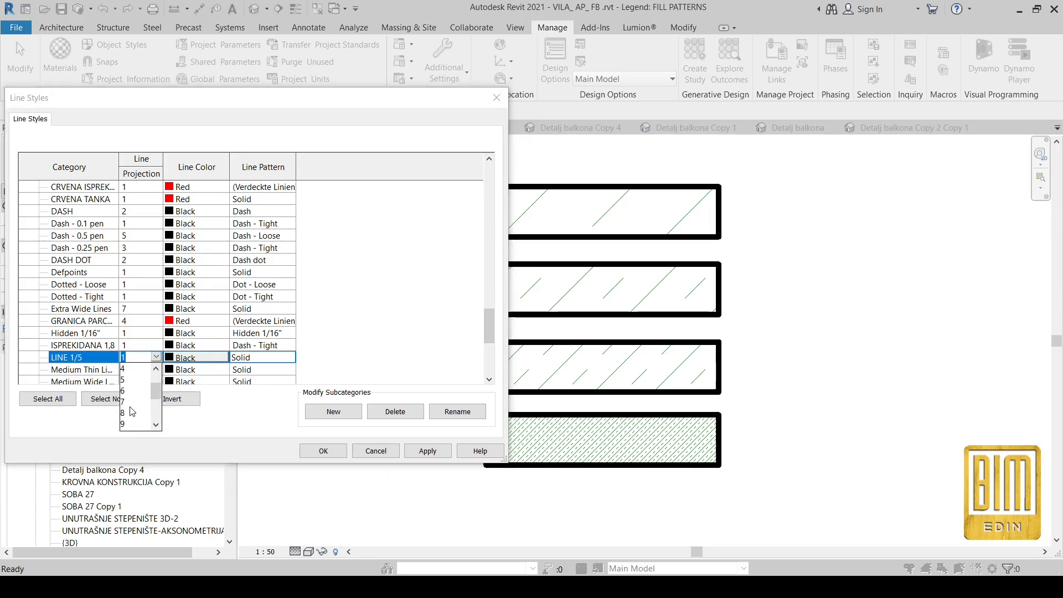
left_click(130, 393)
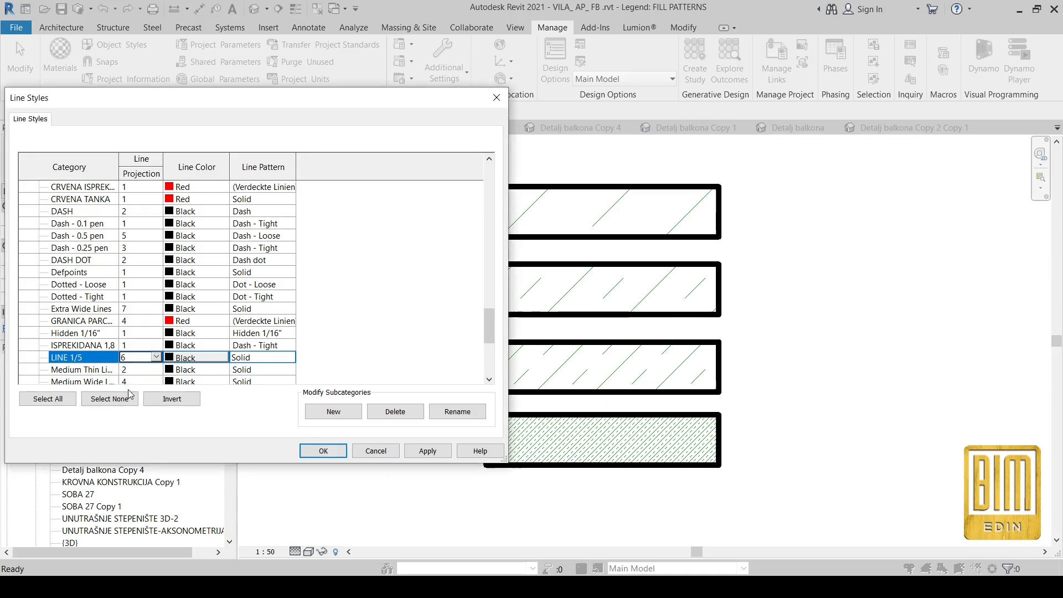
left_click(157, 357)
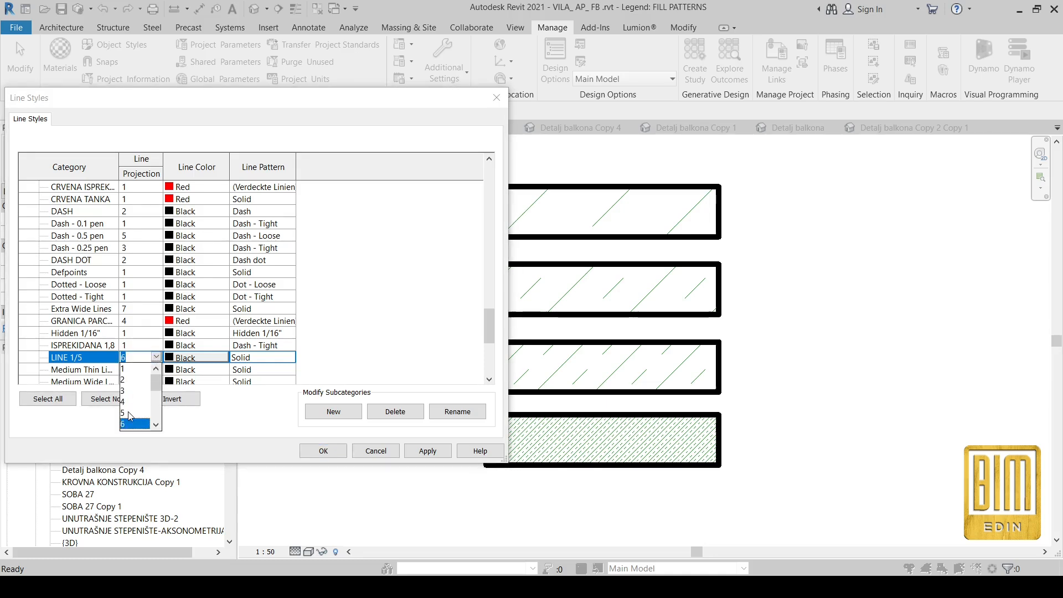
scroll(130, 416, "down", 1)
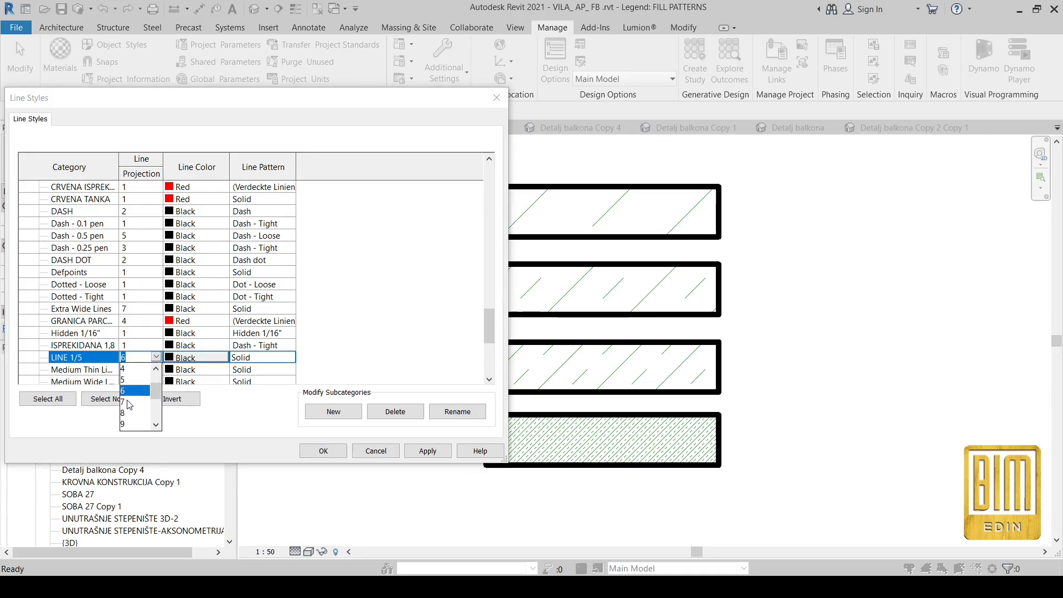
left_click(128, 403)
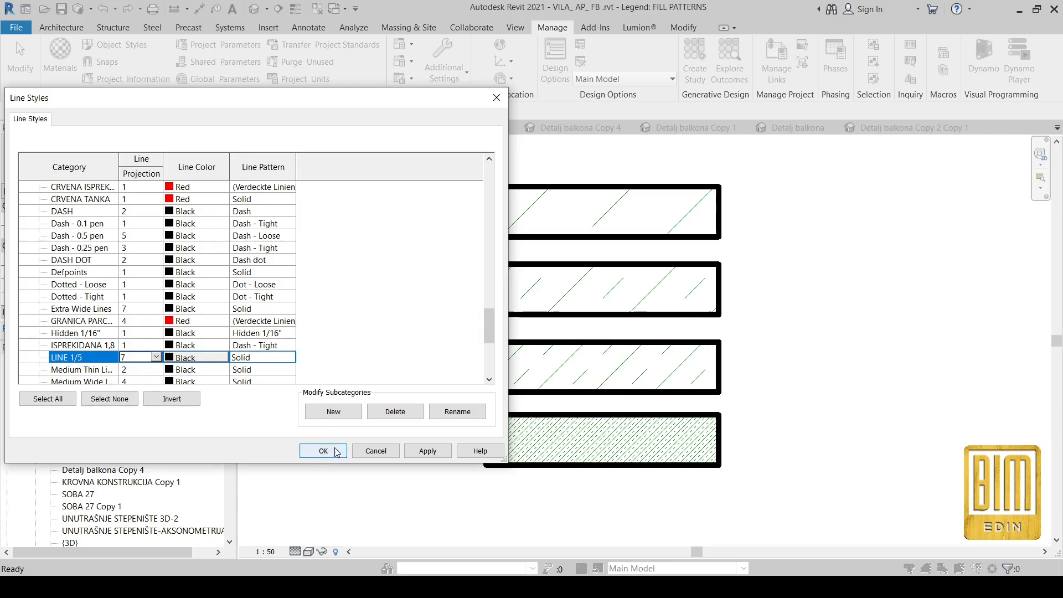
Step: Create a line style named LINE 1/10 as a subcategory of Lines with projection line weight 6
left_click(336, 410)
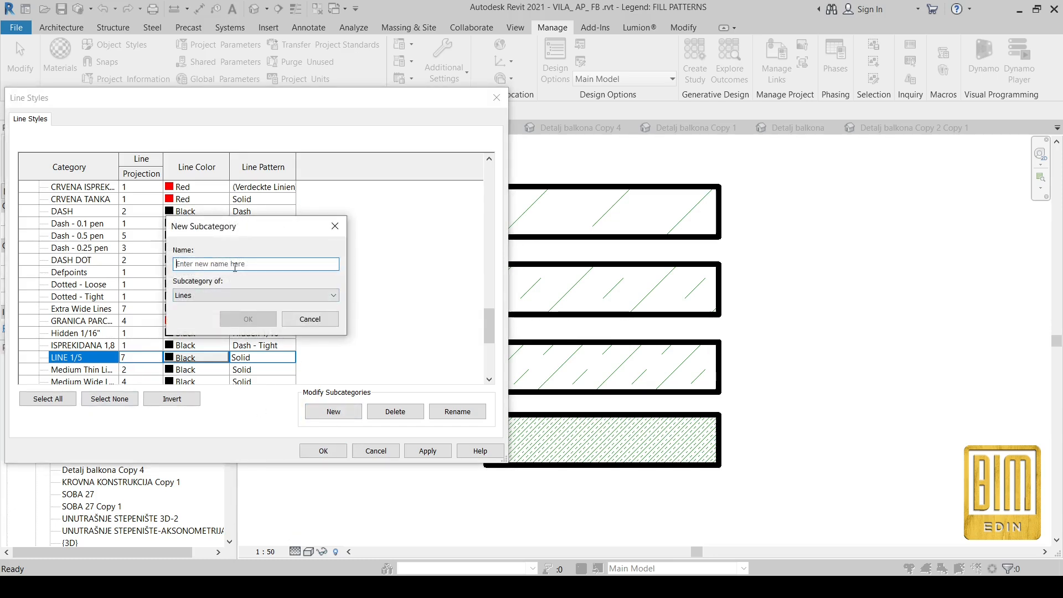
type("LINE")
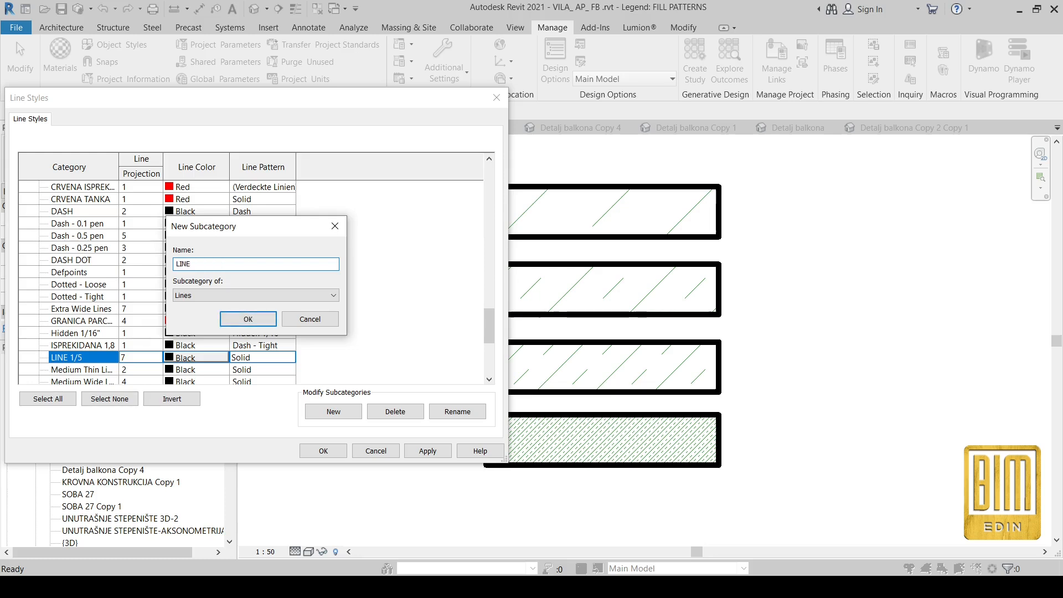
type(" 1/10")
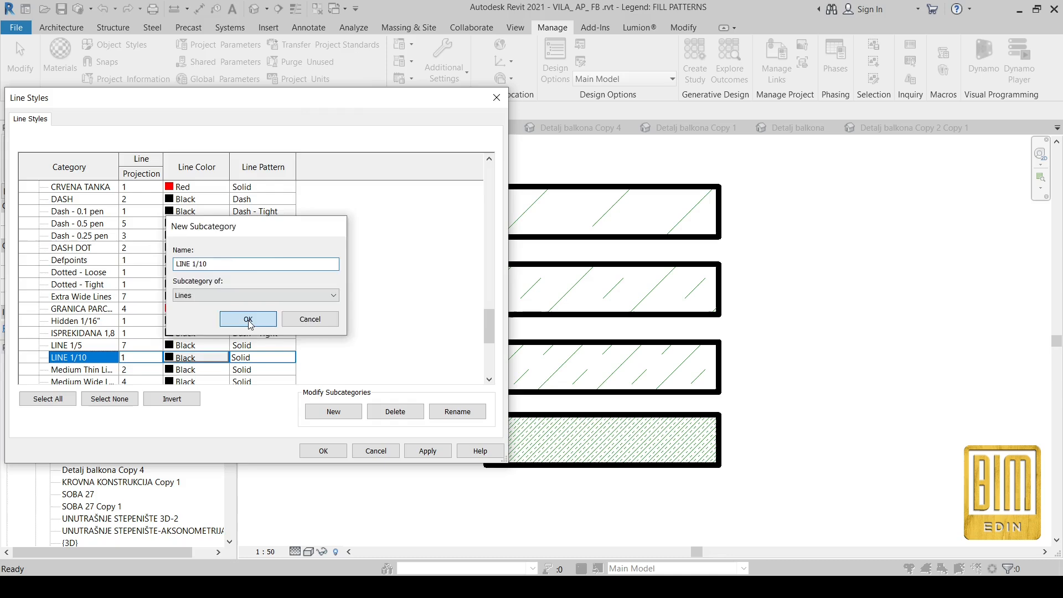
left_click(248, 320)
left_click(158, 359)
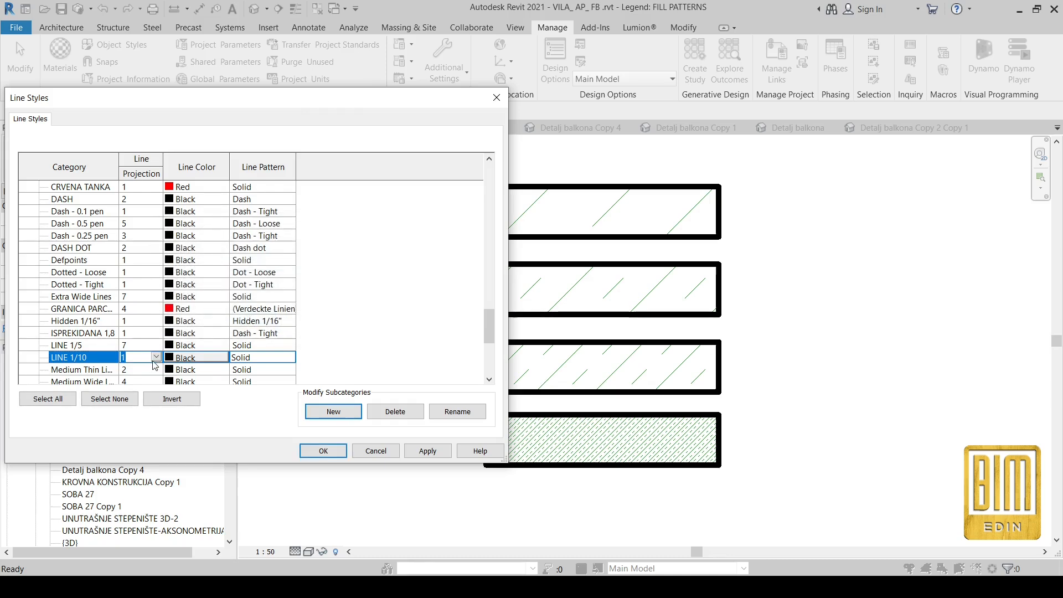
left_click(157, 358)
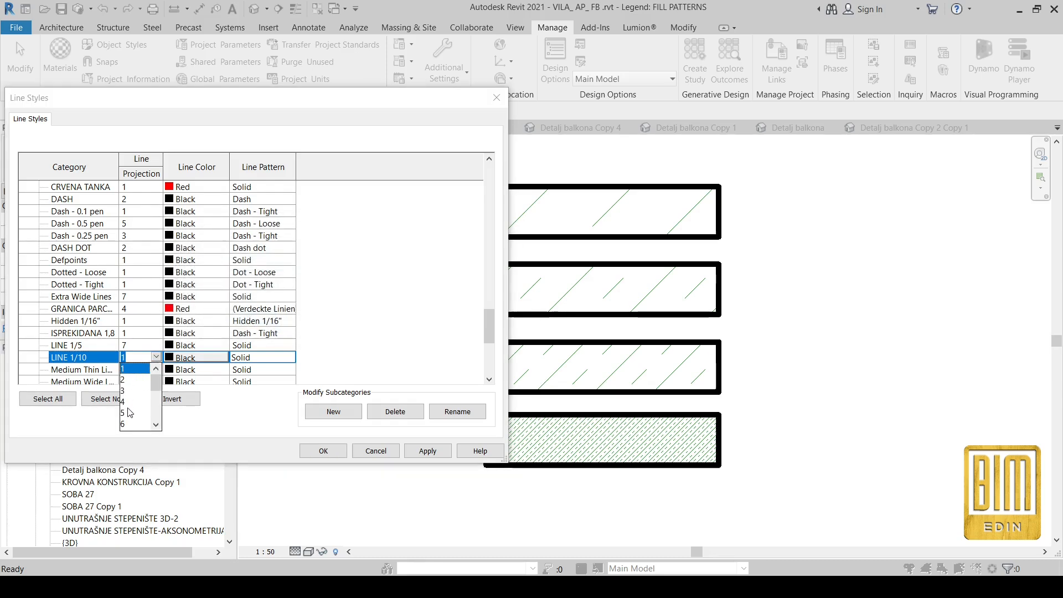
left_click(129, 424)
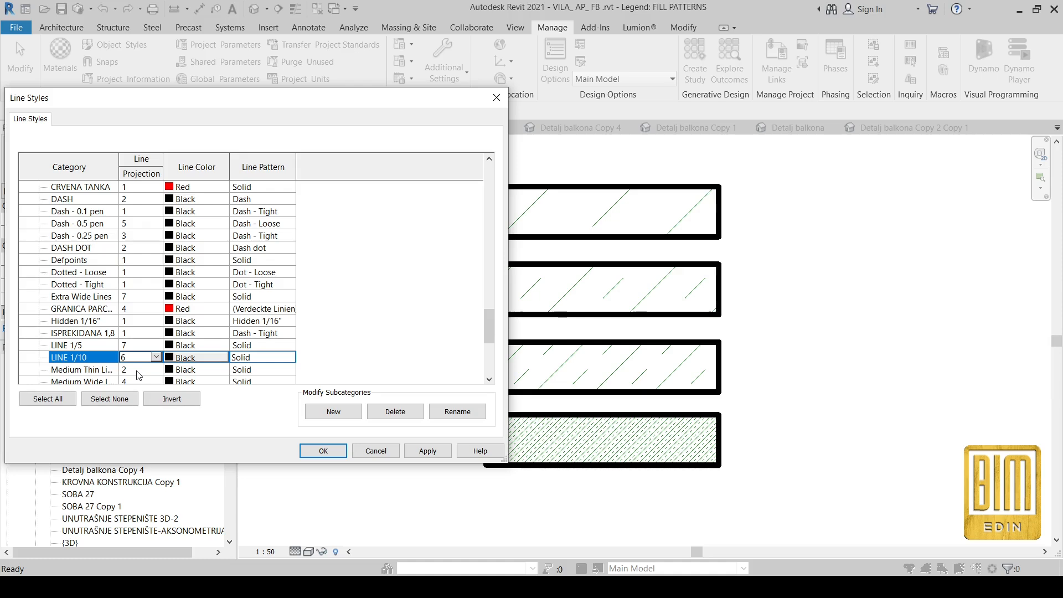
Step: Create a line style named LINE 1/20 as a subcategory of Lines with projection line weight 5
left_click(322, 411)
type("LINE 1/20")
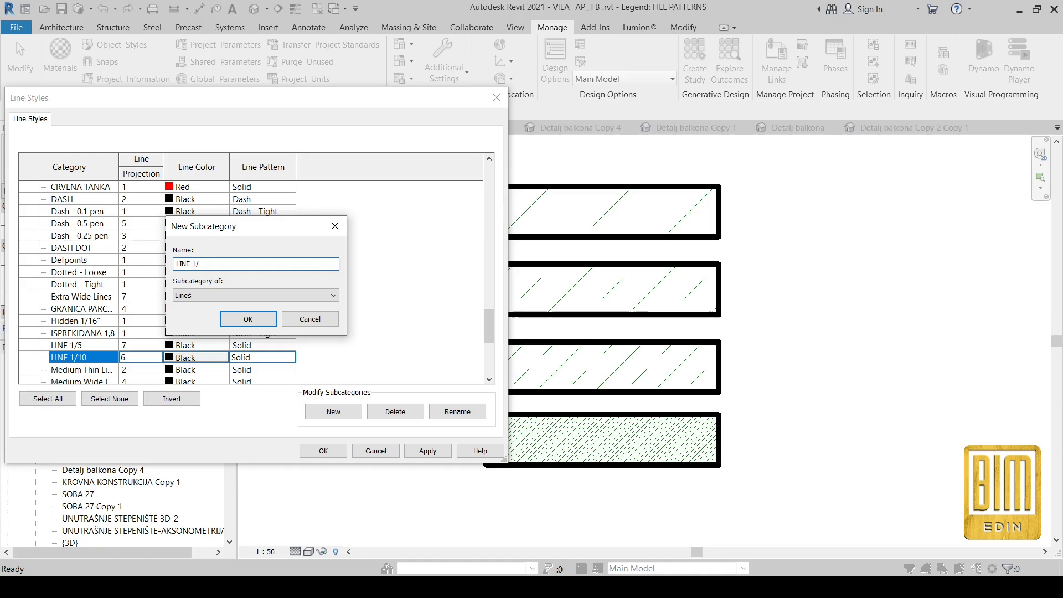
left_click(241, 318)
left_click(159, 360)
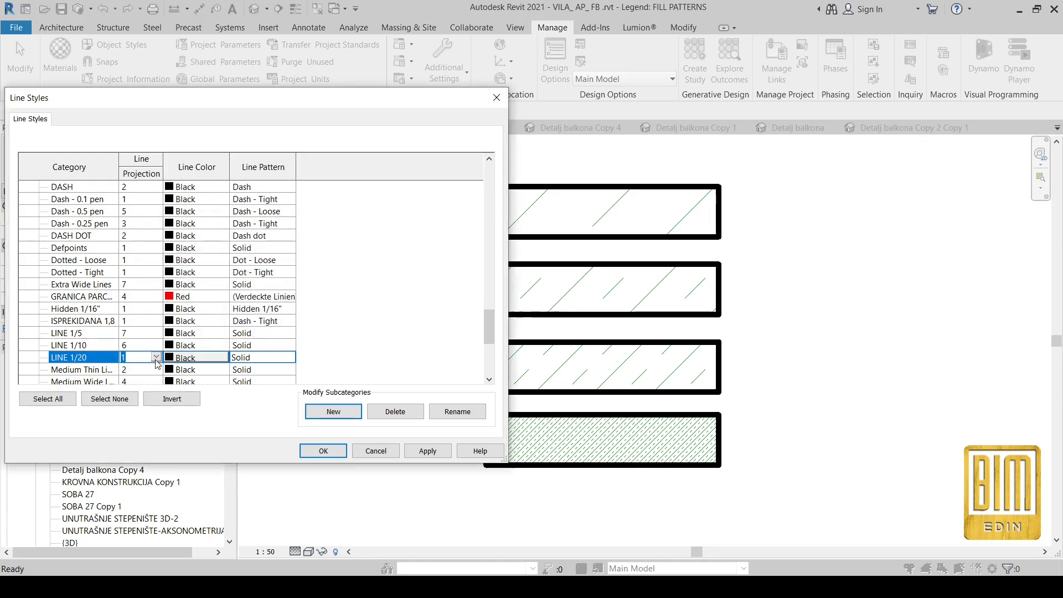
left_click(157, 357)
left_click(128, 412)
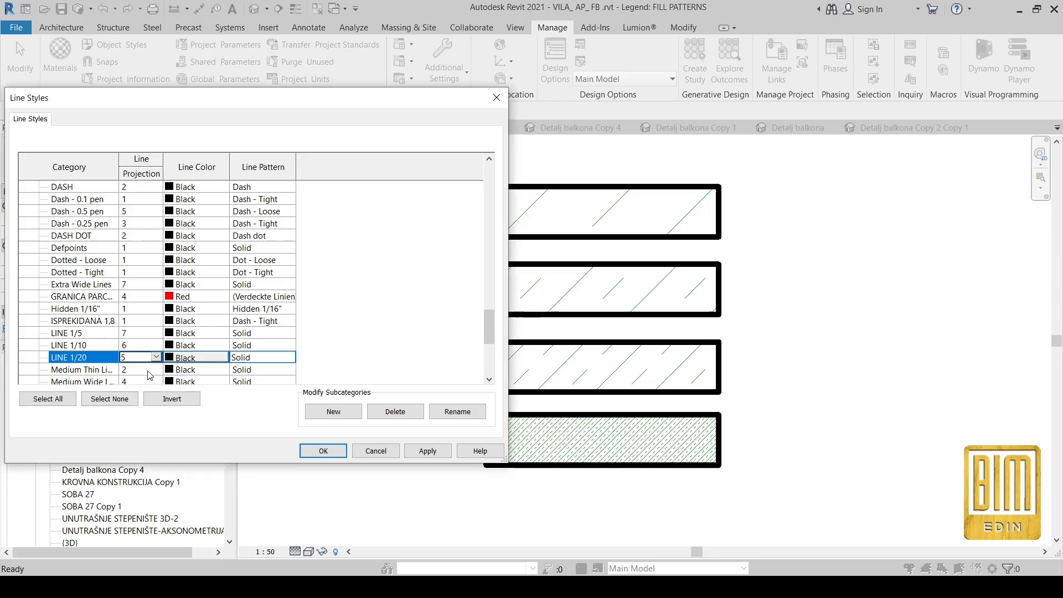
Step: Create a line style named LINE 1/50 under Lines with projection line weight 4 and accept the line style changes
left_click(334, 411)
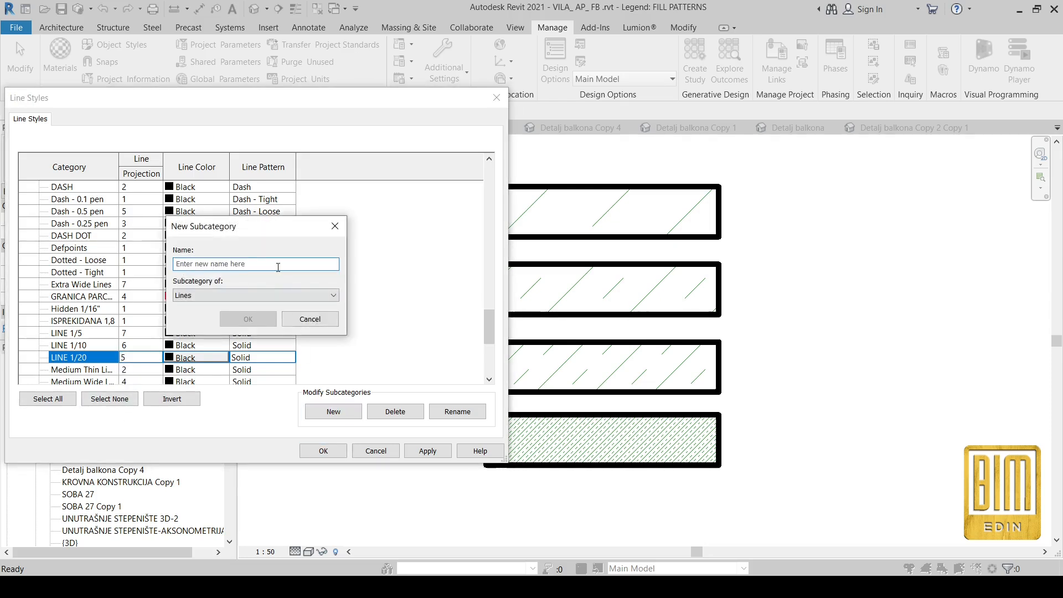
type("LINE 1/50")
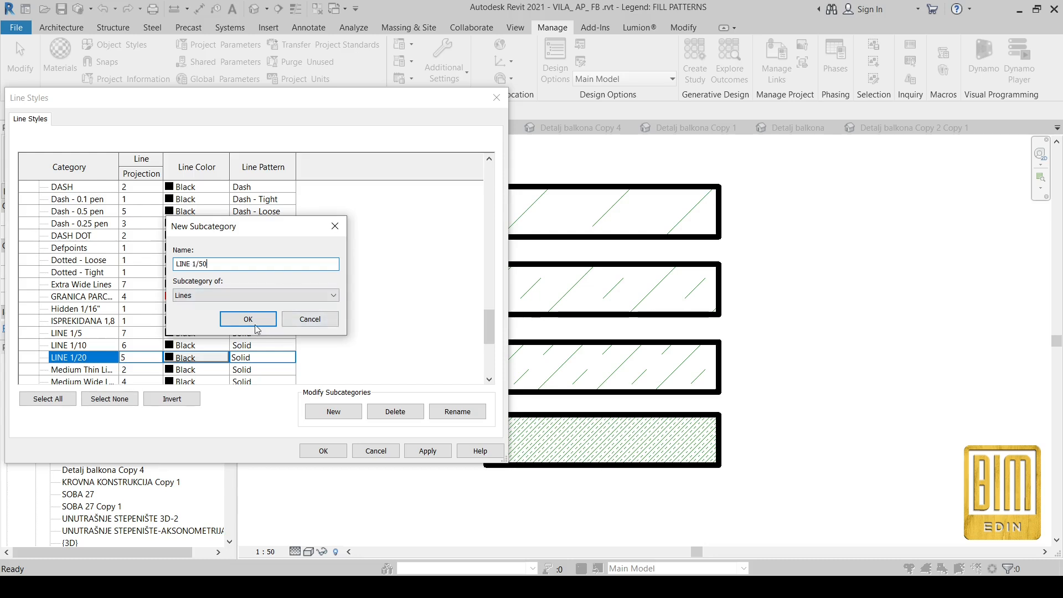
left_click(255, 327)
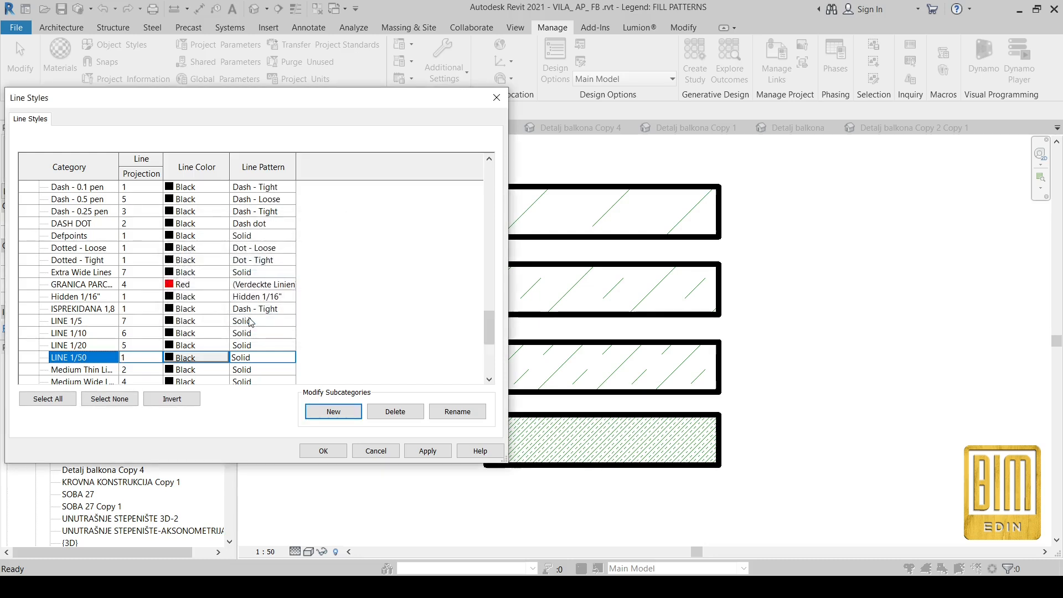
left_click(159, 360)
left_click(157, 357)
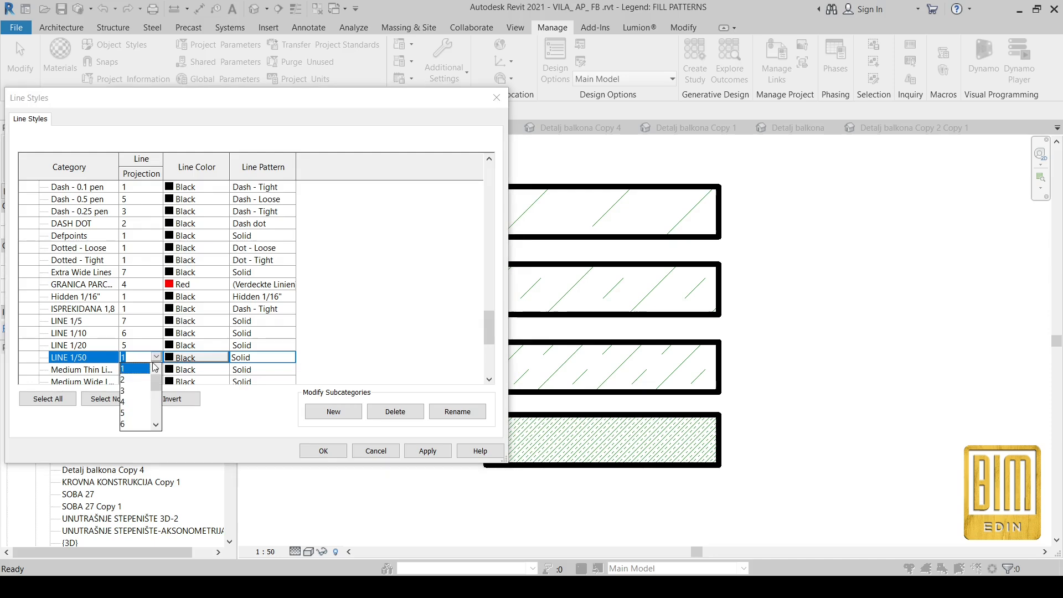
left_click(127, 403)
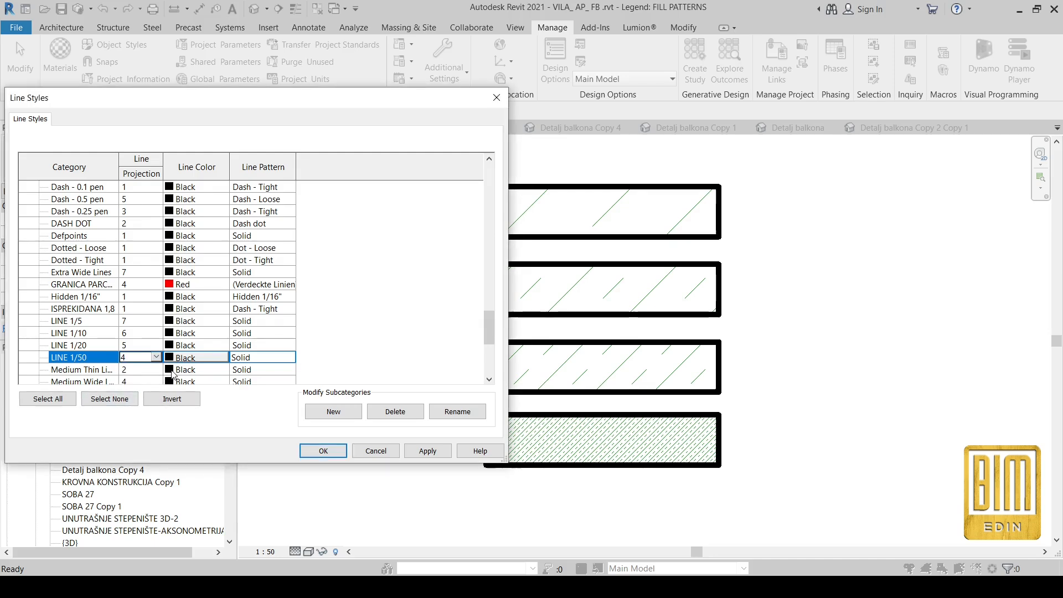
left_click(324, 451)
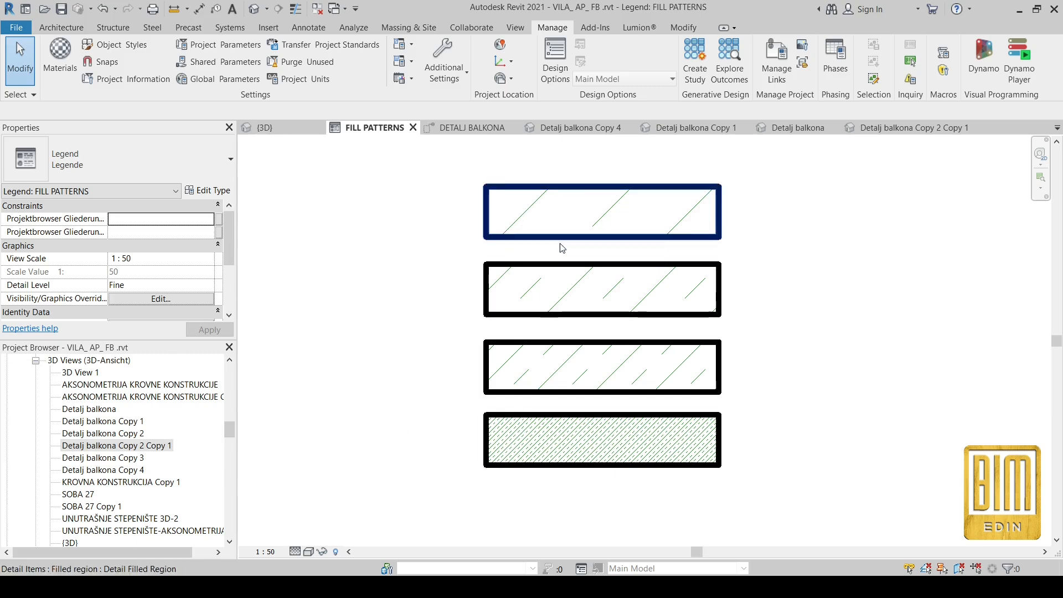
Step: Edit the boundary of the lowest filled region, type 1/50 AB, and assign the LINE 1/50 line style to its four boundary lines
left_click(570, 415)
left_click(570, 79)
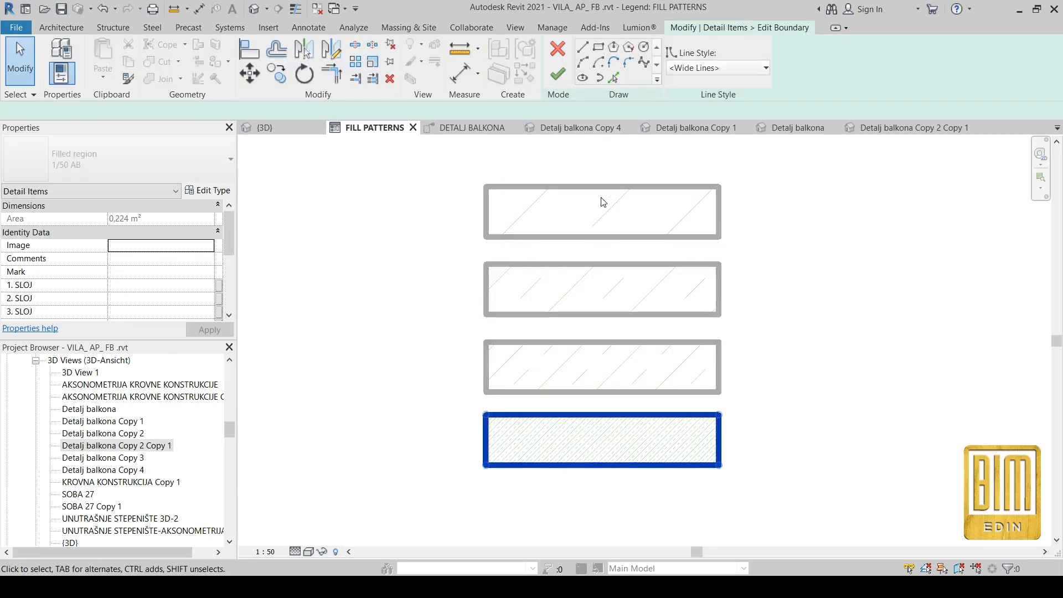
left_click(705, 68)
scroll(722, 177, "up", 4)
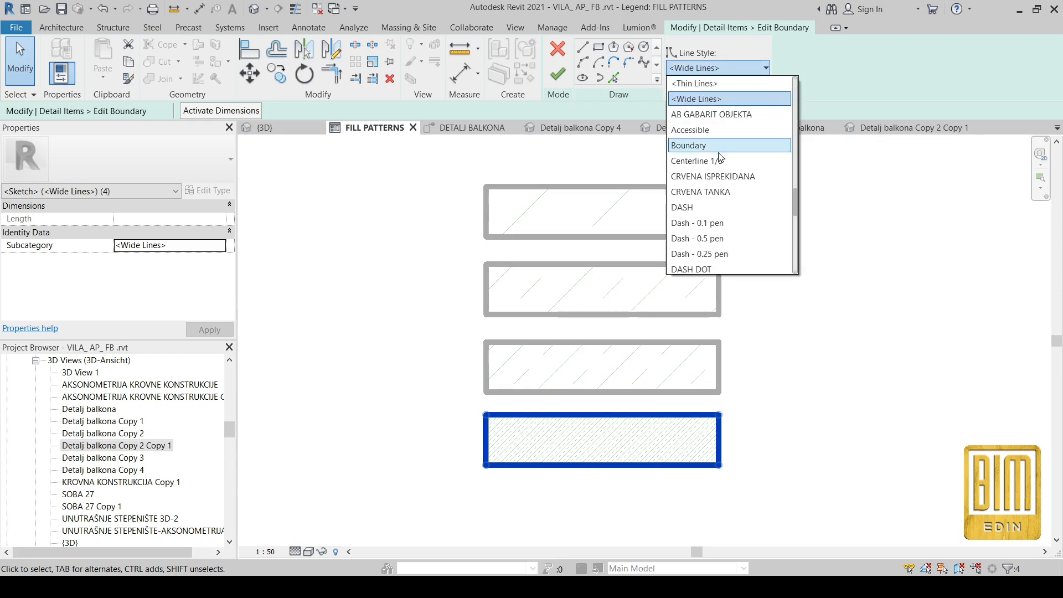
scroll(723, 182, "up", 15)
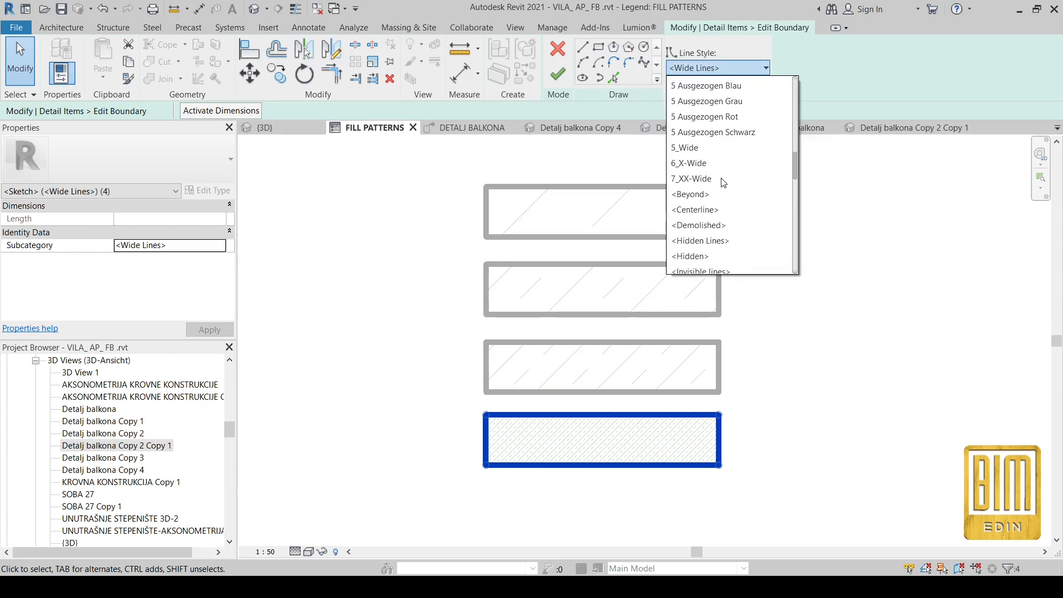
scroll(723, 182, "down", 20)
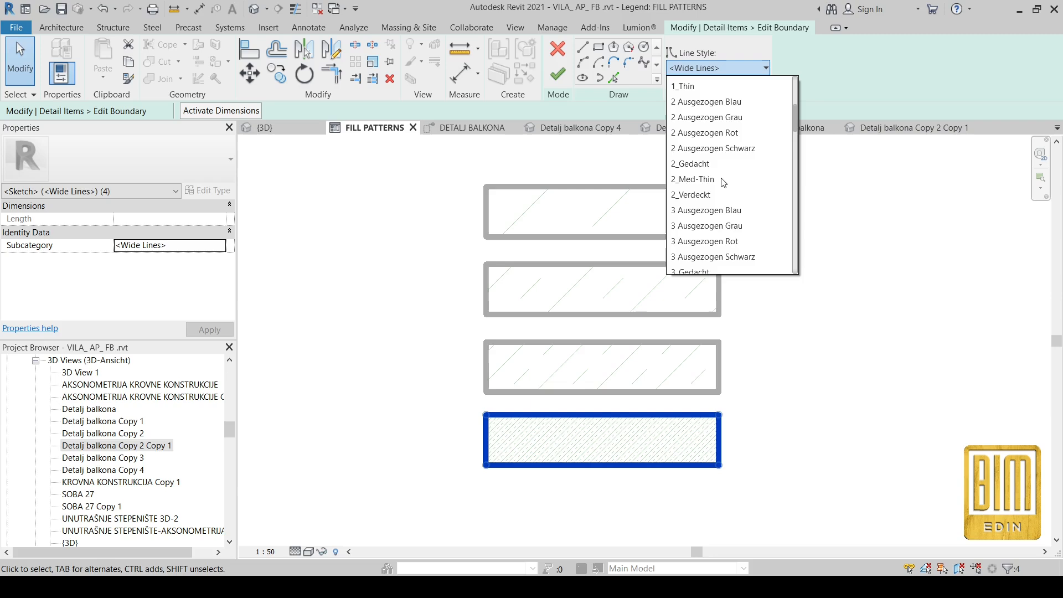
scroll(724, 183, "down", 2)
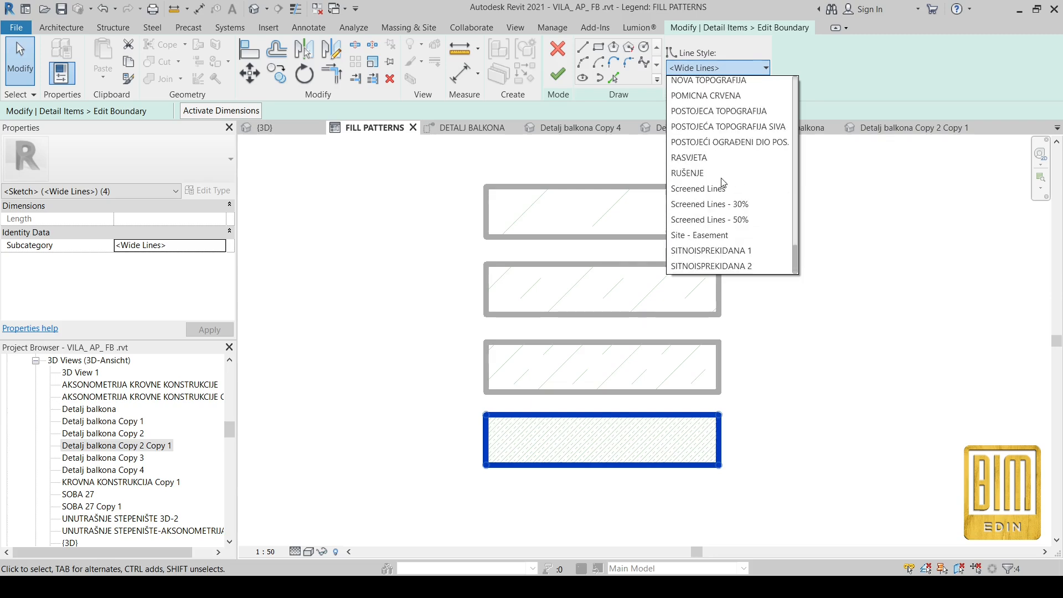
scroll(722, 183, "up", 2)
scroll(723, 183, "up", 2)
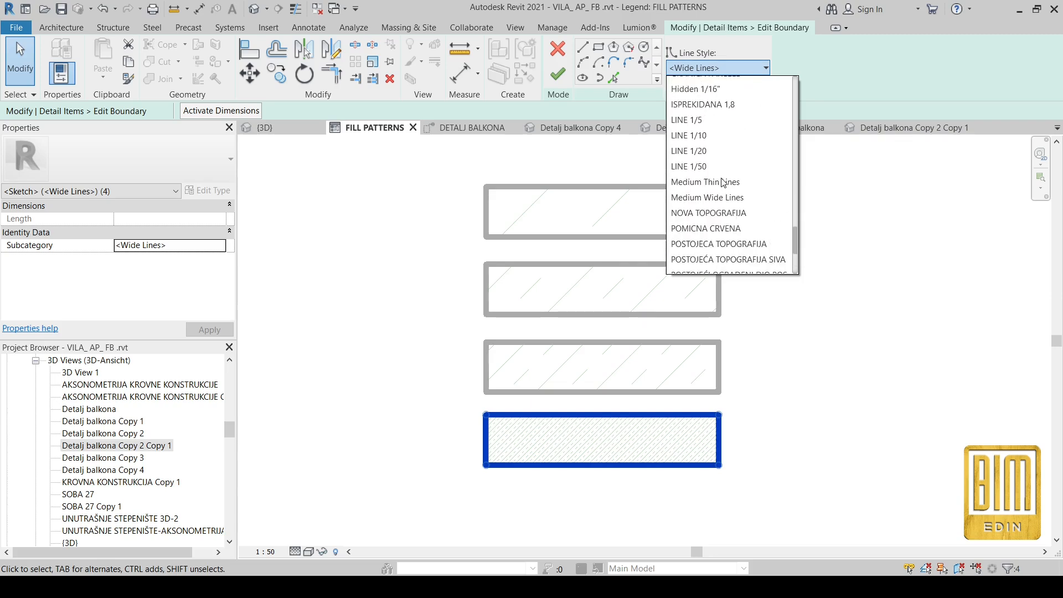
left_click(709, 168)
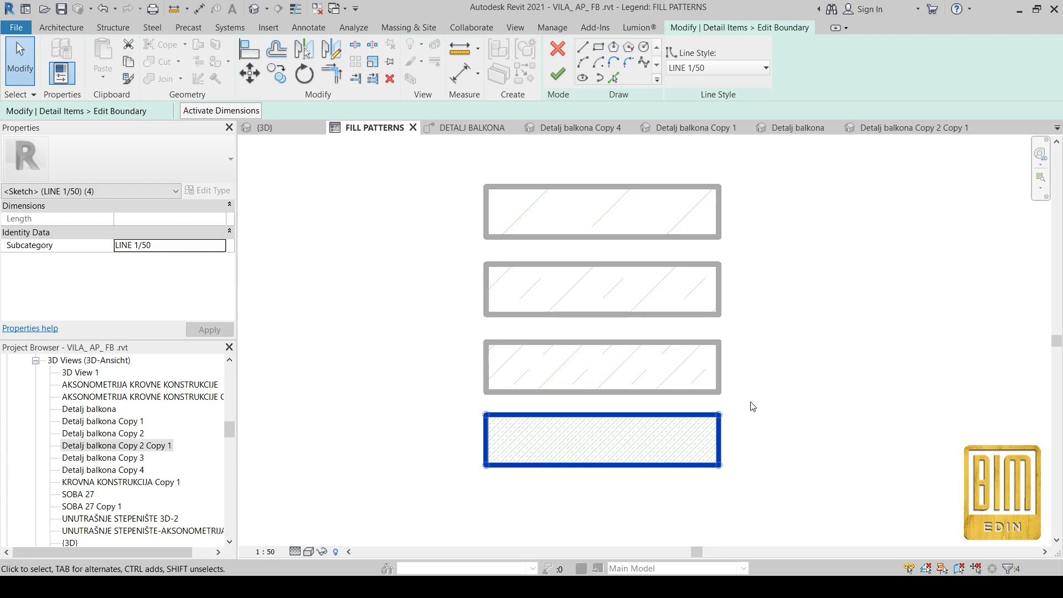
Step: Check the 1/50 AB region's boundary lines against the other regions and finish the boundary edit
left_click(763, 411)
scroll(646, 284, "down", 2)
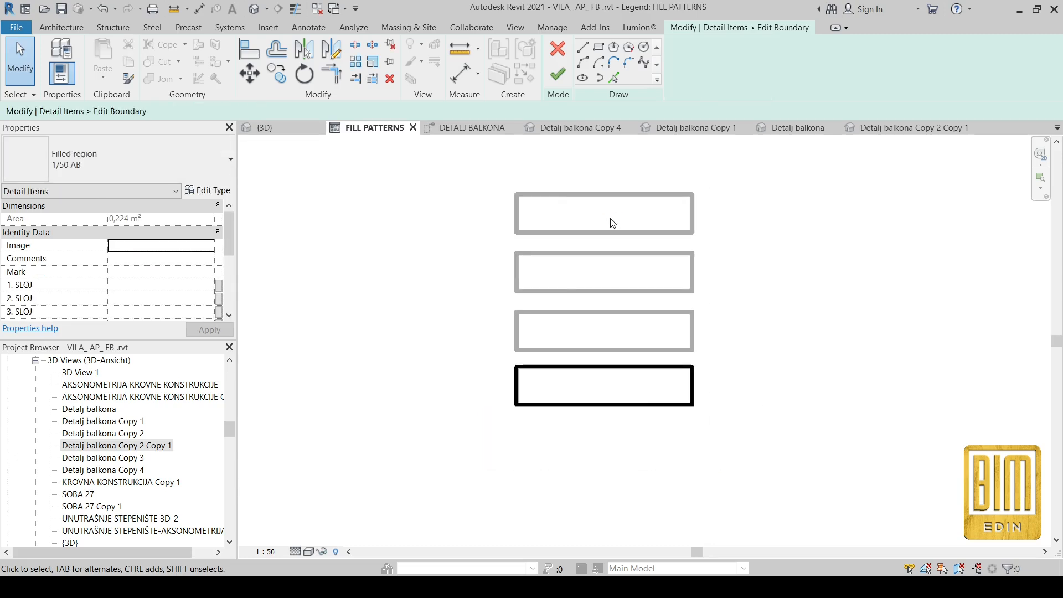
scroll(665, 377, "up", 2)
mouse_move(446, 347)
left_mouse_down()
mouse_move(537, 390)
mouse_move(751, 448)
left_mouse_up()
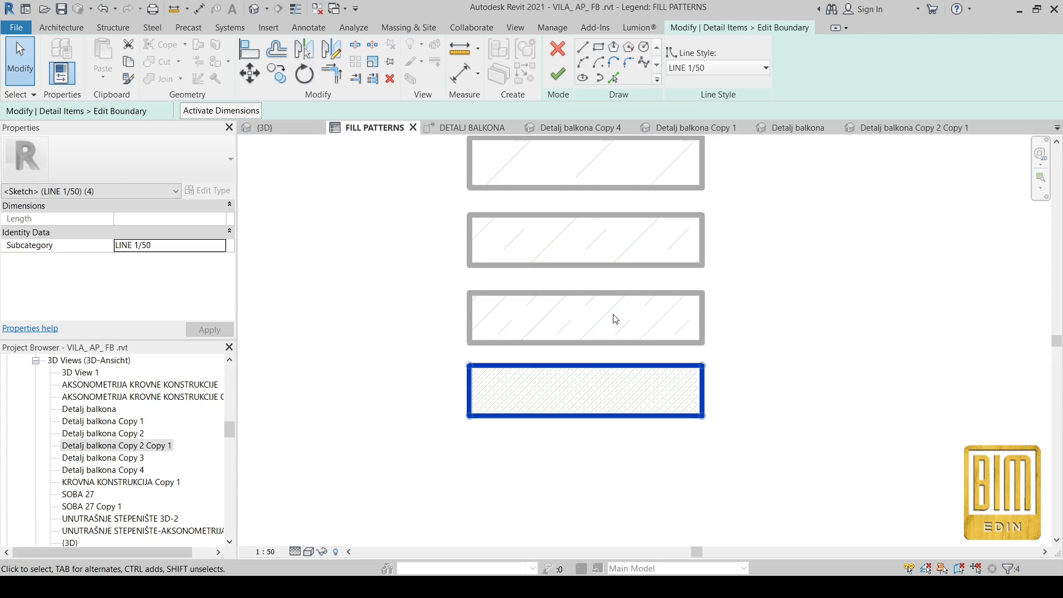
left_click(757, 356)
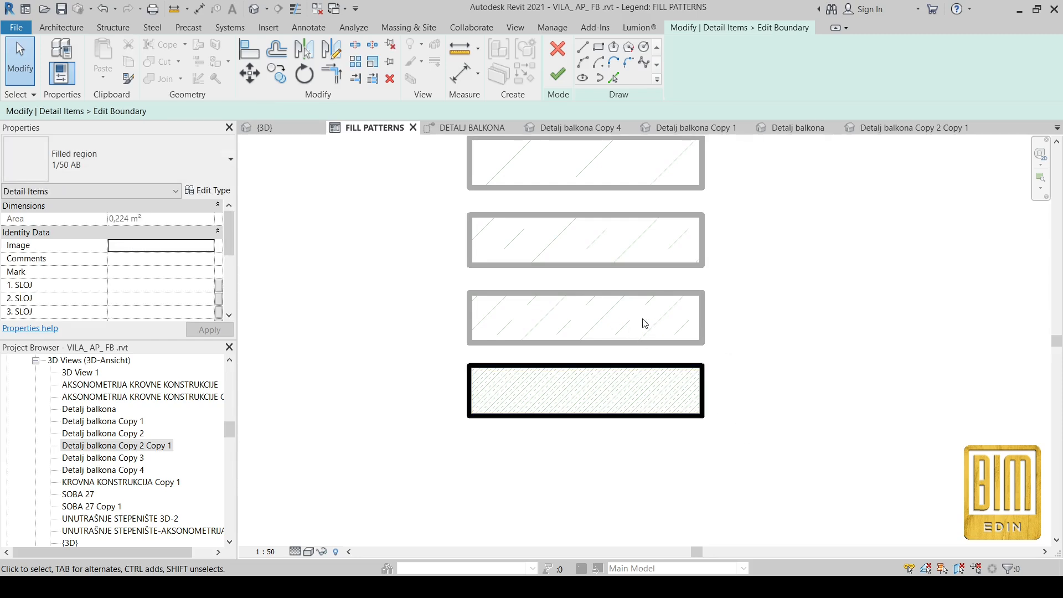
left_click(558, 73)
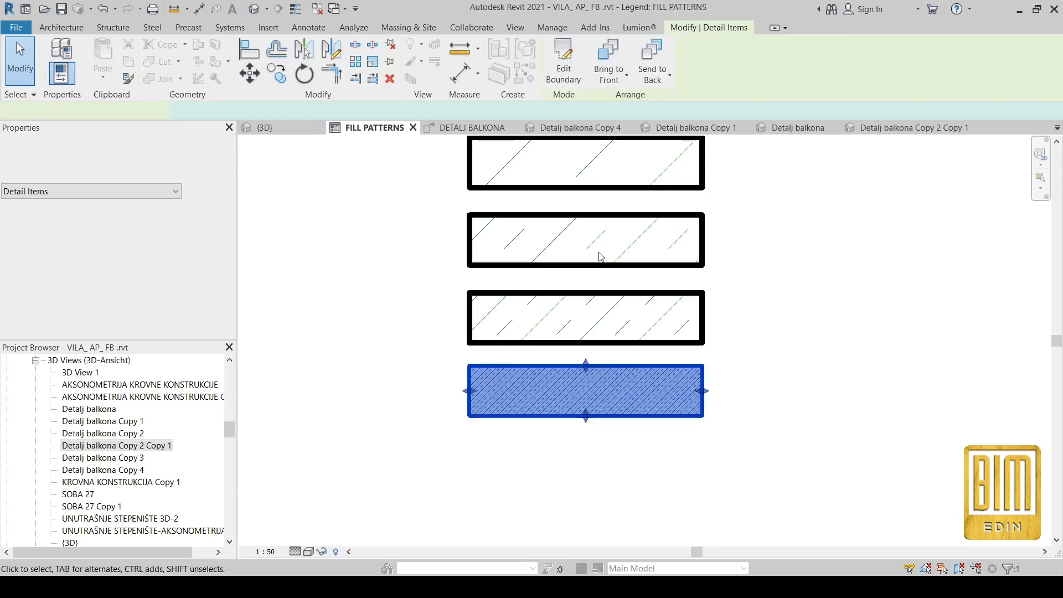
Step: Edit the boundary of the 1/20 AB filled region, third from the top, and assign LINE 1/20 to its four boundary lines
left_click(609, 292)
left_click(563, 61)
left_click_drag(421, 273, 780, 371)
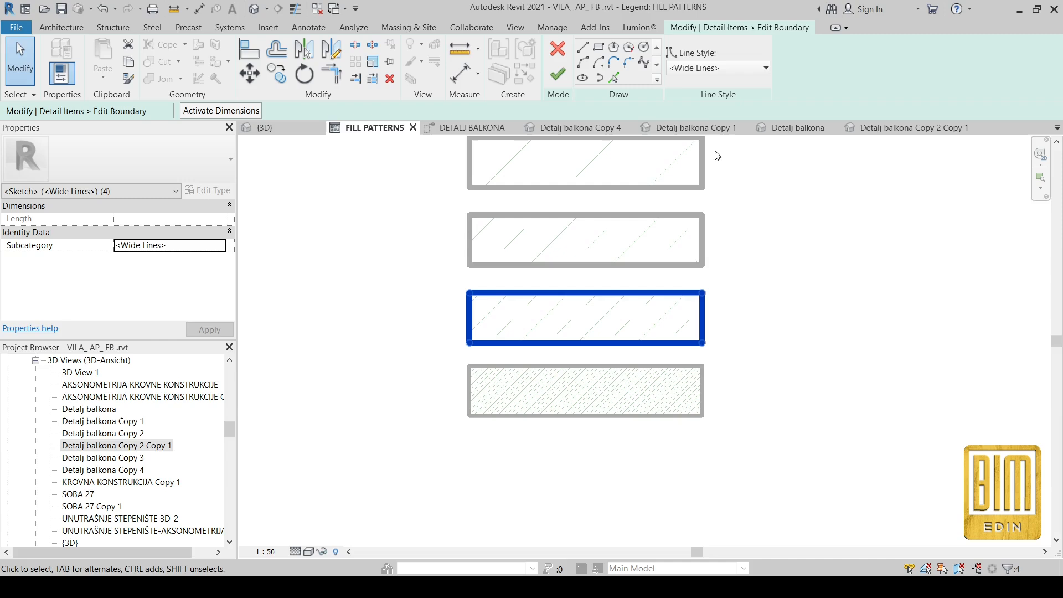
left_click(715, 68)
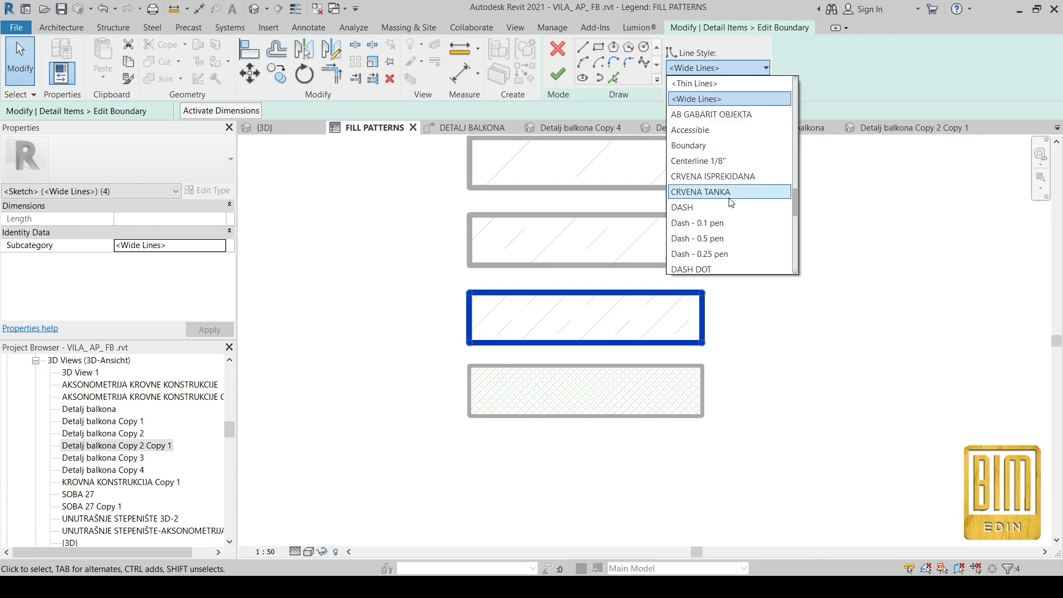
scroll(724, 188, "down", 1)
scroll(731, 203, "down", 4)
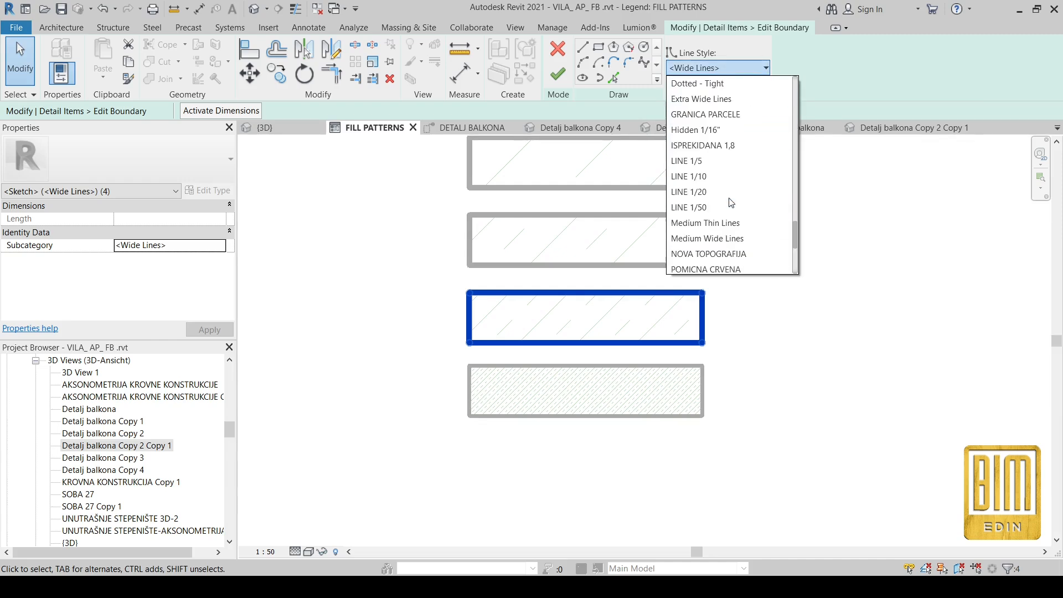
left_click(705, 193)
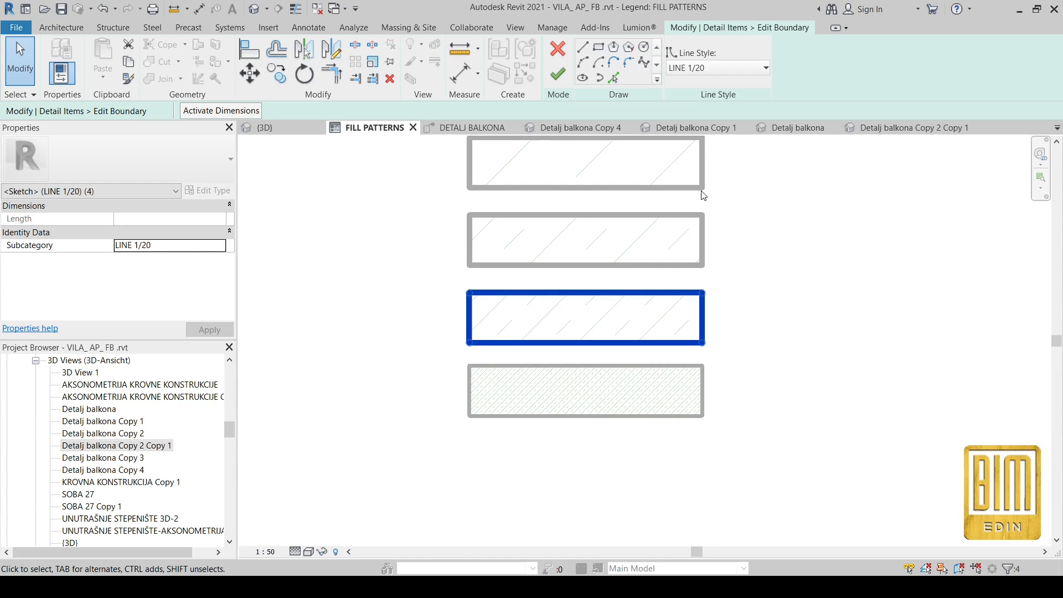
left_click(563, 82)
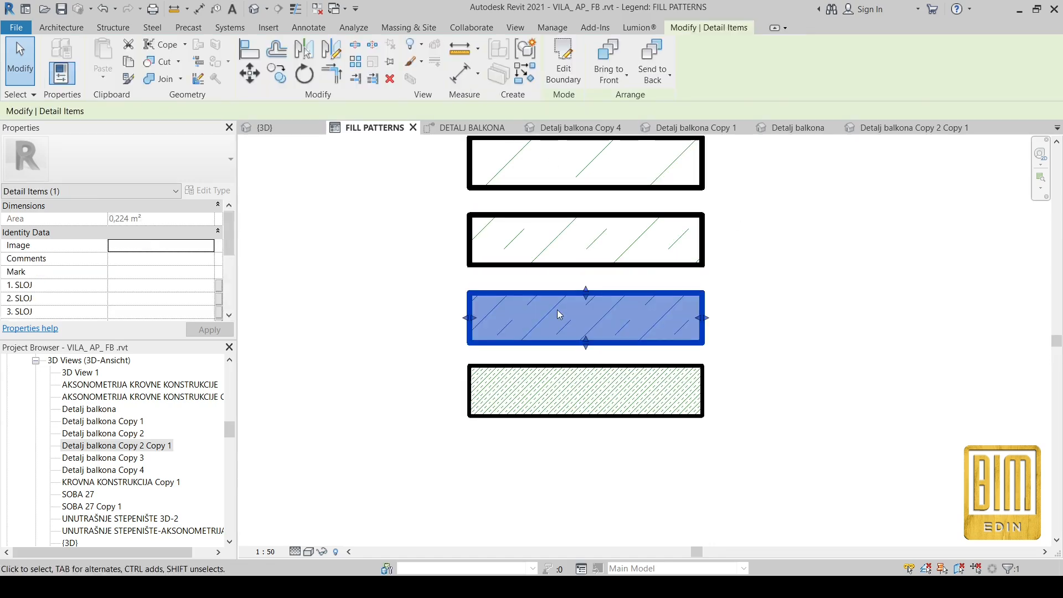
Step: Edit the boundary of the 1/10 AB filled region, second from the top, and assign LINE 1/10 to its four boundary lines
left_click(489, 216)
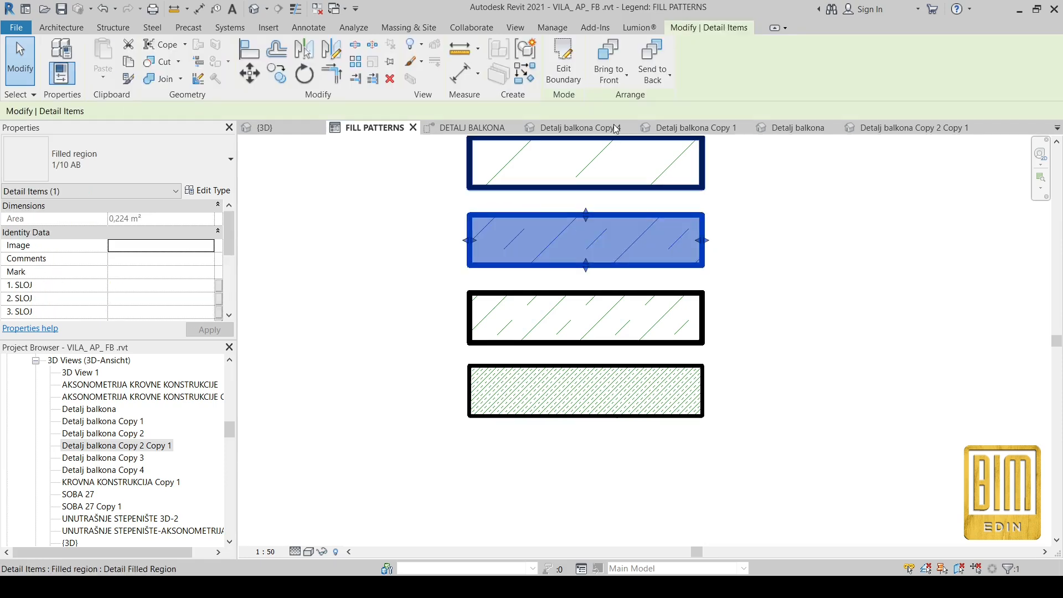
scroll(586, 270, "down", 2)
double_click(587, 268)
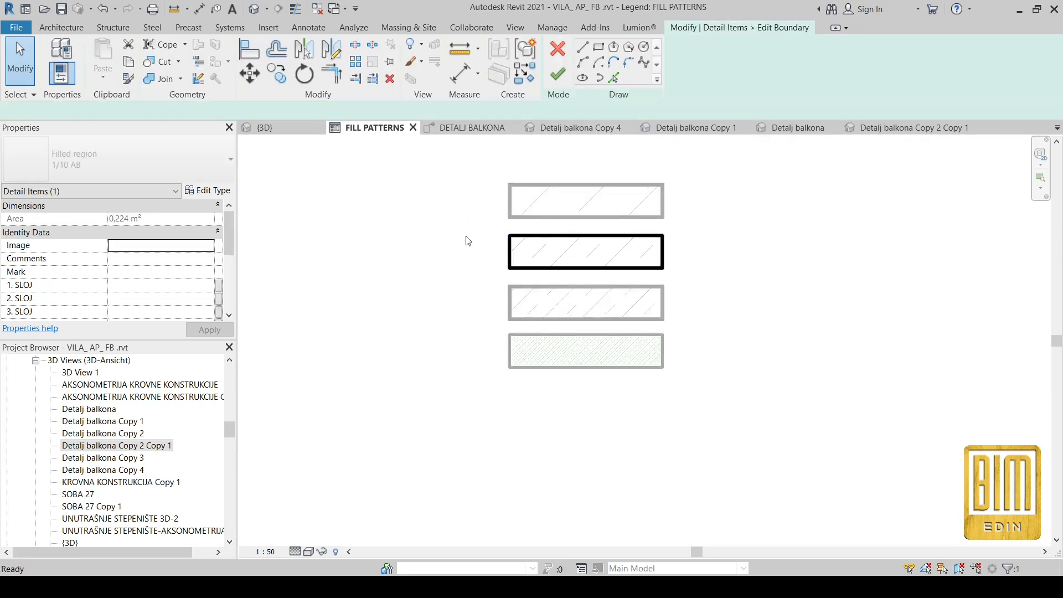
left_click_drag(627, 269, 673, 277)
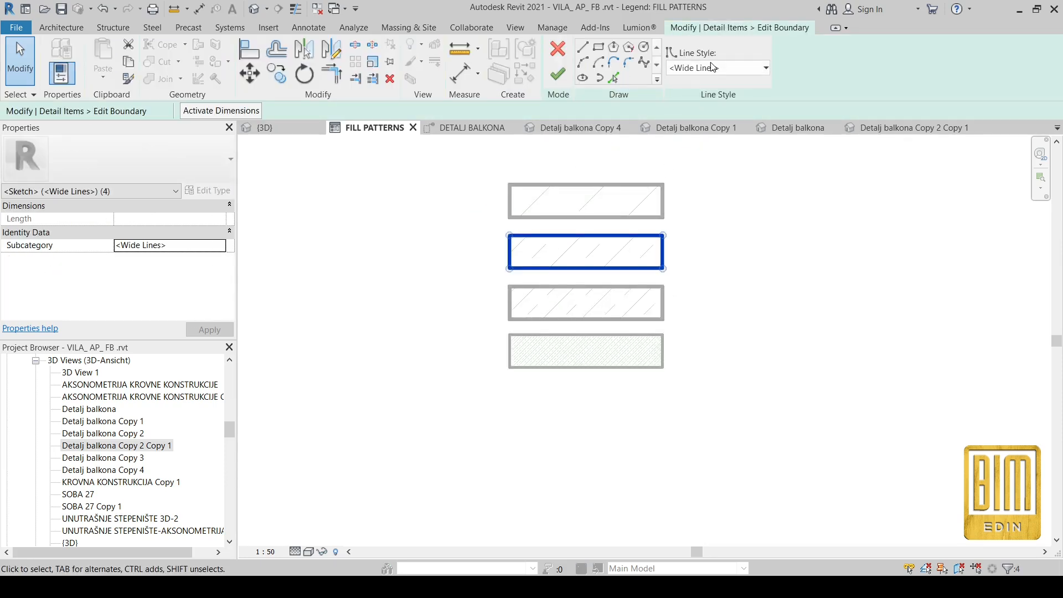
left_click(713, 67)
scroll(727, 235, "down", 4)
scroll(727, 235, "down", 3)
left_click(709, 109)
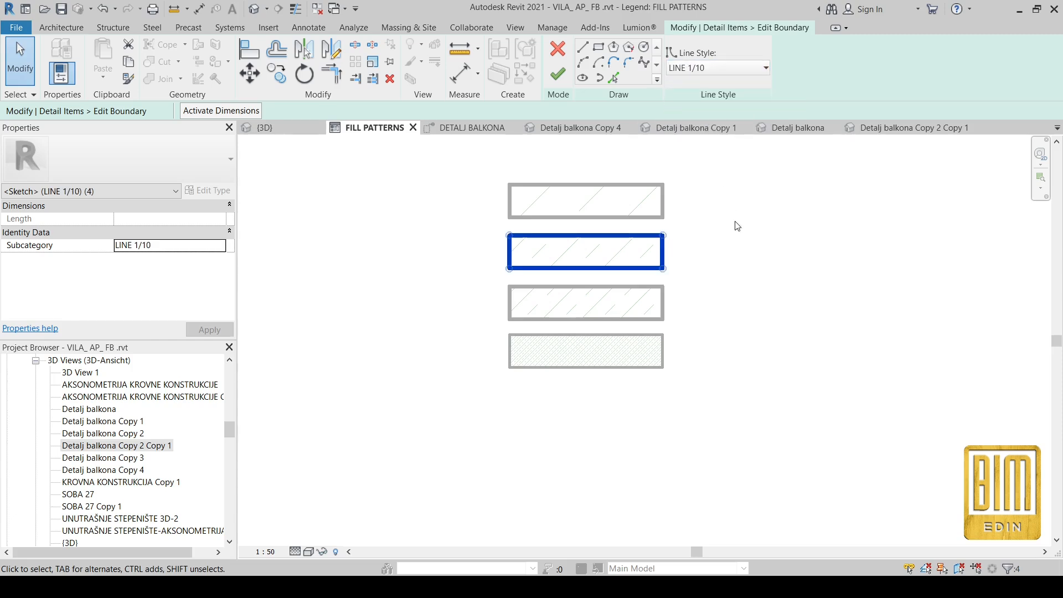
left_click(738, 225)
left_click(558, 74)
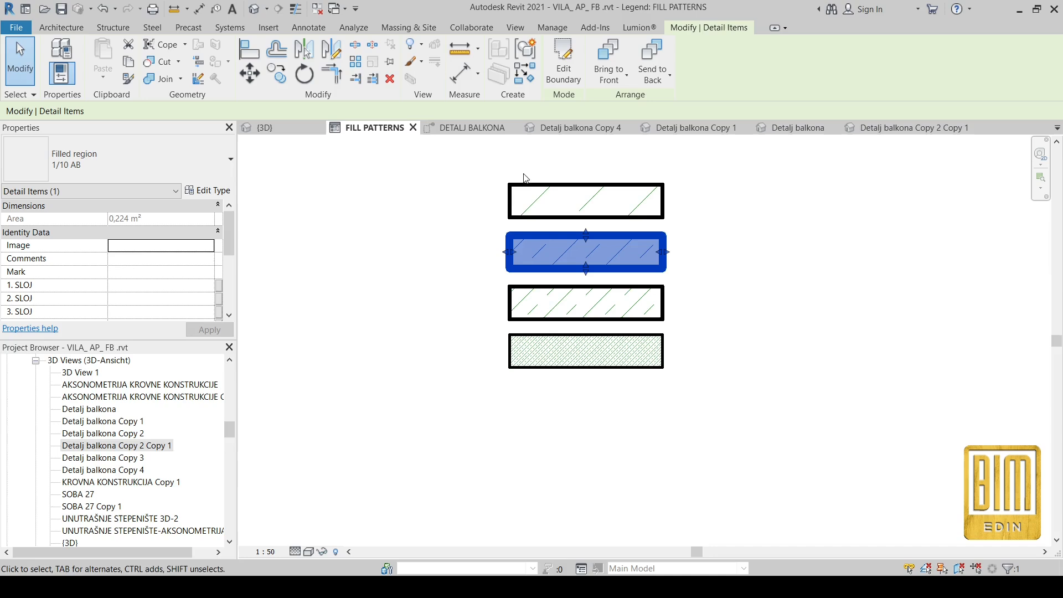
Step: Edit the boundary of the topmost filled region and assign the LINE 1/5 line style to its four boundary lines
left_click(525, 185)
left_click(564, 58)
left_click_drag(477, 157, 713, 229)
left_click(742, 68)
scroll(744, 174, "up", 4)
scroll(743, 172, "down", 6)
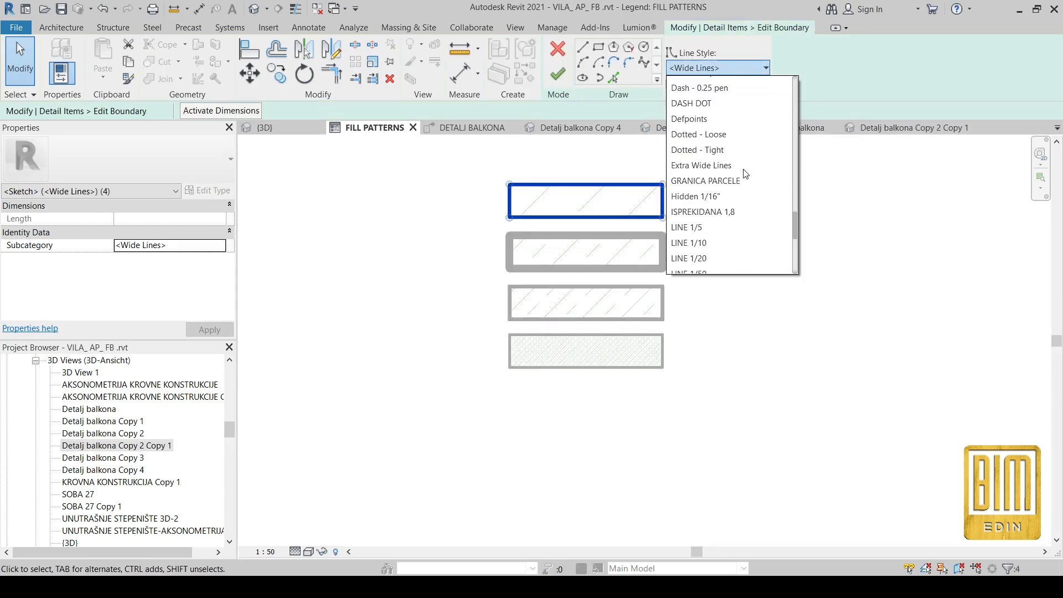
left_click(717, 232)
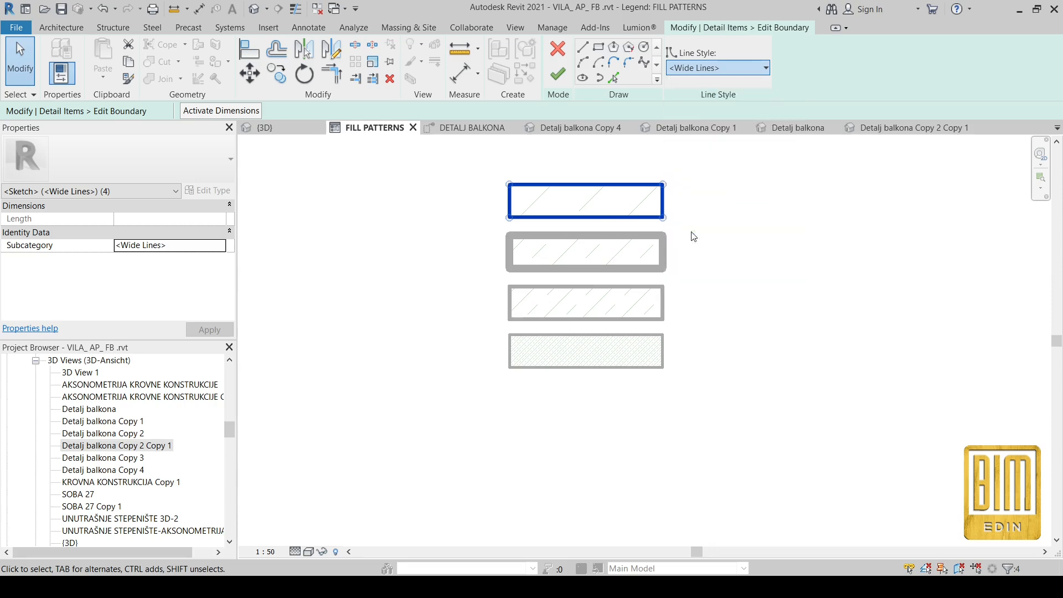
left_click(558, 82)
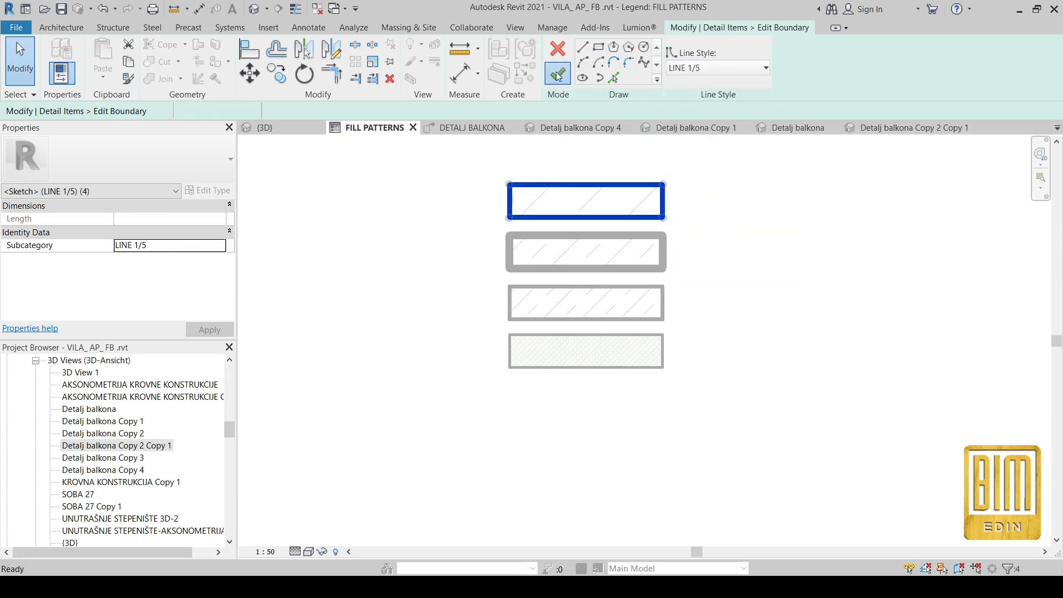
left_click(458, 211)
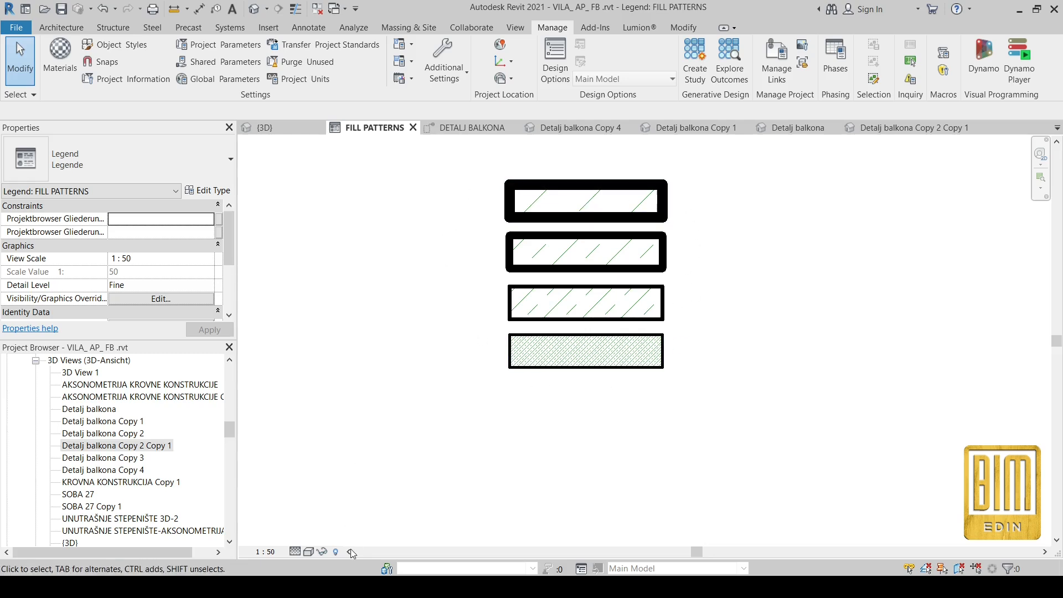
Step: Set the legend's view scale to 1:20 and examine the hatch and outline of the 1/20 AB region
left_click(266, 552)
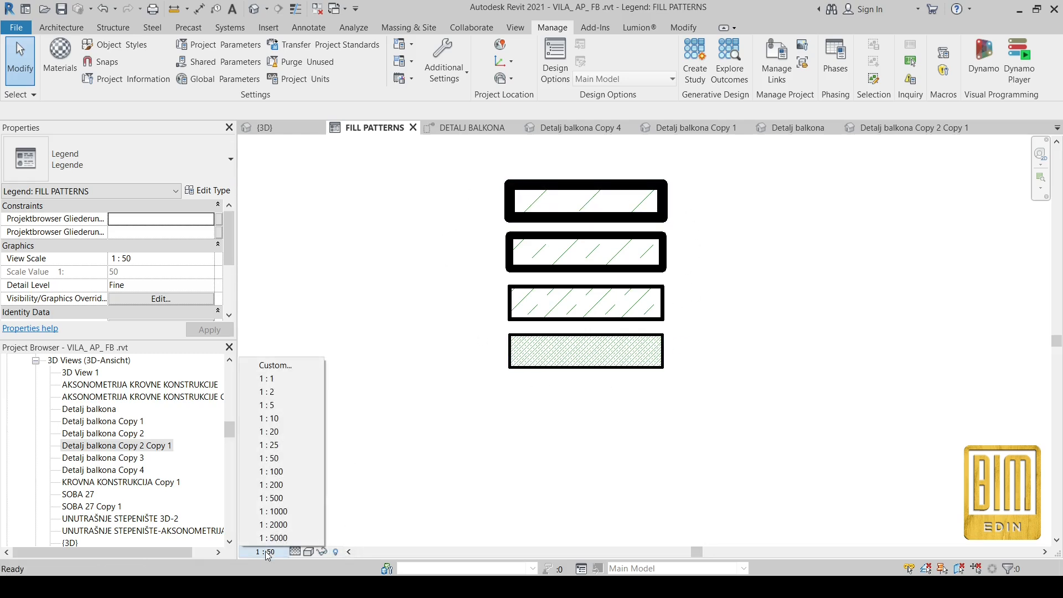
left_click(281, 432)
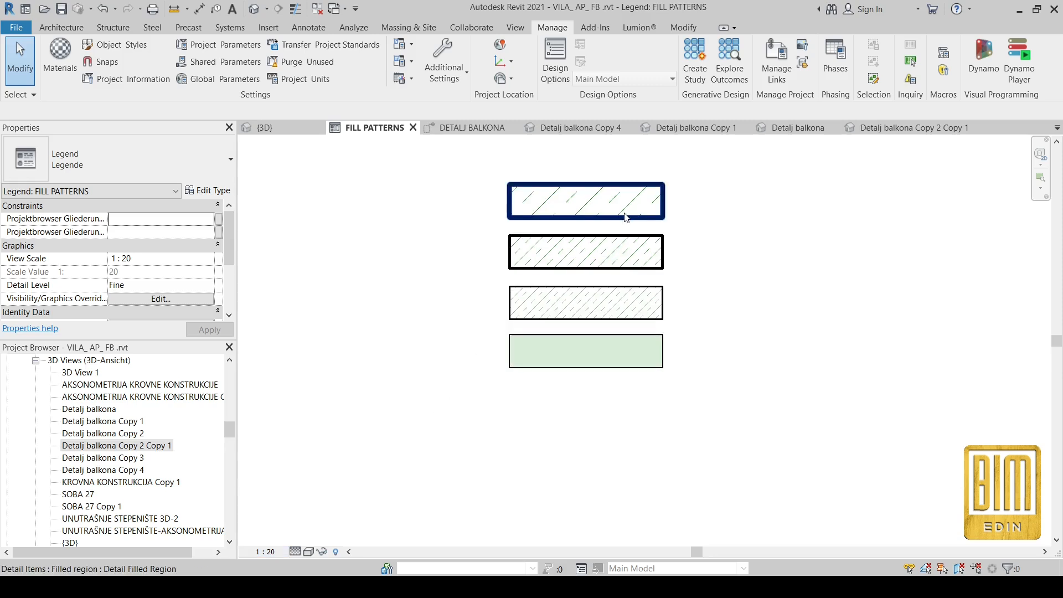
left_click(265, 552)
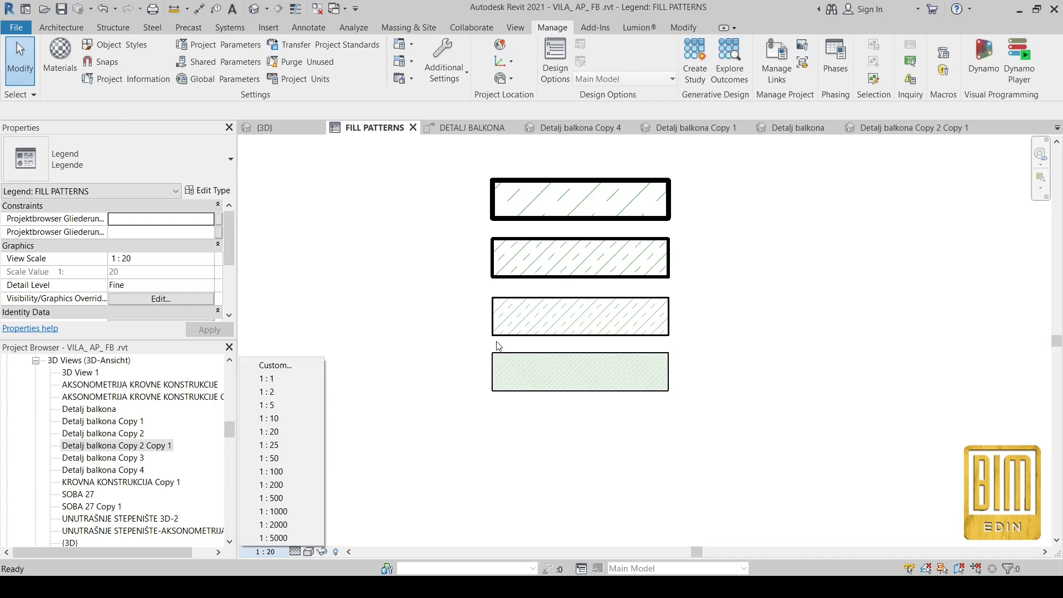
left_click(578, 334)
scroll(582, 325, "up", 3)
middle_click_drag(798, 250, 803, 398)
scroll(674, 283, "up", 1)
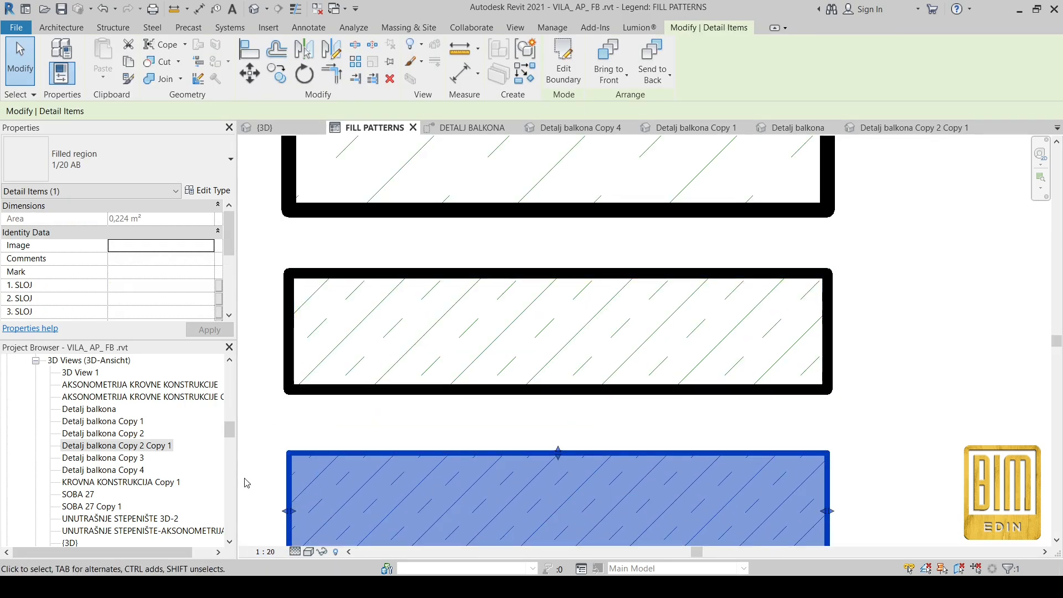
Step: Set the legend's view scale to 1:10 and examine the hatches and outlines of the upper filled regions
left_click(264, 551)
left_click(279, 416)
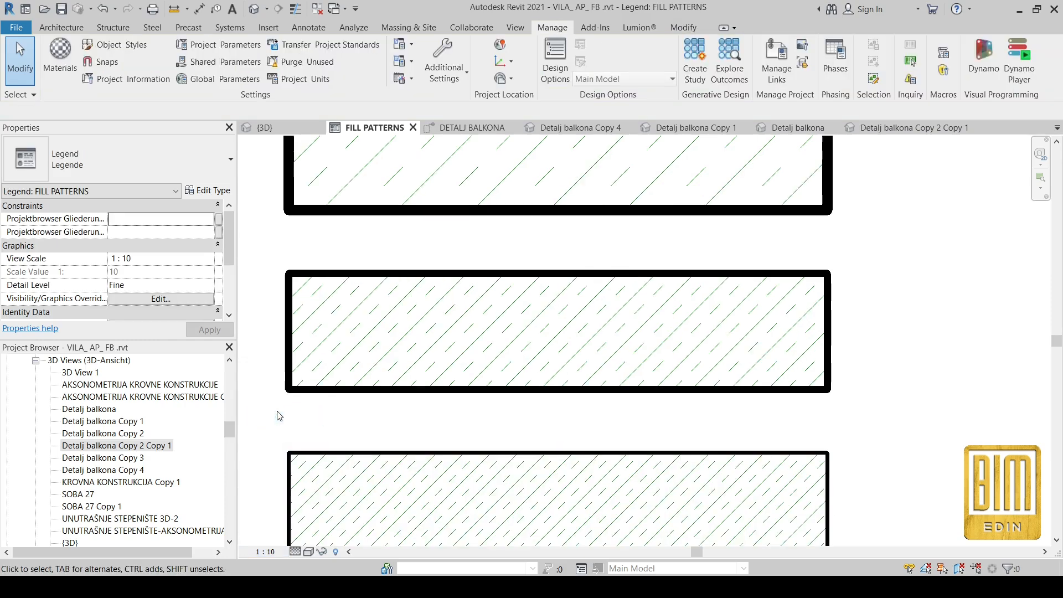
middle_click_drag(325, 339, 373, 378)
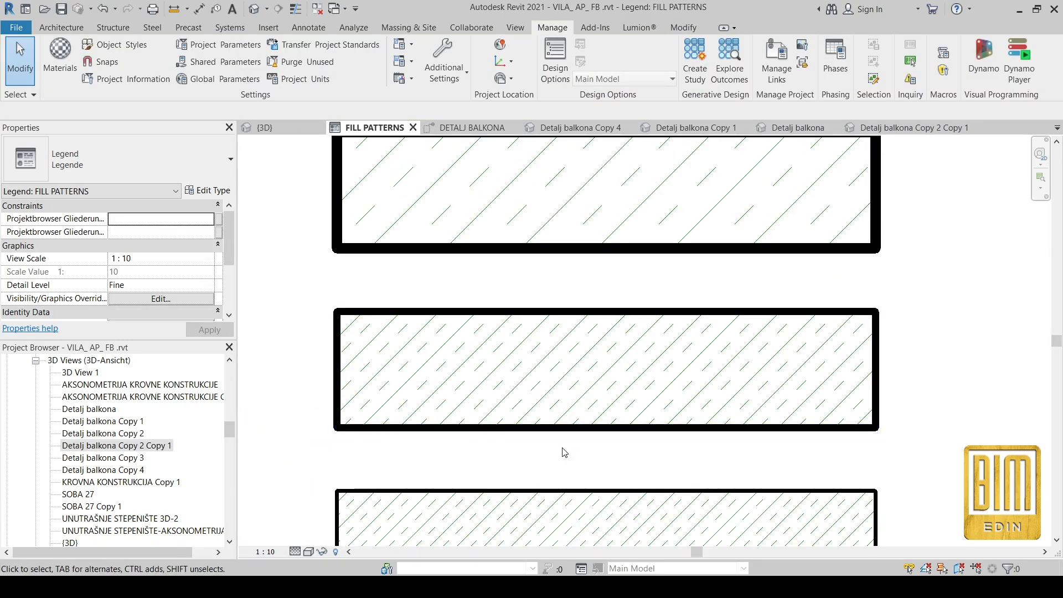
scroll(563, 452, "down", 2)
scroll(536, 252, "up", 3)
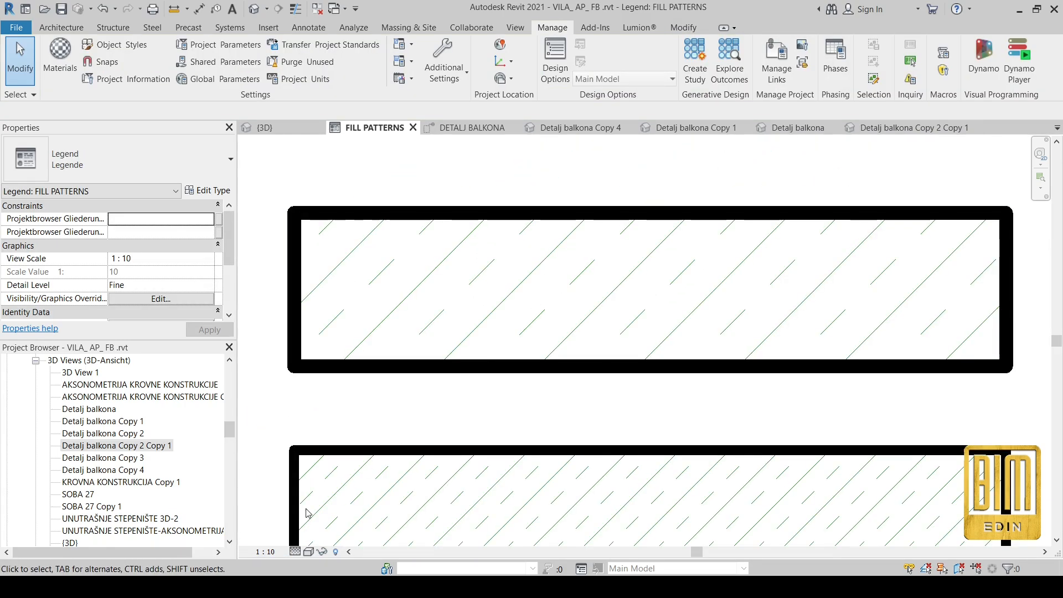
Step: Set the legend's view scale to 1:5 and compare the hatches and outlines from the topmost to the lowest region
left_click(265, 552)
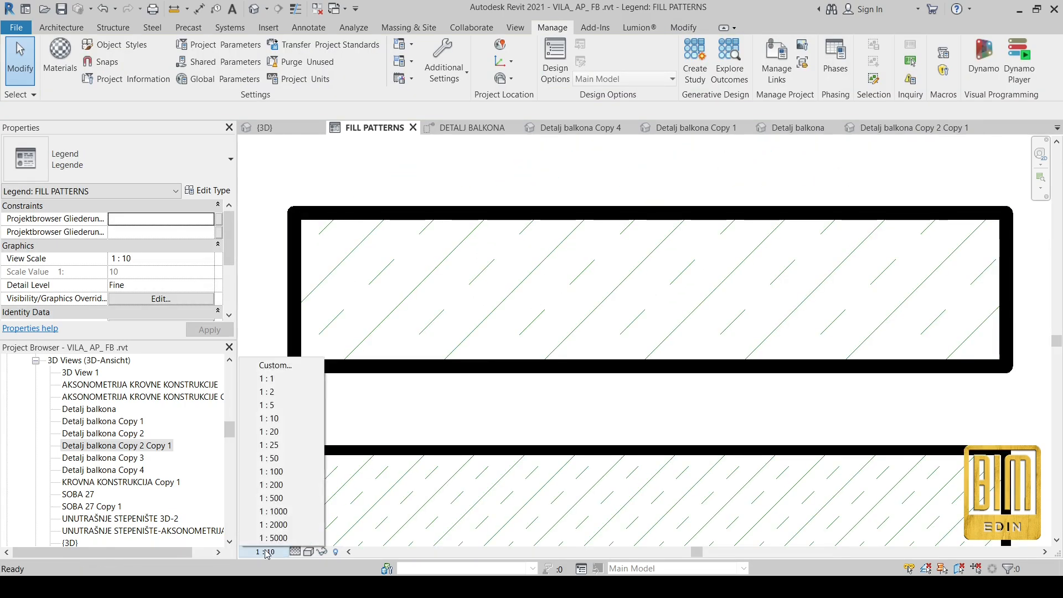
left_click(271, 409)
scroll(541, 305, "down", 1)
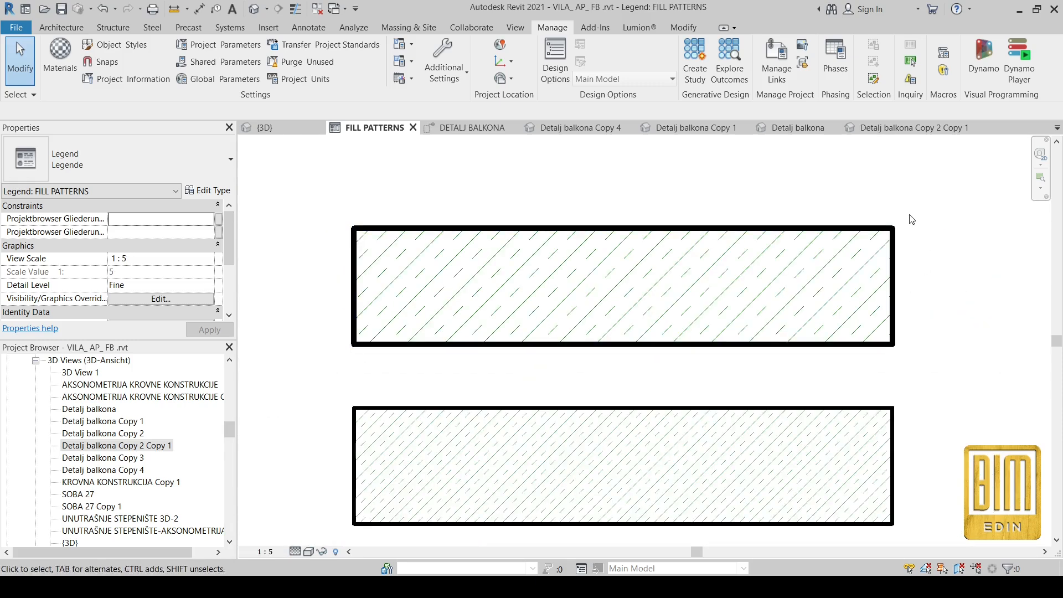
scroll(569, 219, "down", 5)
middle_click_drag(594, 456, 583, 349)
scroll(559, 400, "up", 2)
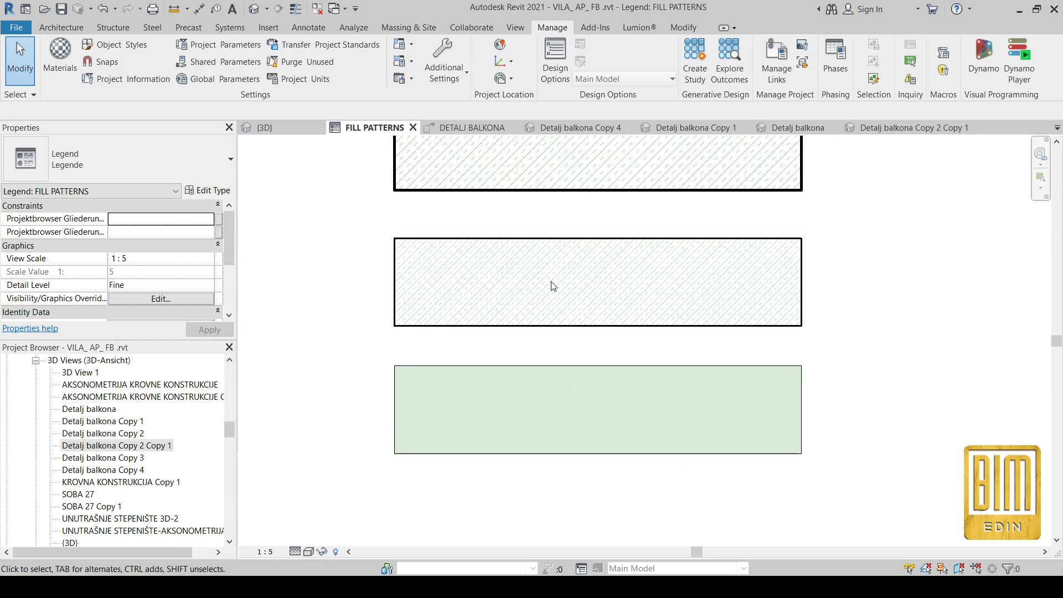
Step: Return the legend's view scale to 1:50 for the lowest filled region
scroll(539, 430, "up", 3)
left_click(264, 551)
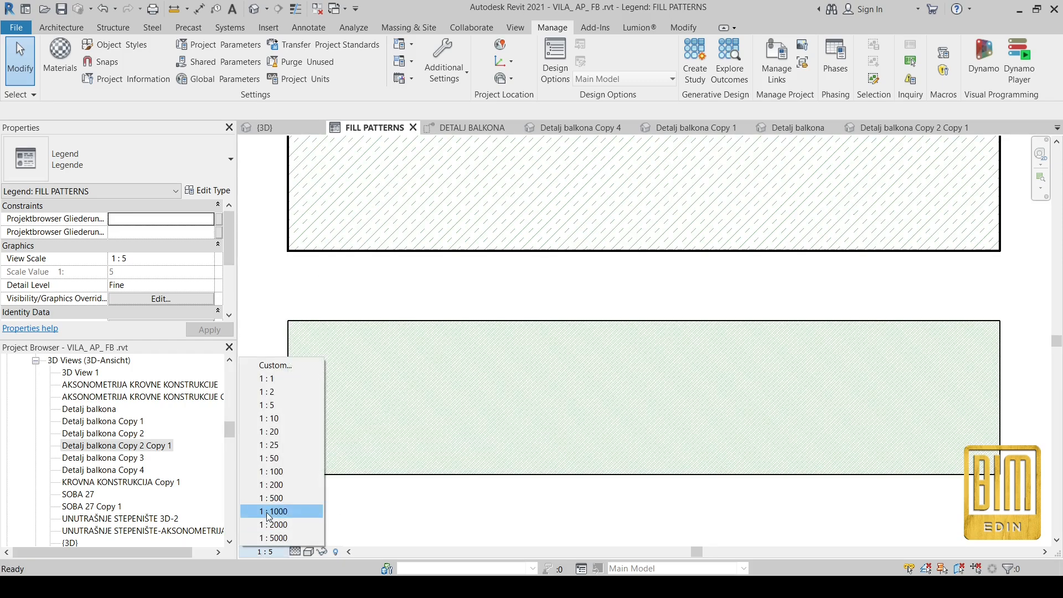
left_click(271, 458)
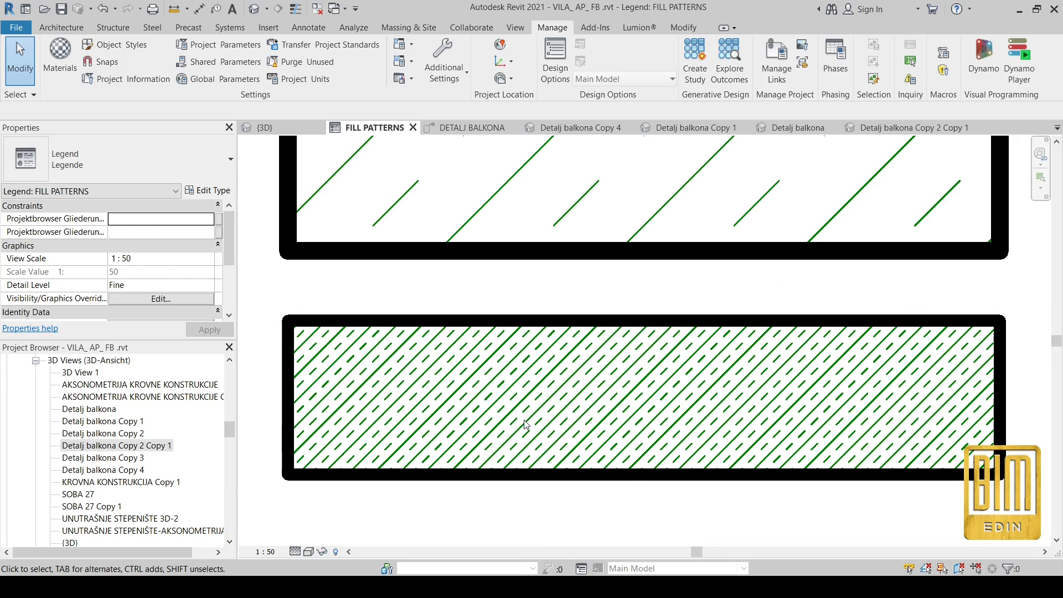
Step: Review the projection line weights of the LINE 1/10, LINE 1/20 and LINE 1/50 line styles under Lines
left_click(444, 69)
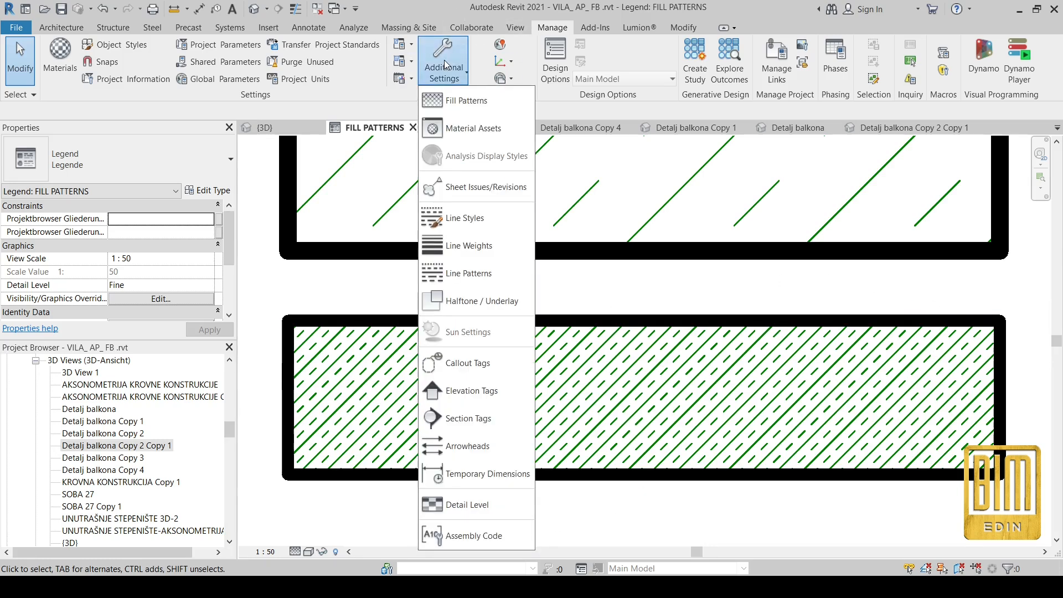
left_click(470, 218)
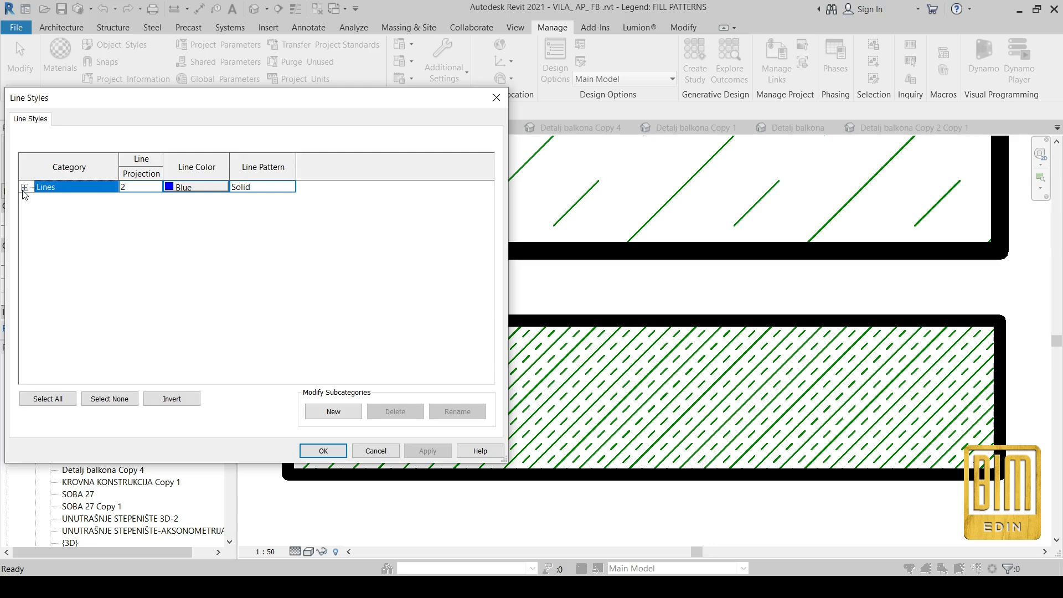
scroll(403, 294, "down", 10)
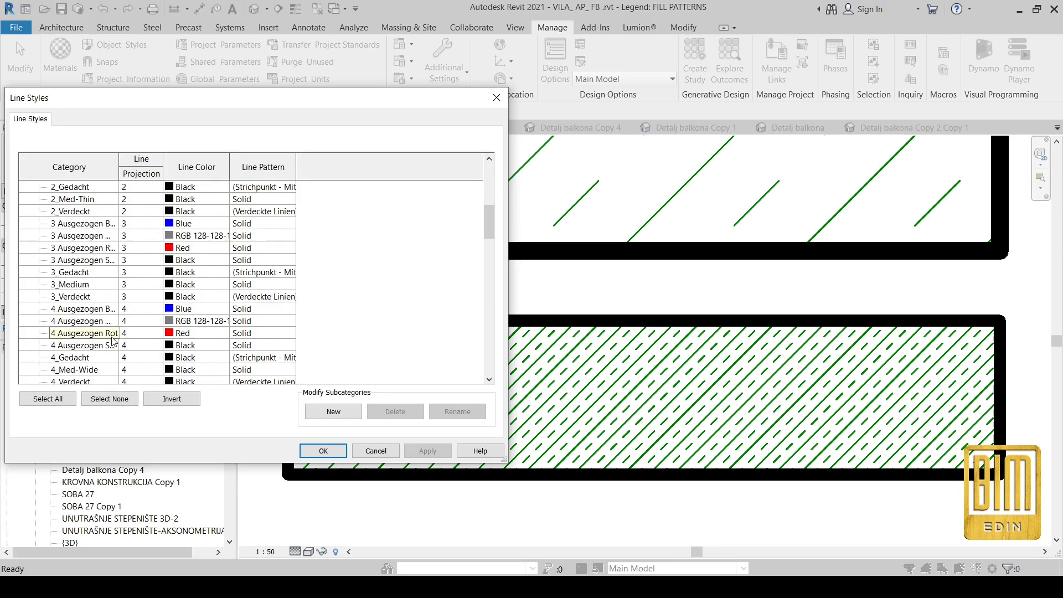
left_click_drag(488, 238, 487, 376)
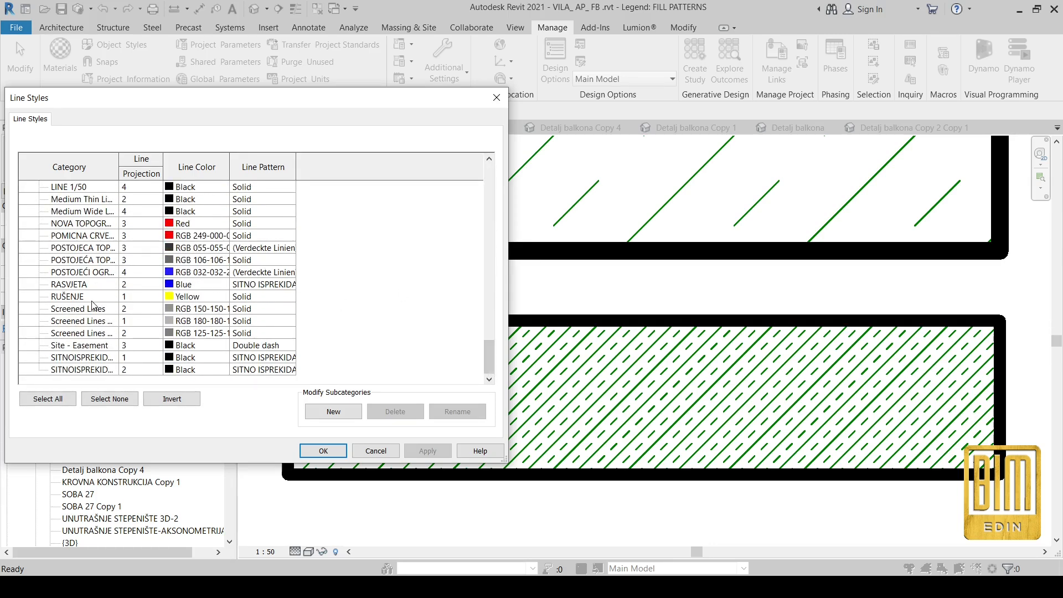
scroll(138, 216, "up", 1)
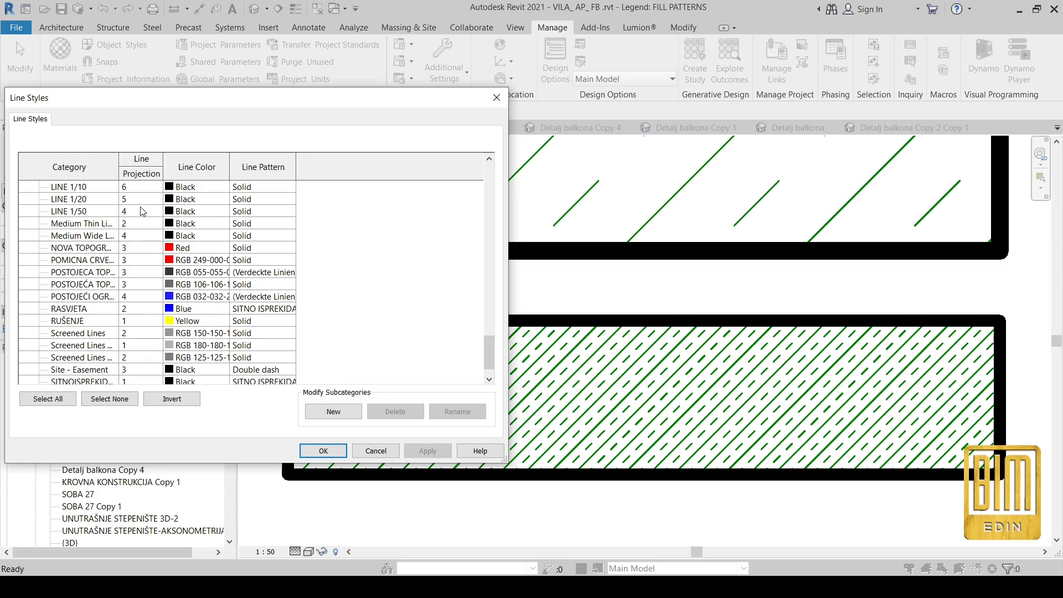
left_click(323, 451)
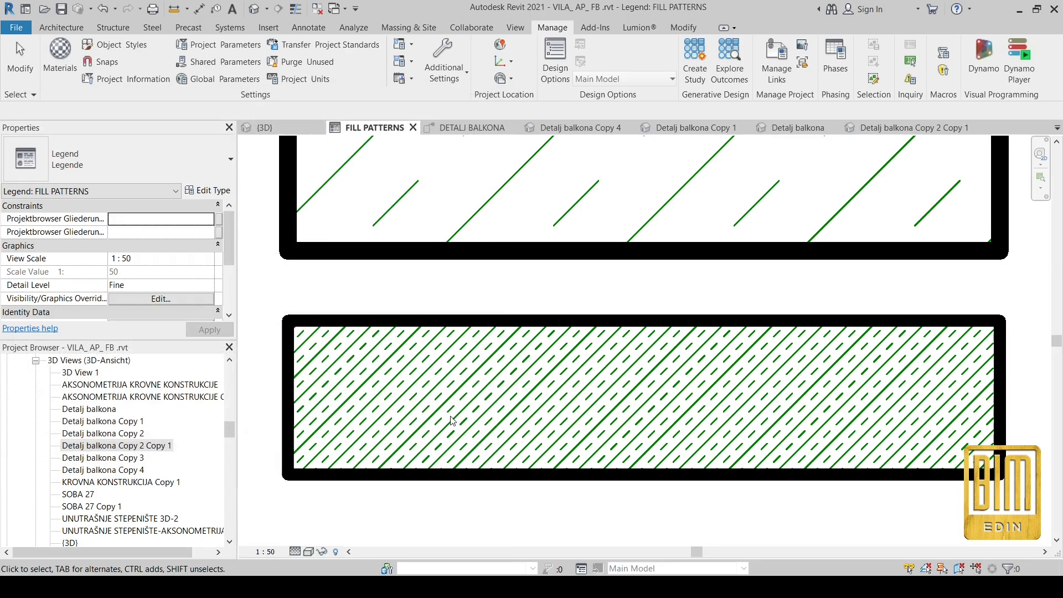
Step: Compare the outlines of all four filled regions in the legend and open the DETALJ BALKONA detail view
scroll(593, 422, "down", 1)
scroll(596, 423, "down", 1)
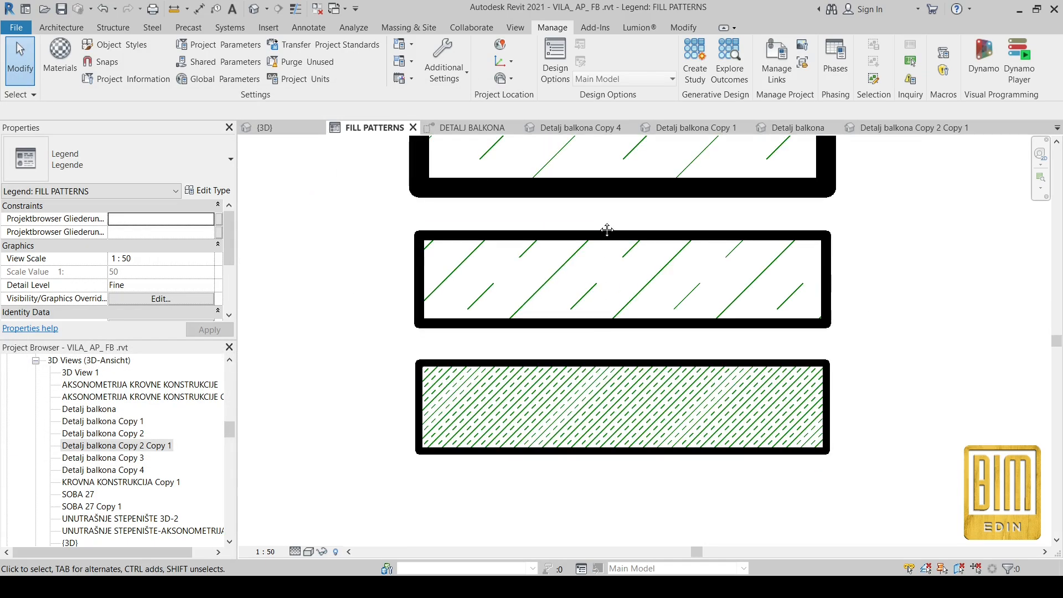
middle_click_drag(602, 217, 593, 368)
scroll(593, 368, "down", 1)
scroll(584, 231, "down", 1)
scroll(587, 232, "up", 1)
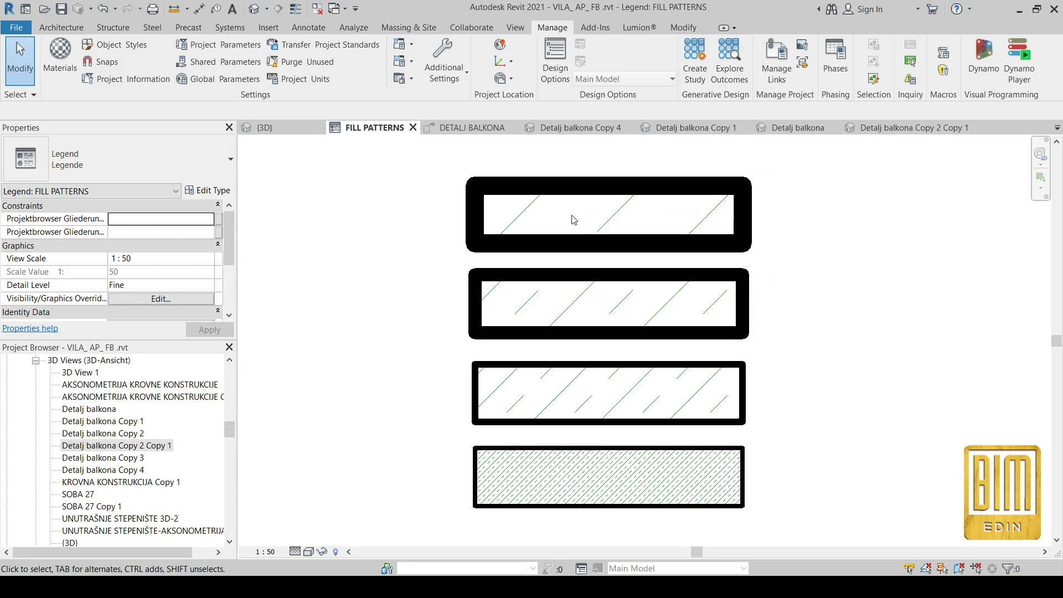
left_click(481, 128)
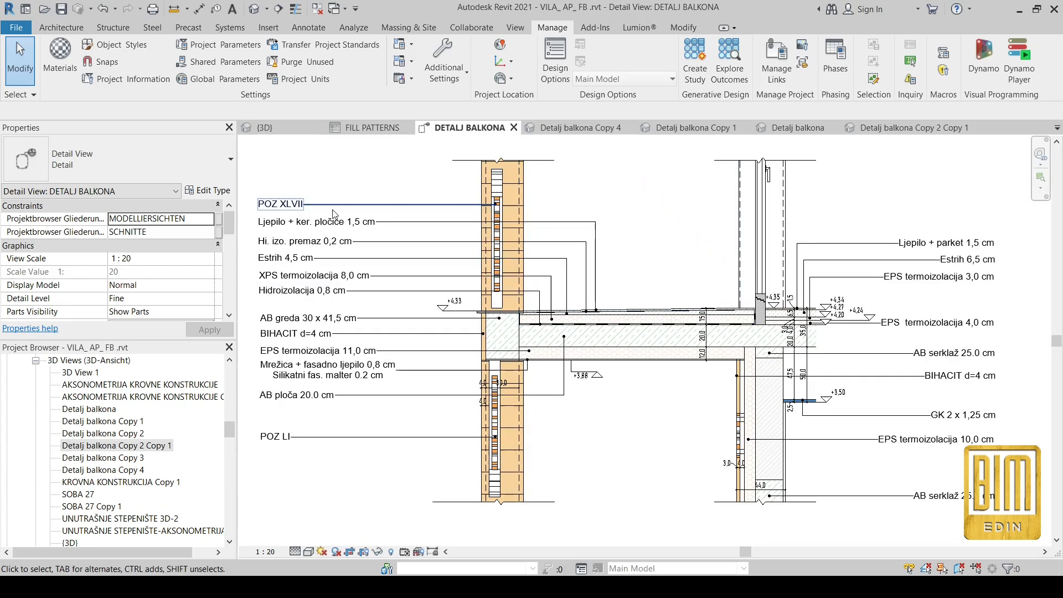
Step: Examine the hatches and outlines of the balcony slab, insulation and wall layers in the DETALJ BALKONA detail
scroll(540, 345, "up", 5)
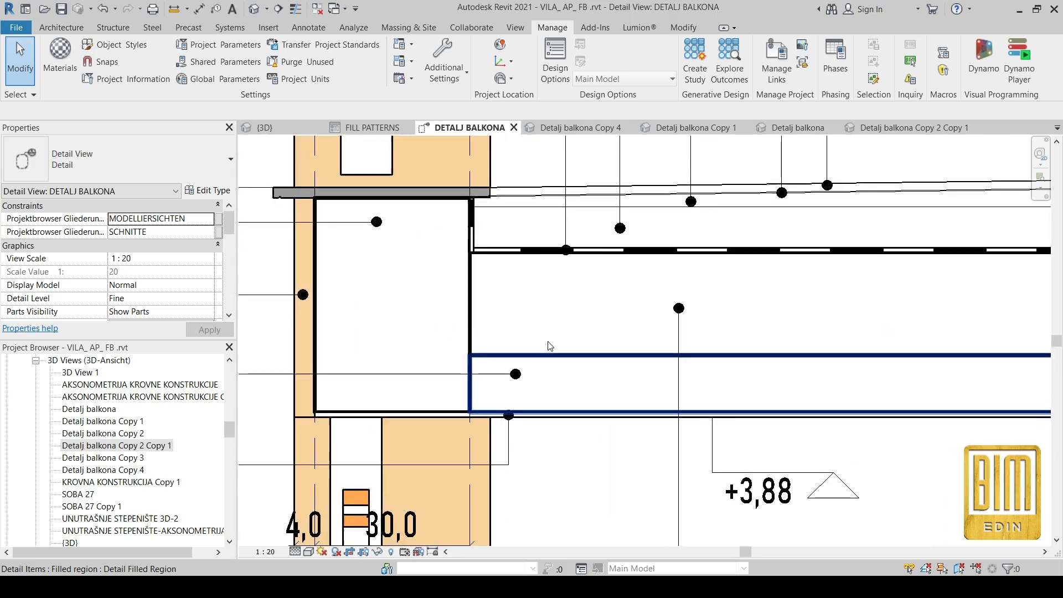
scroll(549, 345, "down", 5)
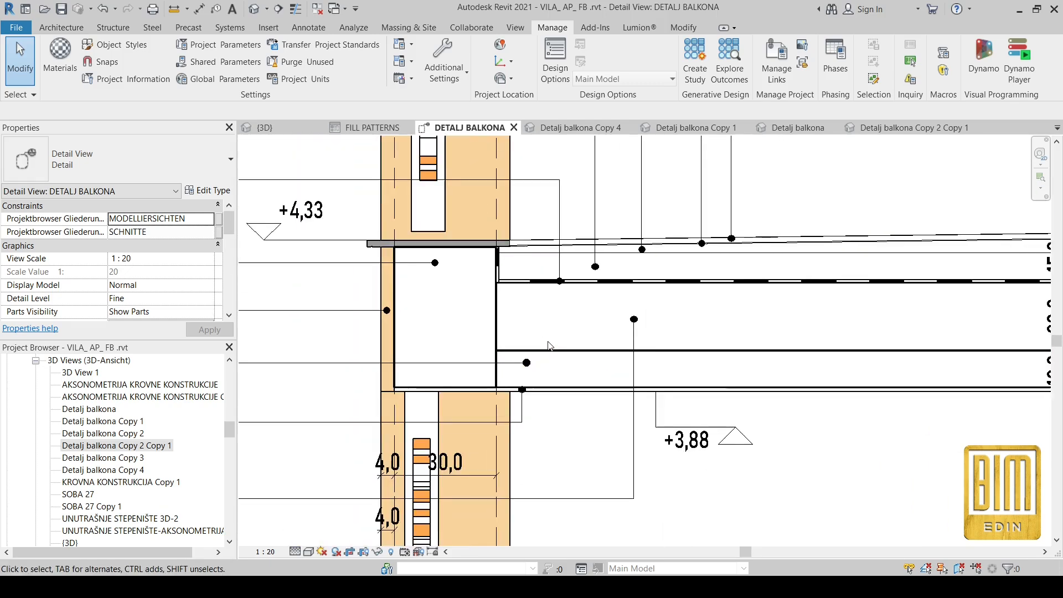
scroll(974, 427, "up", 2)
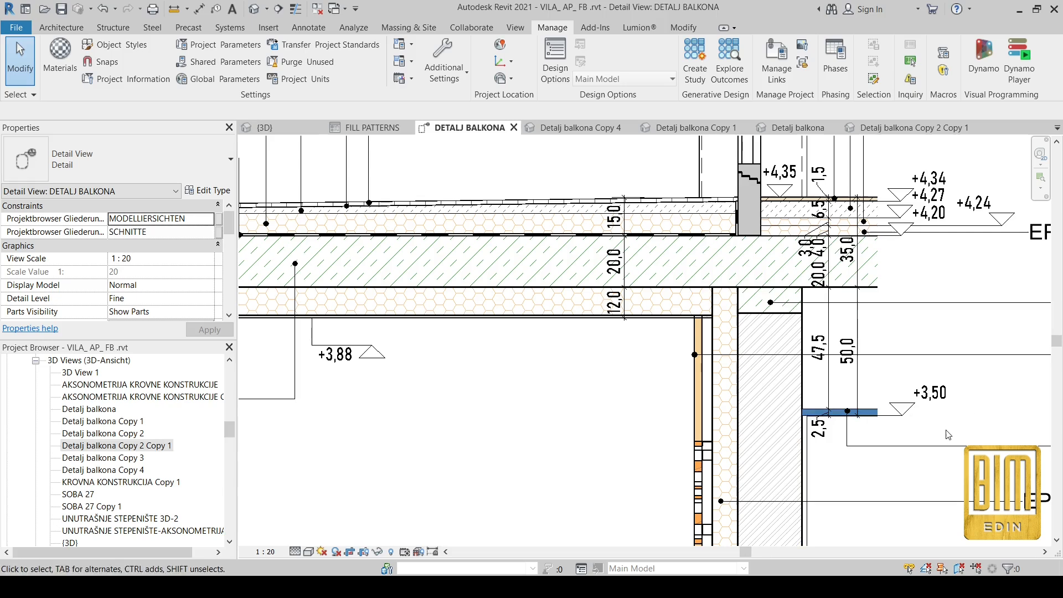
scroll(718, 367, "down", 5)
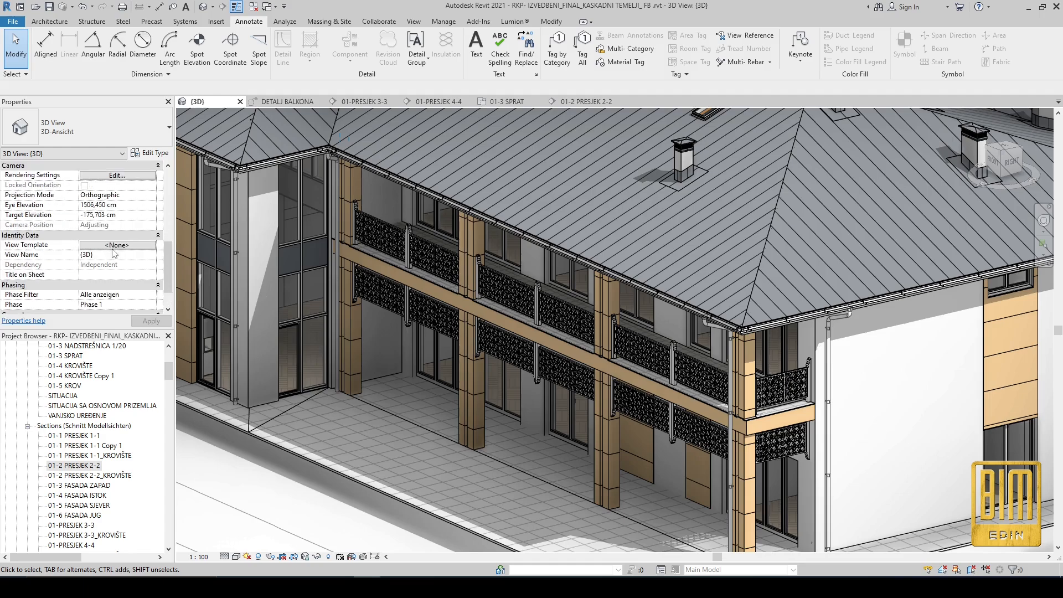
Step: Duplicate the default {3D} view of the RKP project
scroll(118, 426, "up", 5)
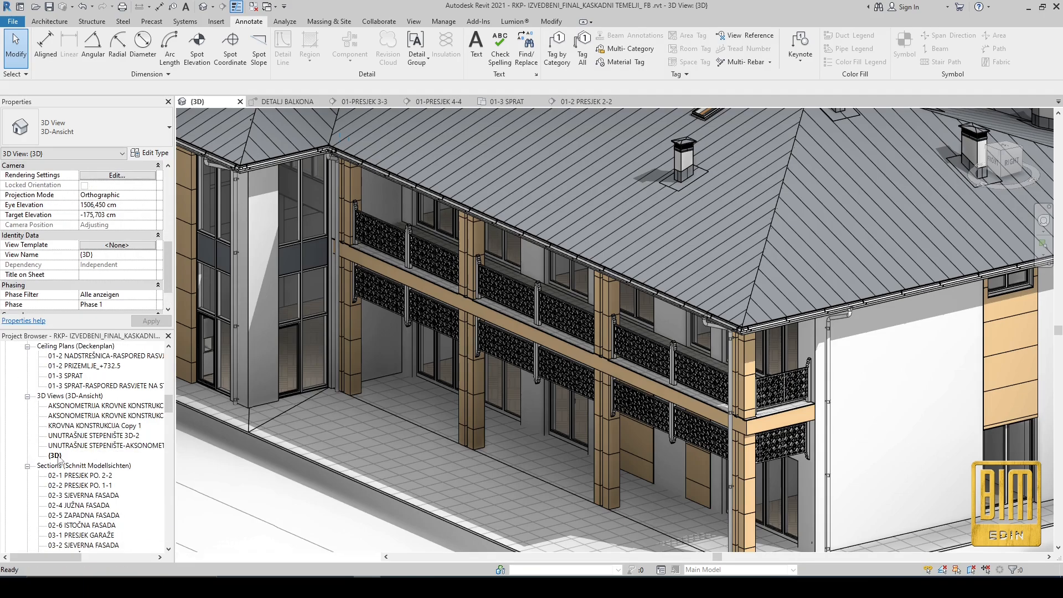
right_click(58, 459)
mouse_move(160, 287)
left_click(260, 300)
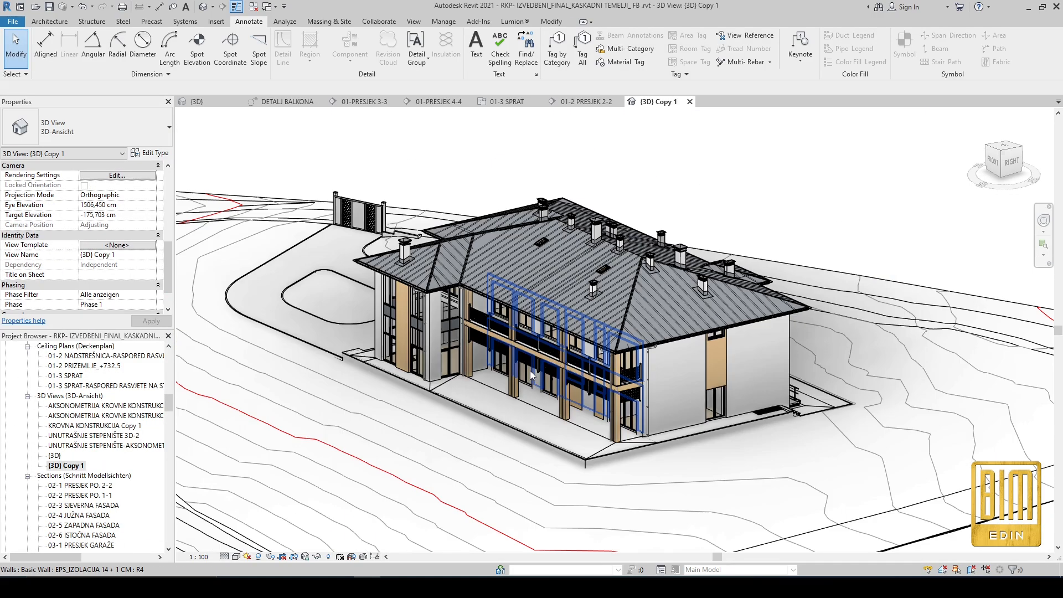
Step: Orient the duplicated 3D view to the section 01-2 PRESJEK 2-2
middle_click_drag(531, 376, 521, 471, "shift")
right_click(302, 213)
left_click(469, 274)
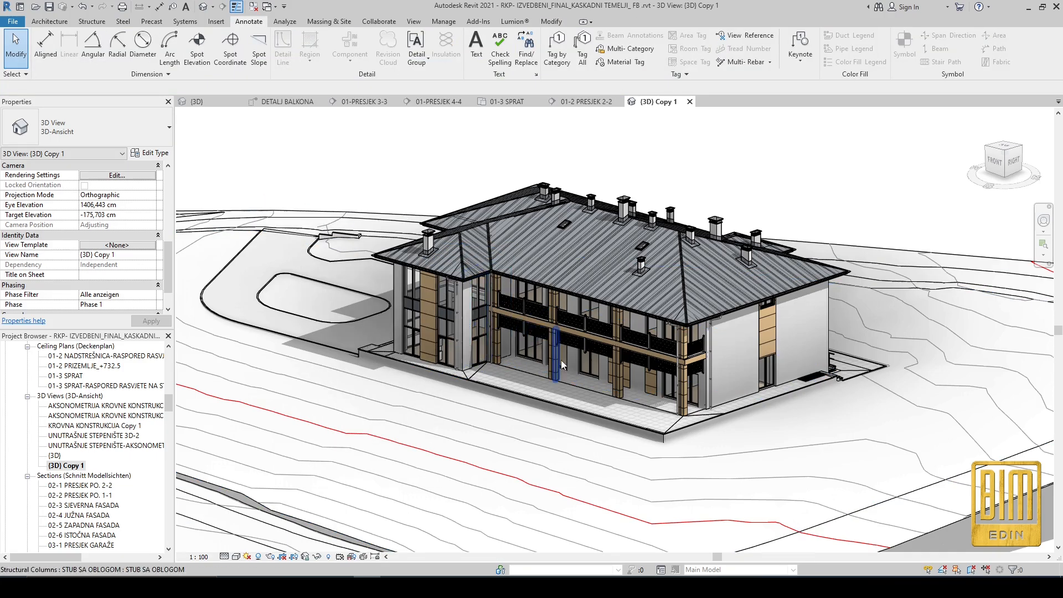
scroll(536, 346, "up", 4)
right_click(1003, 163)
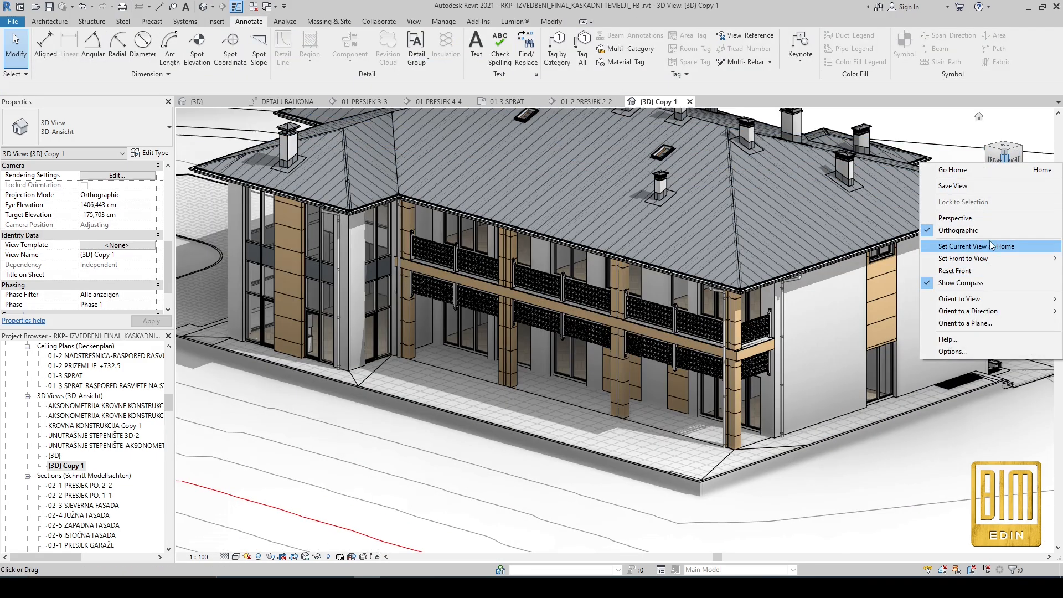
mouse_move(889, 309)
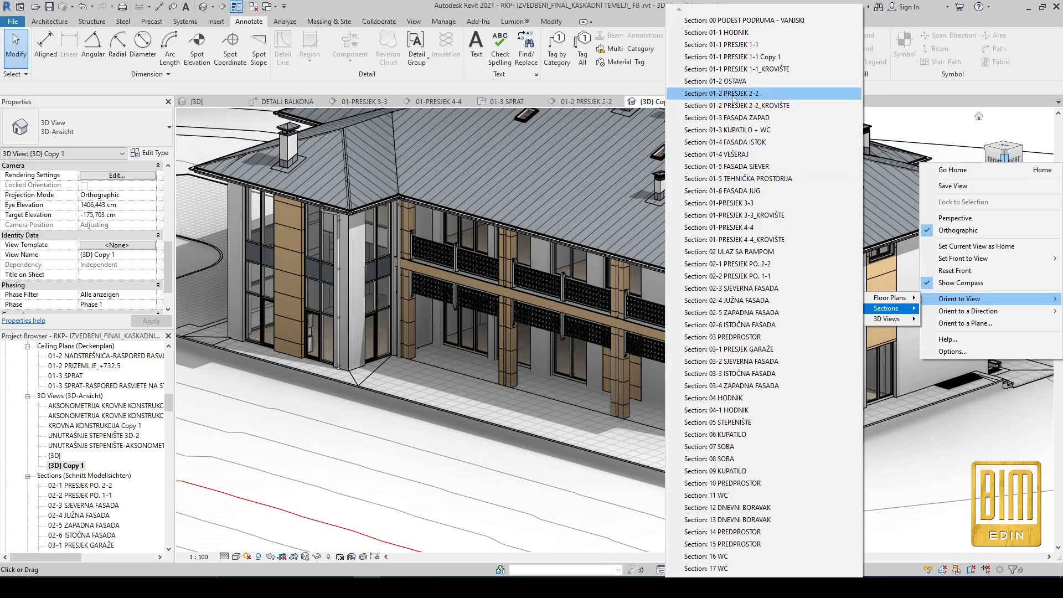
left_click(762, 95)
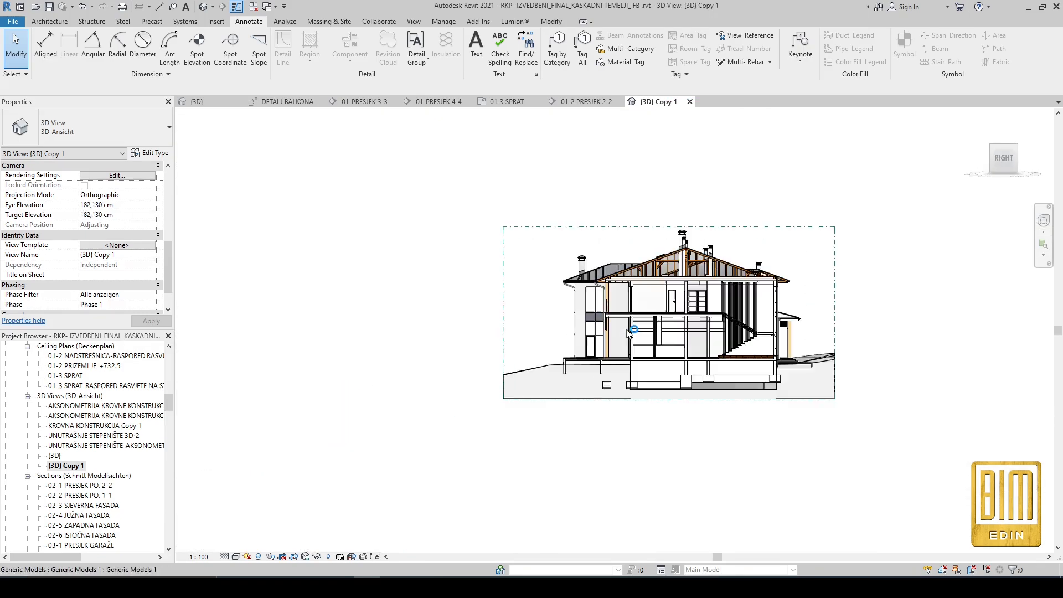
Step: Shrink the section box around the cut balcony, trimming the rest of the building and the ground below
middle_click_drag(400, 370, 711, 438, "shift")
scroll(714, 431, "down", 2)
scroll(764, 415, "up", 4)
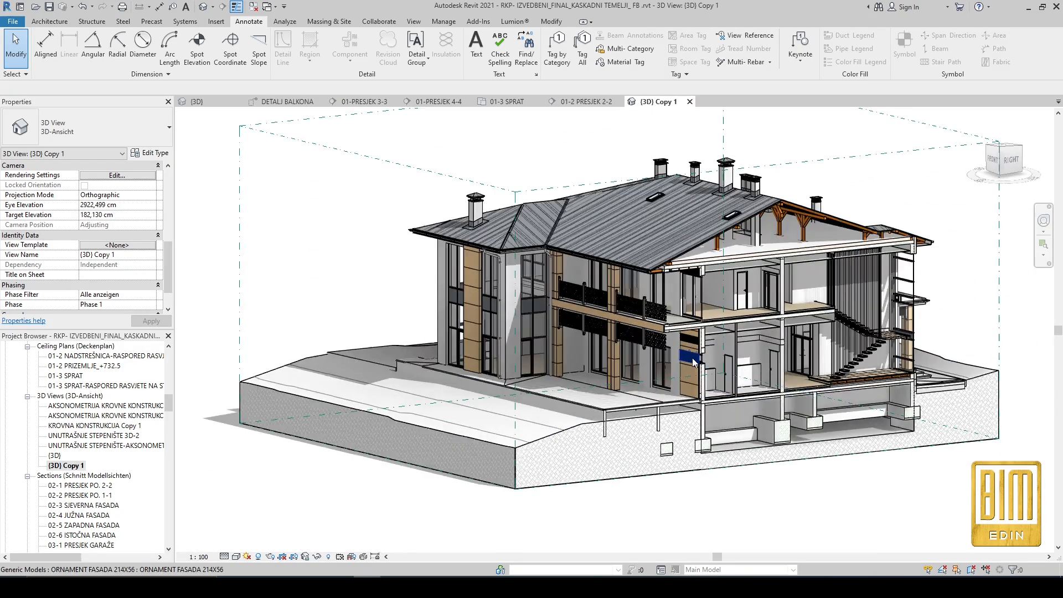
scroll(691, 355, "down", 1)
left_click(299, 261)
left_click_drag(418, 314, 625, 290)
left_click_drag(731, 326, 739, 329)
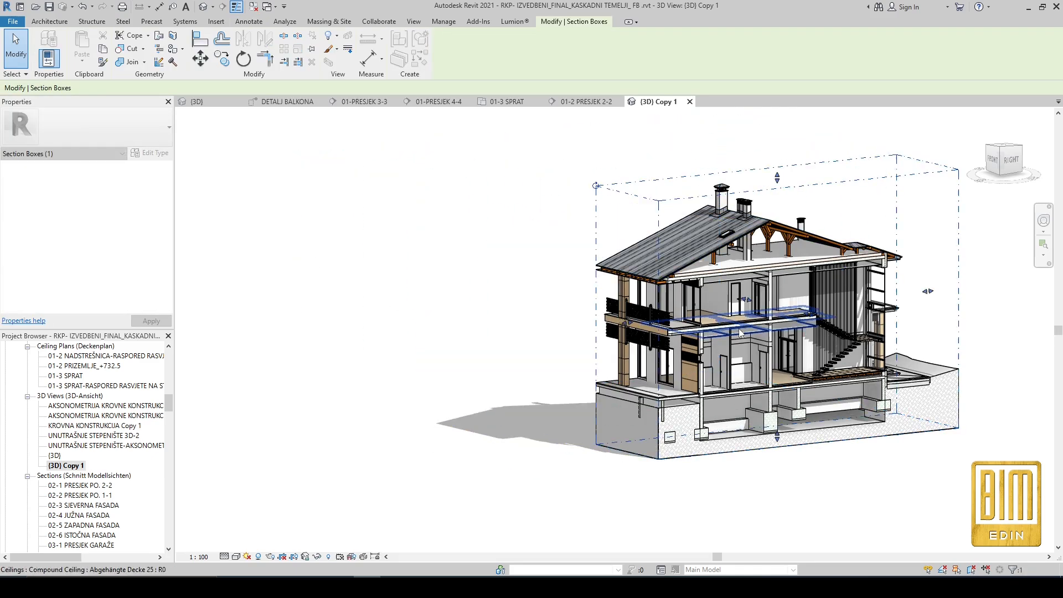
left_click_drag(928, 292, 833, 302)
left_click_drag(694, 324, 652, 360)
left_click_drag(650, 285, 651, 288)
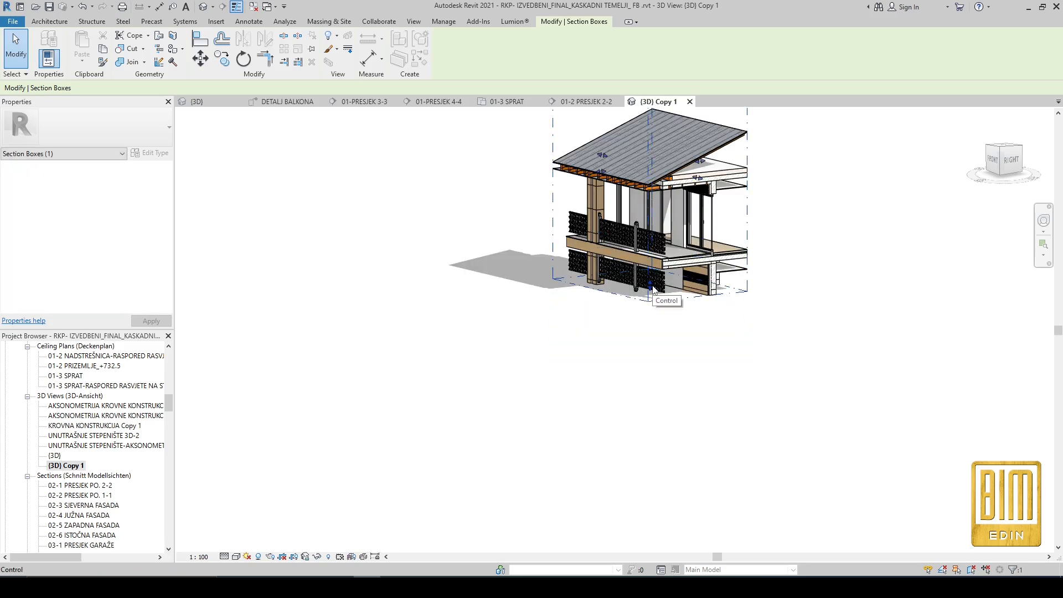
scroll(679, 352, "down", 1)
Step: Examine the cut balcony slab, railing and adjoining wall and floor from several angles
left_click(736, 343)
middle_click_drag(803, 332, 665, 319, "shift")
scroll(664, 318, "down", 1)
left_click(452, 302)
scroll(443, 307, "up", 3)
middle_click_drag(636, 398, 736, 415, "shift")
scroll(658, 318, "up", 2)
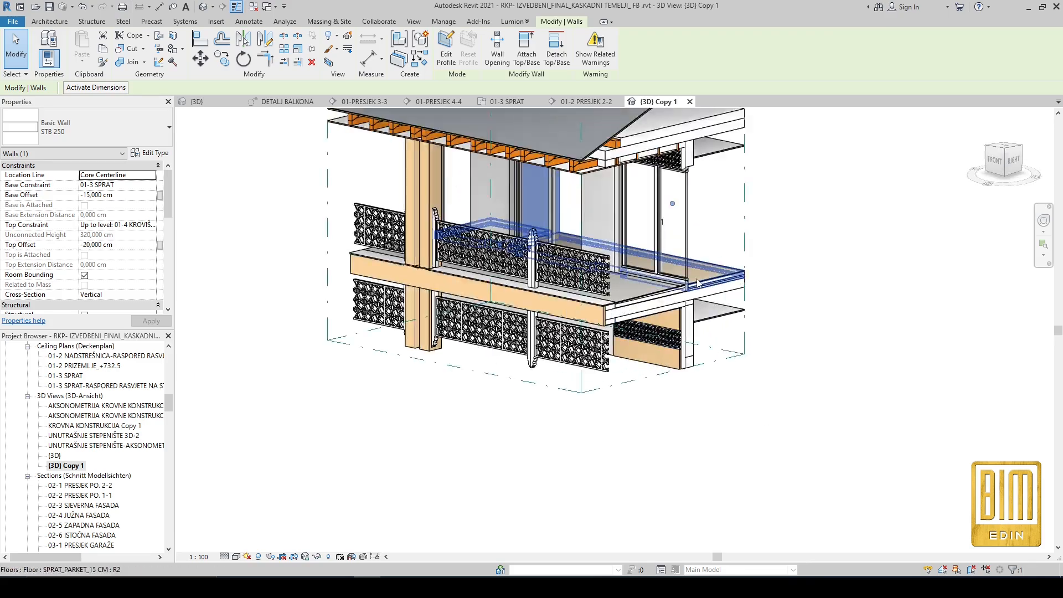
scroll(687, 289, "up", 4)
left_click(601, 317)
Step: Extend the section box outward to include the full roof eaves with the gutter and inspect the cut roof edge
scroll(600, 315, "down", 3)
middle_click_drag(709, 463, 589, 493, "shift")
scroll(590, 492, "down", 2)
scroll(498, 359, "down", 1)
left_click(432, 294)
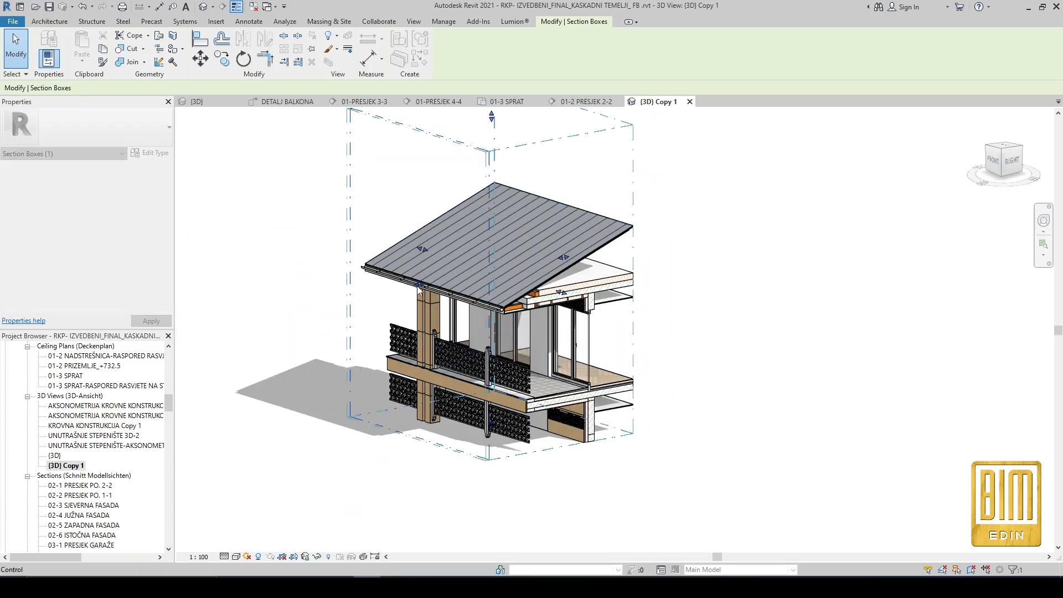
scroll(510, 292, "up", 5)
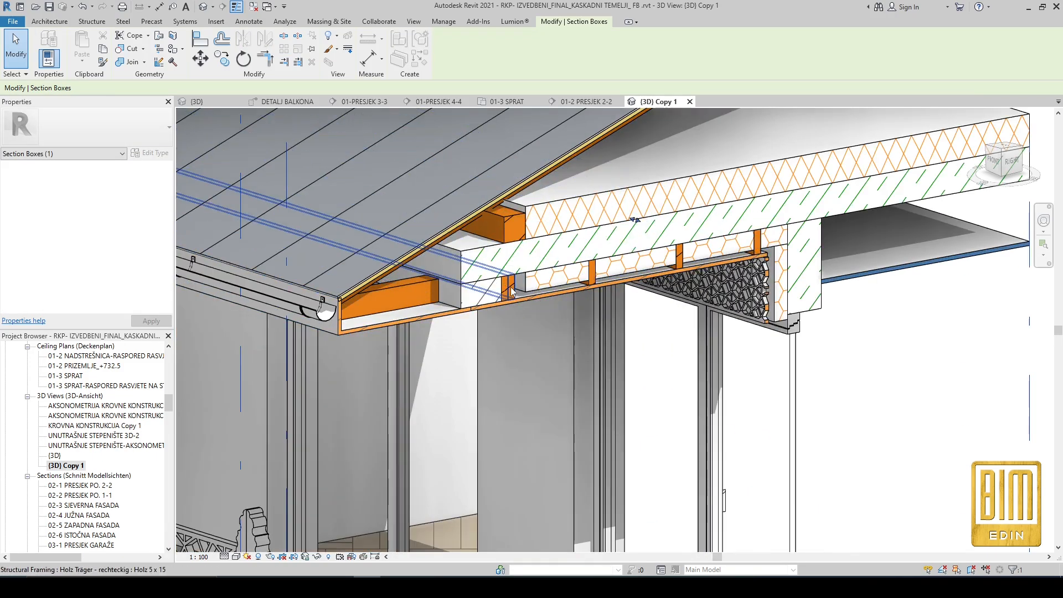
scroll(511, 292, "down", 5)
scroll(562, 455, "up", 6)
left_click(565, 250)
left_click(570, 312)
scroll(562, 428, "down", 4)
left_click(837, 354)
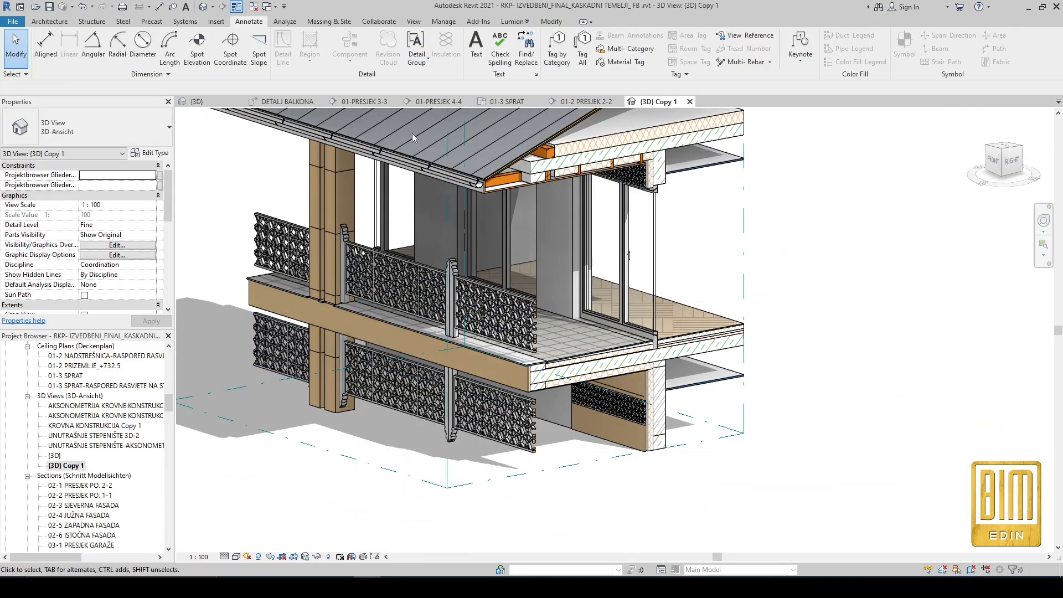
Step: Switch to the 01-2 PRESJEK 2-2 section view and examine the balcony slab junction
left_click(586, 101)
scroll(499, 332, "down", 3)
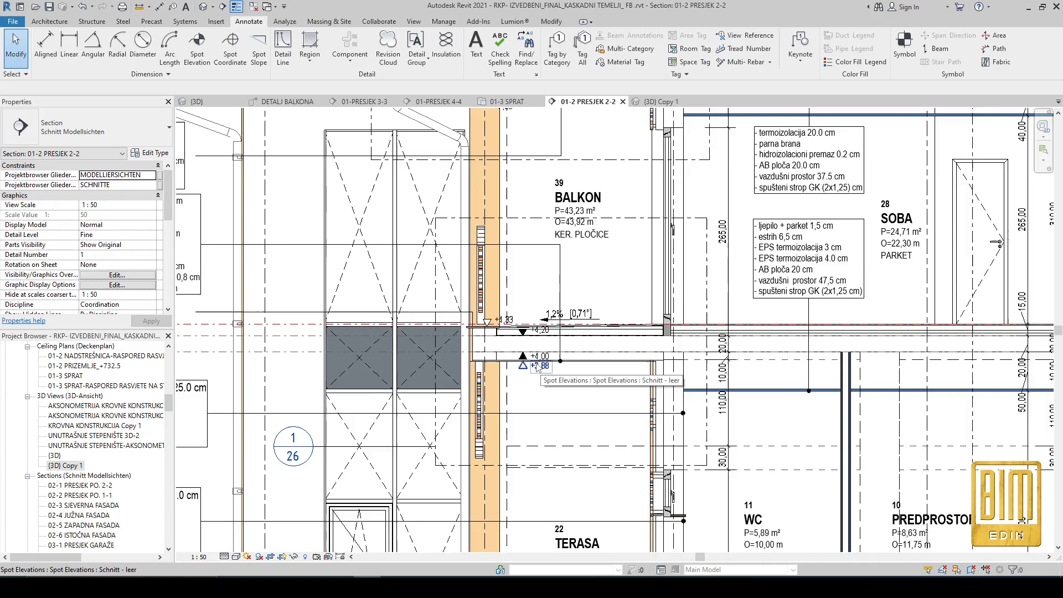
scroll(499, 332, "up", 3)
scroll(89, 509, "up", 15)
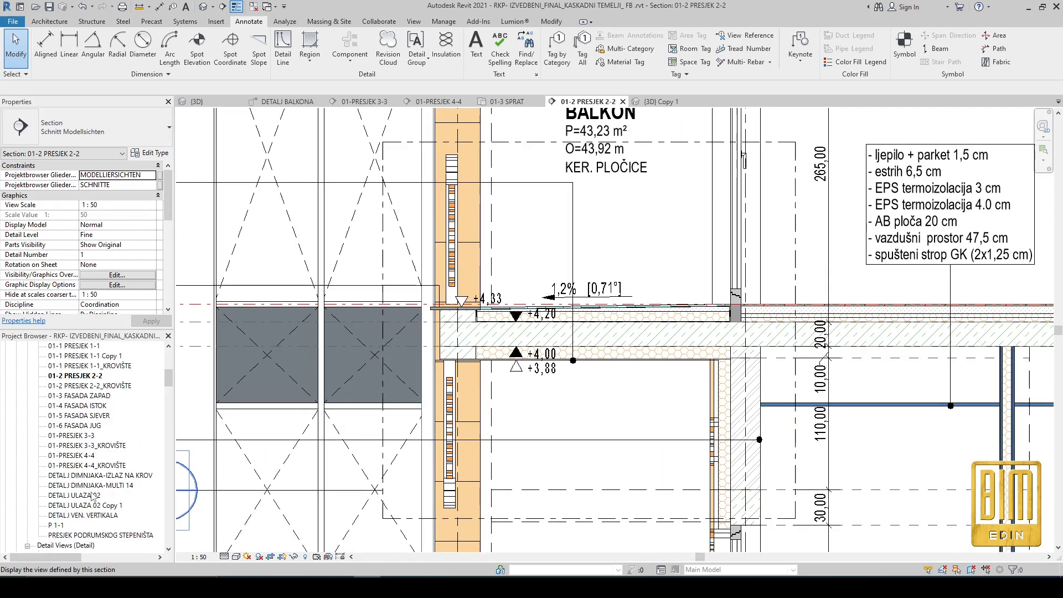
Step: Duplicate the 01-2 PRESJEK 2-2 section view with its detailing and delete the resulting copy
right_click(75, 454)
left_click(332, 298)
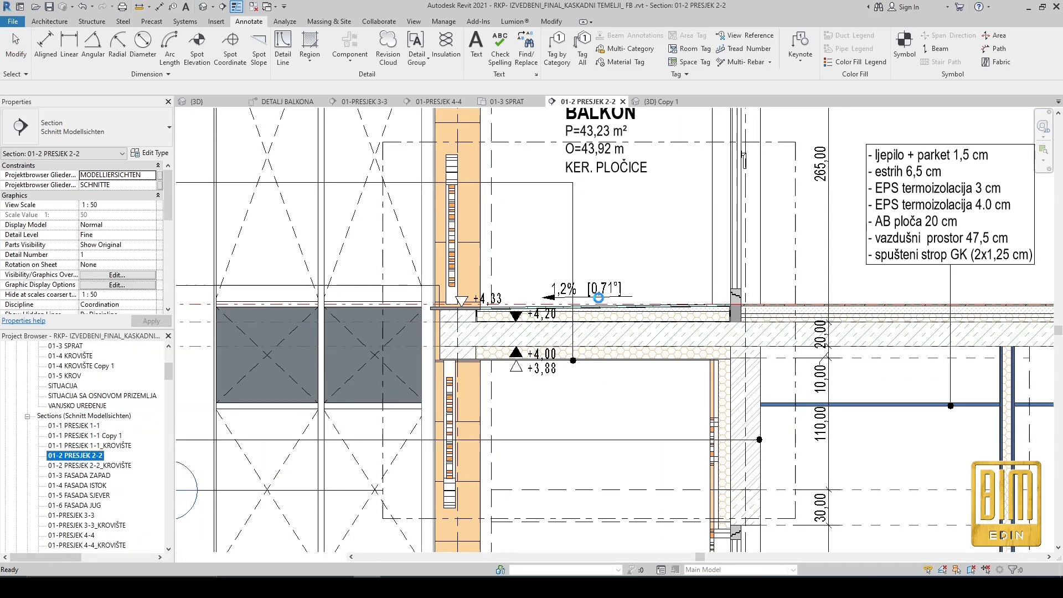
scroll(497, 313, "up", 8)
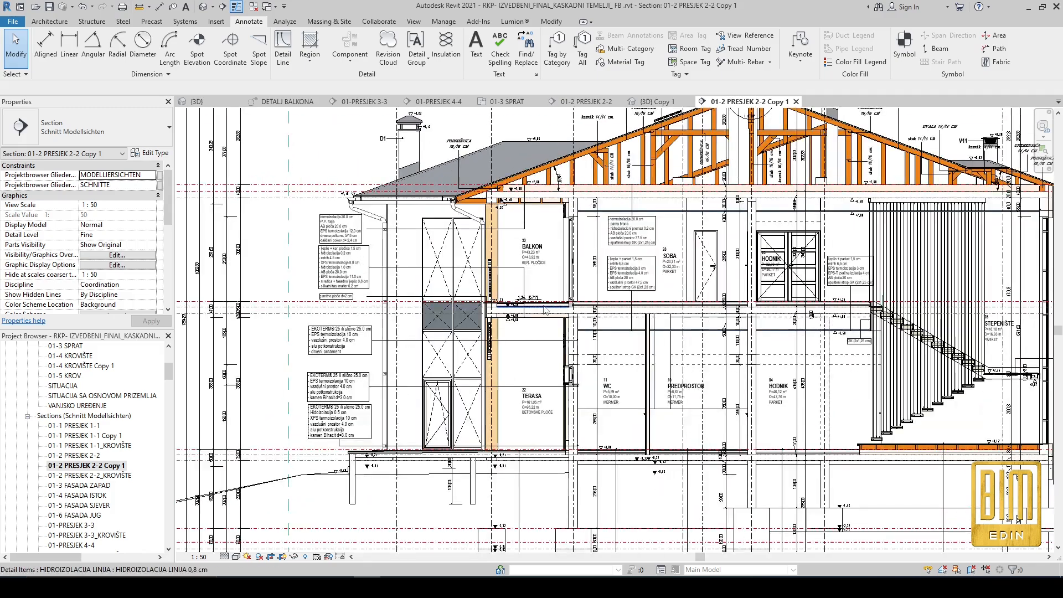
right_click(115, 463)
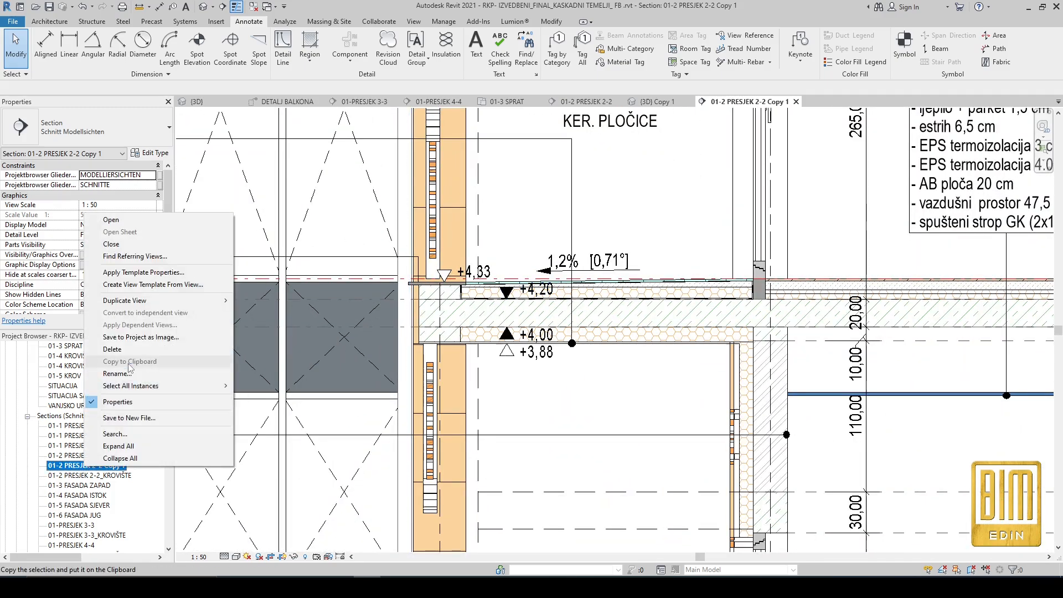
left_click(112, 350)
left_click(411, 24)
left_click(401, 55)
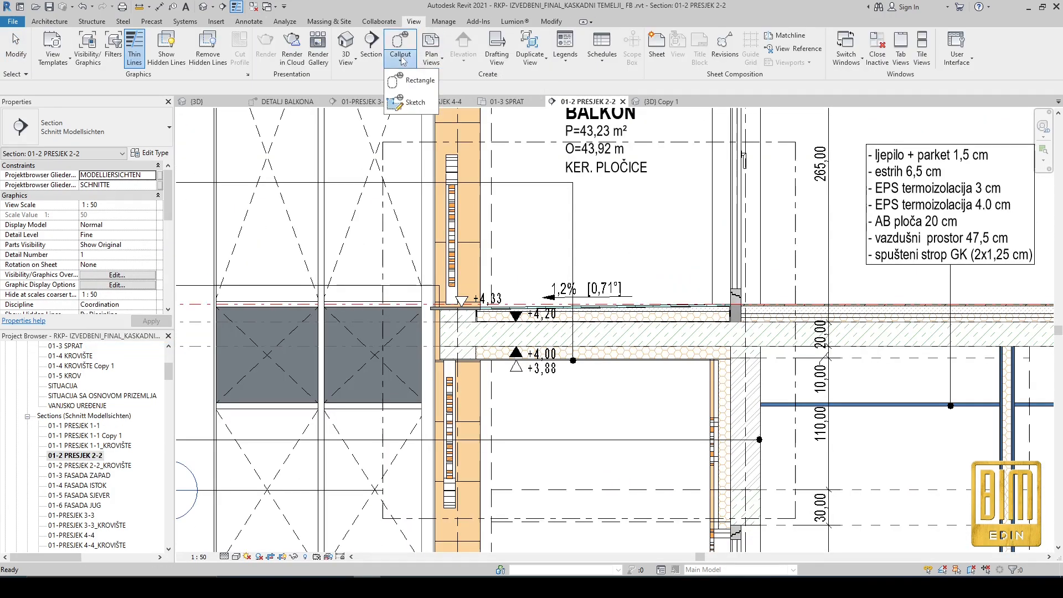
left_click(396, 32)
scroll(492, 256, "down", 2)
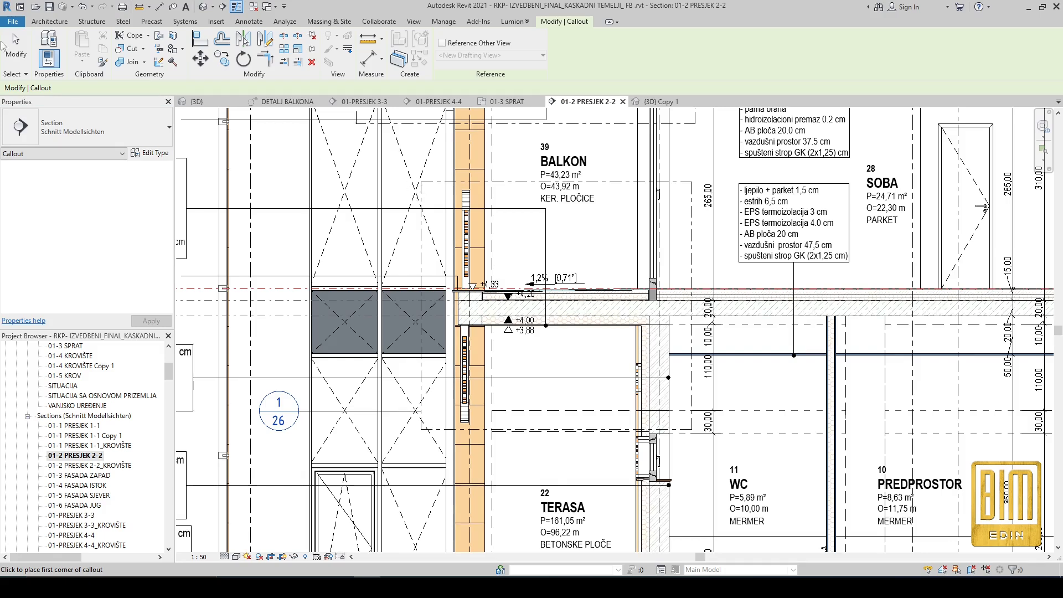
left_click(8, 46)
Step: Hide the existing callout around the balcony slab in the section view
right_click(433, 182)
mouse_move(478, 279)
left_click(580, 281)
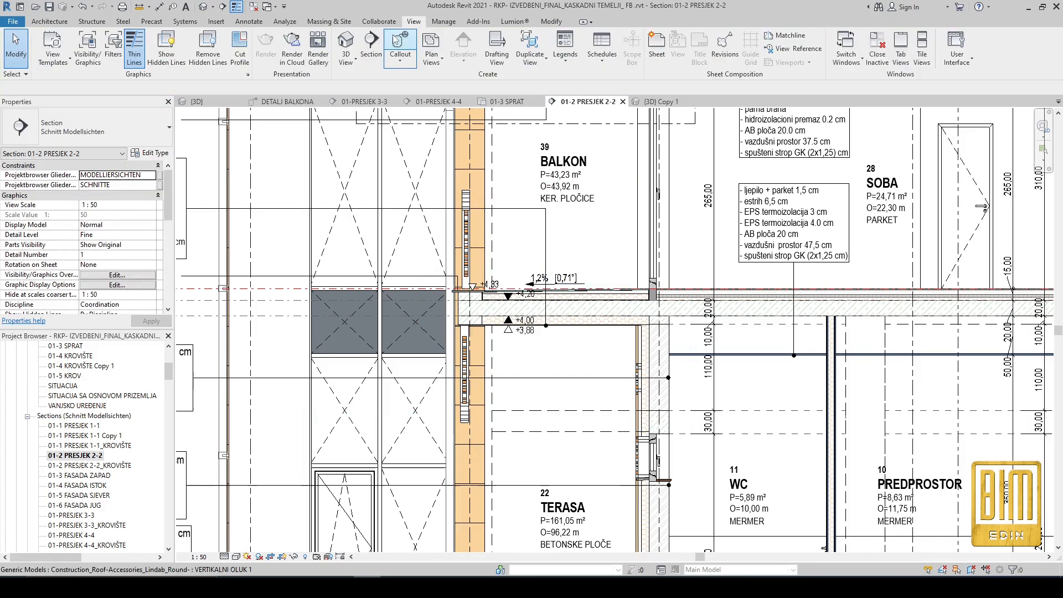
Step: Place a rectangular callout around the balcony slab between both walls and reposition its boundary and head
left_click(393, 35)
mouse_move(426, 177)
left_mouse_down()
mouse_move(731, 422)
mouse_move(722, 450)
left_mouse_up()
left_click(735, 386)
left_click(760, 311)
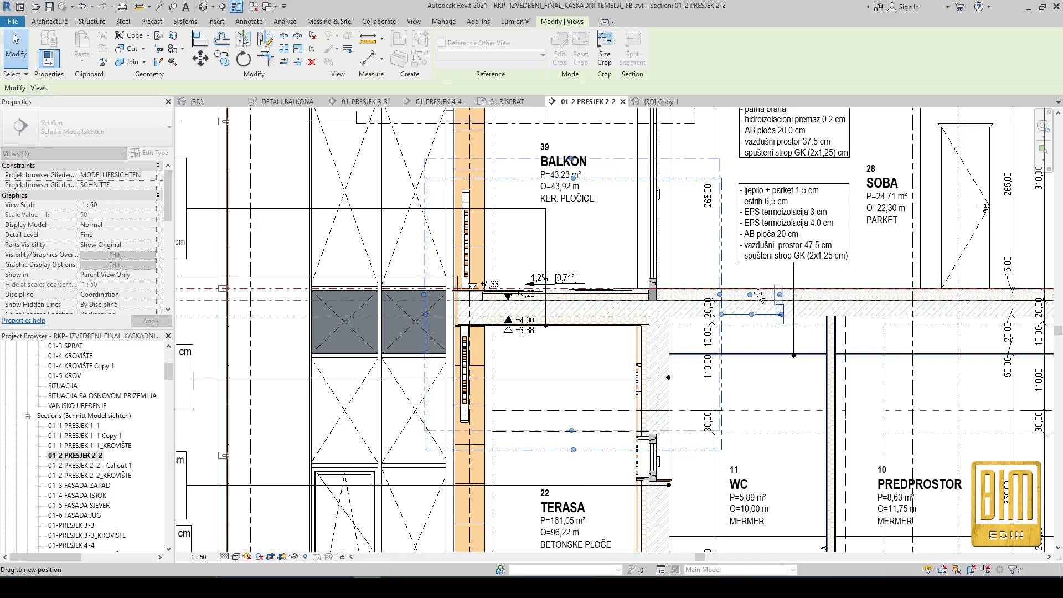
left_click_drag(760, 298, 763, 298)
left_click_drag(609, 303, 335, 283)
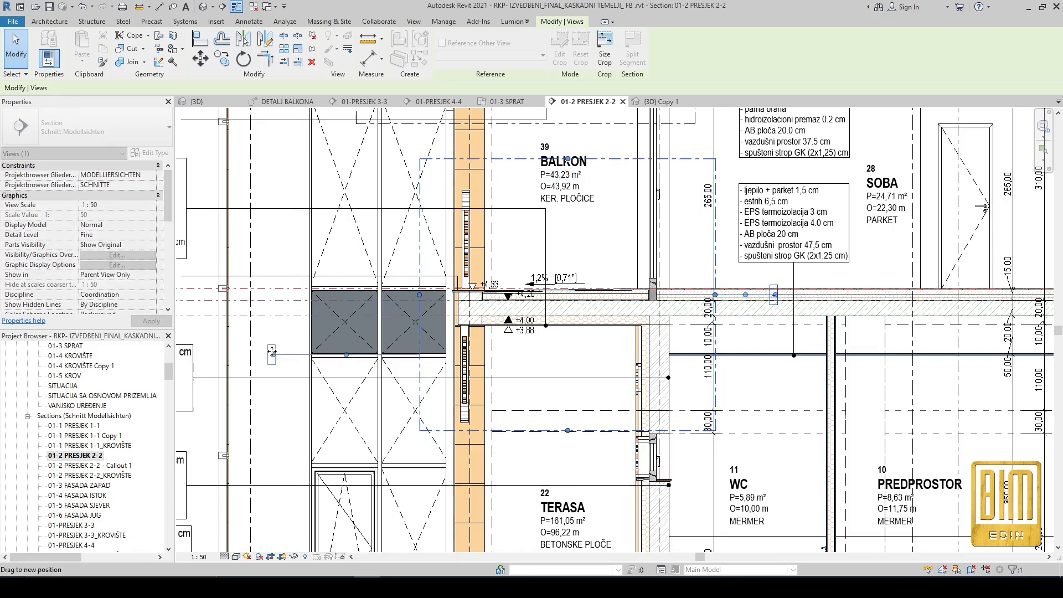
left_click_drag(272, 353, 272, 352)
Step: Open the new callout's view and examine the balcony slab layers
right_click(416, 224)
left_click(449, 301)
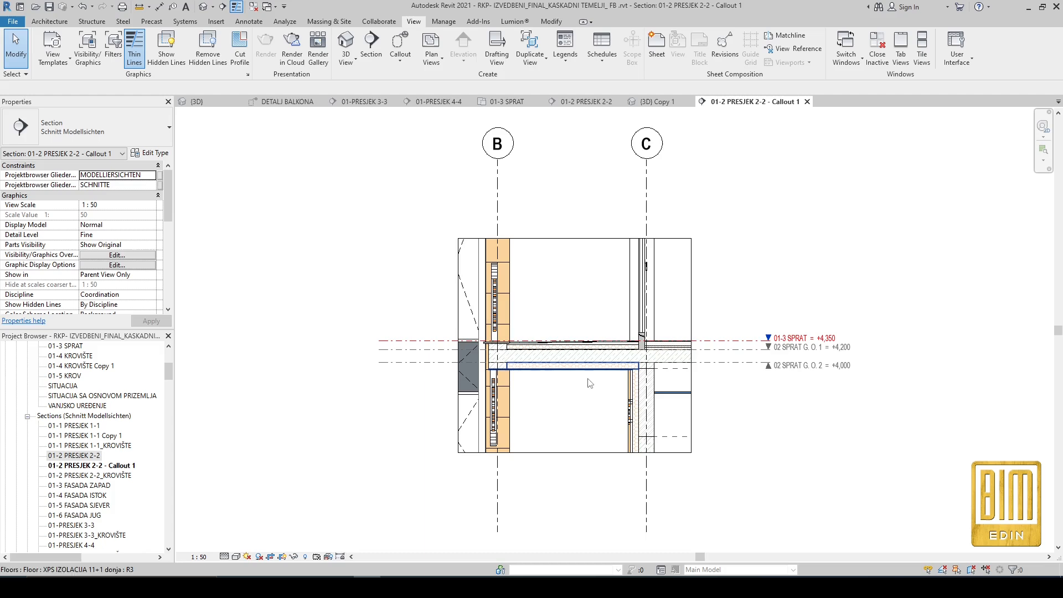
scroll(478, 388, "up", 3)
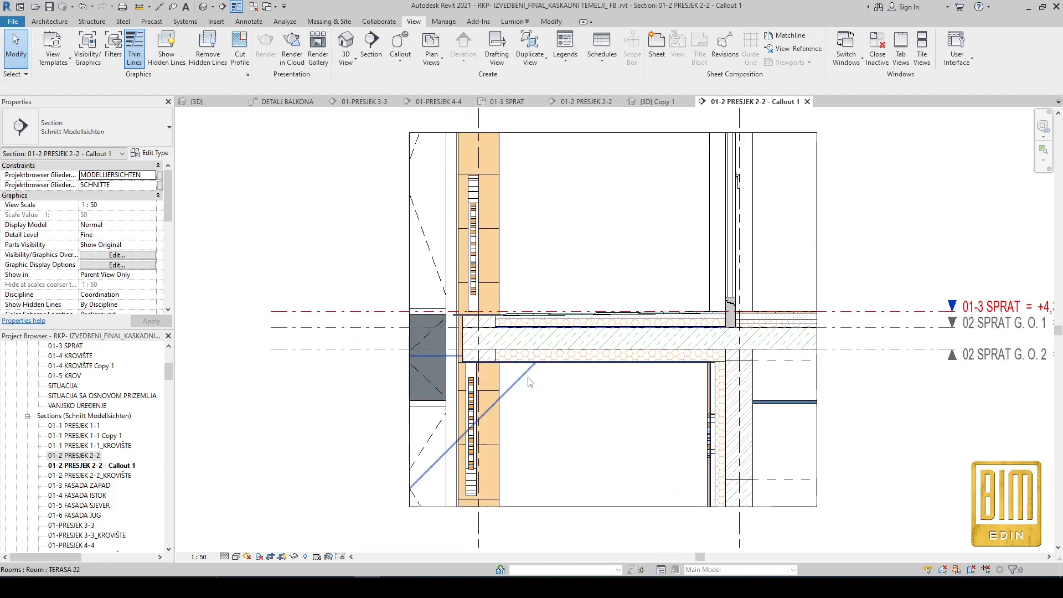
scroll(556, 333, "up", 2)
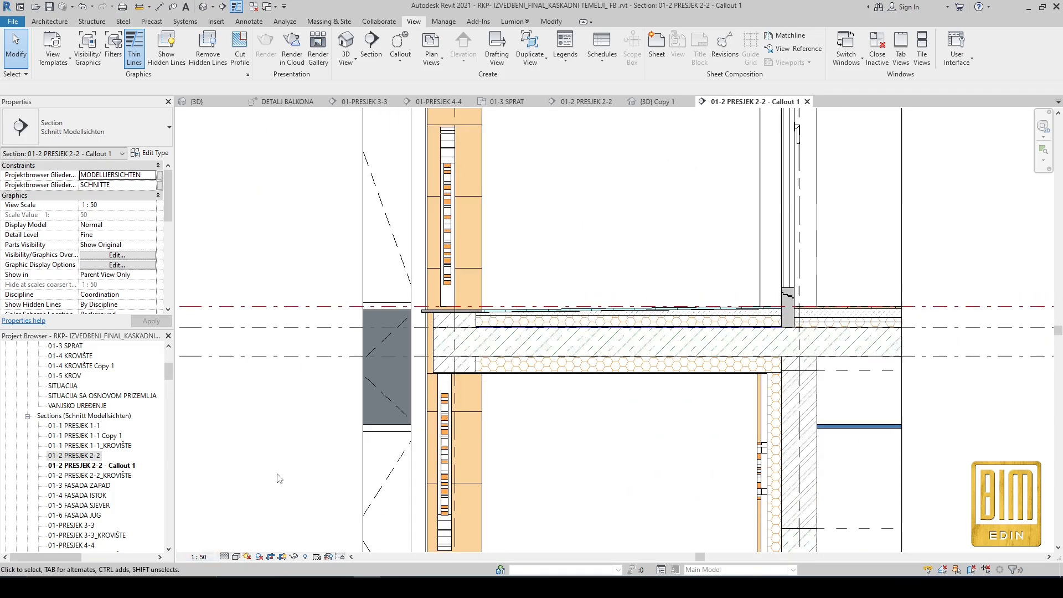
Step: Open the DETALJ BALKONA detail for comparison and close the 01-PRESJEK 3-3, 01-PRESJEK 4-4 and 01-3 SPRAT views
scroll(83, 471, "down", 3)
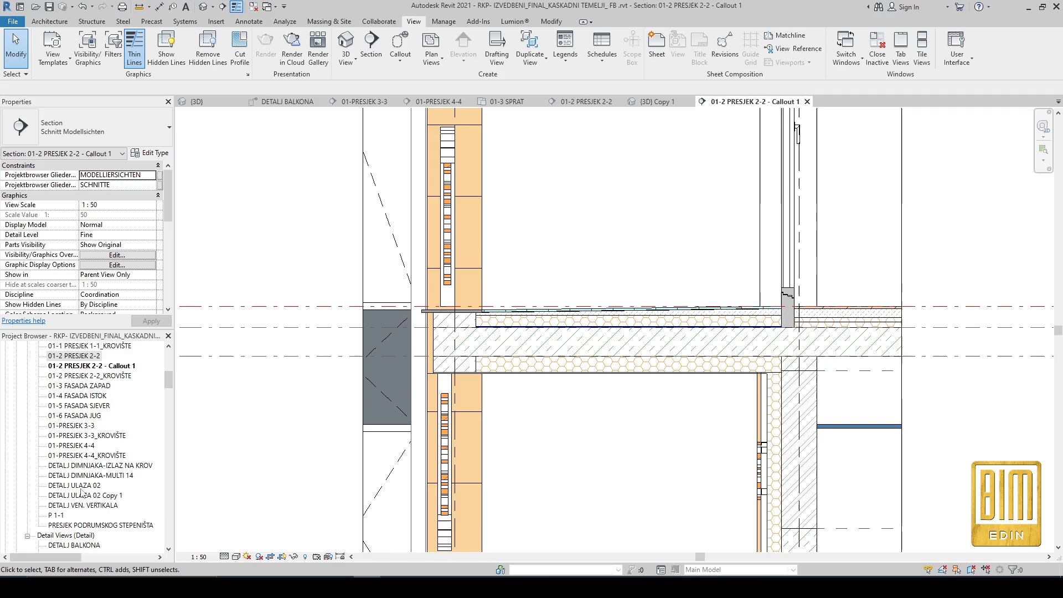
left_click(286, 102)
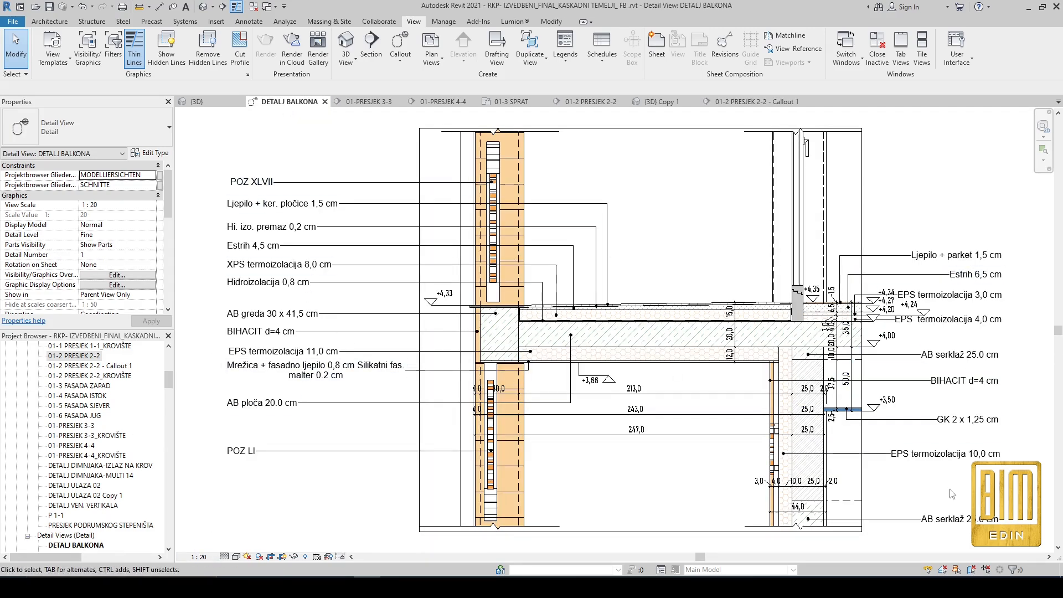
left_click(394, 102)
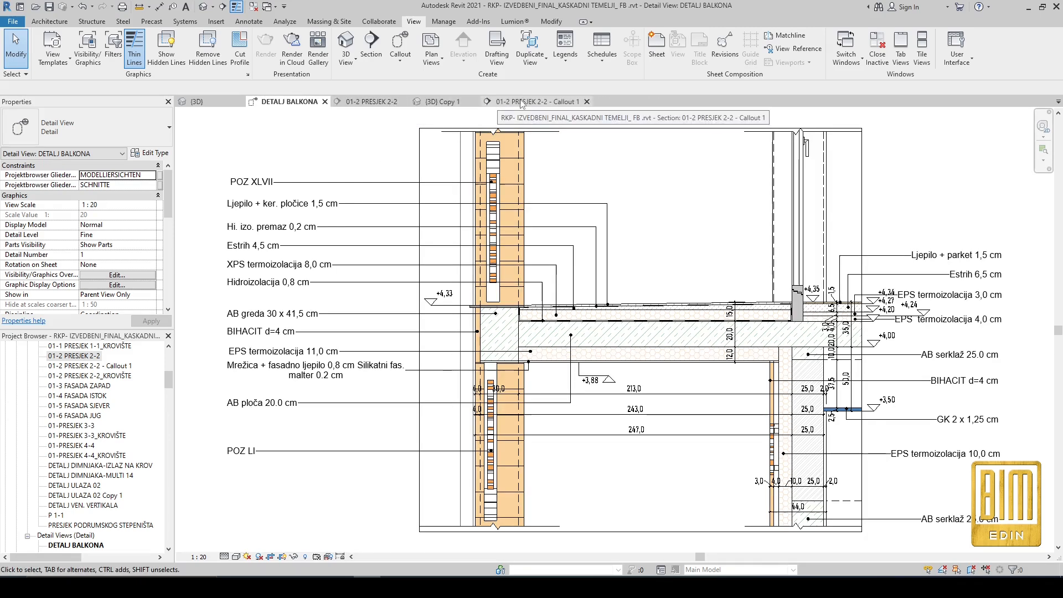
Step: Return to the balcony callout view, place it beside the 01-2 PRESJEK 2-2 view and set its scale to 1:20
left_click(500, 103)
scroll(563, 272, "down", 3)
left_click(463, 270)
left_click_drag(463, 293, 447, 293)
left_click(198, 556)
left_click(227, 446)
scroll(521, 330, "down", 3)
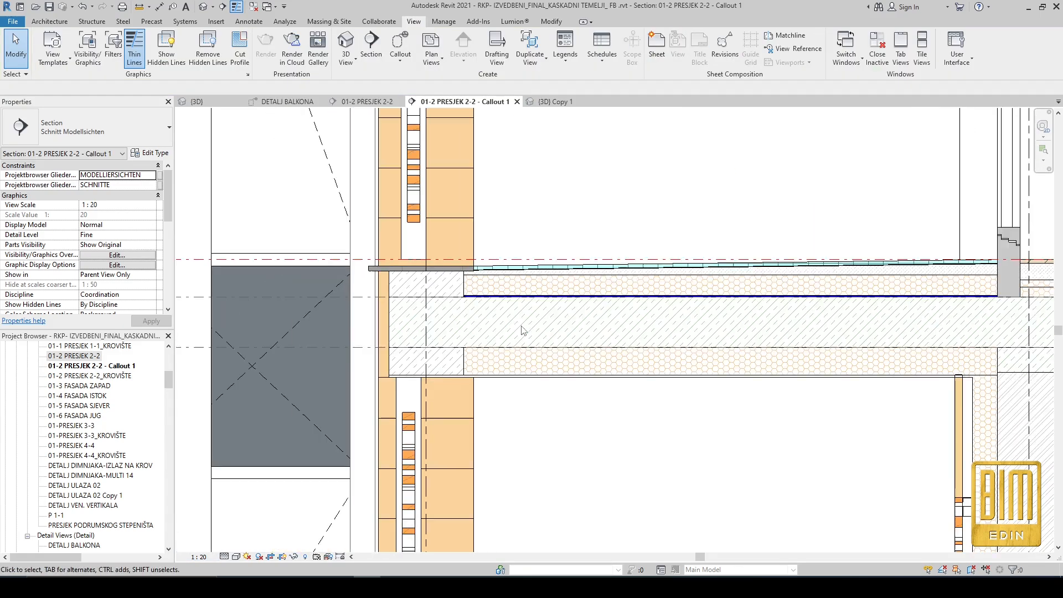
Step: Adjust the right and upper edges of the callout view's crop boundary around the balcony slab
left_click(452, 295)
left_click(467, 315)
scroll(468, 316, "down", 5)
left_click(842, 306)
mouse_move(841, 296)
left_mouse_down()
mouse_move(826, 298)
mouse_move(845, 298)
left_mouse_up()
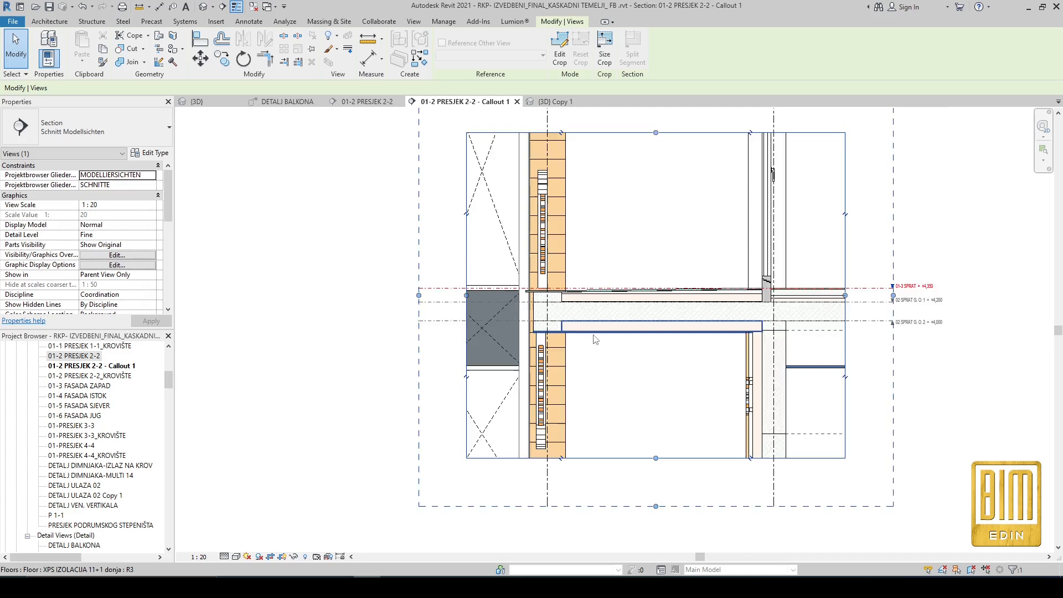
scroll(594, 336, "down", 2)
left_click_drag(640, 182, 636, 198)
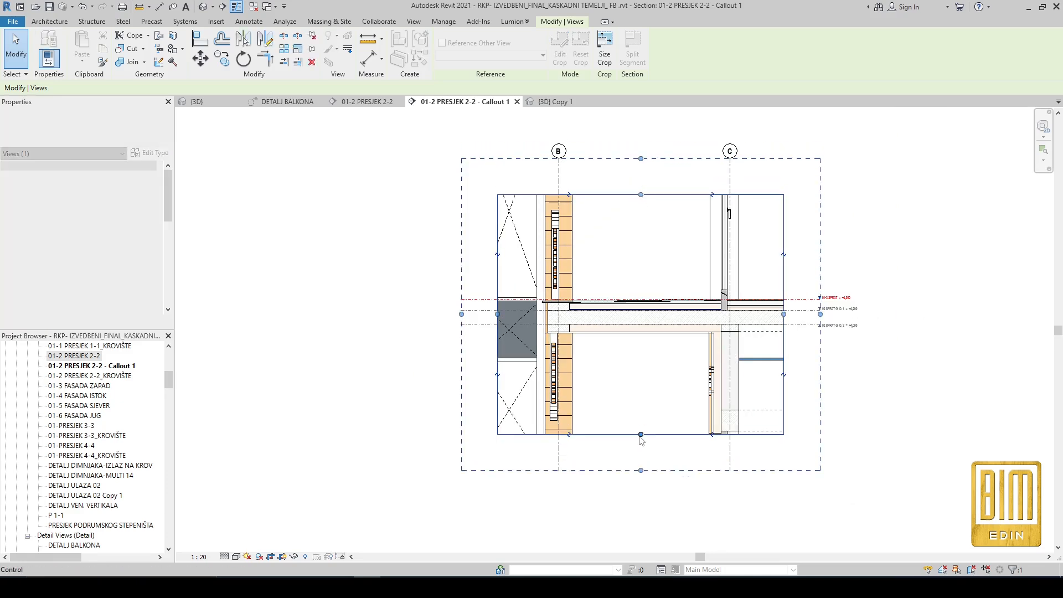
left_click(804, 464)
scroll(619, 324, "up", 4)
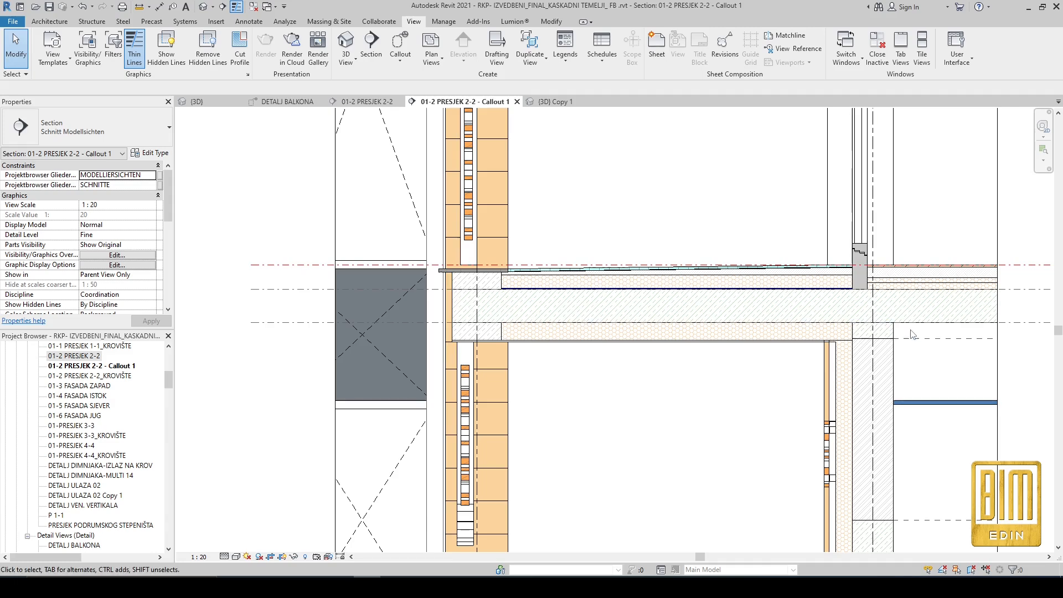
left_click(775, 310)
right_click(740, 309)
mouse_move(785, 373)
left_click(888, 373)
left_click(631, 118)
left_click(638, 219)
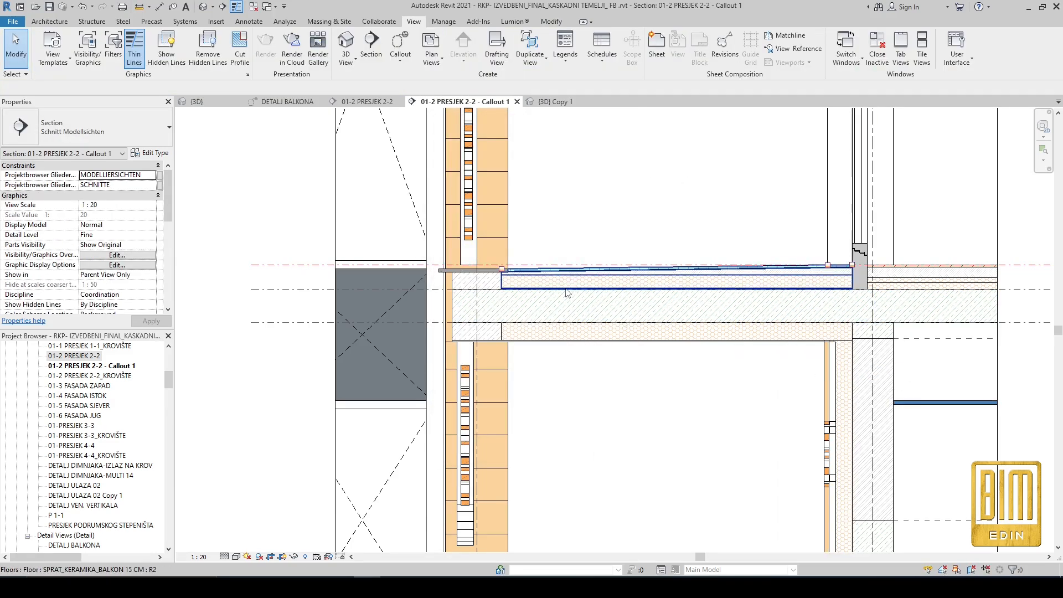
scroll(127, 304, "down", 1)
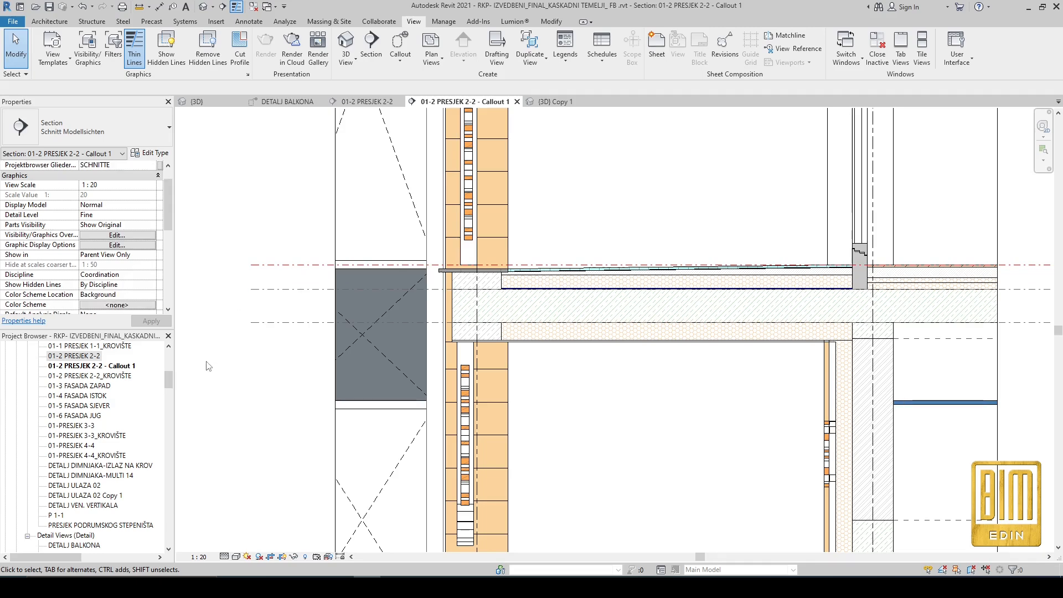
Step: Start a filled region in the callout view and set its boundary line style to Medium Wide Lines
left_click(248, 21)
left_click(303, 47)
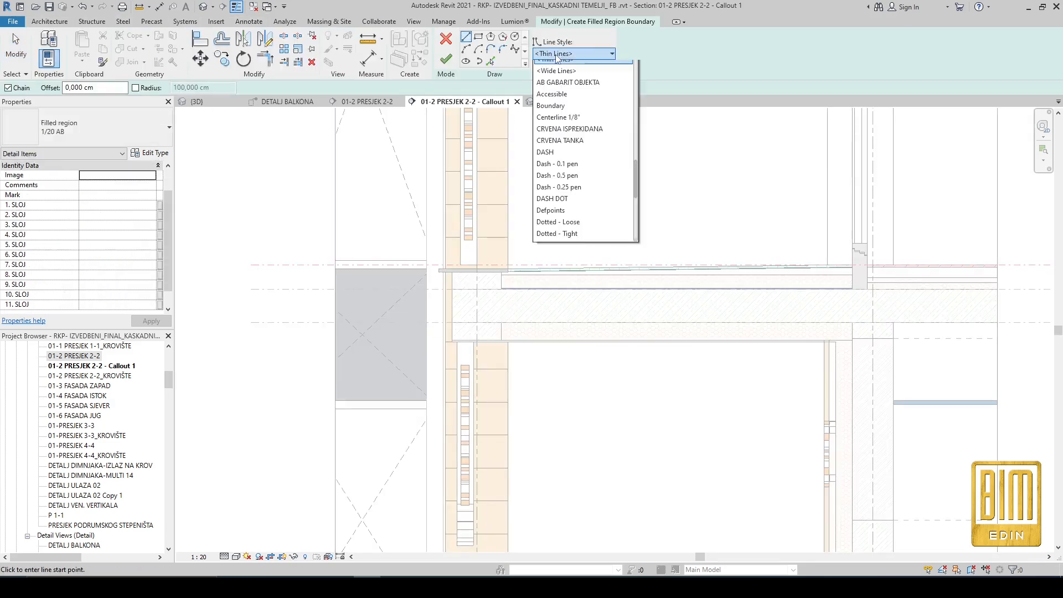
left_click(579, 53)
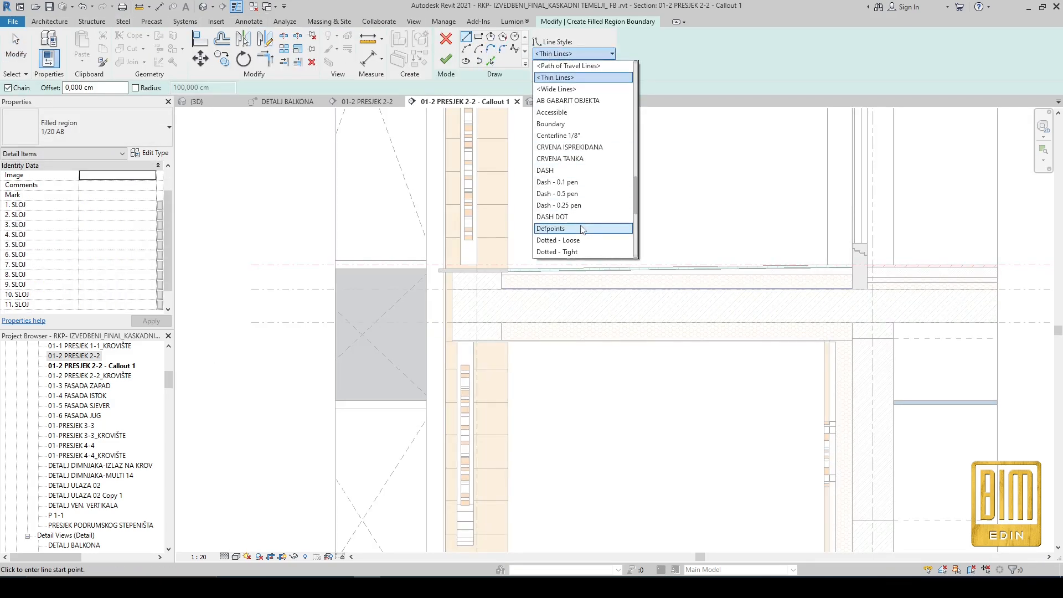
scroll(576, 213, "down", 6)
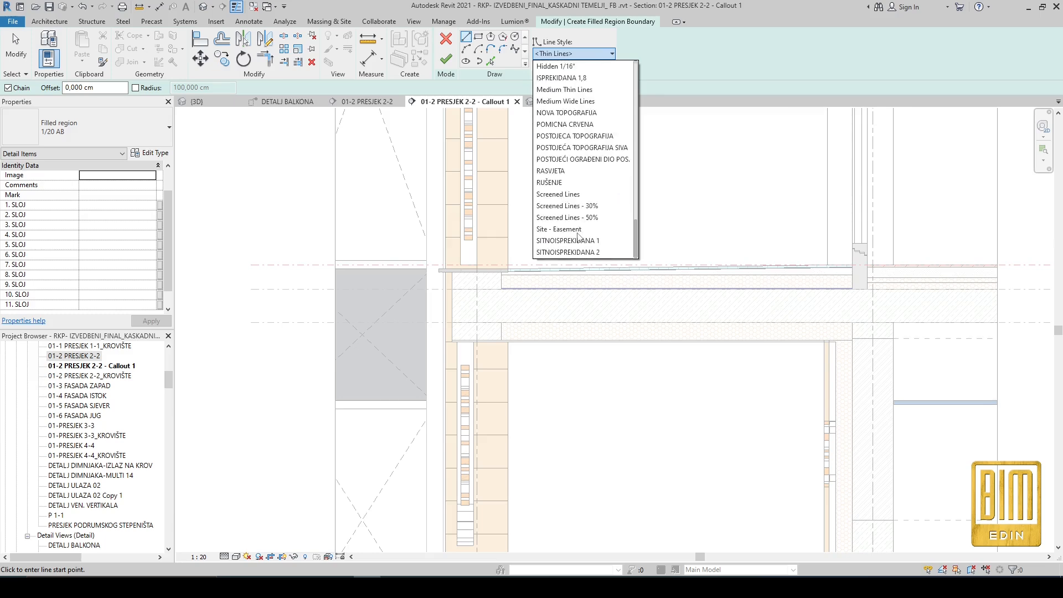
scroll(579, 233, "up", 2)
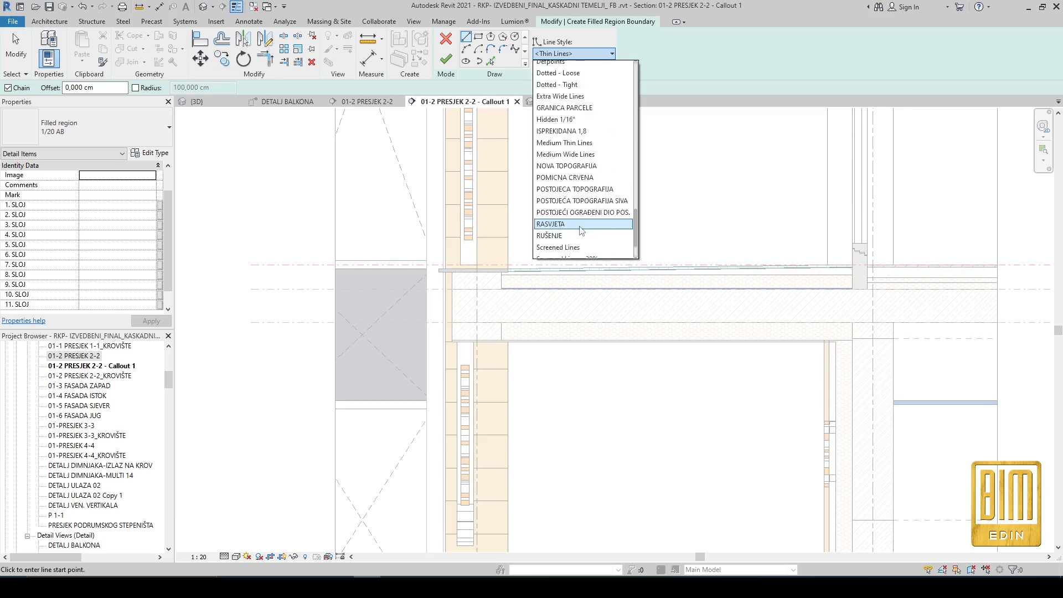
left_click(579, 155)
Step: Sketch a 20 cm high rectangle over the concrete slab, from its outer end to just beyond the crop boundary
scroll(466, 285, "up", 2)
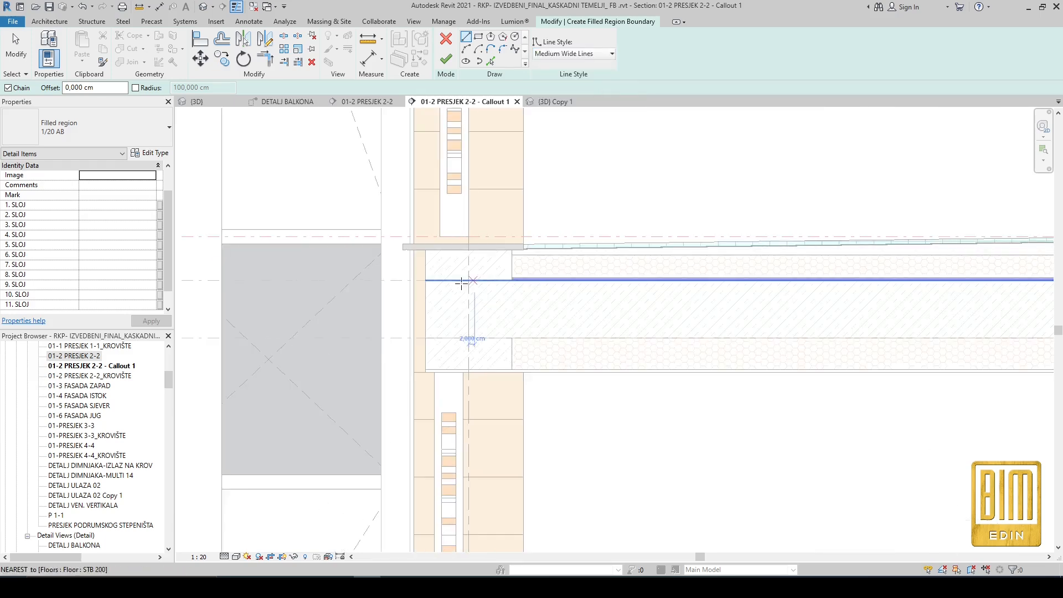
left_click(425, 280)
scroll(446, 326, "down", 4)
scroll(963, 332, "up", 2)
left_click(1019, 333)
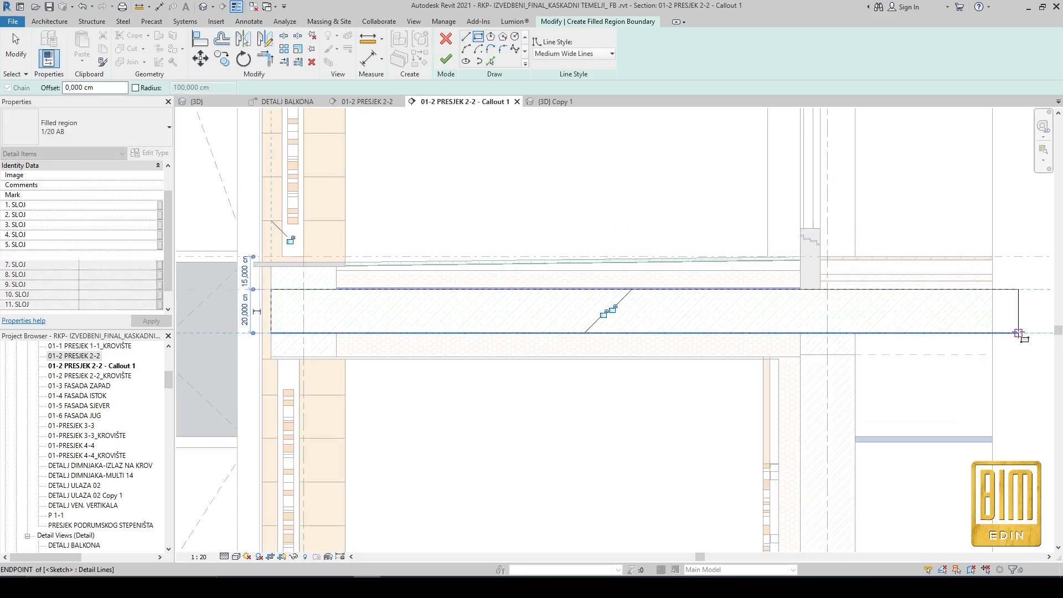
key("Escape")
Step: Finish the slab's filled region with the type 1/20 AB and turn off thin line display
left_click(124, 138)
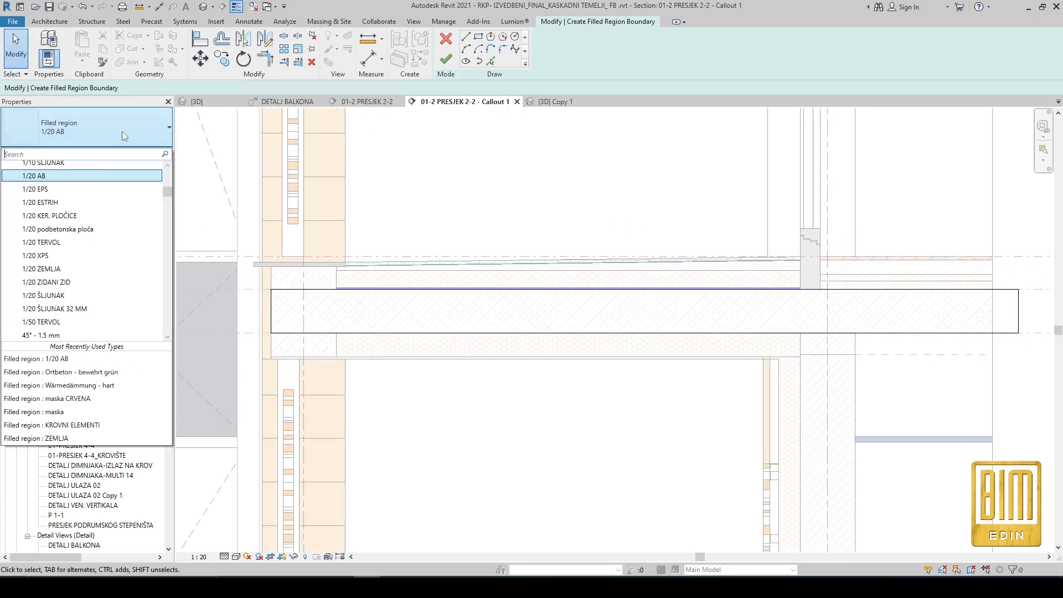
left_click(32, 204)
left_click(130, 139)
scroll(95, 194, "up", 2)
left_click(212, 234)
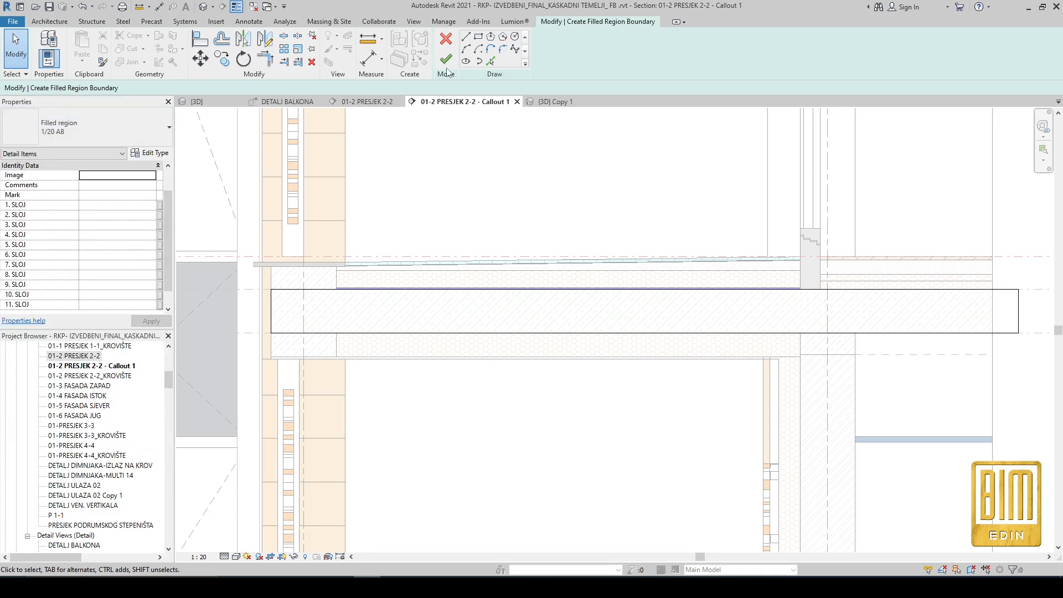
left_click(446, 59)
key("Escape")
left_click(236, 6)
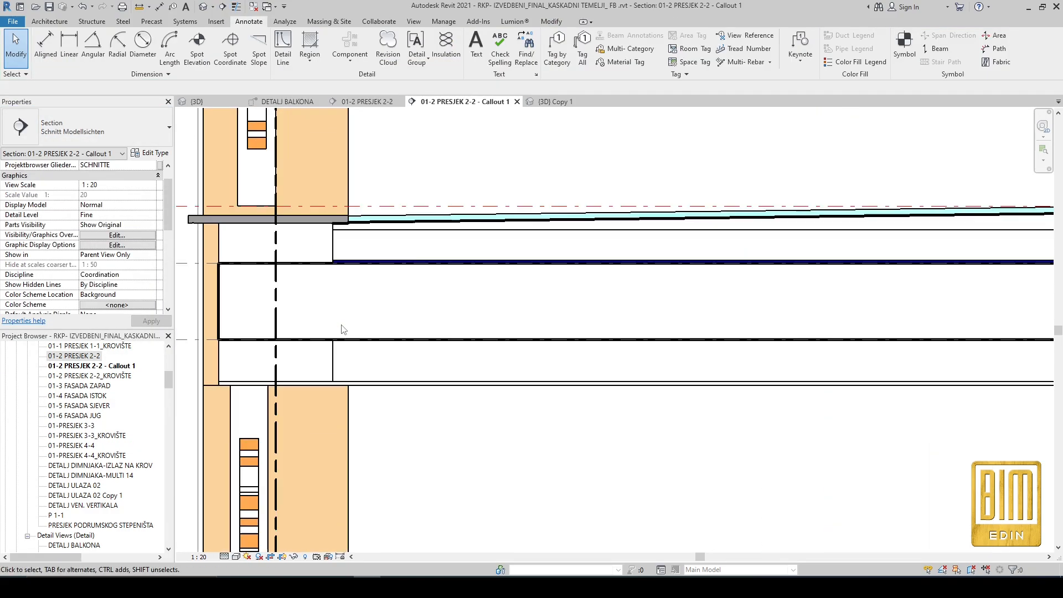
Step: Create a 1/20 AB filled region from two 30 cm wide rectangles over the concrete blocks above and below the slab's outer end
left_click(310, 44)
scroll(431, 217, "up", 4)
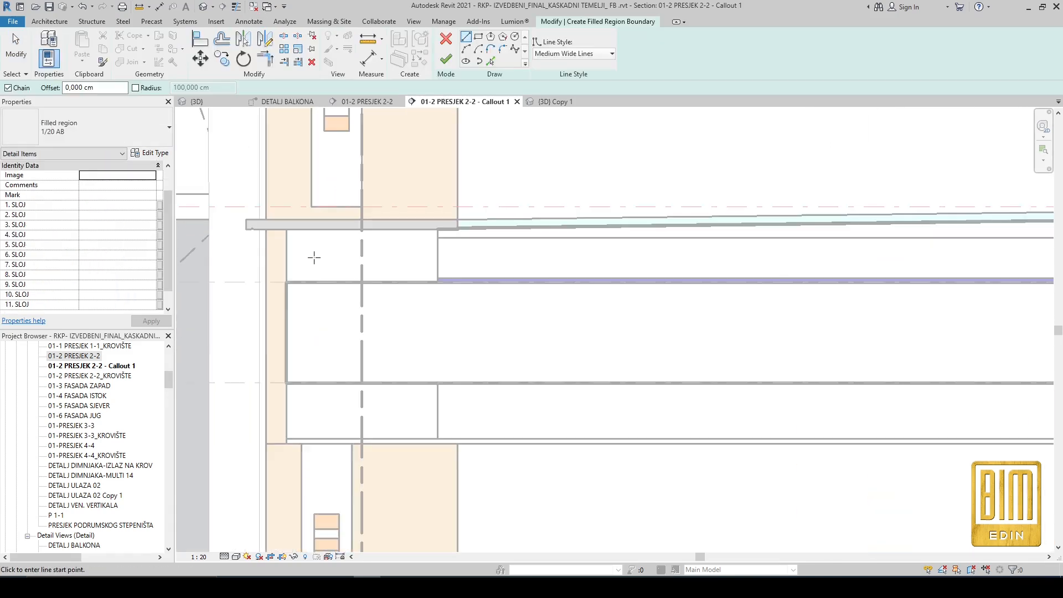
left_click(287, 230)
left_click(438, 282)
left_click(286, 383)
left_click(438, 439)
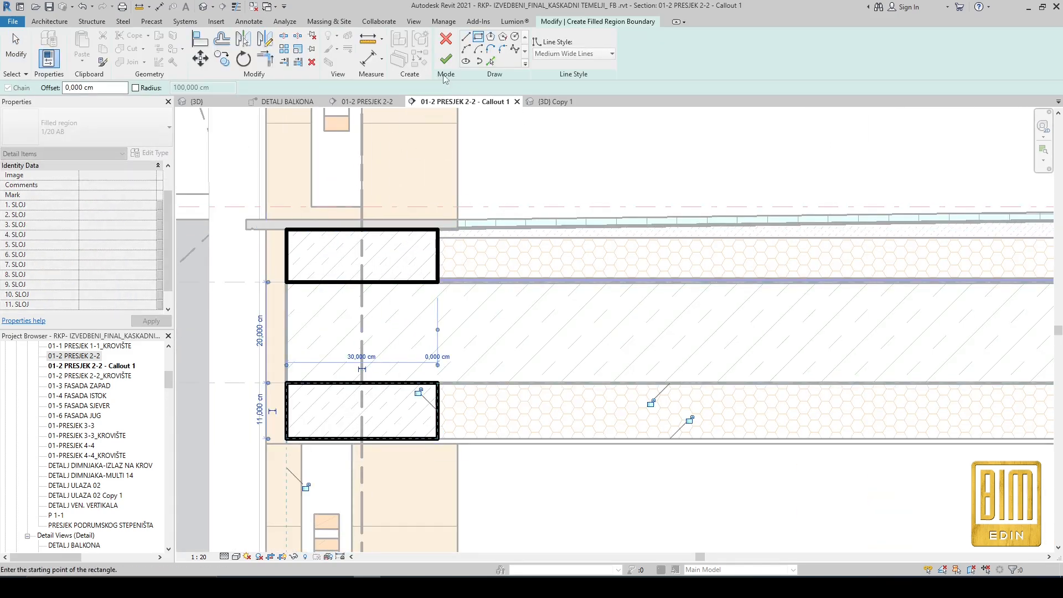
left_click(446, 60)
key("Escape")
scroll(470, 271, "down", 3)
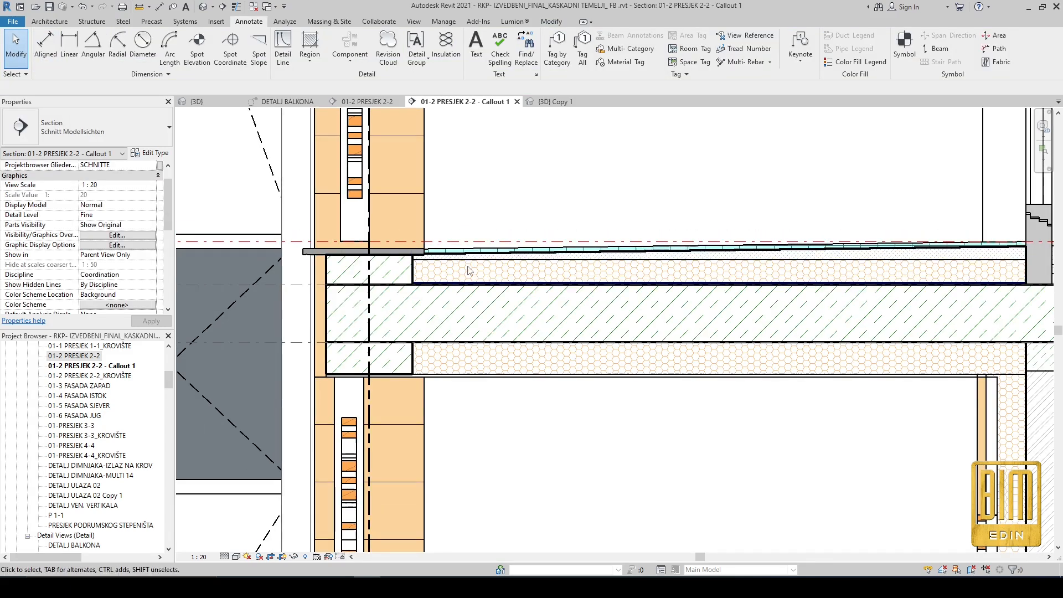
Step: Start a new filled region and sketch the lower edge and wall-side edge of the insulation above the slab
left_click(309, 43)
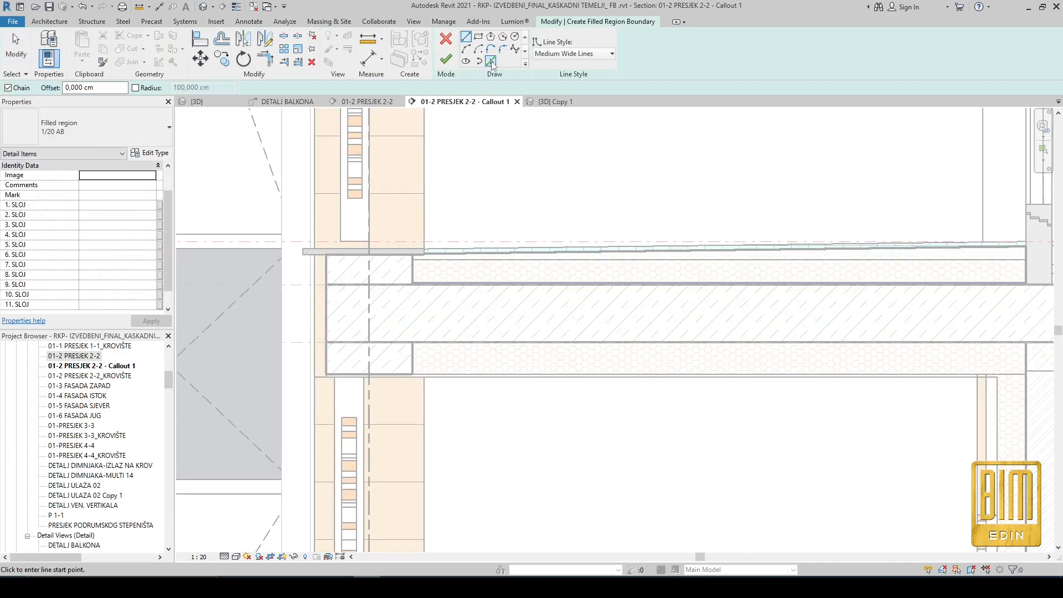
right_click(418, 282)
left_click(488, 291)
scroll(413, 282, "up", 5)
left_click(410, 281)
scroll(412, 280, "down", 5)
scroll(1023, 279, "up", 2)
left_click(1022, 279)
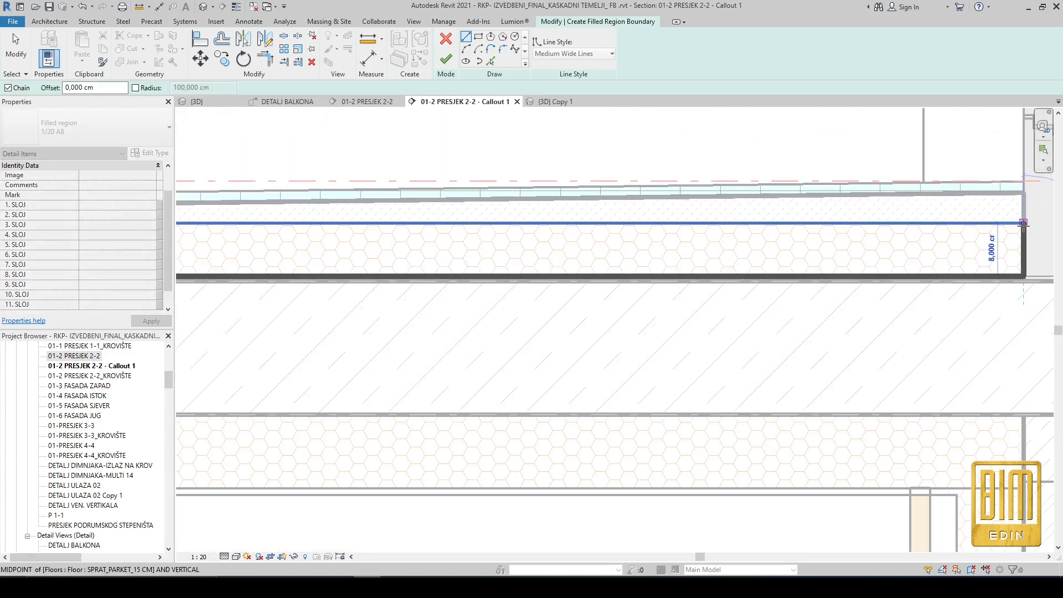
left_click(1023, 237)
scroll(1023, 207, "down", 2)
Step: Pick the upper edge and outer end of that insulation layer as boundary lines and trim them into a closed outline
left_click(490, 60)
left_click(456, 223)
scroll(411, 239, "up", 1)
left_click(409, 238)
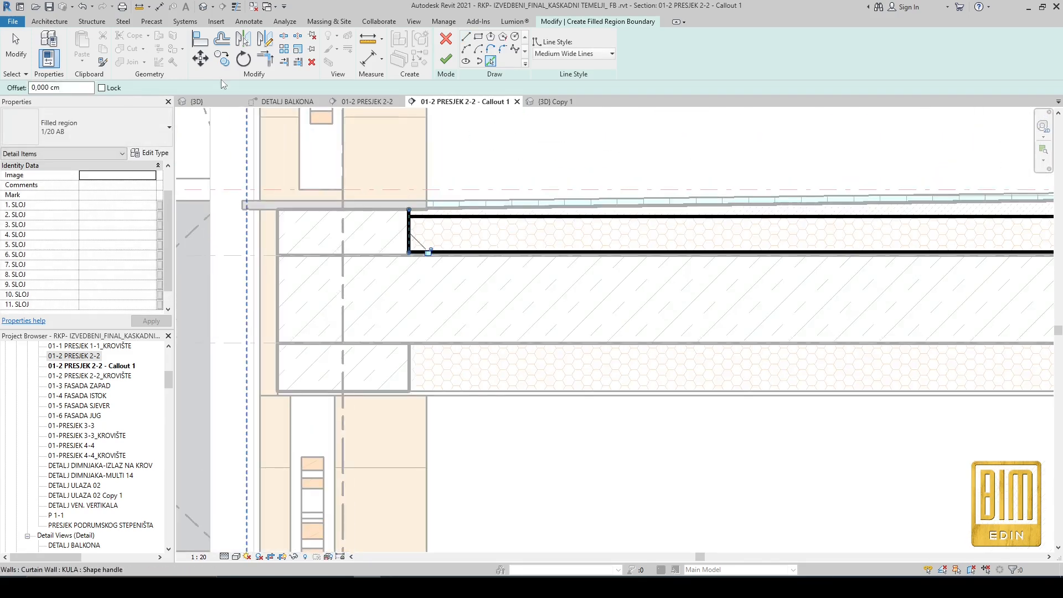
key("t")
key("r")
left_click(429, 217)
left_click(408, 233)
Step: Select the four insulation outline lines and try Dash - 0.1 pen before setting a thin solid line style
scroll(406, 234, "down", 2)
left_click_drag(365, 193, 839, 269)
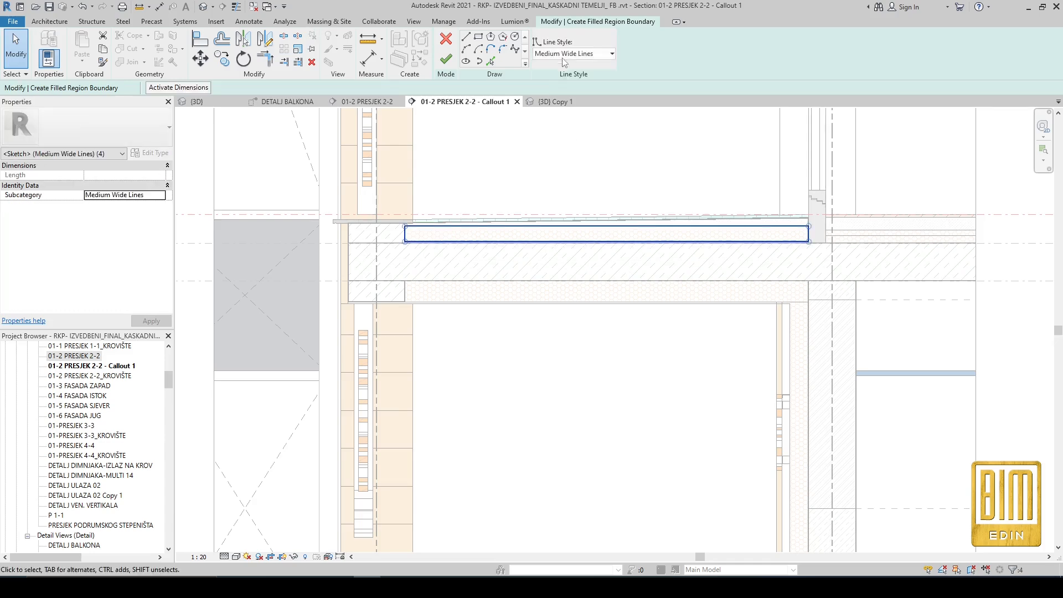
left_click(571, 53)
scroll(585, 116, "up", 3)
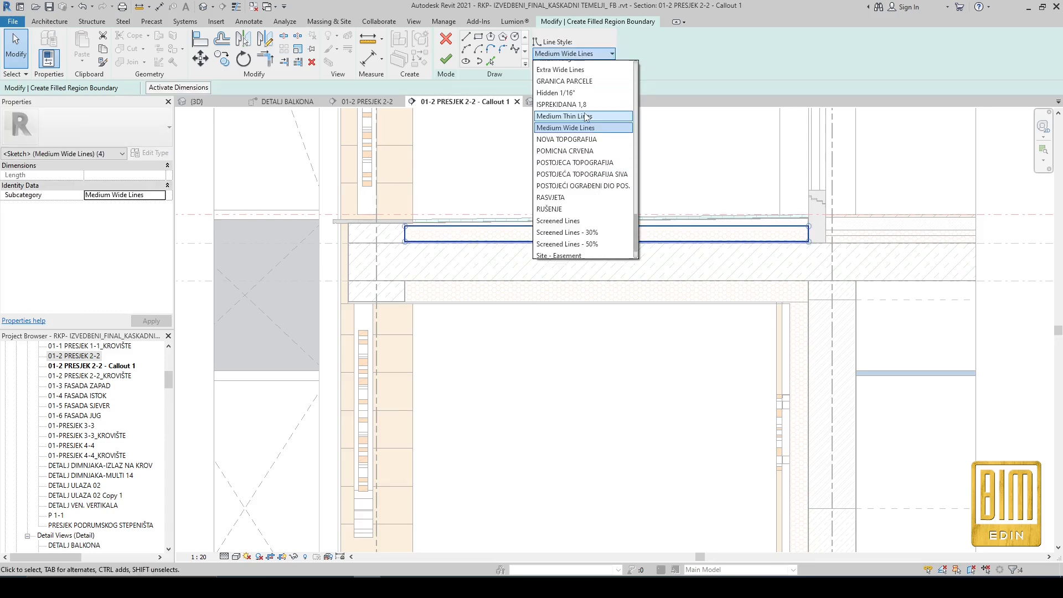
scroll(585, 116, "down", 3)
scroll(579, 199, "up", 6)
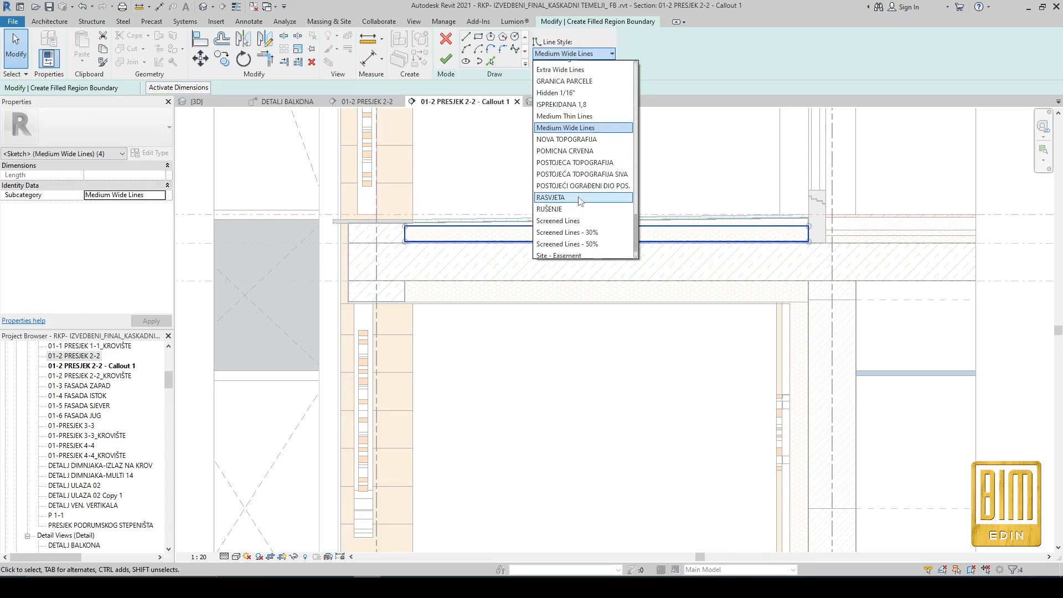
left_click(577, 128)
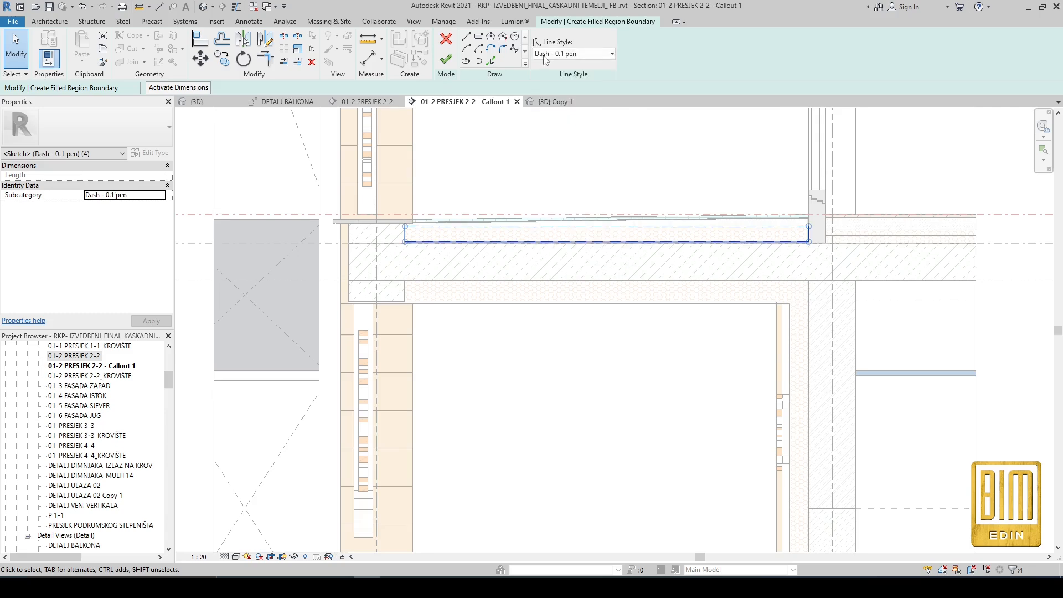
left_click(544, 56)
left_click(578, 120)
Step: Finish the region above the slab and change its type to an insulation fill with a hexagonal pattern
left_click(481, 214)
scroll(402, 210, "up", 3)
scroll(423, 280, "down", 2)
left_click(446, 59)
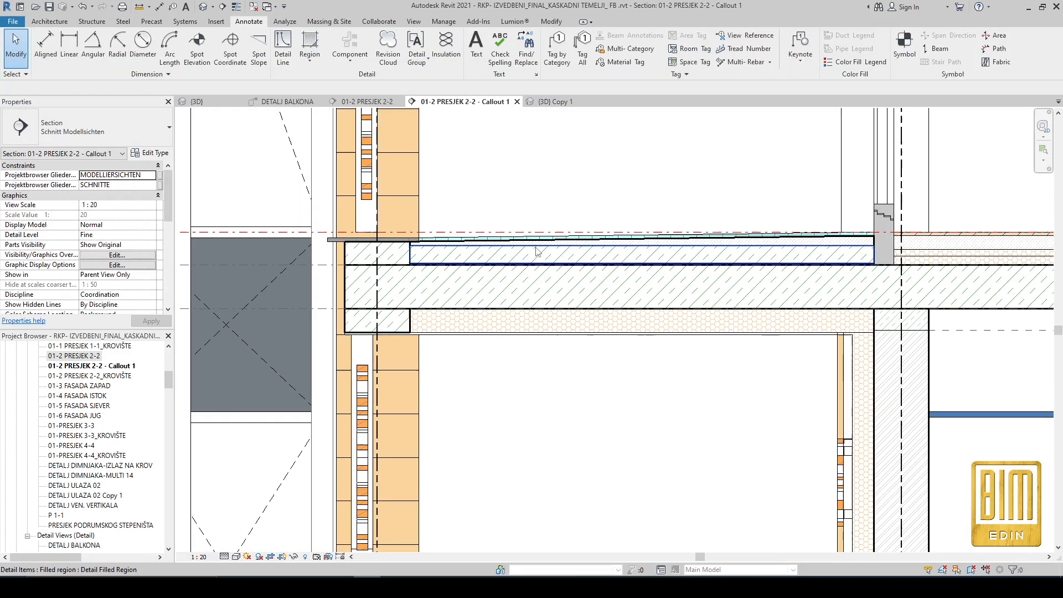
left_click(157, 127)
left_click(116, 190)
left_click(586, 200)
scroll(539, 266, "up", 3)
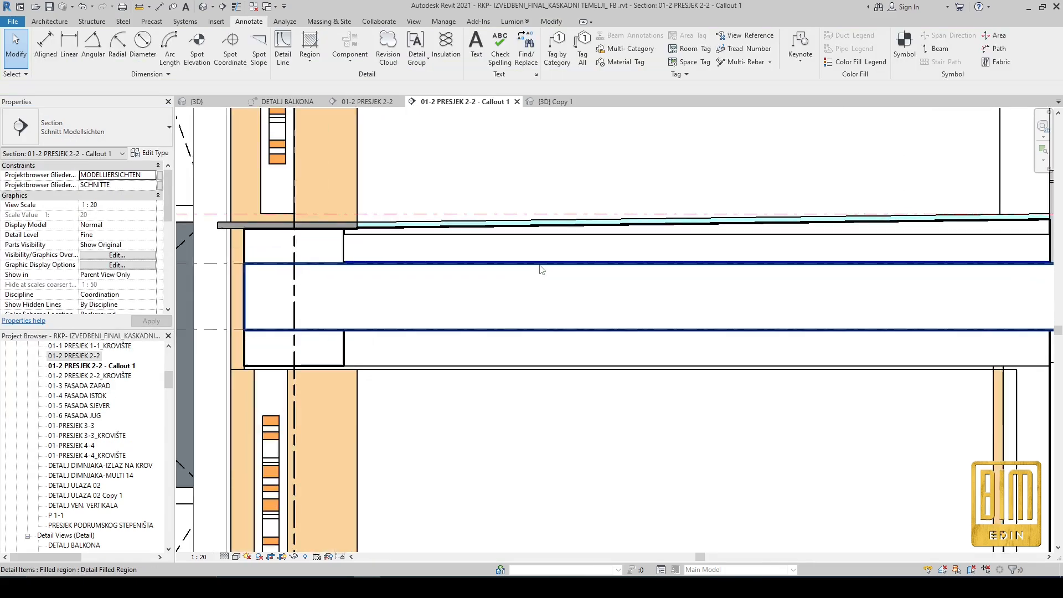
Step: Start a new filled region, sketch a rectangle over the insulation below the slab and align its end with the wall face
left_click(465, 241)
left_click(469, 43)
left_click(281, 351)
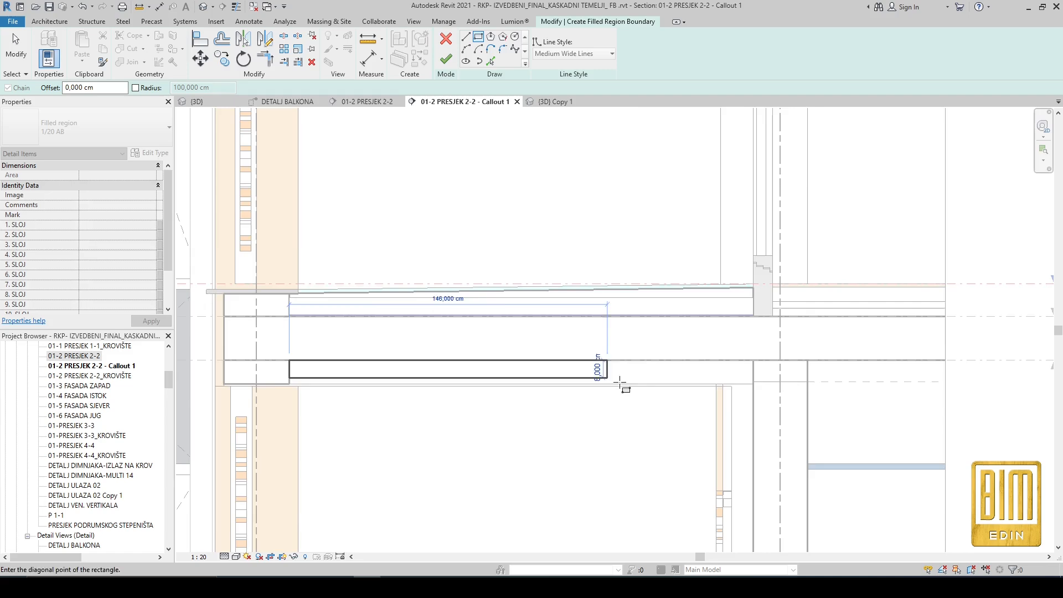
scroll(719, 376, "up", 2)
left_click(721, 379)
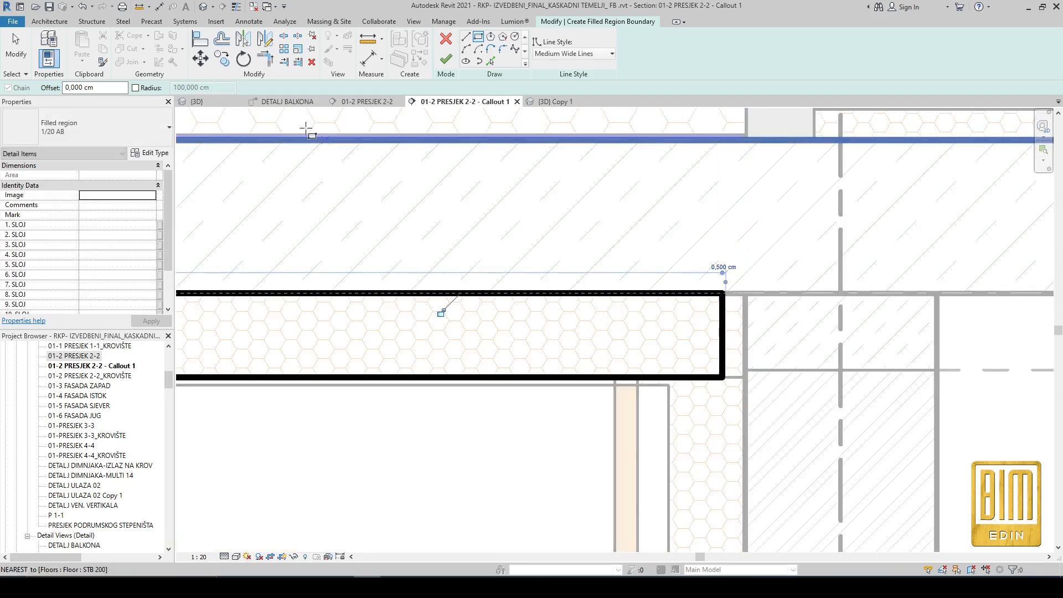
key("a")
key("l")
scroll(723, 330, "down", 5)
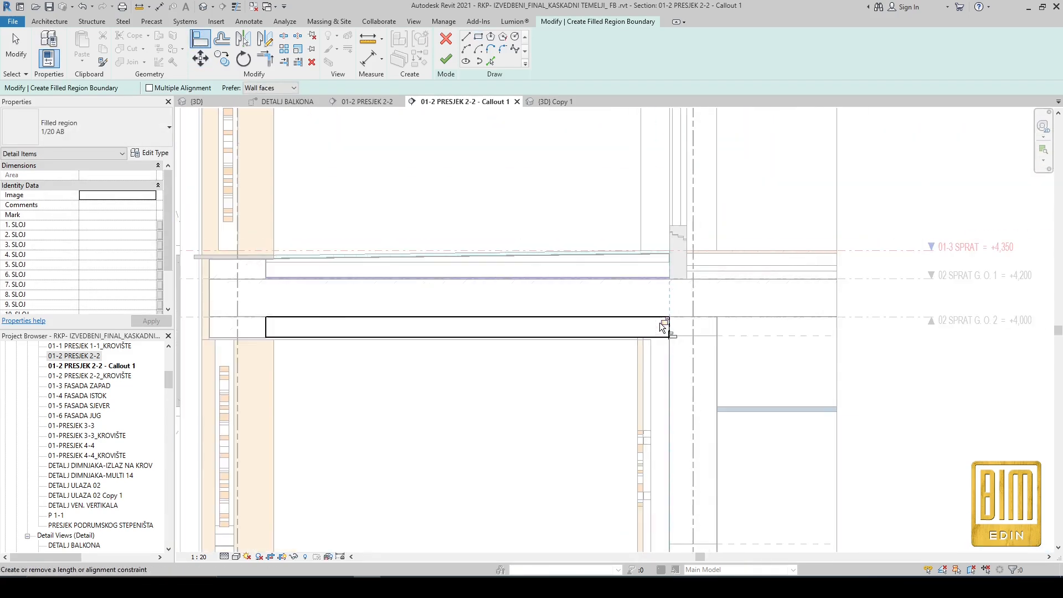
scroll(660, 349, "up", 5)
left_click(637, 319)
Step: Add boundary lines down the wall insulation past the crop boundary and trim the outline into one closed L-shape
scroll(637, 333, "down", 7)
left_click(635, 518)
scroll(648, 519, "up", 2)
left_click(648, 521)
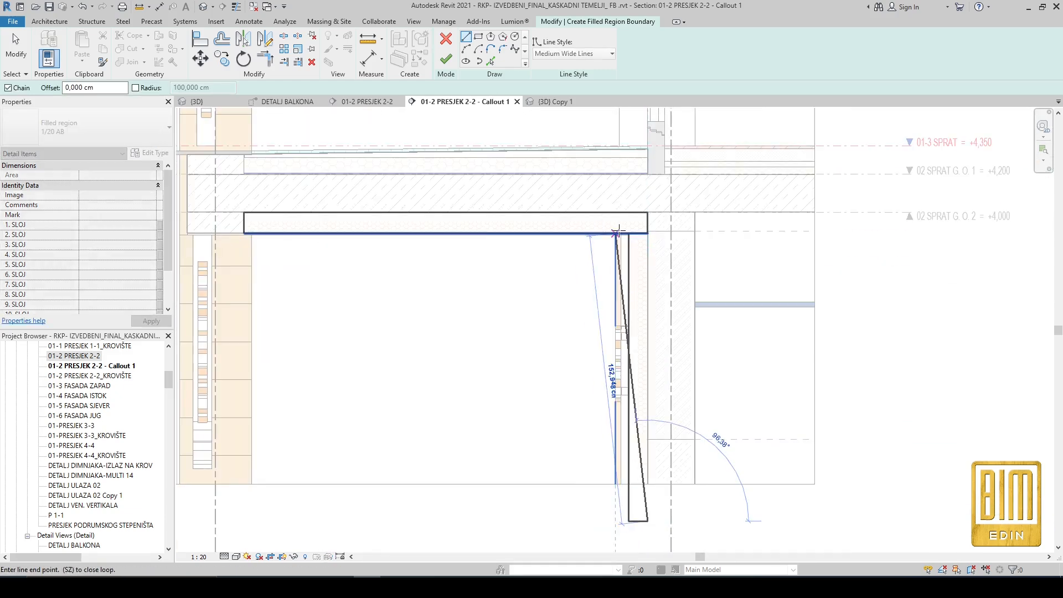
key("t")
key("r")
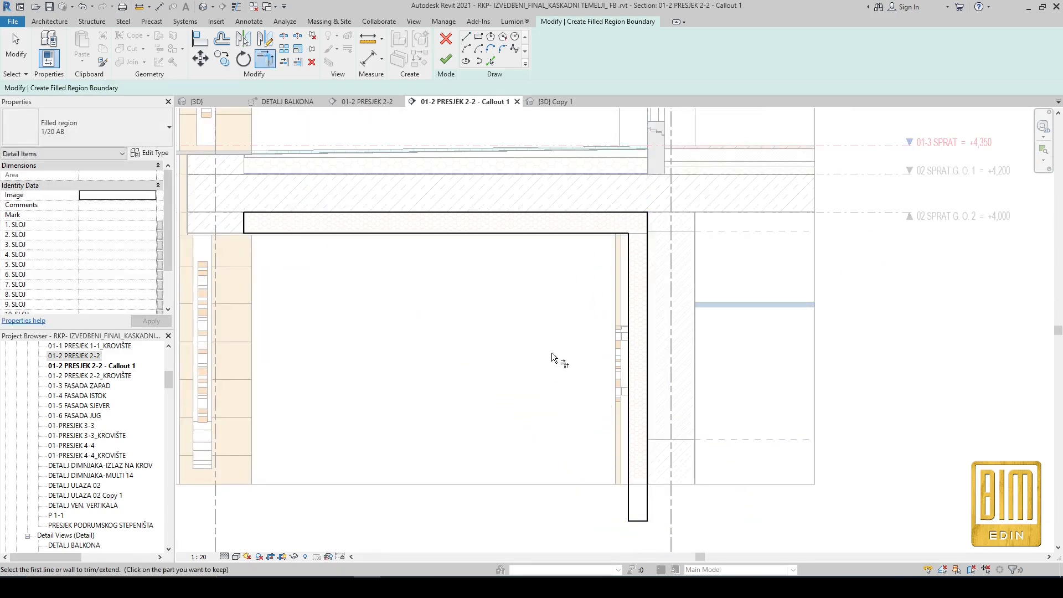
scroll(551, 352, "down", 1)
Step: Finish the L-shaped region, then edit its boundary to give all six lines a thinner line style
left_click(447, 60)
left_click(447, 55)
mouse_move(265, 217)
left_mouse_down()
mouse_move(670, 489)
mouse_move(670, 503)
left_mouse_up()
left_click(560, 54)
scroll(564, 70, "up", 6)
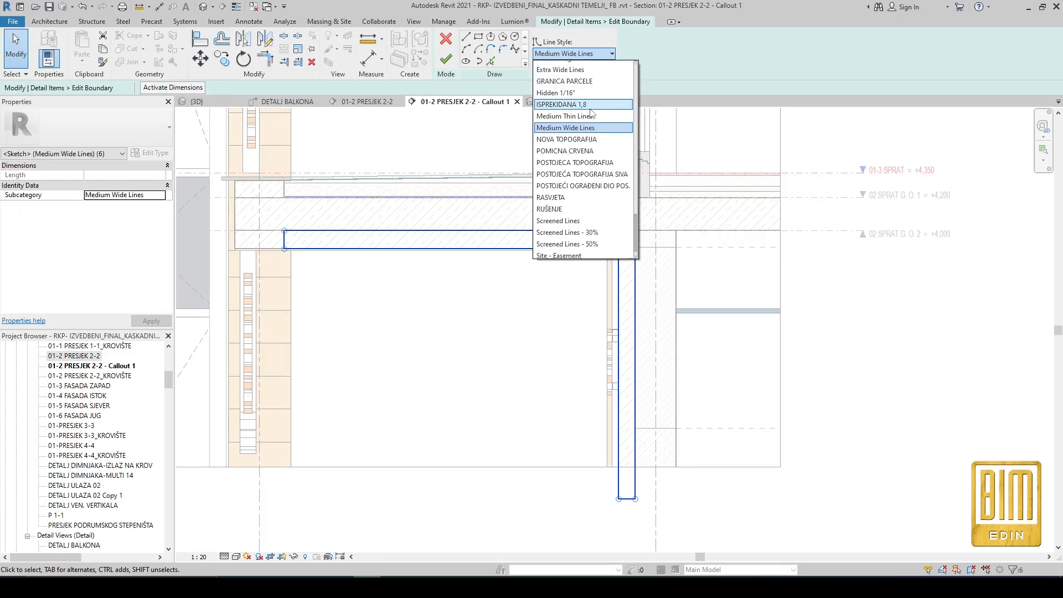
left_click(565, 70)
left_click(545, 311)
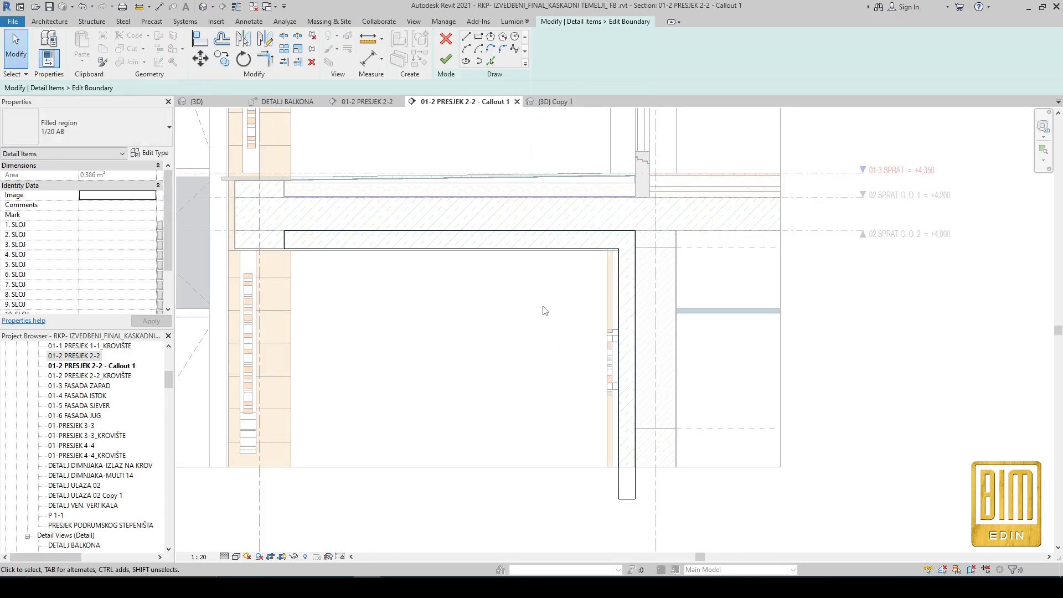
left_click(450, 61)
Step: Change the L-shaped region's type to an insulation fill with a hexagonal pattern and check its corner at the wall
left_click(361, 299)
scroll(338, 245, "up", 4)
left_click(338, 235)
left_click(118, 135)
left_click(55, 178)
left_click(560, 360)
scroll(561, 360, "down", 2)
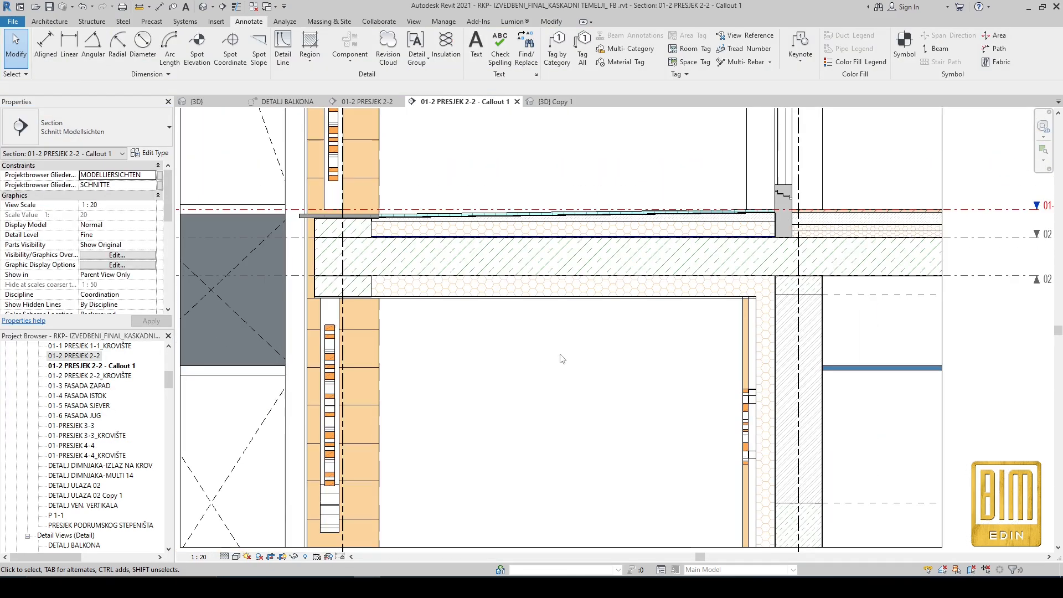
scroll(892, 269, "up", 3)
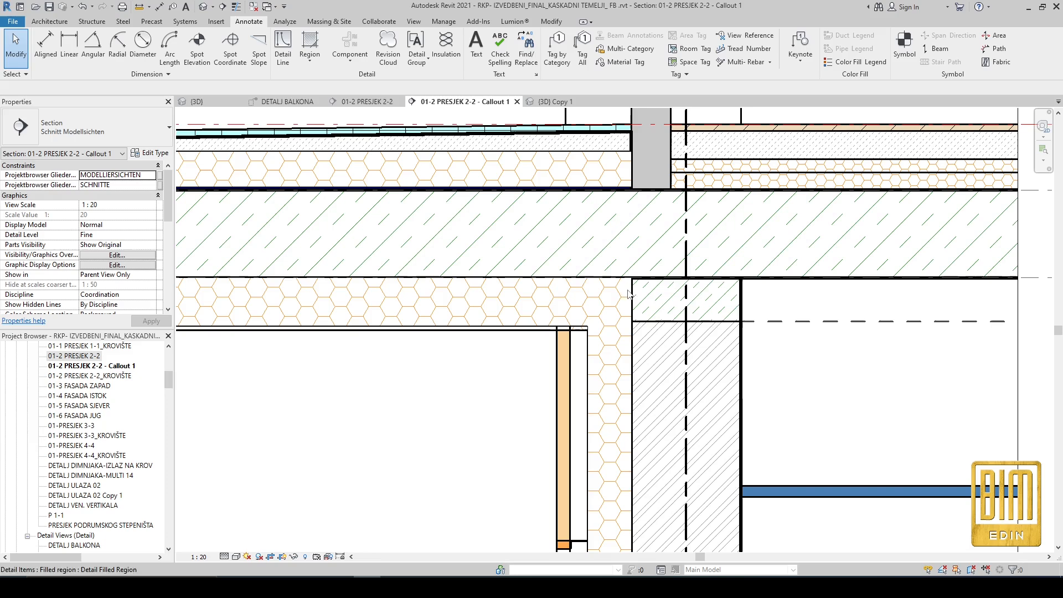
Step: Create a rectangular 1/20 AB filled region over the concrete tie beam directly below the slab, across the full wall width
left_click(313, 54)
left_click(478, 37)
left_click(631, 278)
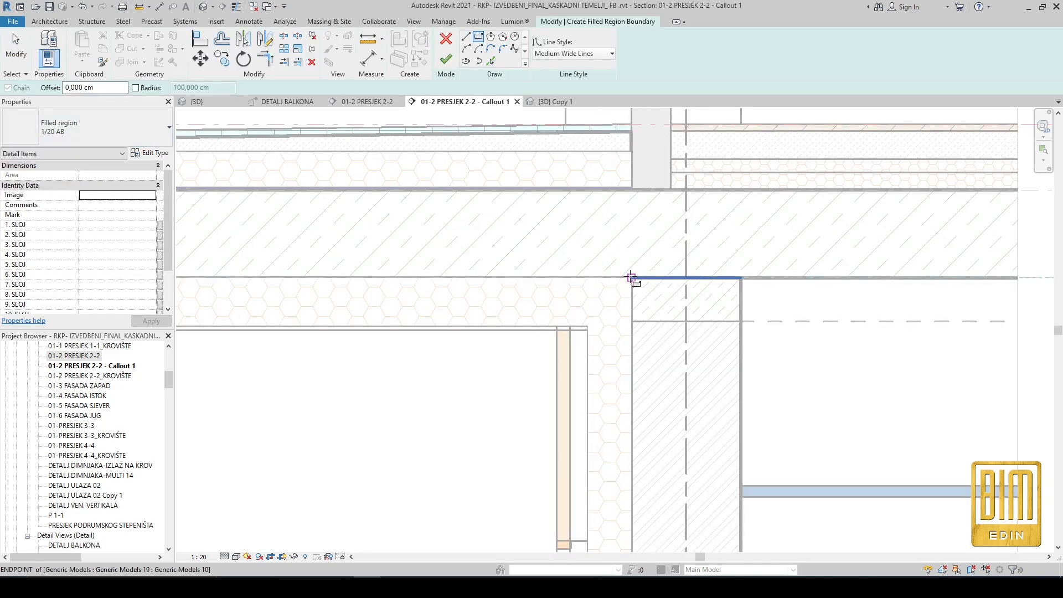
left_click(740, 321)
left_click(446, 59)
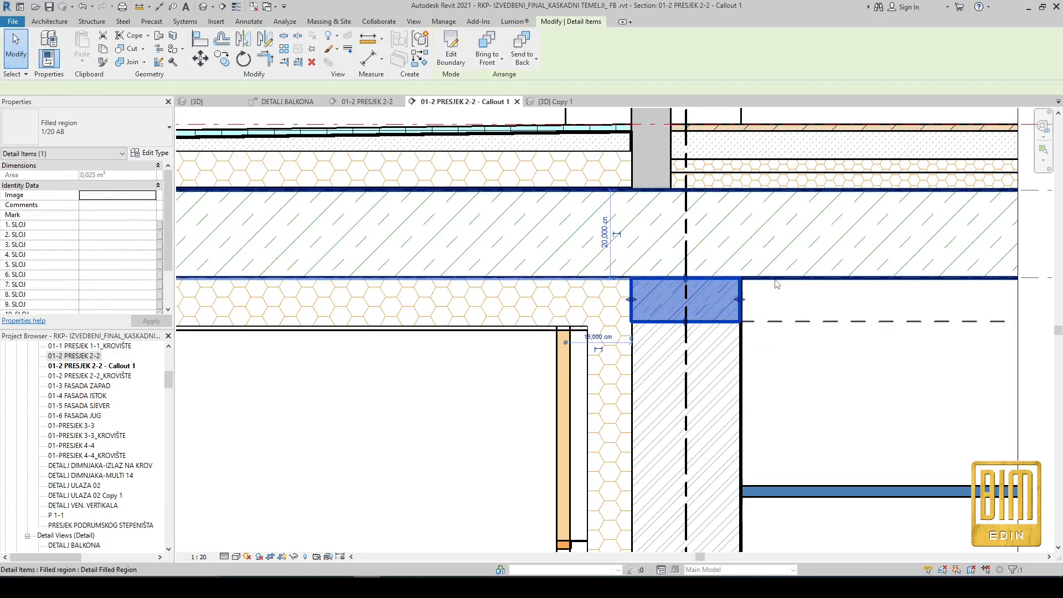
left_click(795, 360)
scroll(792, 371, "down", 2)
scroll(721, 321, "down", 1)
left_click(717, 437)
left_click(805, 423)
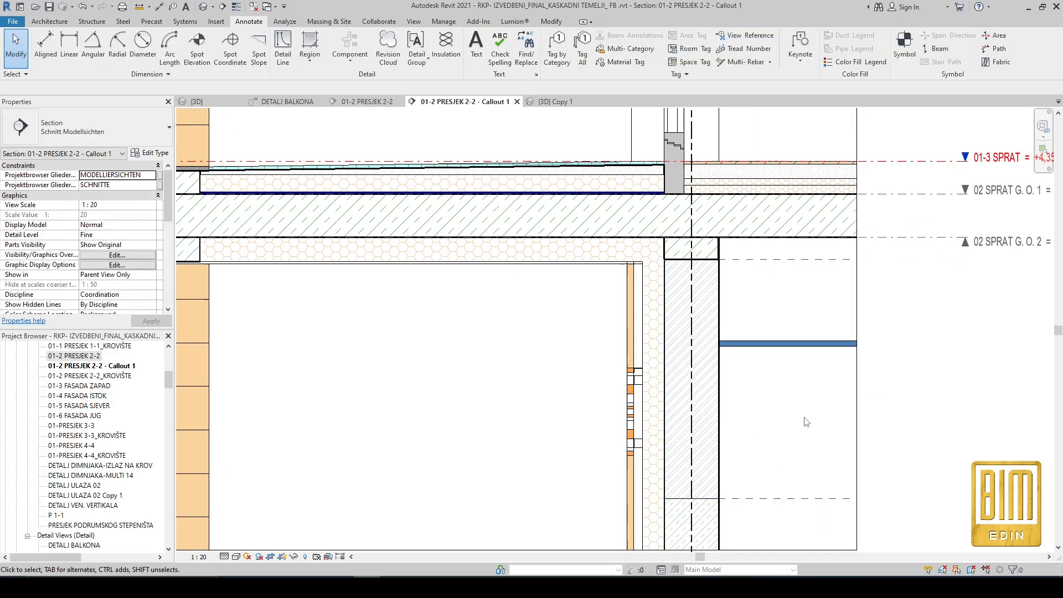
scroll(658, 187, "up", 3)
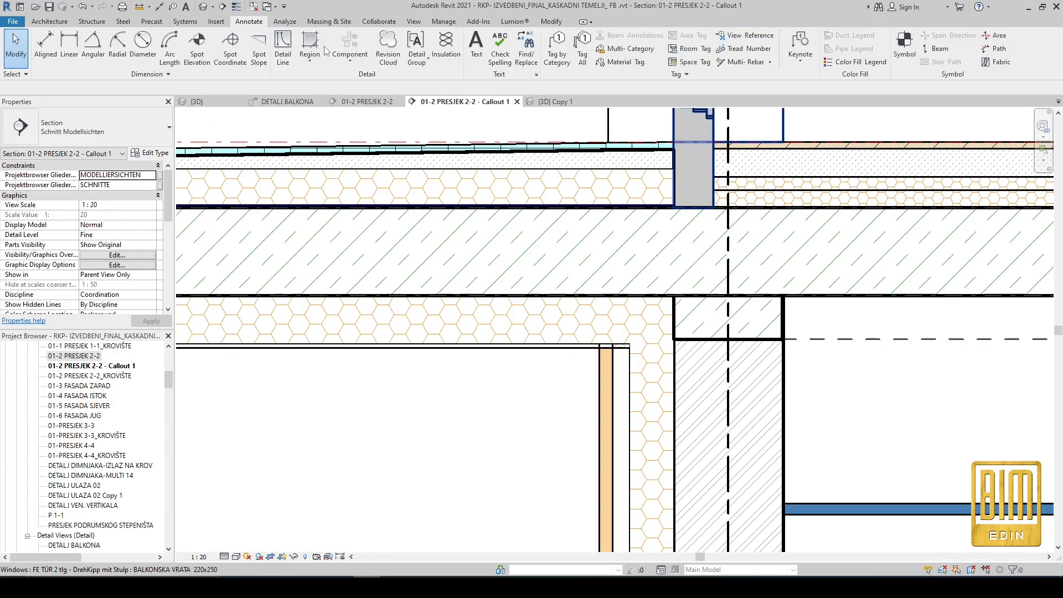
key("d")
key("l")
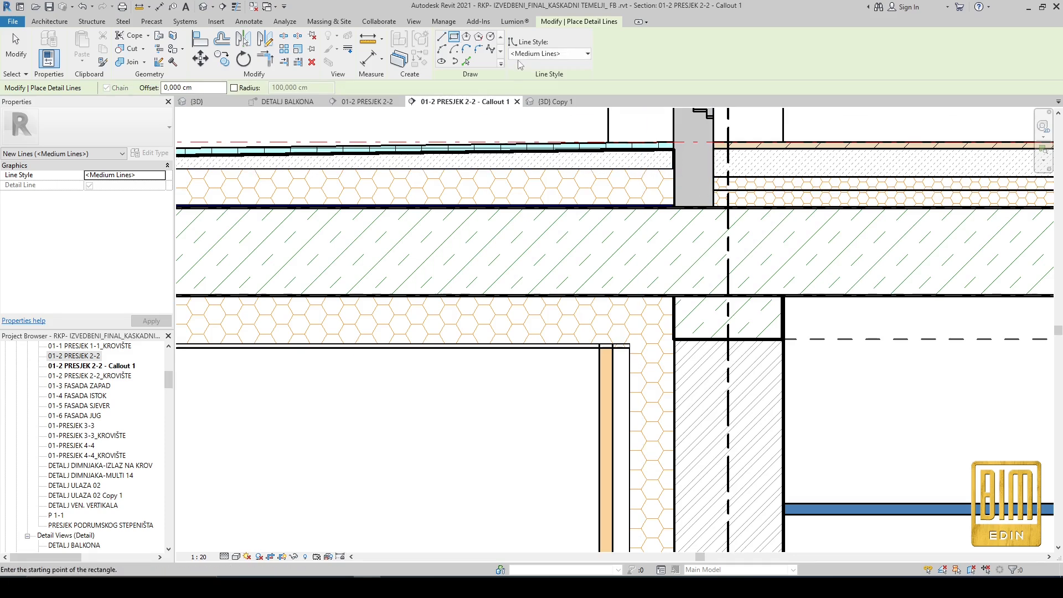
scroll(795, 297, "down", 2)
scroll(831, 226, "up", 2)
left_click(440, 156)
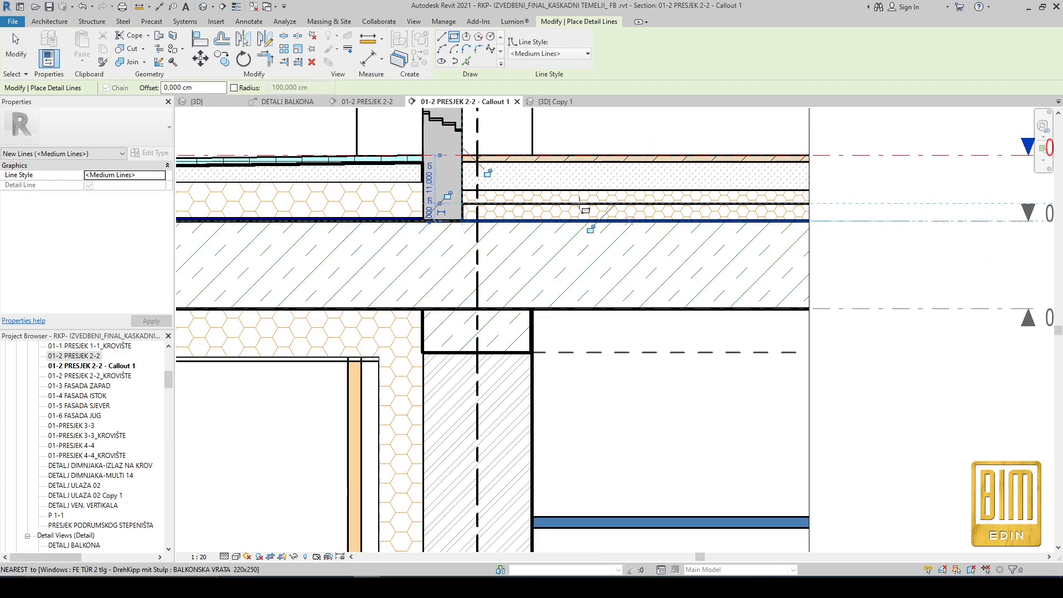
key("Escape")
key("Escape")
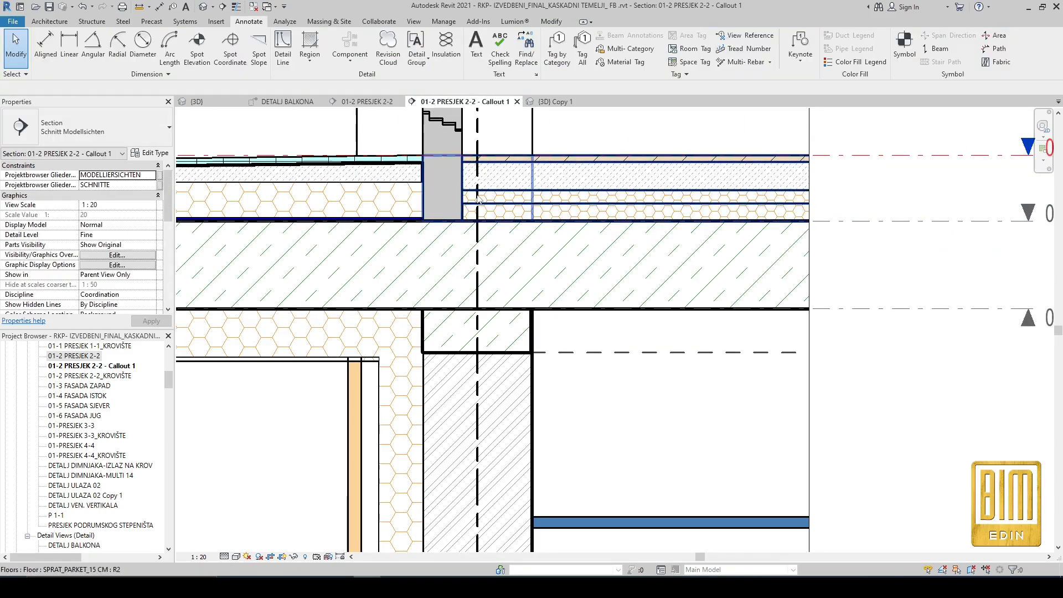
Step: Create a 4 cm high filled region over the interior floor's lower insulation layer, extending past the crop boundary, with <Thin Lines> as its outline style
key("f")
key("r")
left_click(932, 222)
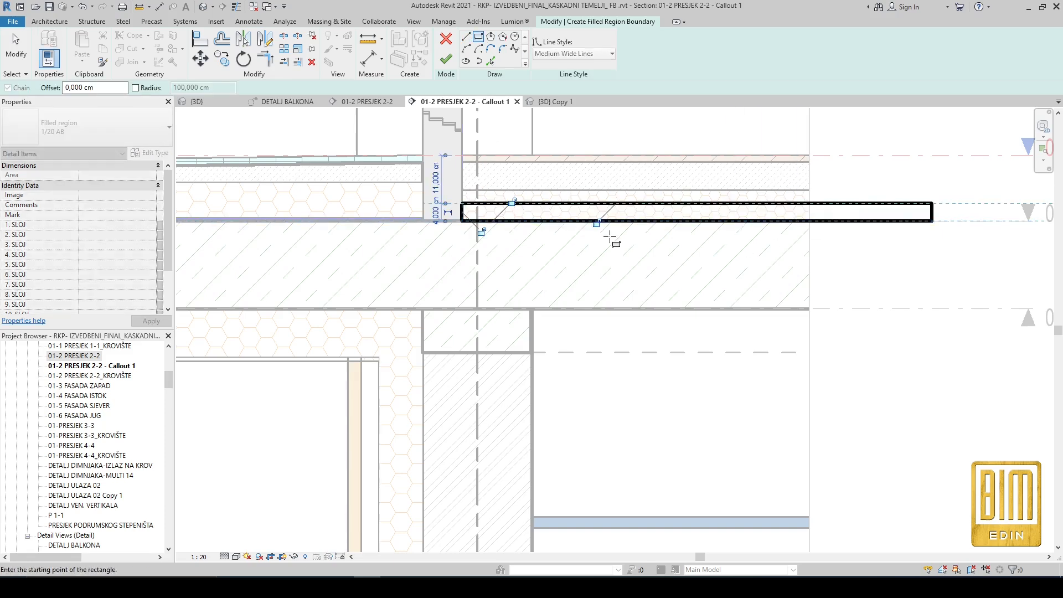
key("Escape")
key("Tab")
left_click(462, 213)
left_click(550, 56)
scroll(576, 160, "up", 10)
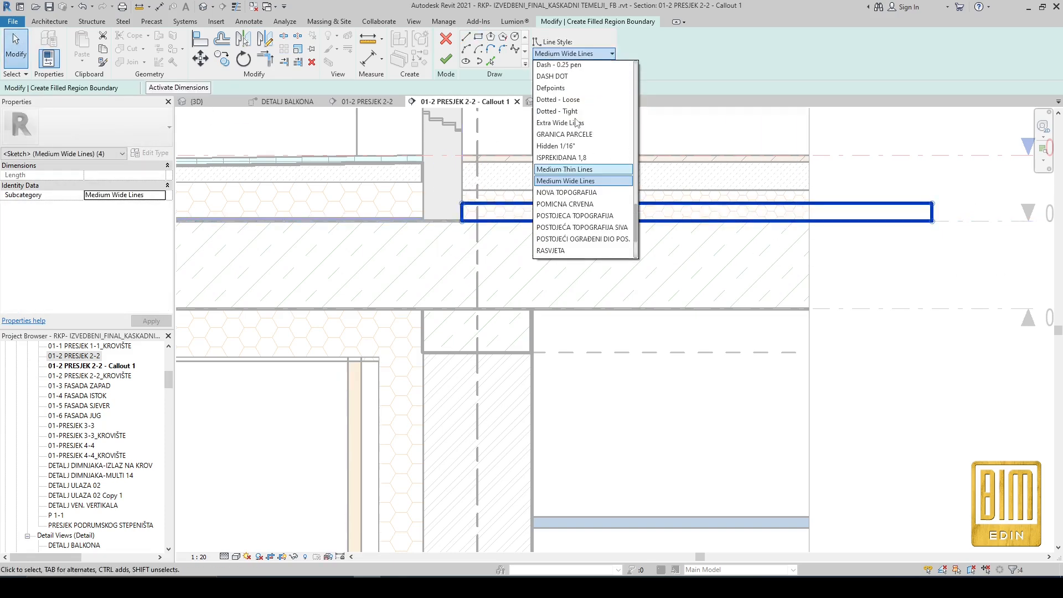
left_click(559, 77)
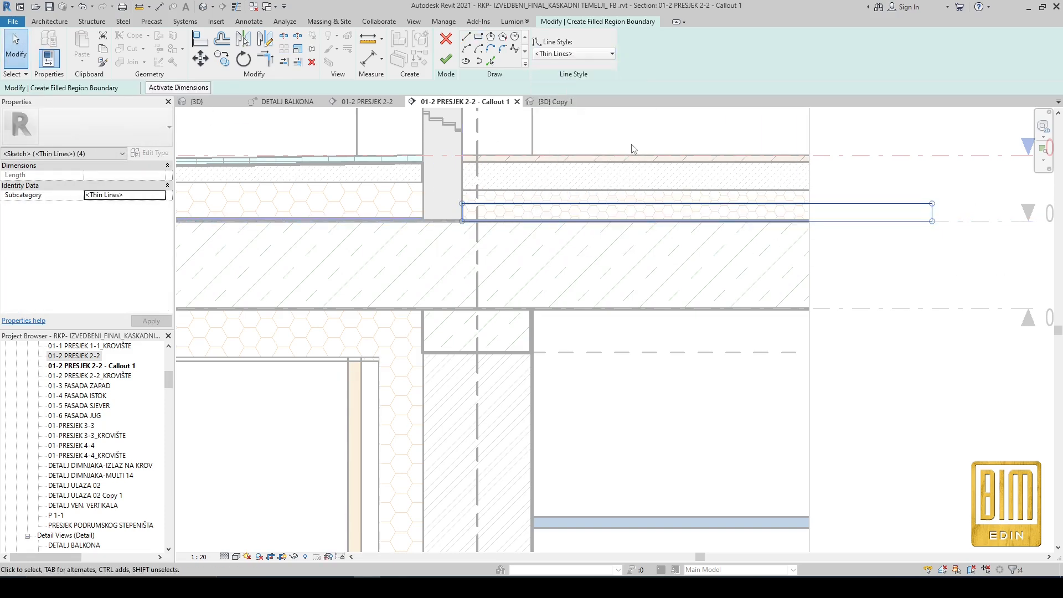
left_click(446, 59)
Step: Copy the insulation region onto the interior floor's upper insulation layer and adjust its edge to fit that layer
left_click(222, 61)
scroll(470, 208, "up", 2)
key("Escape")
left_click(468, 203)
key("c")
key("o")
left_click(458, 200)
left_click(458, 182)
left_click_drag(814, 209, 814, 201)
scroll(632, 240, "down", 2)
left_click(836, 252)
left_click(526, 205)
scroll(690, 264, "down", 2)
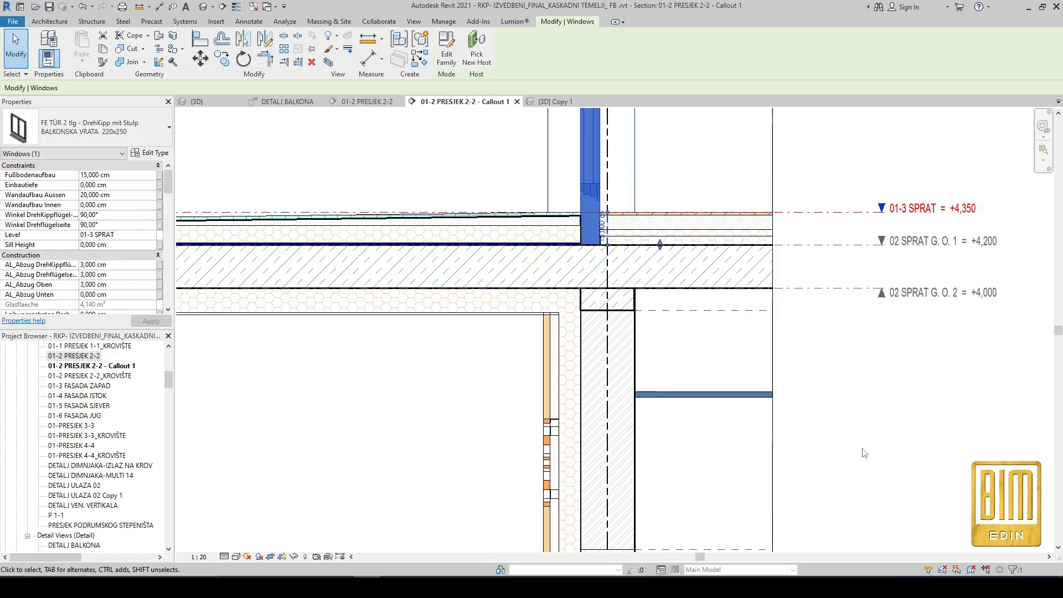
left_click(865, 453)
scroll(635, 192, "up", 3)
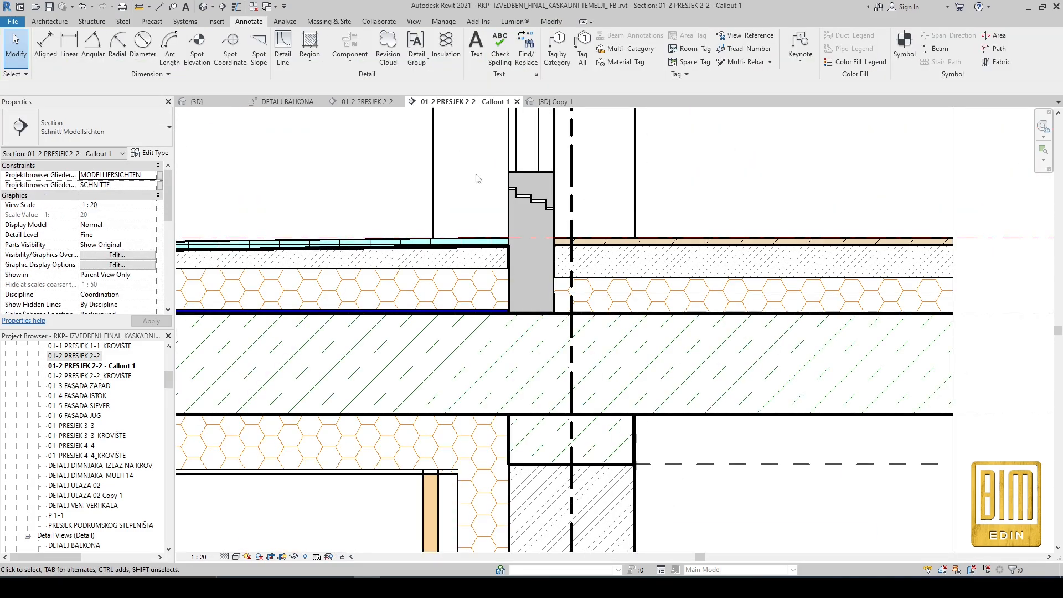
Step: Copy the upper insulation region onto the interior screed layer and change the copy's type to 1/20 ESTRIH
left_click(682, 284)
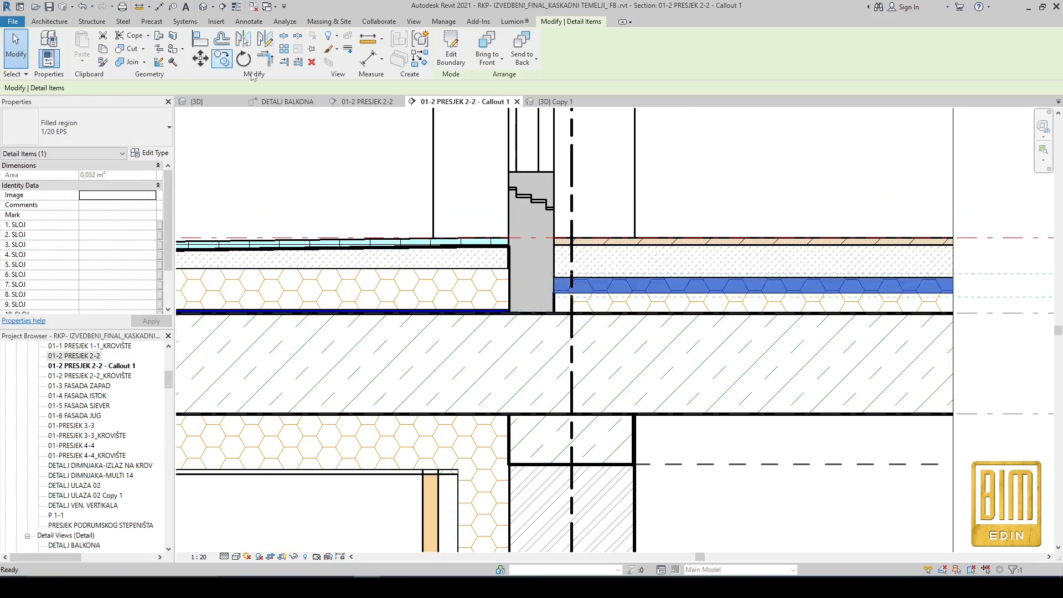
left_click(552, 248)
left_click(136, 134)
left_click(122, 185)
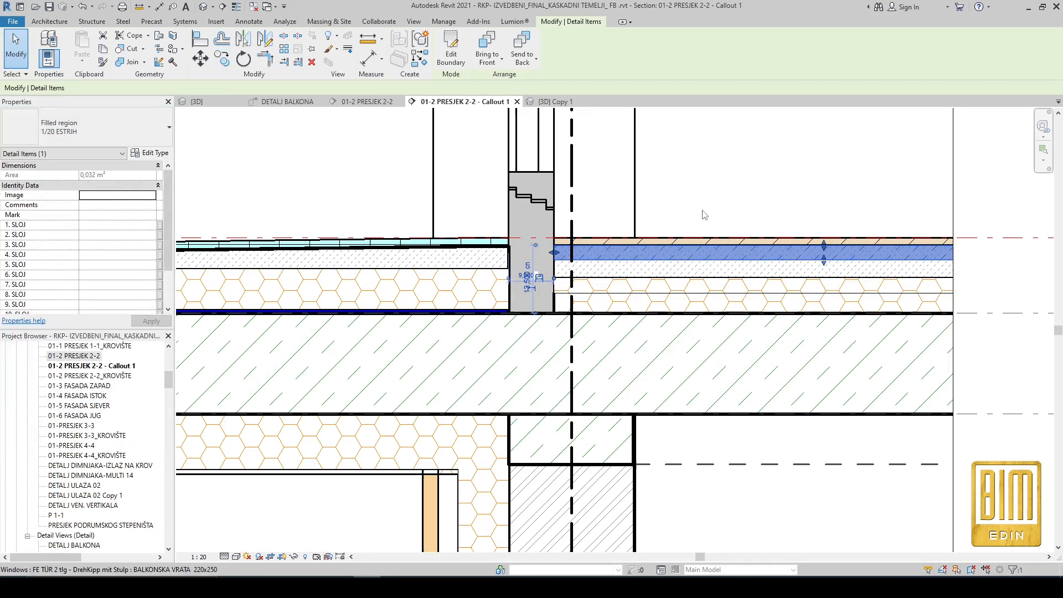
left_click(533, 216)
scroll(758, 273, "down", 2)
scroll(755, 273, "down", 4)
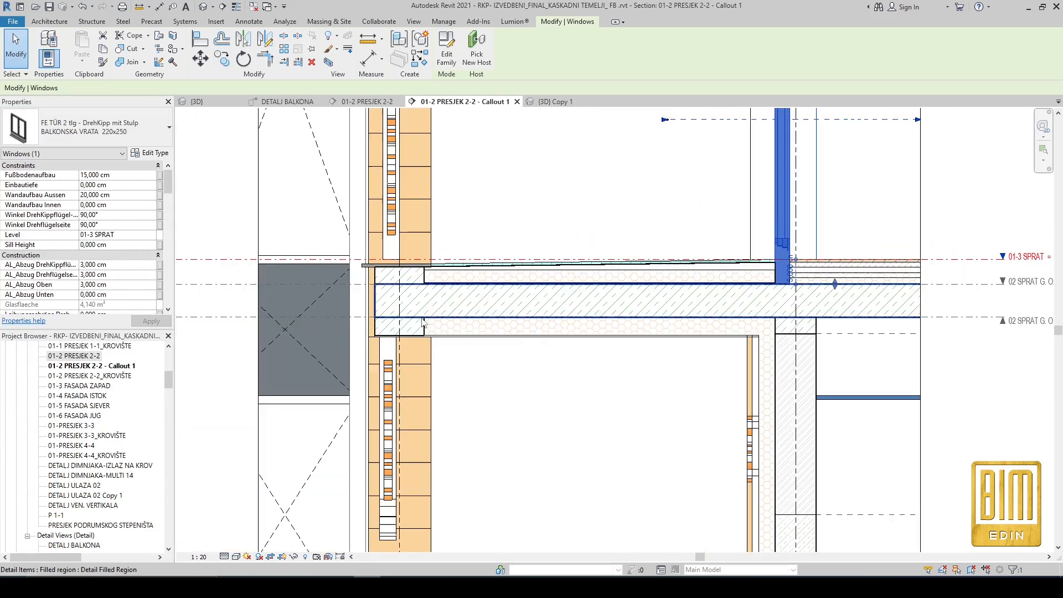
Step: Create a rectangular 1/20 AB filled region 25 cm wide over the lower tie beam, running past the crop's lower boundary
scroll(773, 493, "up", 2)
left_click(248, 21)
left_click(308, 44)
scroll(702, 447, "up", 3)
left_click(668, 349)
left_click(761, 464)
left_click(445, 59)
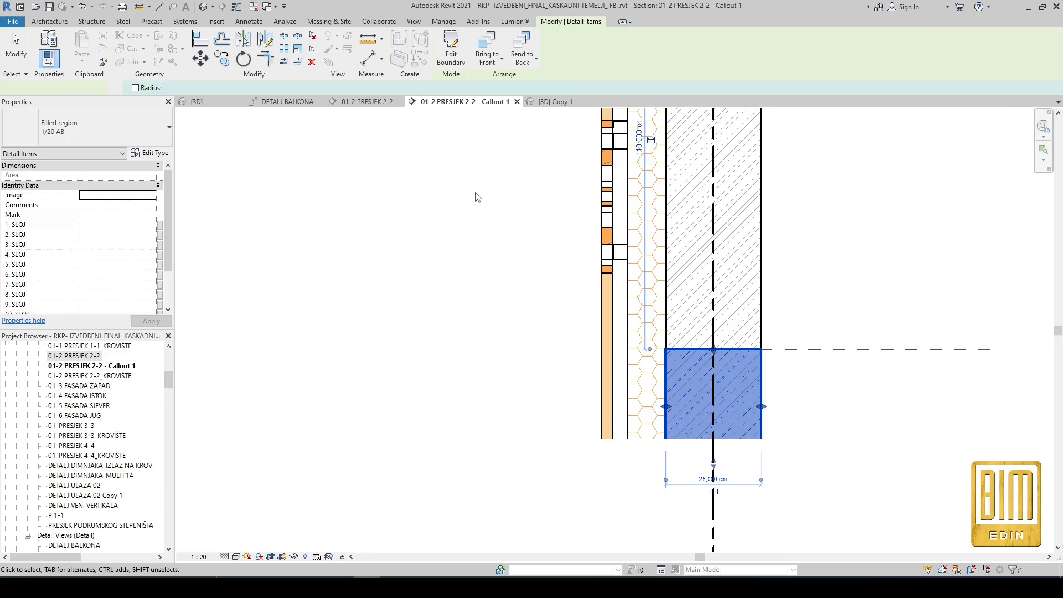
left_click(482, 250)
Step: Create a rectangular filled region over the masonry wall between the two tie beams, aligning its lower edge with the lower beam
scroll(486, 252, "down", 2)
scroll(693, 480, "down", 1)
scroll(642, 155, "up", 1)
left_click(310, 45)
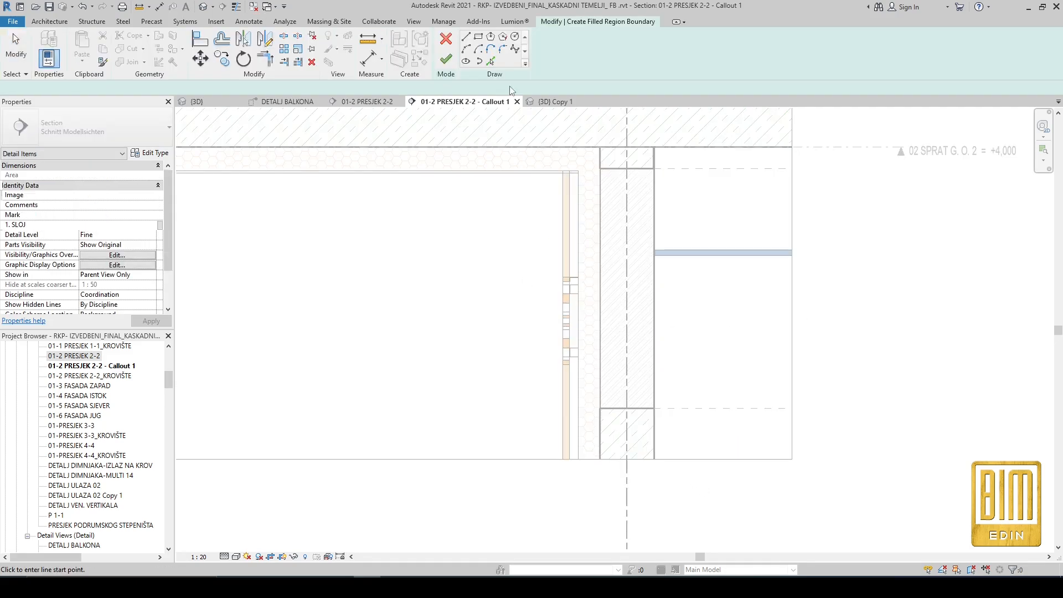
left_click(655, 408)
scroll(664, 412, "up", 2)
left_click(201, 39)
left_click(646, 412)
left_click(647, 387)
left_click(446, 59)
Step: Change the wall region's type to 1/20 ZIDANI ZID
left_click(114, 125)
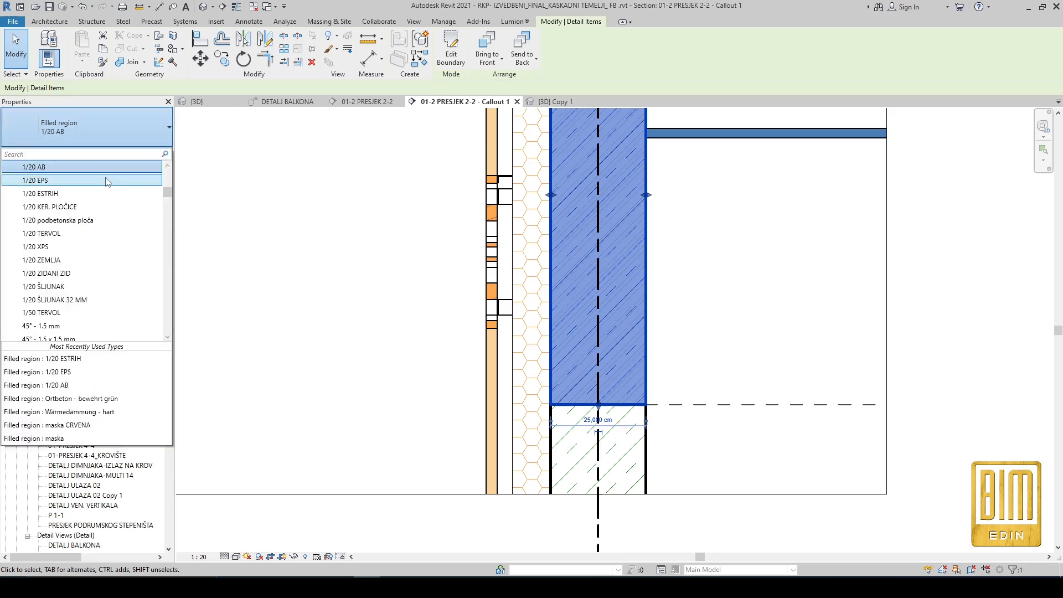
left_click(109, 260)
scroll(423, 283, "down", 3)
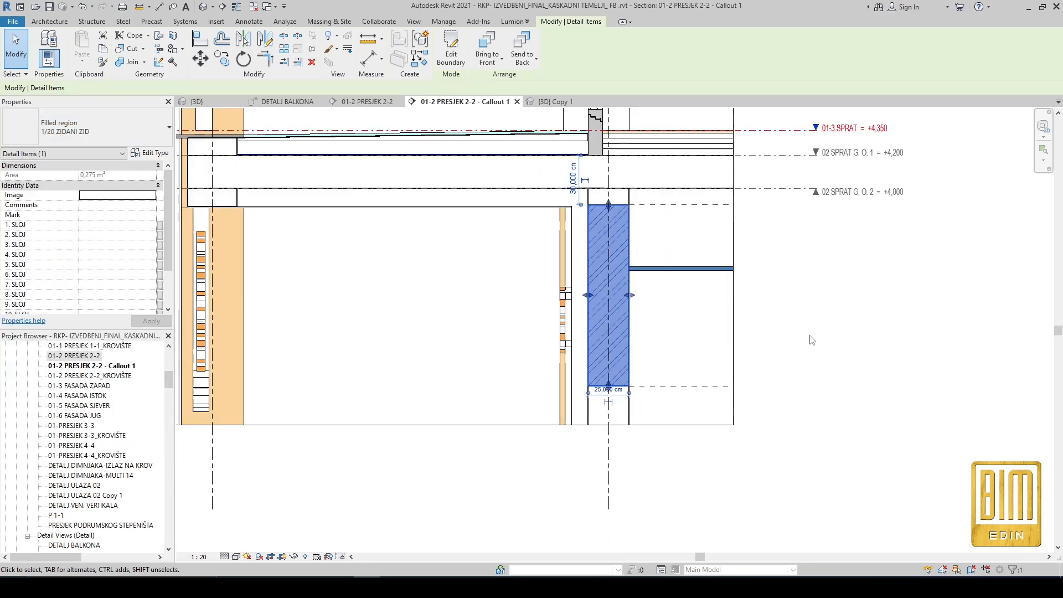
key("Escape")
scroll(609, 268, "down", 1)
scroll(610, 268, "down", 1)
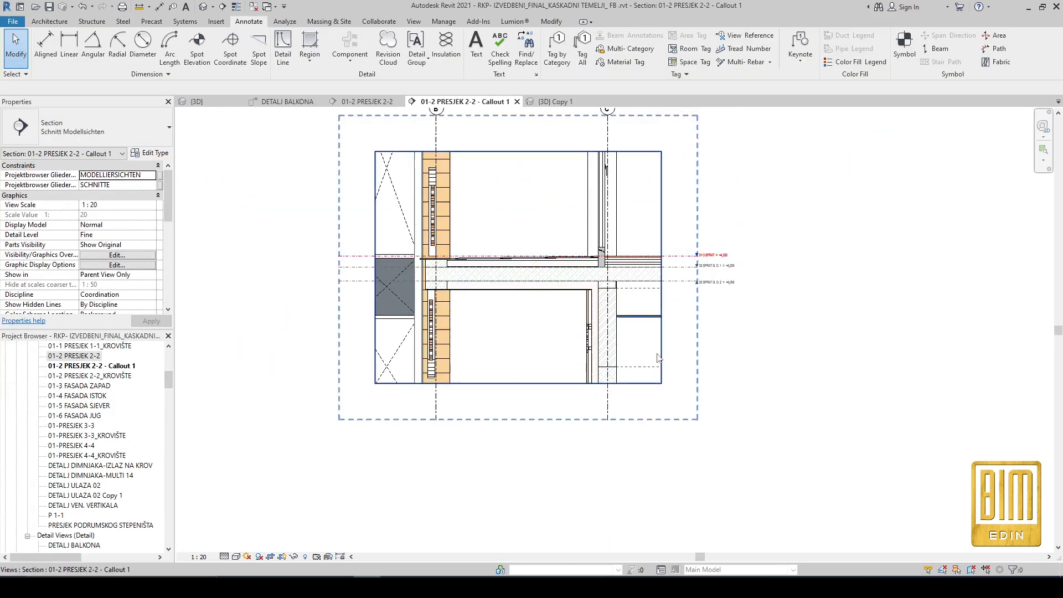
scroll(643, 352, "up", 3)
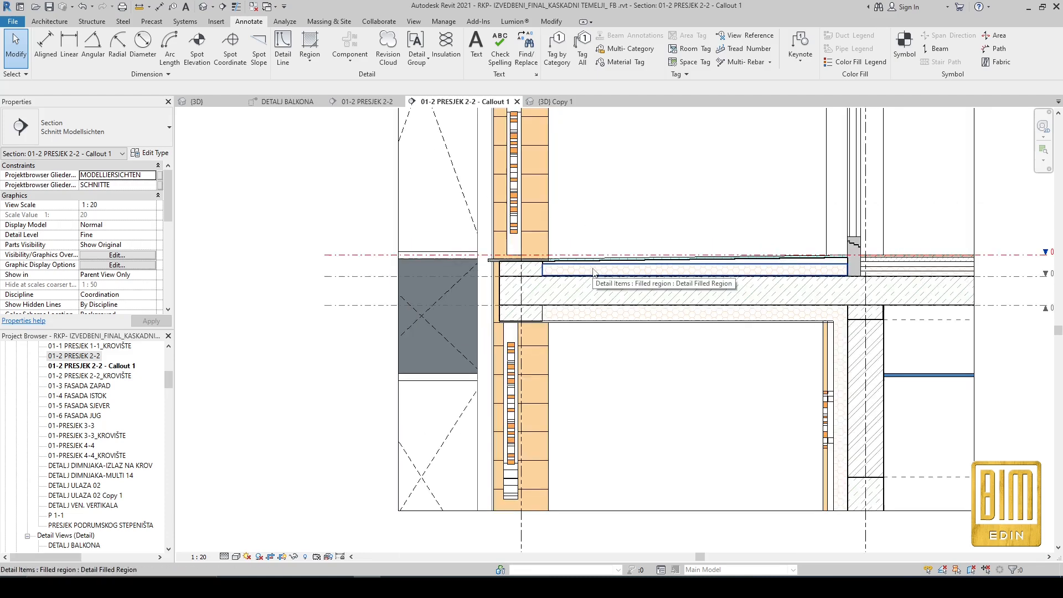
Step: Copy the lower break line at the orange wall from the DETALJ BALKONA view and paste it into the section callout
key("z")
key("f")
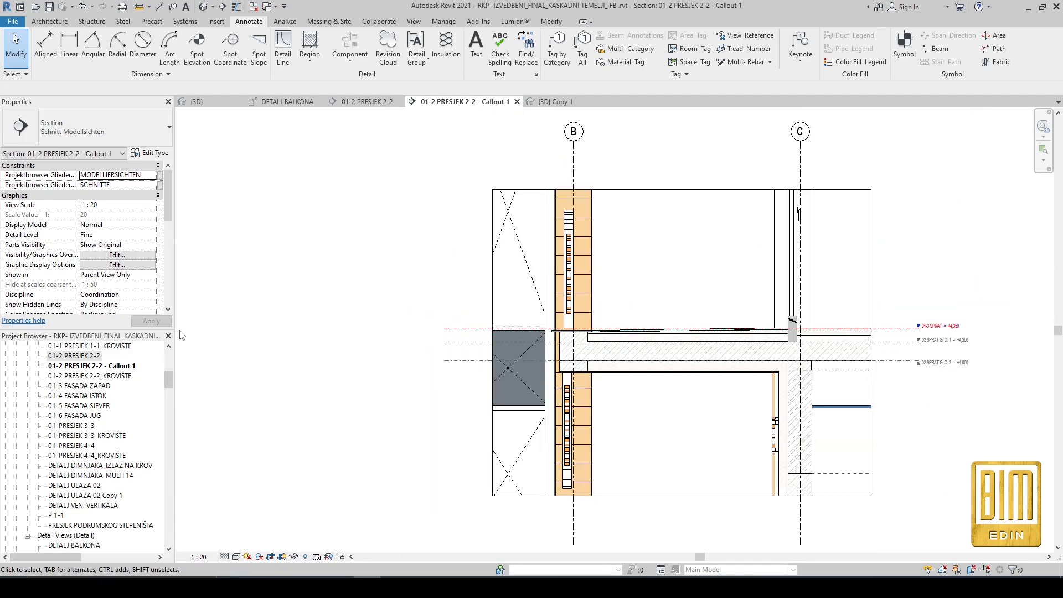
left_click(275, 105)
left_click(555, 528)
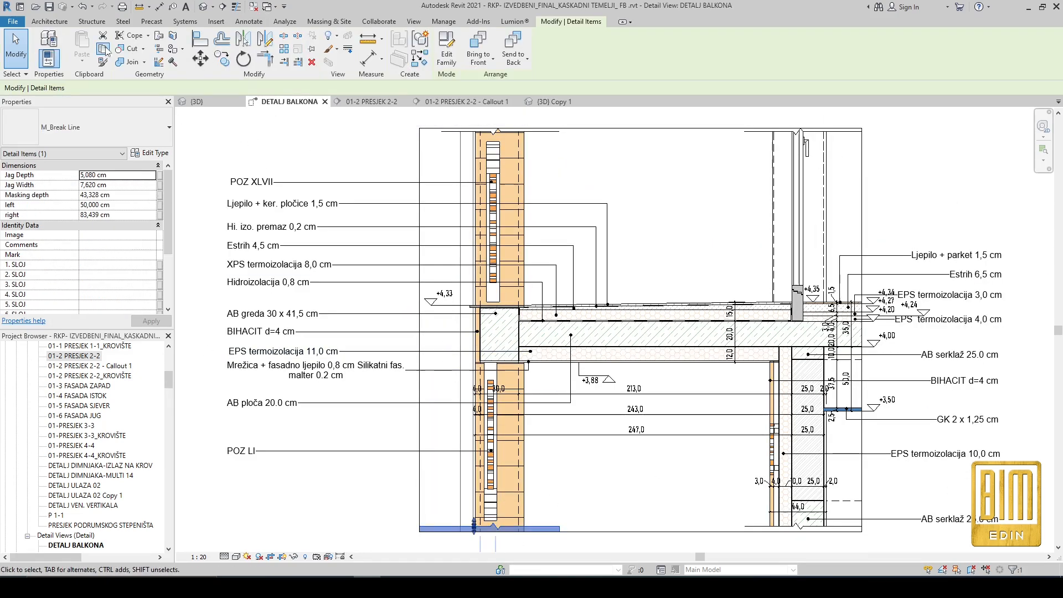
left_click(468, 102)
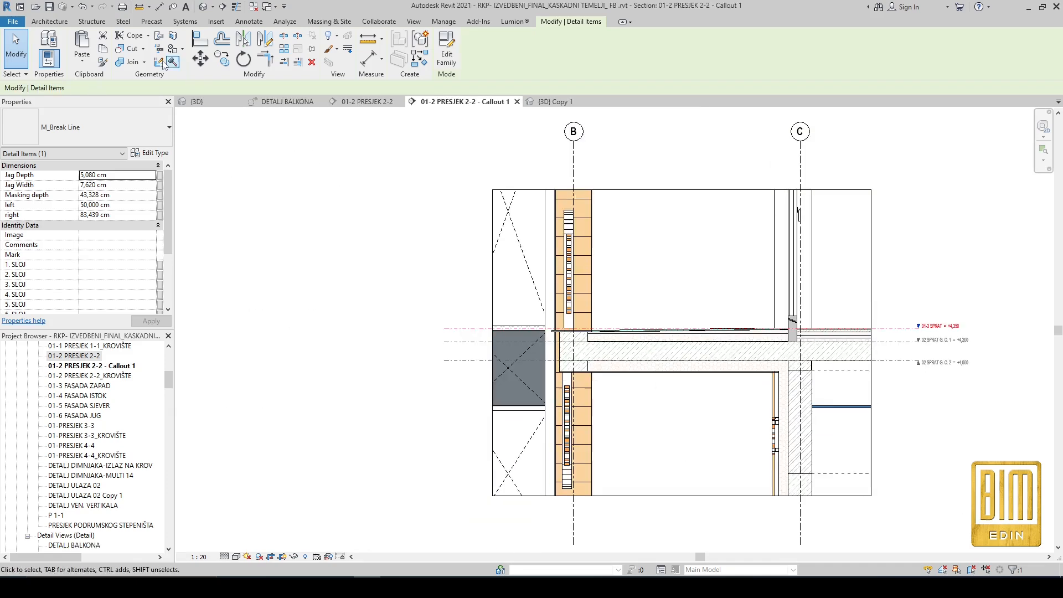
left_click(82, 62)
left_click(113, 166)
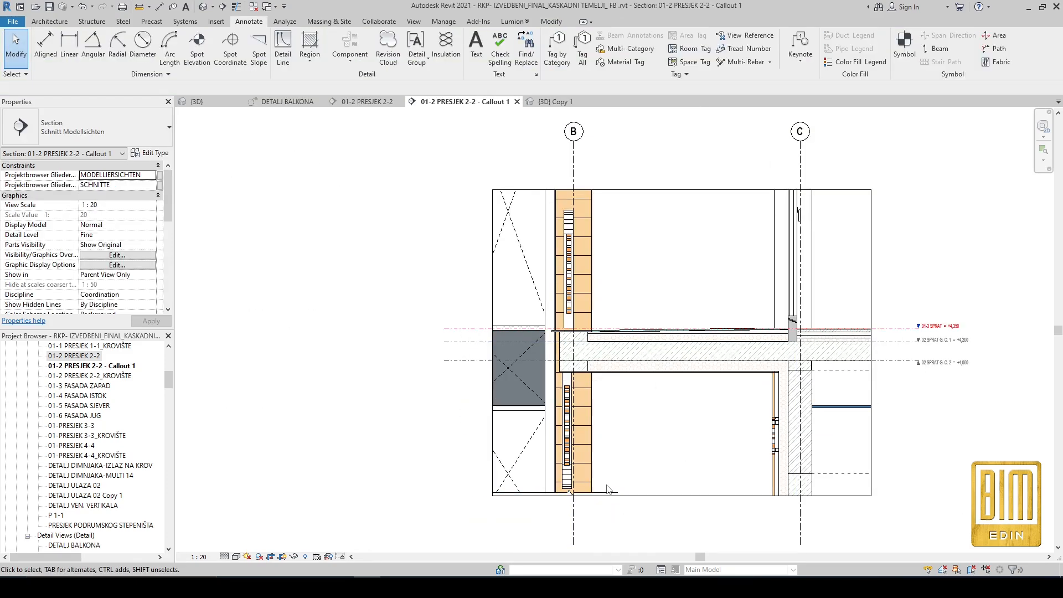
Step: Copy the break line to the foot of the wall at grid C and shift it along the crop edge to fit the wall
left_click(223, 59)
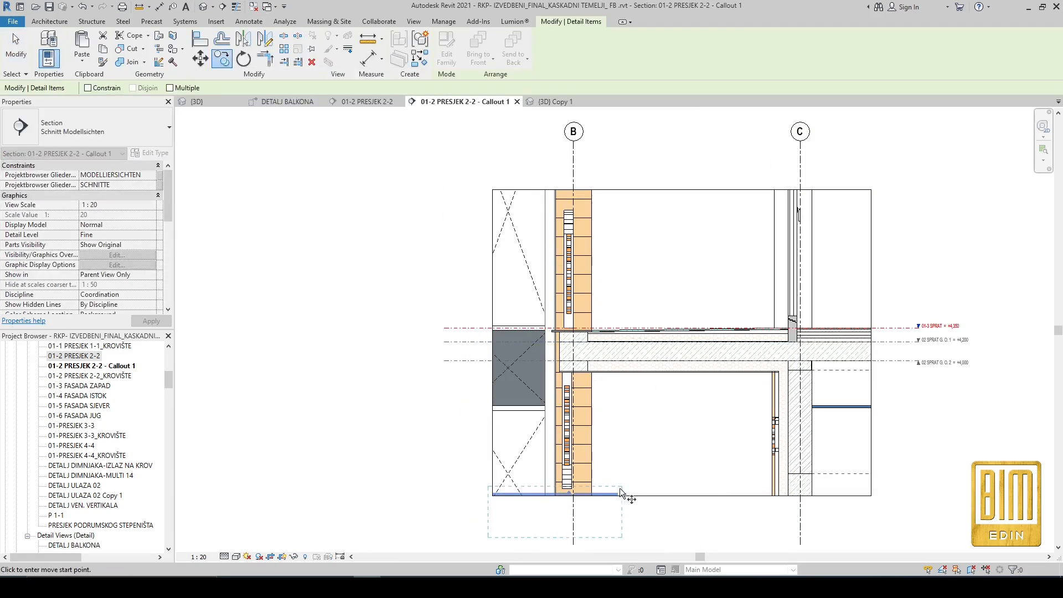
left_click(861, 491)
scroll(831, 493, "up", 3)
left_click(596, 351)
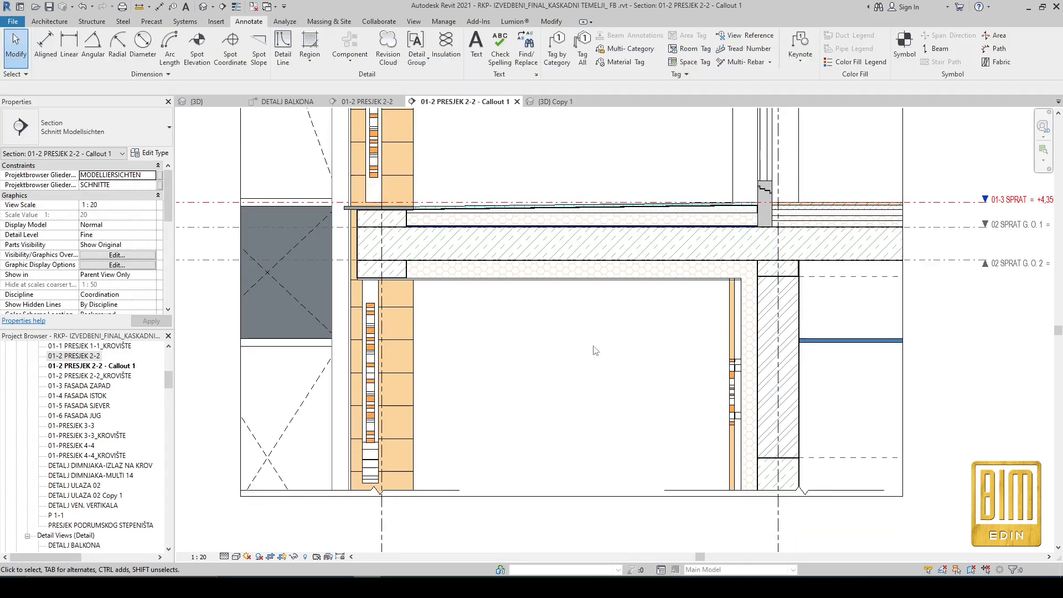
left_click(804, 493)
scroll(703, 518, "up", 5)
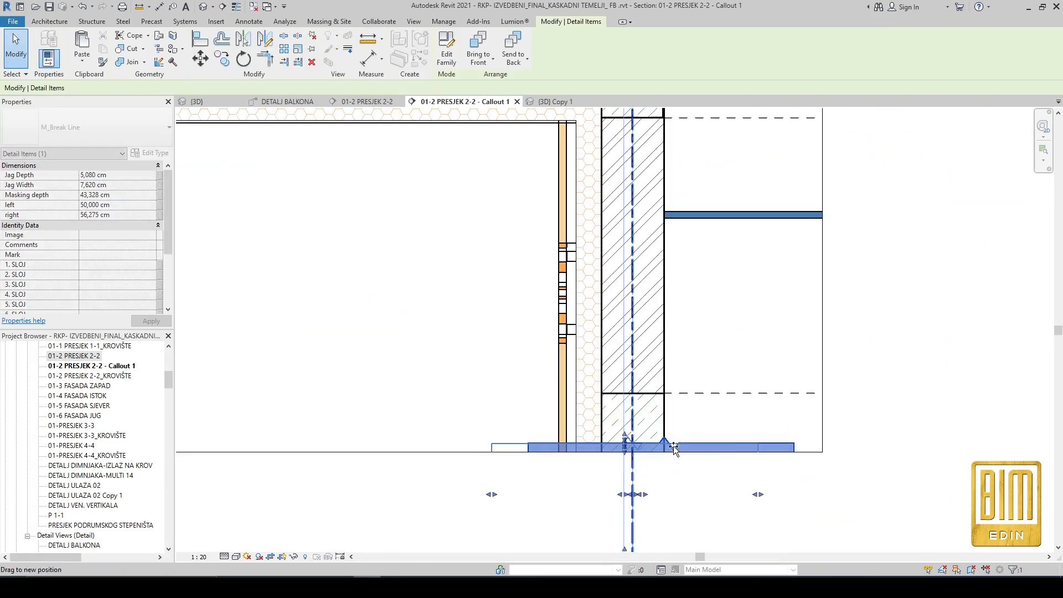
key("Escape")
scroll(723, 425, "down", 3)
scroll(529, 424, "down", 2)
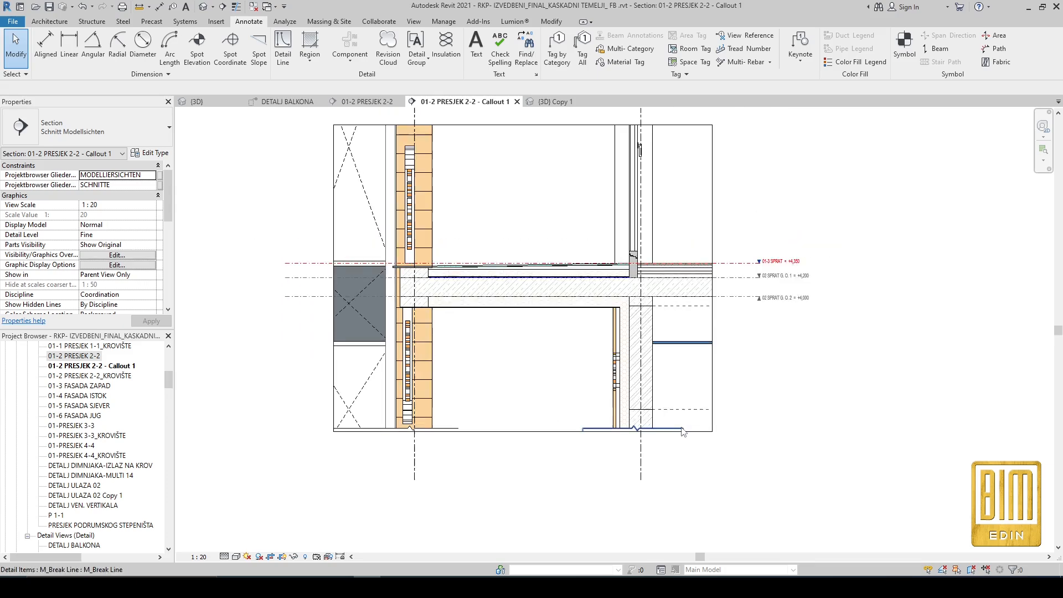
Step: Copy the grid C break line into the open area below the slab and rotate the copy 90 degrees
left_click(681, 430)
left_click(223, 60)
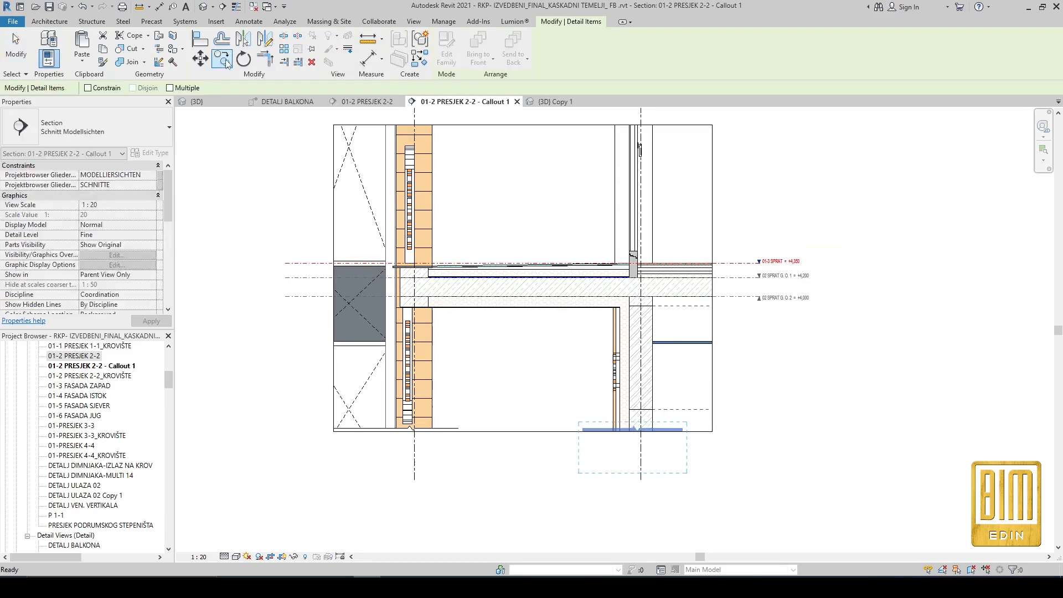
left_click(681, 431)
left_click(559, 342)
left_click(488, 189)
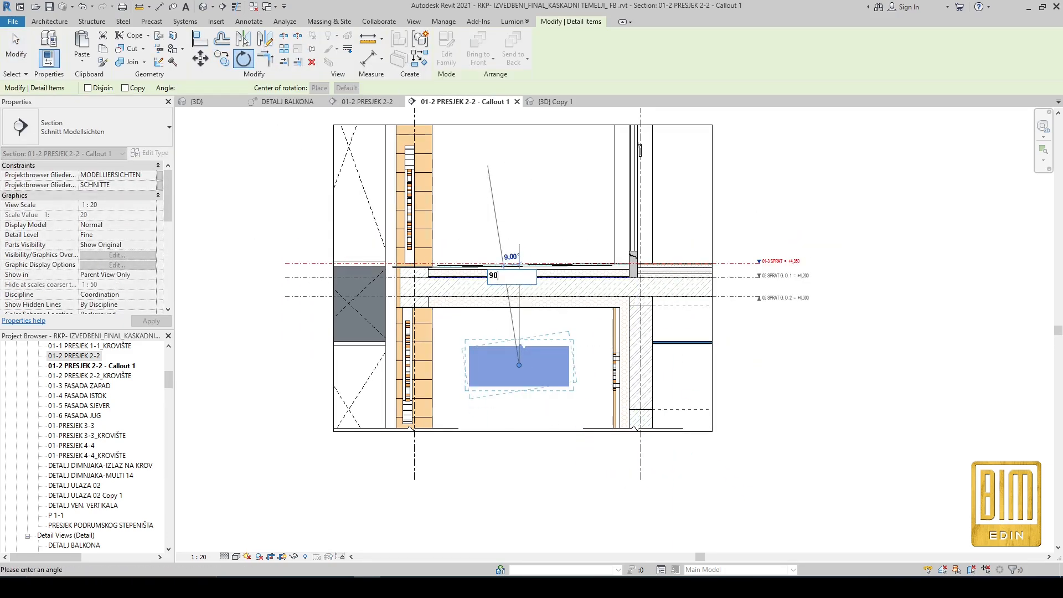
type("90")
key("Return")
Step: Move the rotated break line onto the crop edge where the interior slab and floor layers are cut off
key("m")
key("v")
left_click(705, 319)
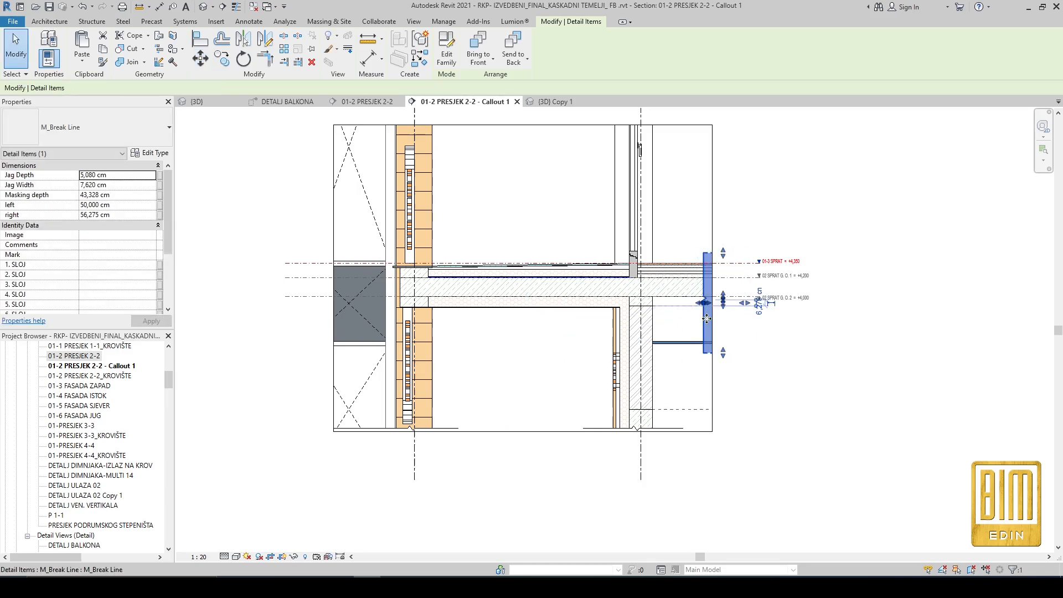
key("Escape")
scroll(727, 279, "up", 2)
scroll(644, 392, "down", 2)
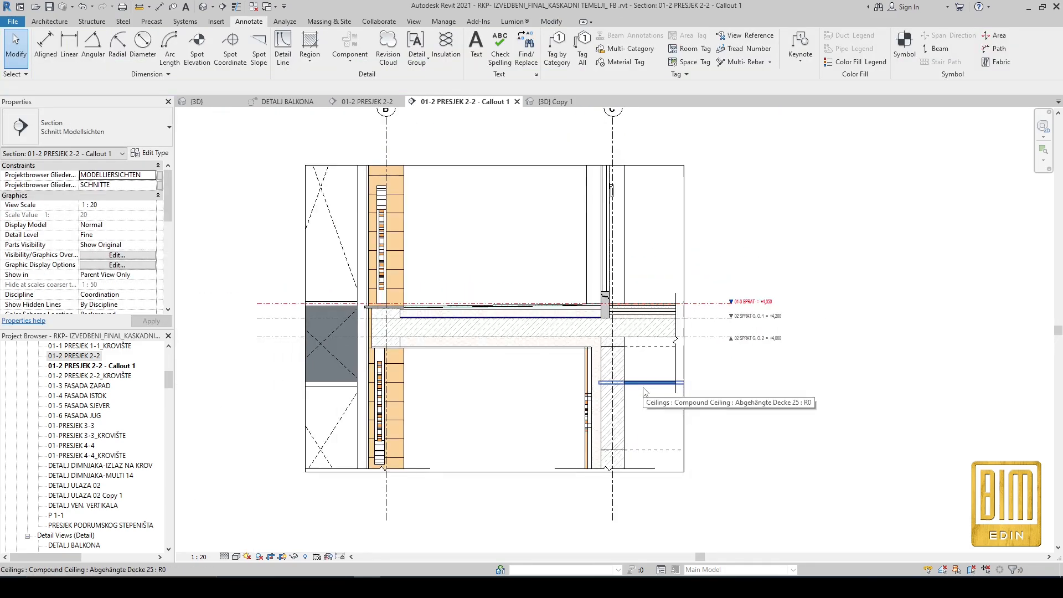
Step: Copy the vertical break line, rotating the copy to horizontal and placing it on the crop's upper edge over the grid C wall
left_click(676, 367)
left_click(222, 58)
left_click(674, 362)
left_click(518, 226)
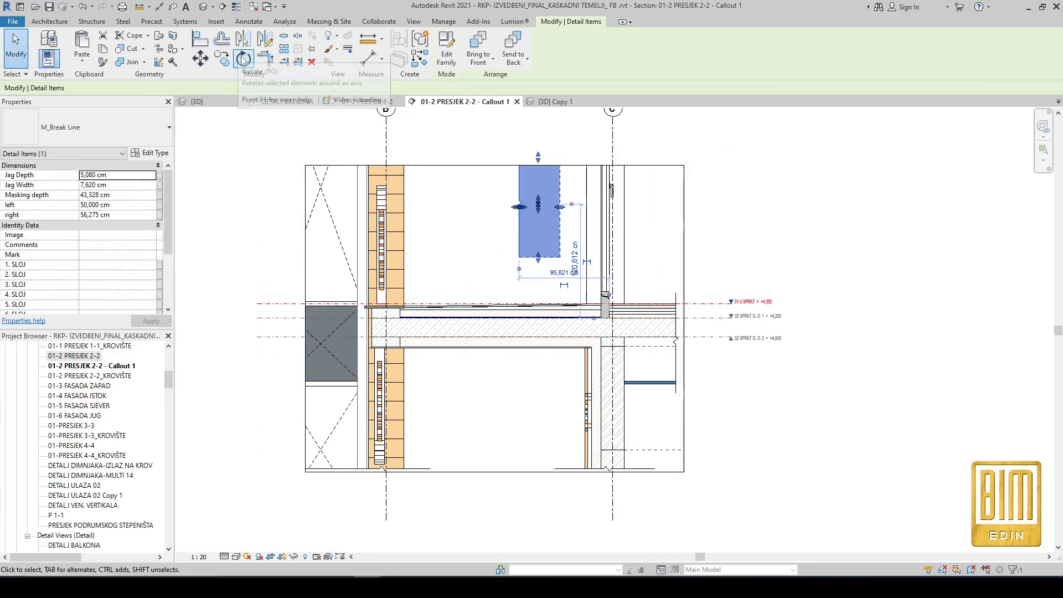
left_click(242, 59)
left_click(538, 145)
key("Return")
left_click_drag(565, 226, 629, 175)
Step: Copy the grid C break line along the crop's upper edge onto the wall at grid B
left_click(222, 59)
left_click(571, 174)
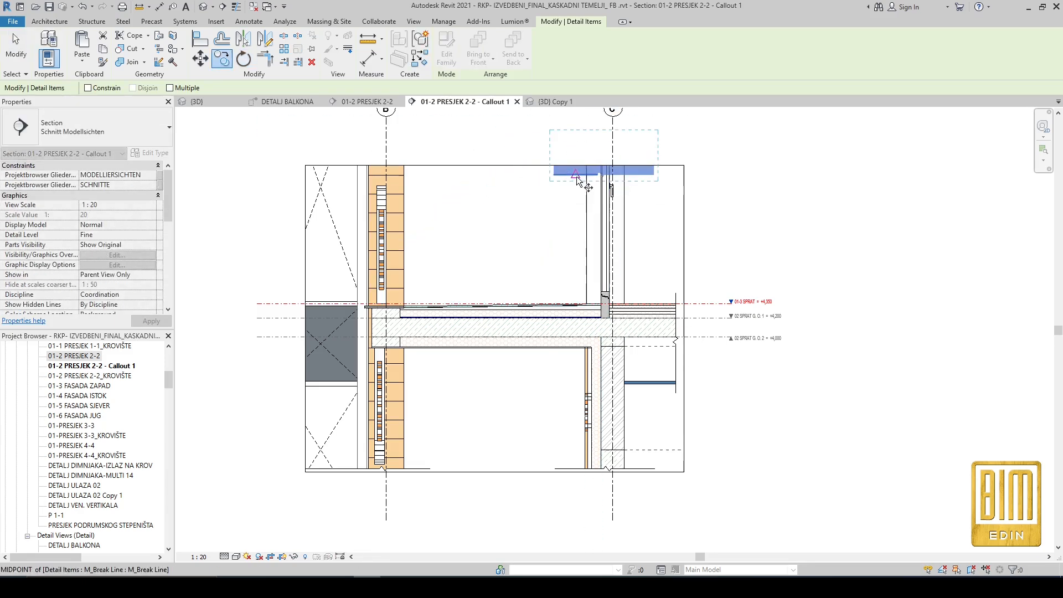
left_click(336, 176)
left_click_drag(336, 177, 350, 176)
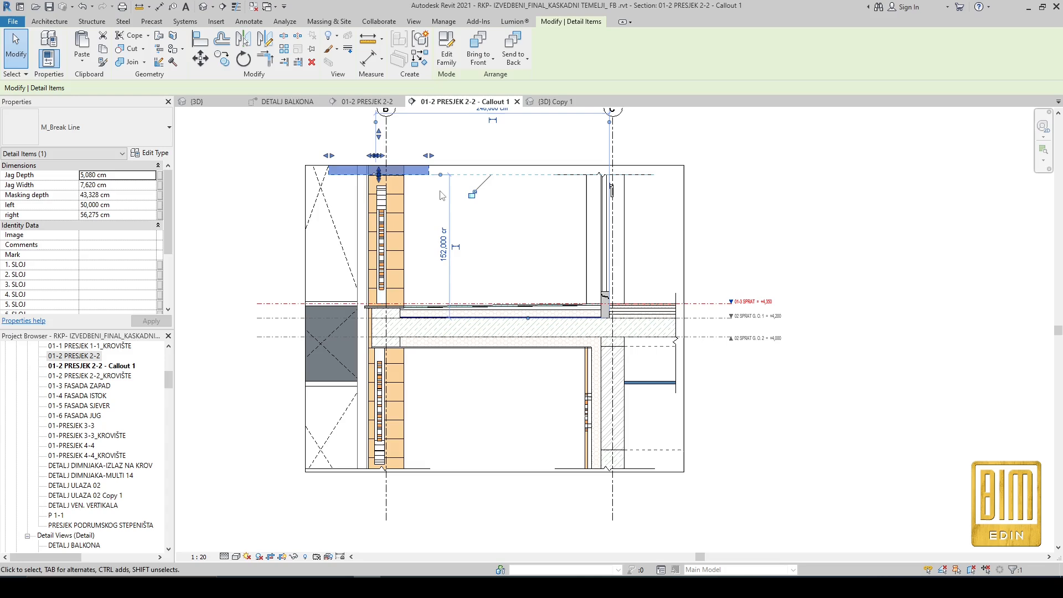
left_click(288, 212)
scroll(468, 219, "down", 2)
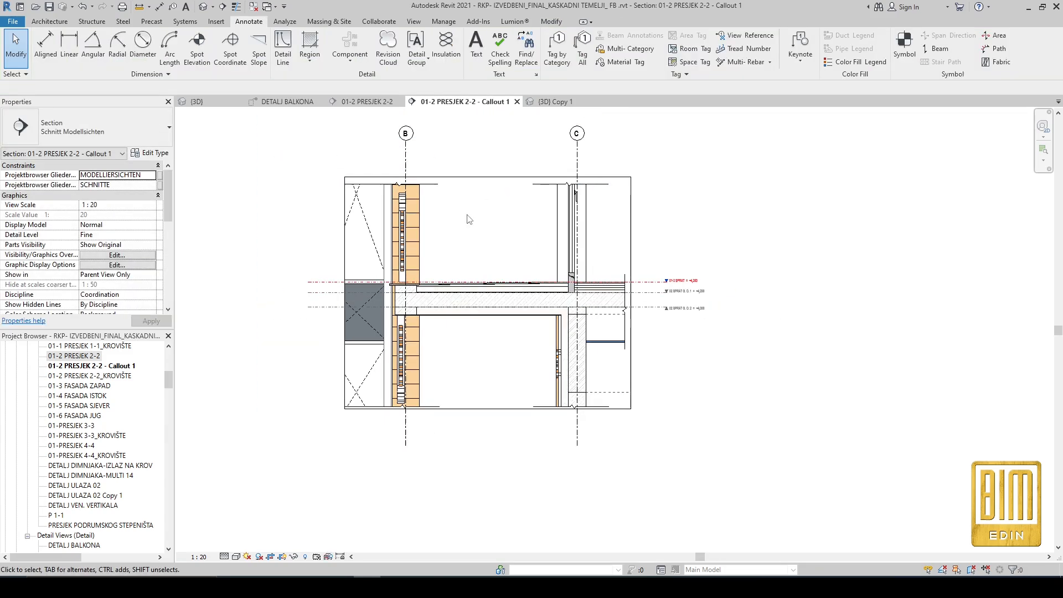
scroll(445, 269, "up", 5)
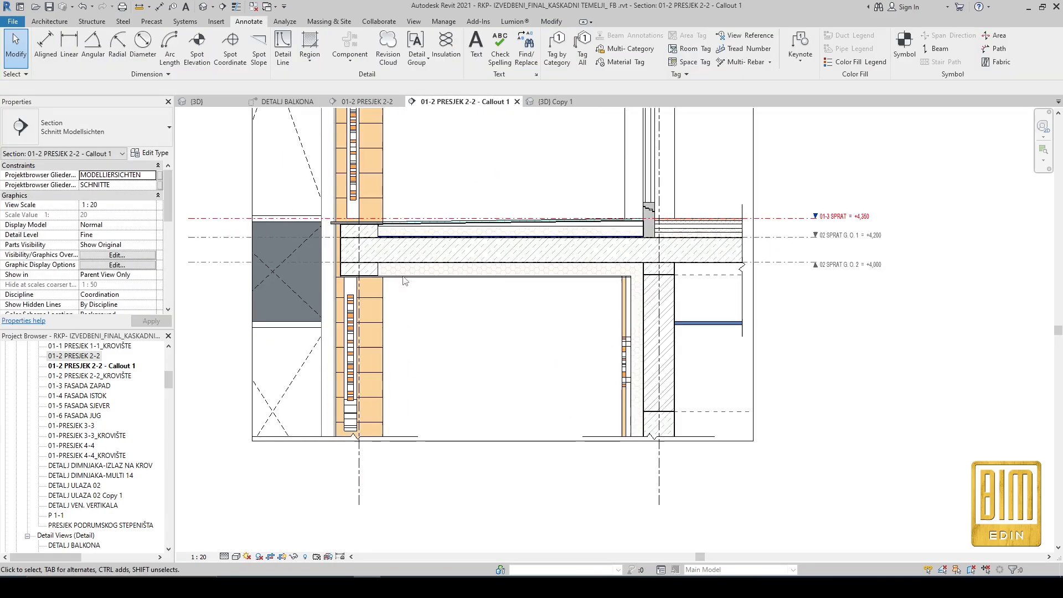
left_click(353, 61)
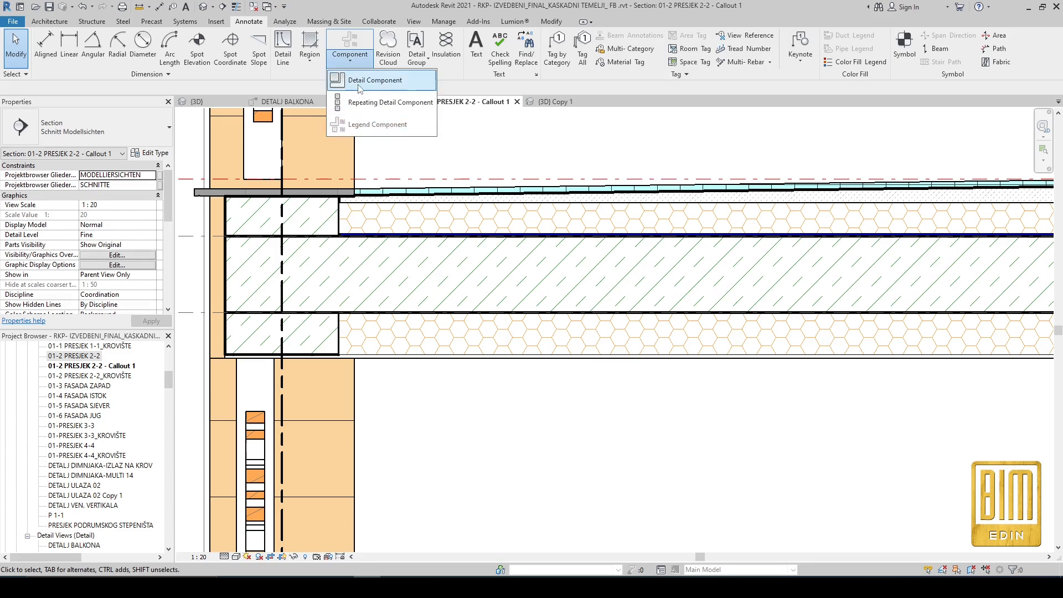
left_click(369, 80)
left_click(119, 133)
scroll(95, 246, "down", 10)
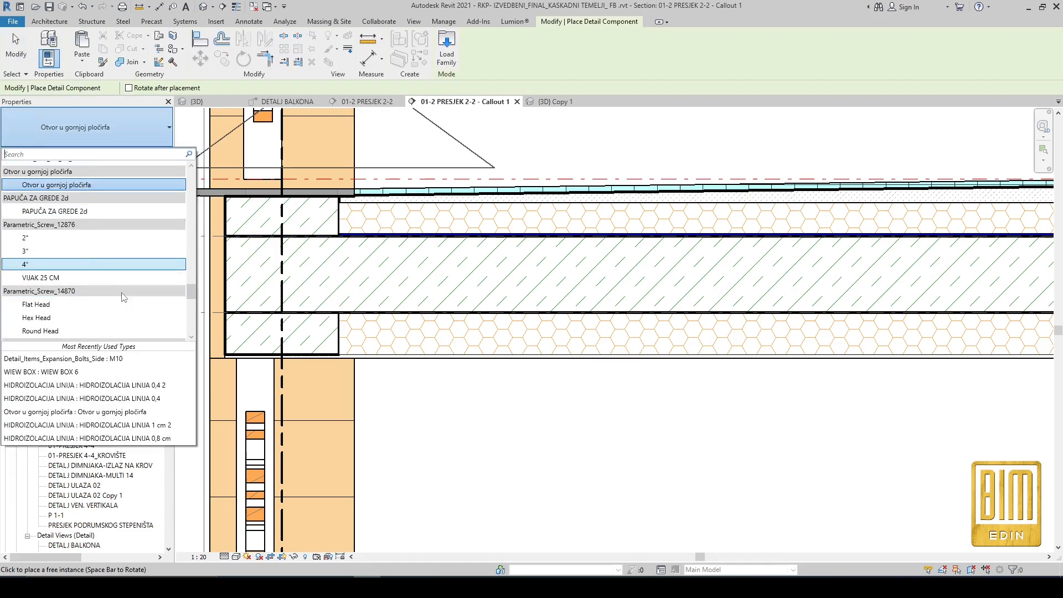
left_click(23, 58)
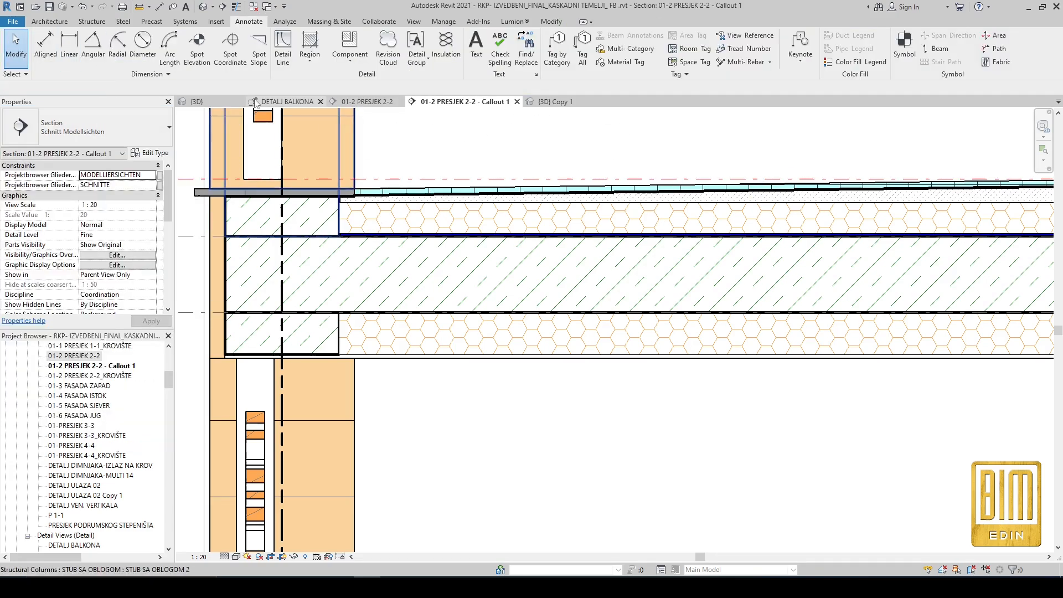
Step: Check the waterproofing line's type in the DETALJ BALKONA view and choose the HIDROIZOLACIJA LINIJA 0,8 cm detail component for the callout
left_click(289, 102)
left_click(554, 314)
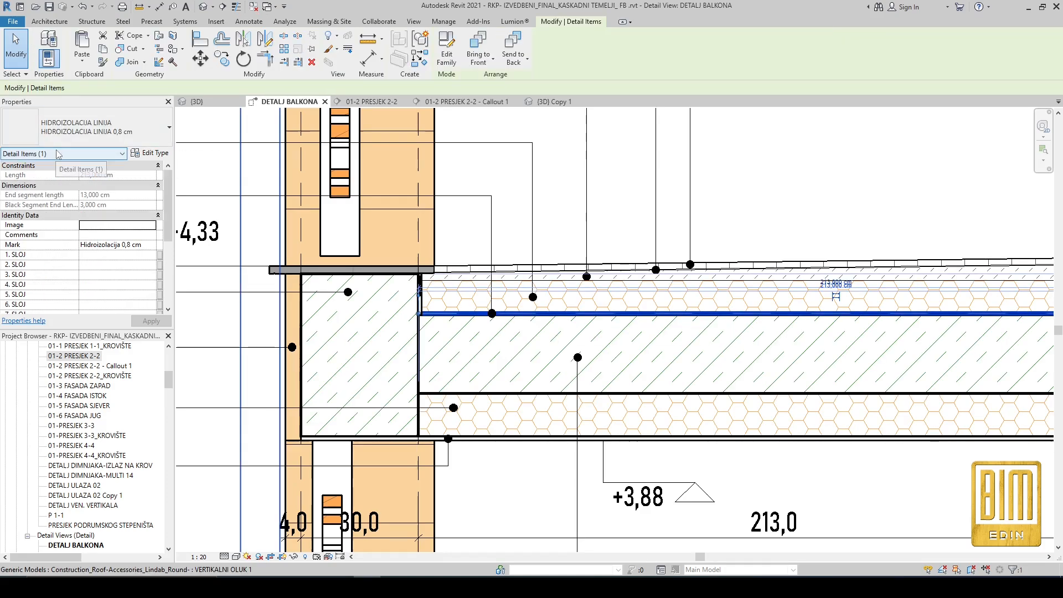
left_click(467, 101)
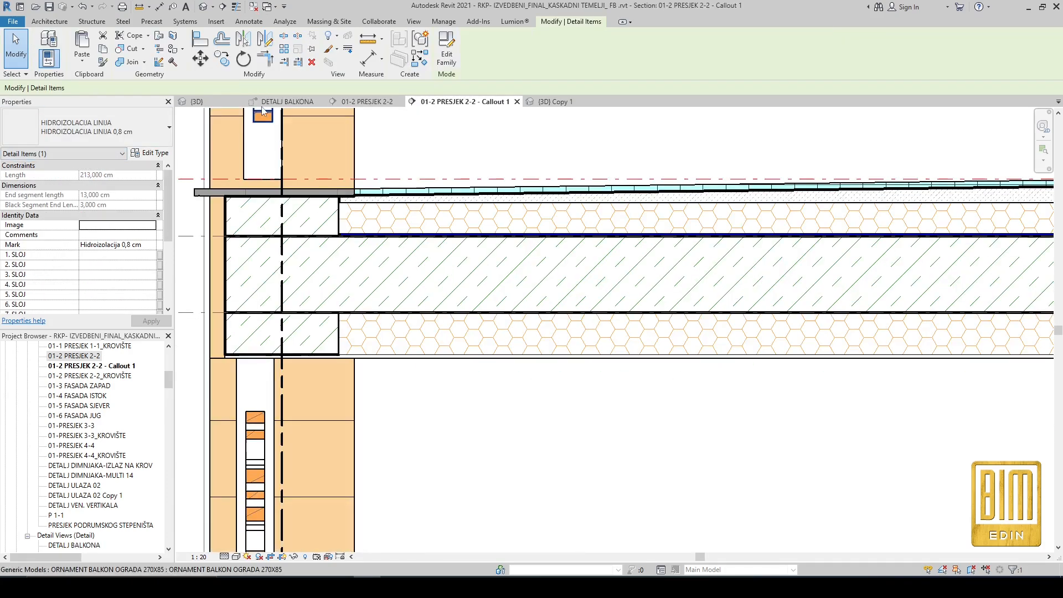
left_click(248, 21)
left_click(356, 49)
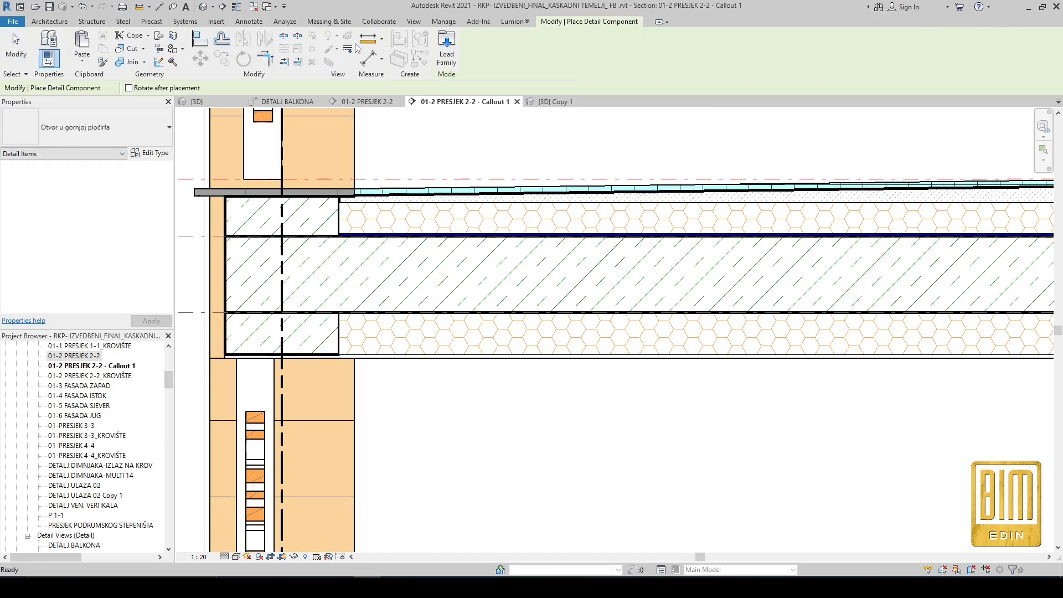
left_click(86, 126)
scroll(72, 217, "up", 10)
scroll(72, 217, "up", 2)
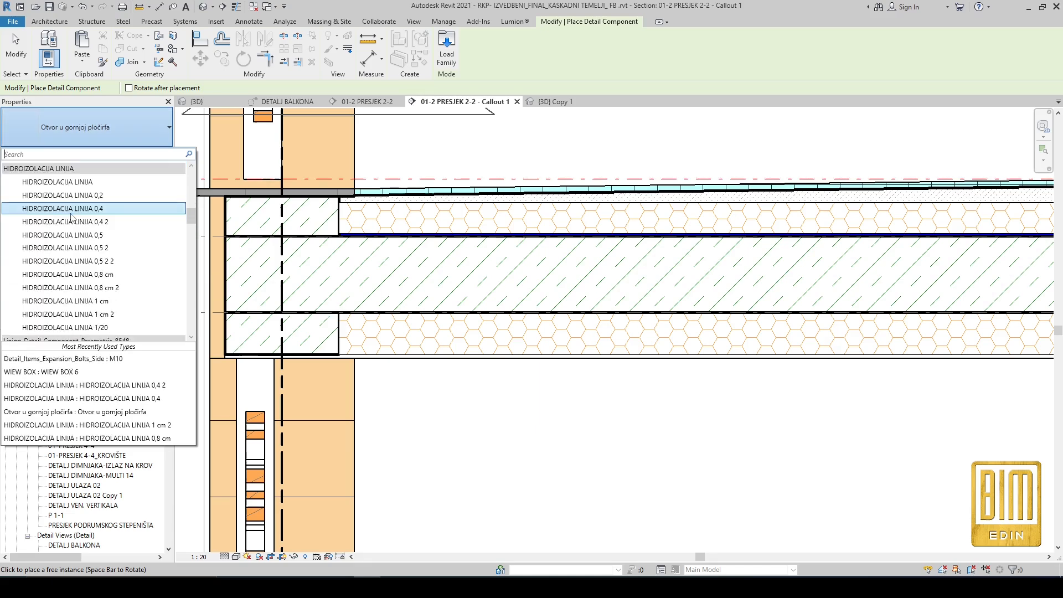
left_click(72, 247)
Step: Draw the waterproofing line along the slab's top face beneath the insulation, from the edge beam to the door threshold
scroll(338, 232, "up", 8)
left_click(338, 232)
scroll(337, 233, "down", 7)
scroll(807, 232, "up", 5)
left_click(812, 232)
Step: Toggle thin lines and draw a vertical 0,8 cm waterproofing line about 12.5 cm long up the threshold face from the horizontal line's end
key("t")
key("l")
scroll(714, 273, "down", 3)
scroll(717, 273, "up", 5)
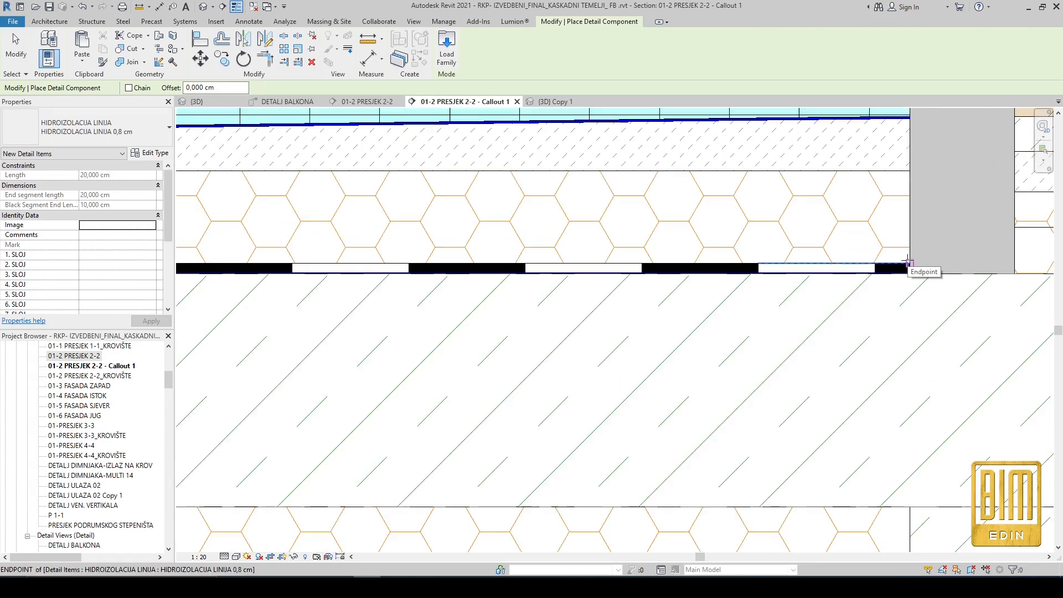
scroll(773, 280, "down", 1)
left_click(887, 265)
left_click(895, 138)
scroll(836, 242, "down", 2)
key("Escape")
key("Escape")
left_click(859, 188)
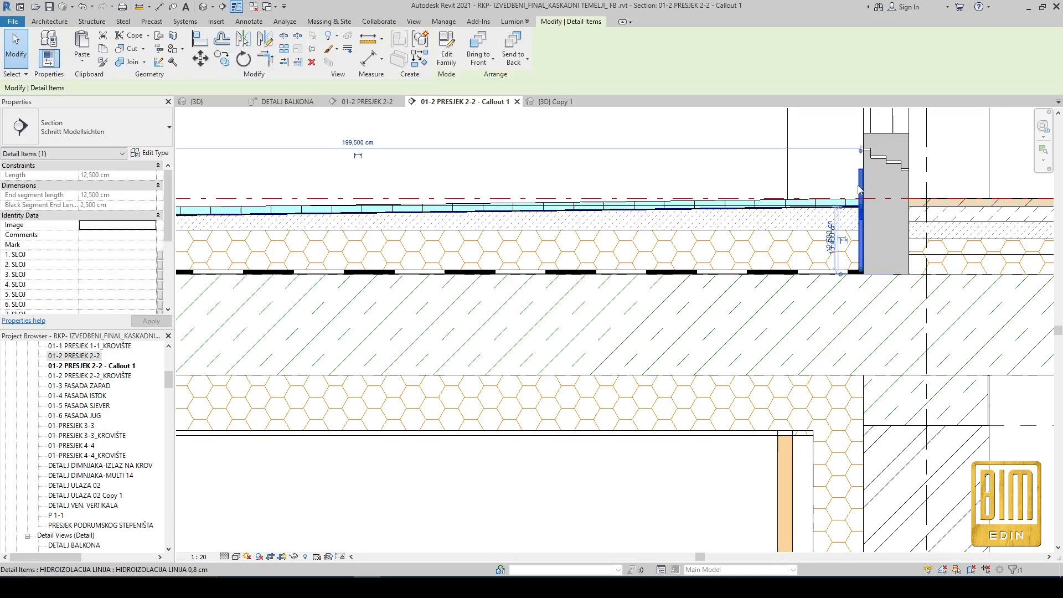
Step: Move the vertical waterproofing detail line flush against the side of the balcony door threshold
scroll(860, 188, "up", 3)
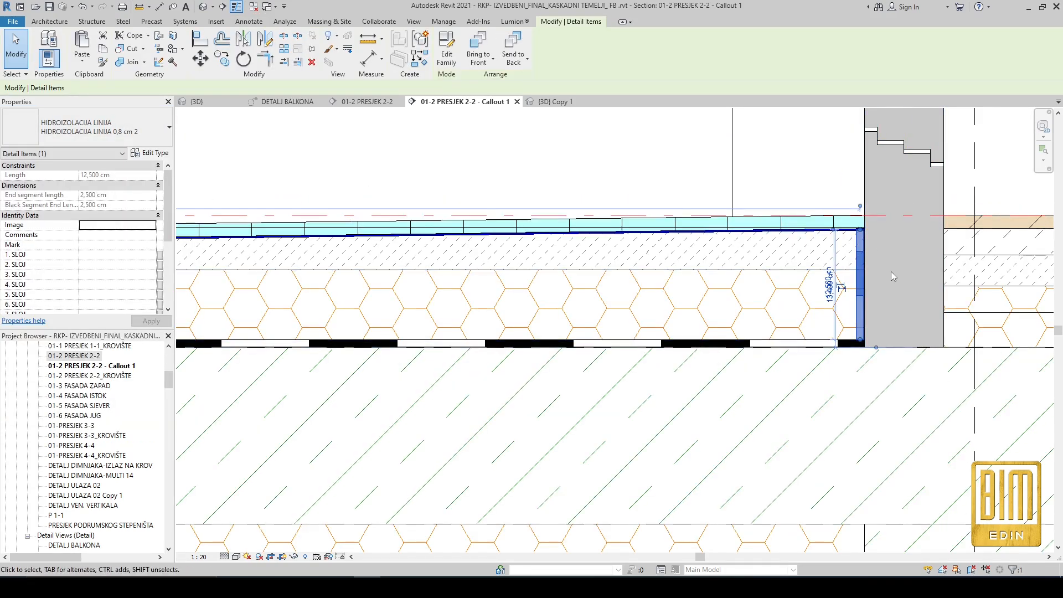
scroll(906, 265, "up", 4)
key("m")
key("v")
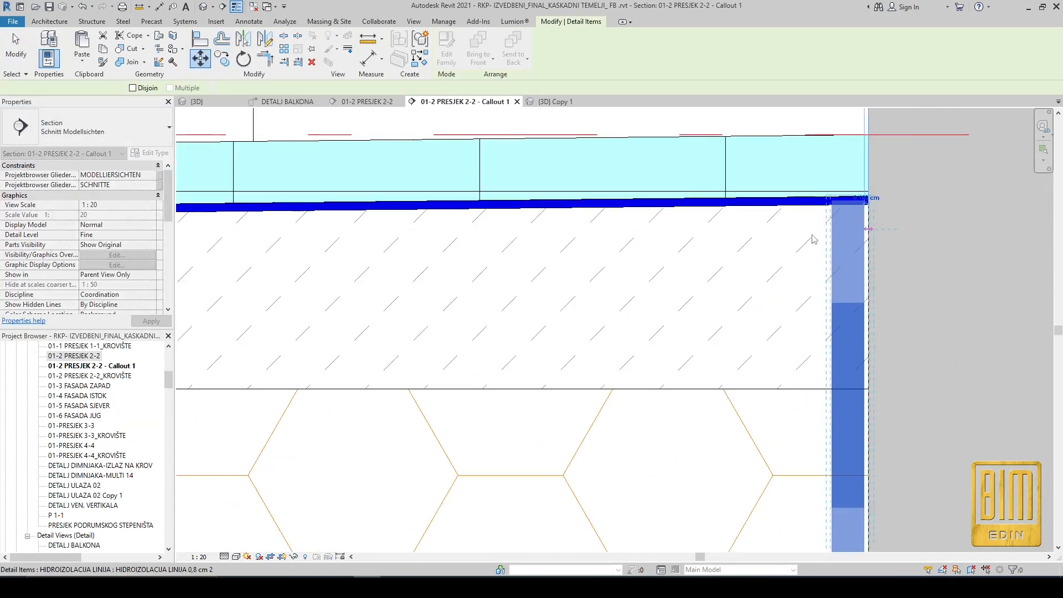
scroll(848, 233, "down", 5)
key("Escape")
key("Escape")
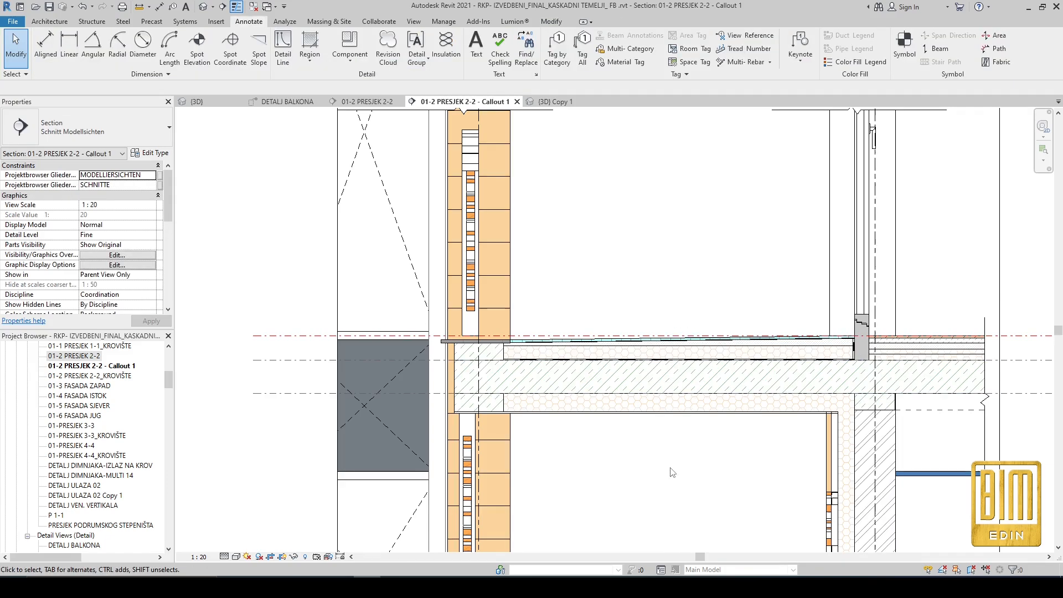
Step: Shorten the level lines so their heads sit close to the callout's crop boundary
scroll(663, 319, "down", 2)
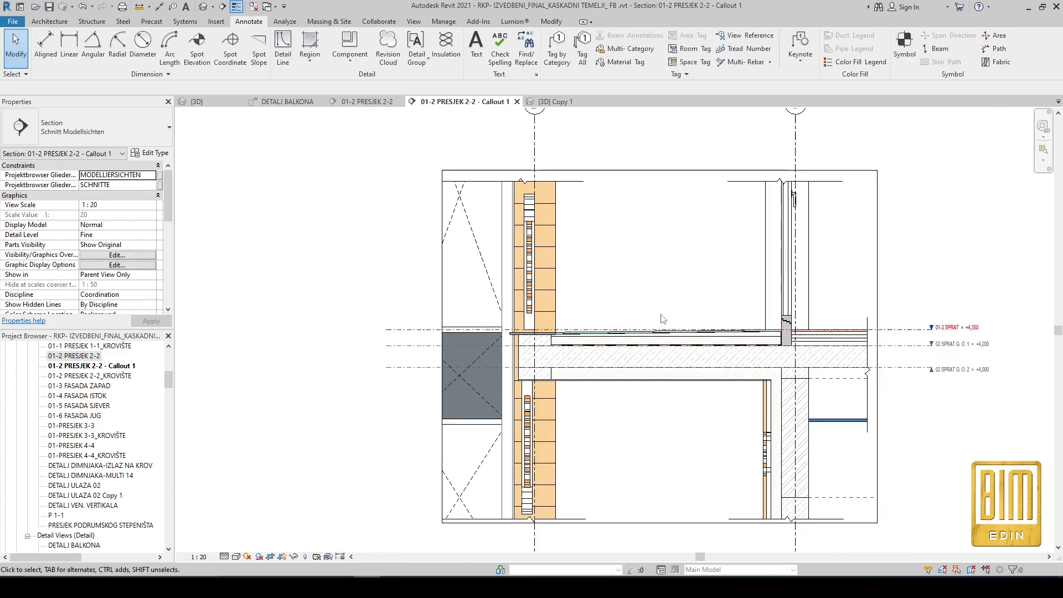
left_click(918, 330)
scroll(920, 333, "up", 2)
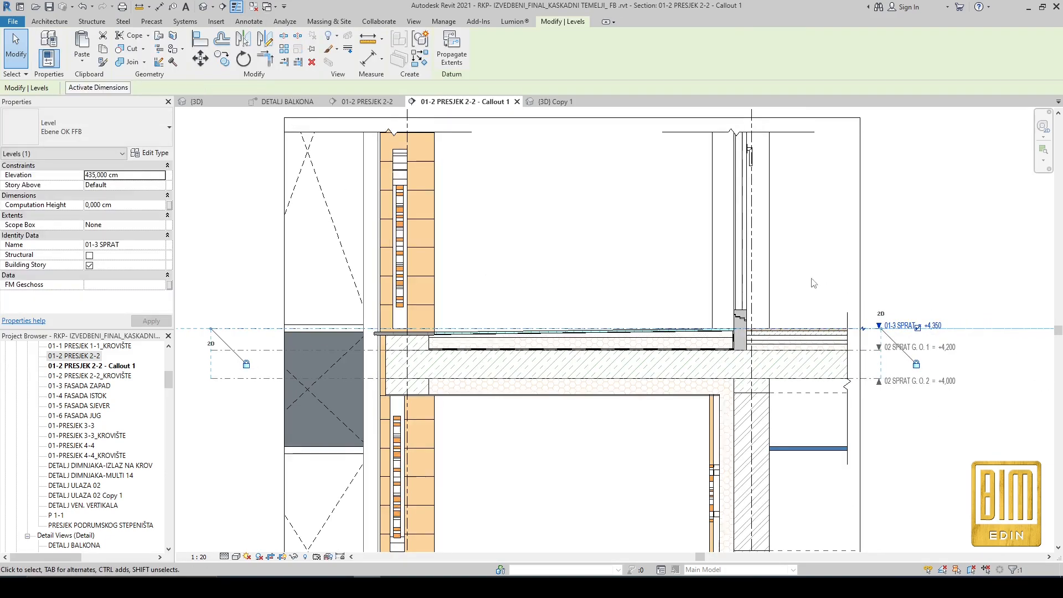
Step: Lower the bubbles of grids B and C to just above the callout's crop boundary
scroll(684, 355, "down", 5)
left_click(532, 217)
scroll(532, 217, "up", 3)
left_click_drag(531, 191, 531, 232)
left_click(335, 296)
scroll(508, 264, "down", 1)
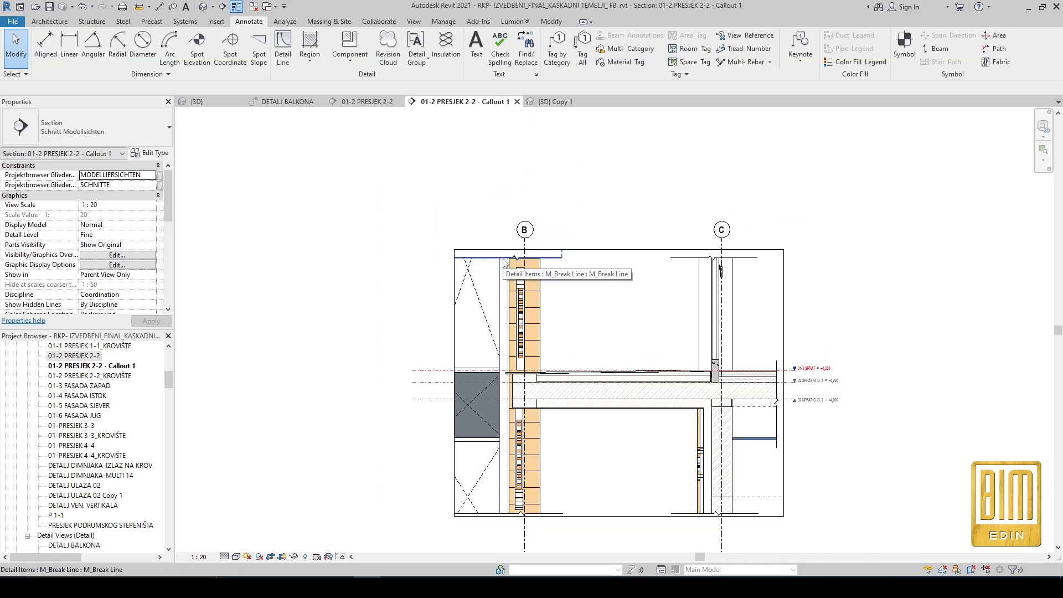
scroll(551, 396, "up", 2)
left_click(557, 49)
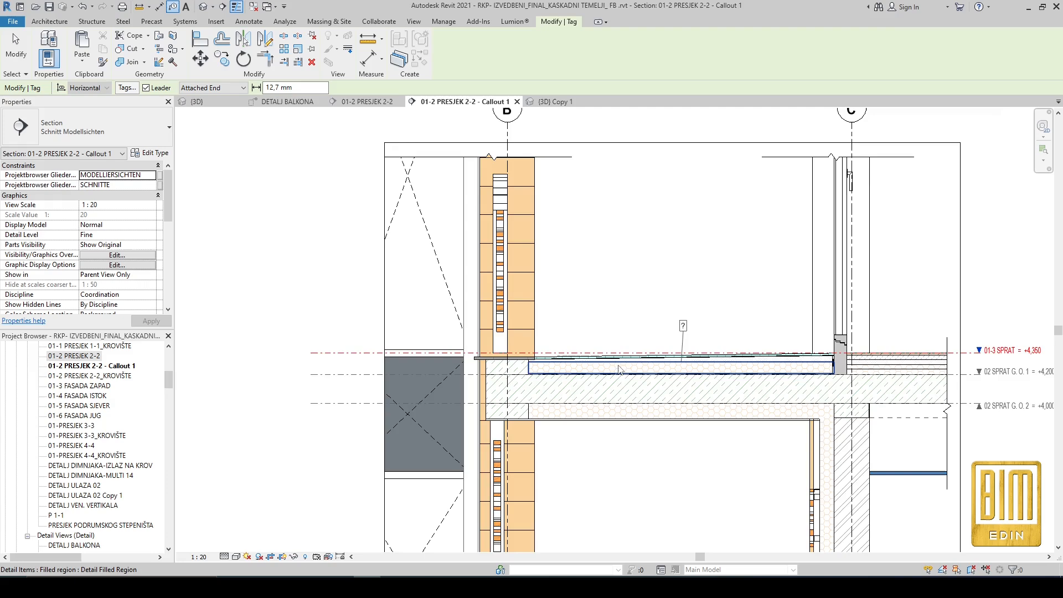
scroll(667, 361, "up", 3)
scroll(629, 354, "down", 2)
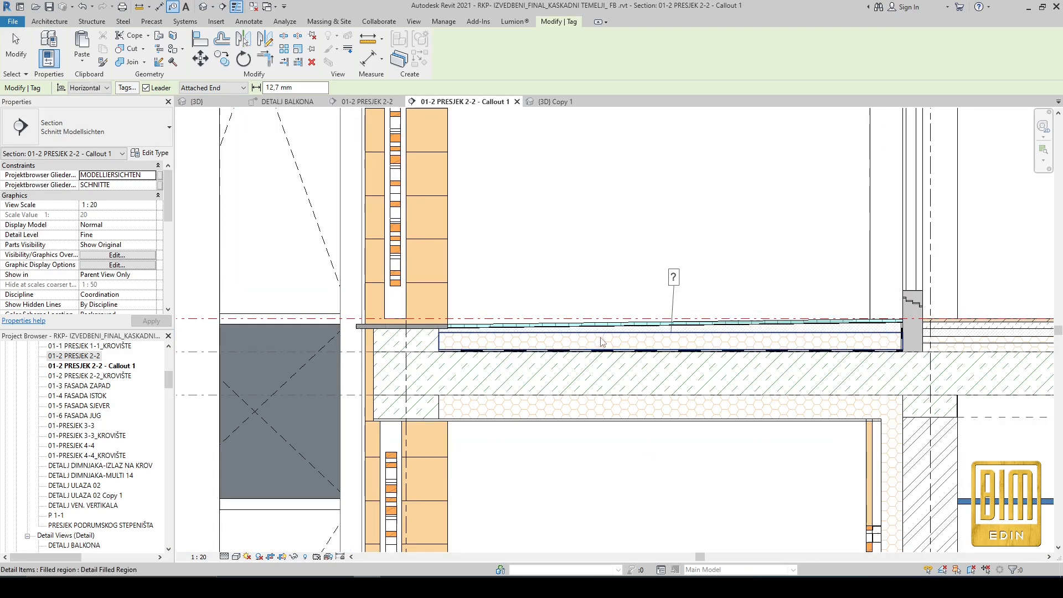
scroll(665, 330, "up", 2)
key("Escape")
scroll(666, 333, "down", 2)
Step: Check the type of the ceramic tile filled region in the DETALJ BALKONA view and return to the callout
left_click(288, 102)
left_click(484, 273)
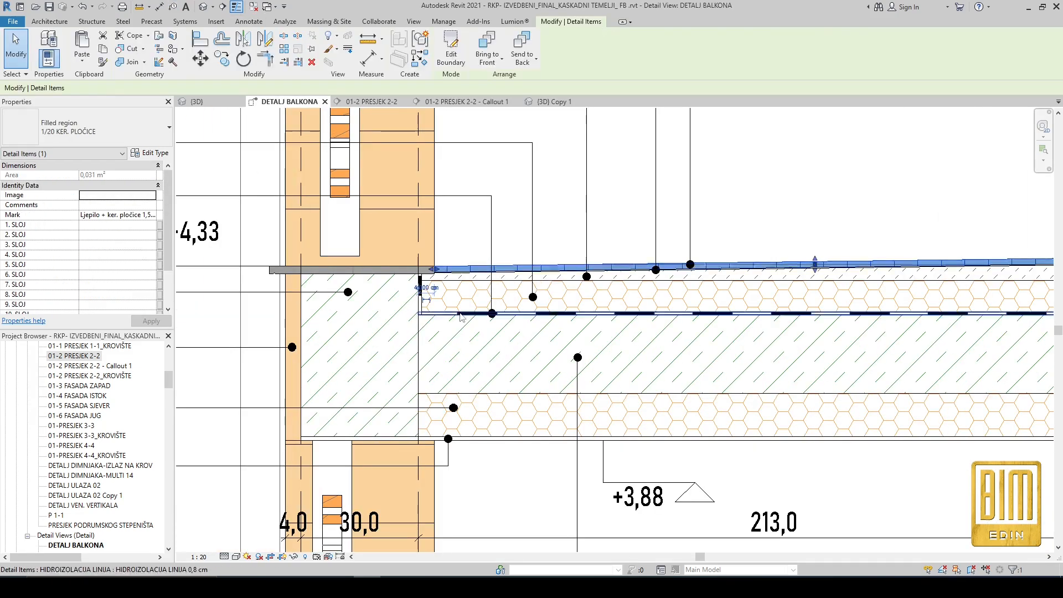
left_click(467, 102)
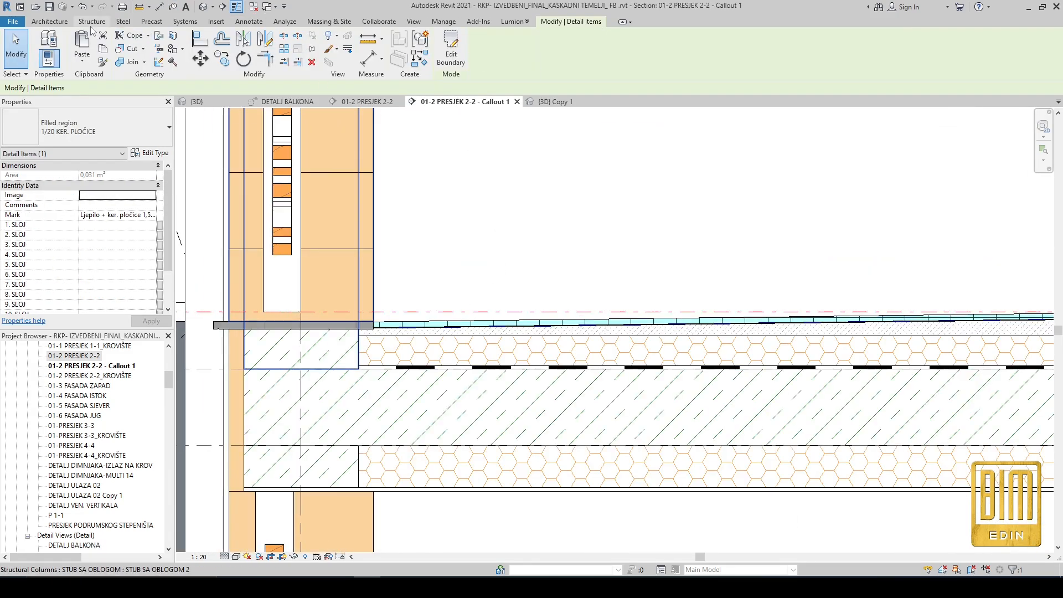
Step: Start a filled region and trace the upper and lower edges of the sloped balcony tile layer
left_click(451, 53)
scroll(287, 327, "up", 3)
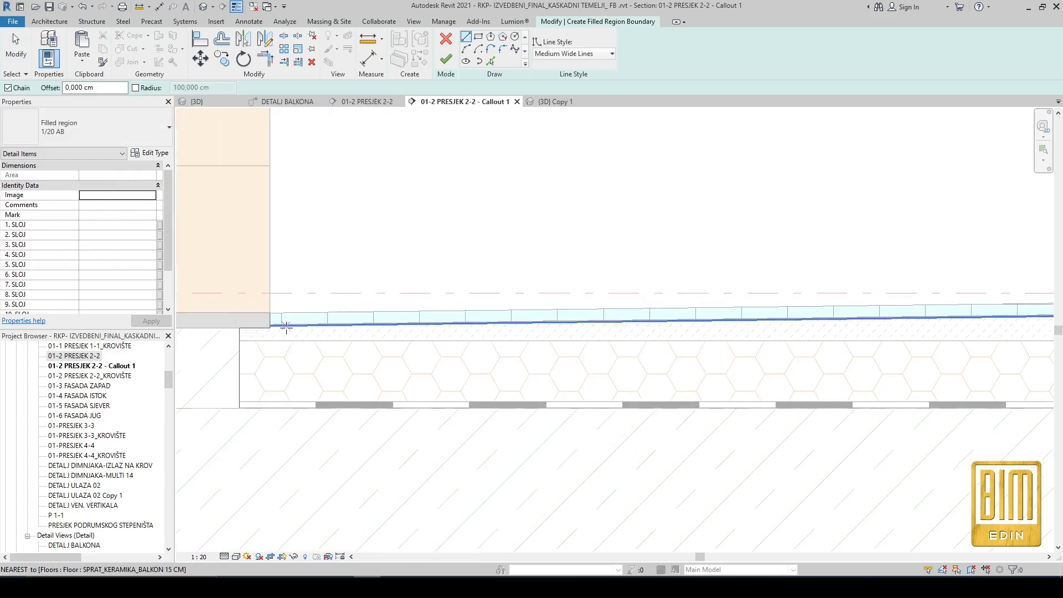
scroll(271, 320, "up", 4)
scroll(267, 313, "down", 7)
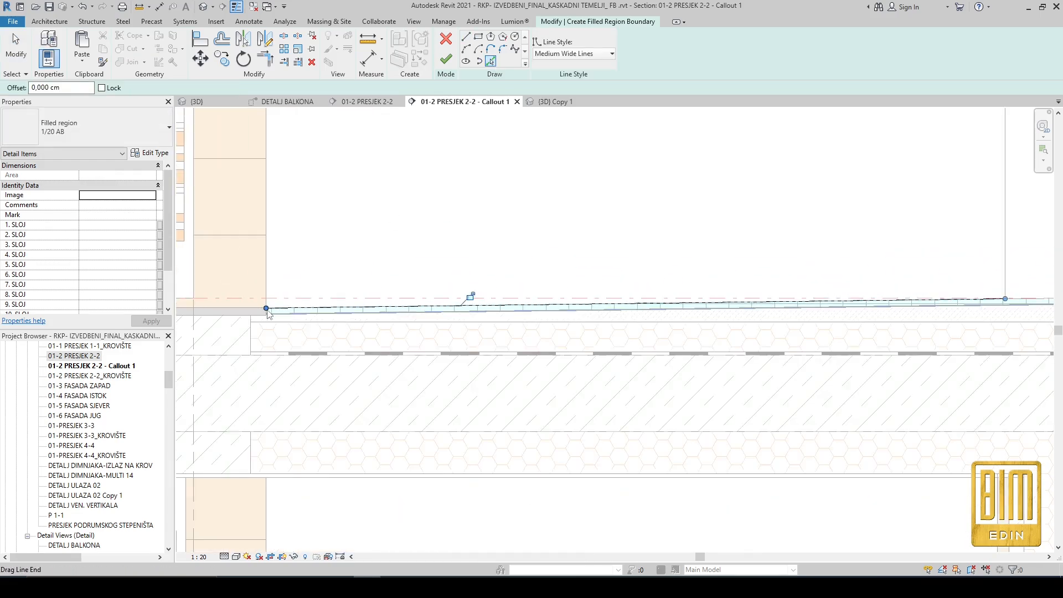
scroll(873, 319, "up", 4)
left_click(867, 325)
scroll(787, 331, "up", 3)
left_click(787, 332)
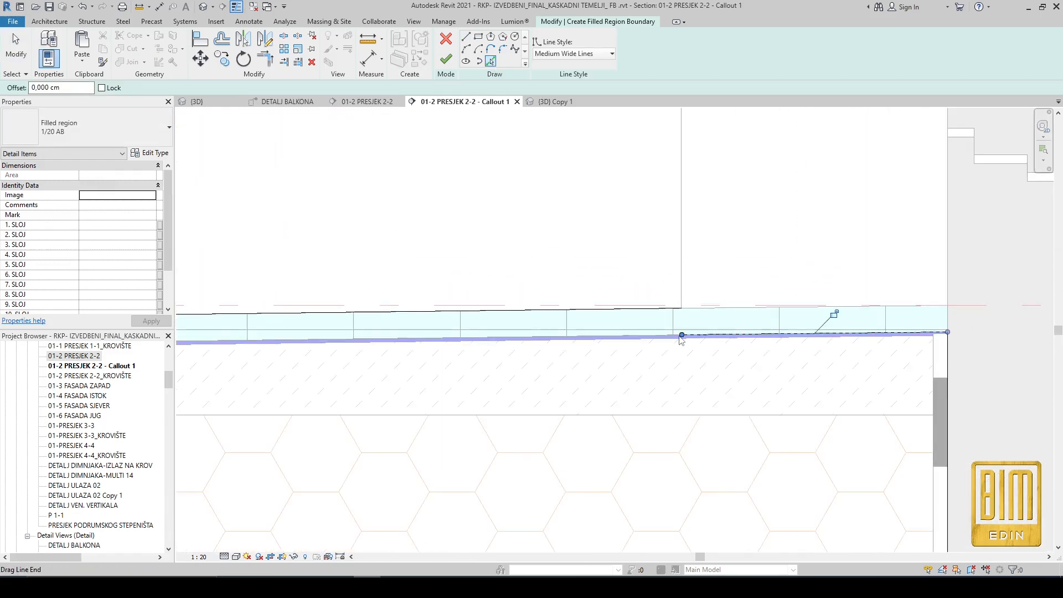
left_click(683, 336)
Step: Trim the tile region's boundary lines to a closed corner along the door threshold face
scroll(785, 326, "down", 3)
scroll(760, 319, "up", 3)
scroll(839, 318, "down", 2)
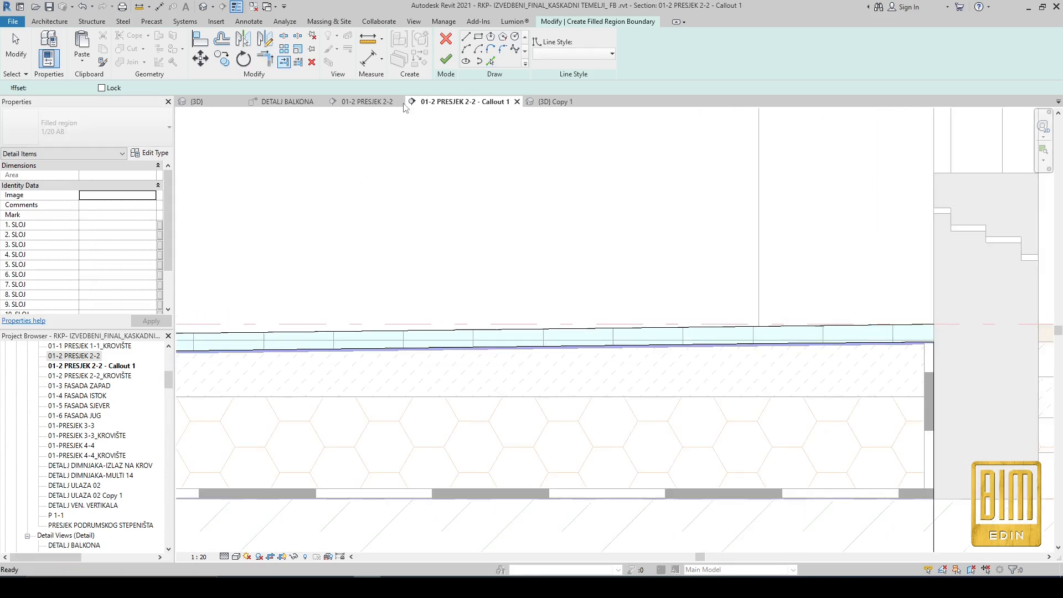
scroll(936, 334, "up", 2)
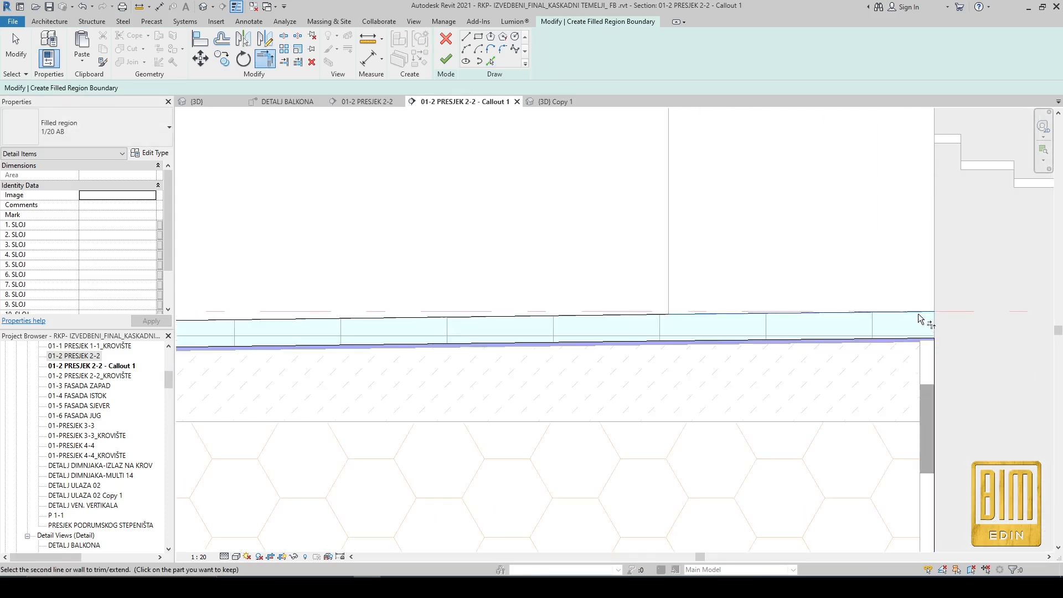
key("Escape")
left_click(935, 346)
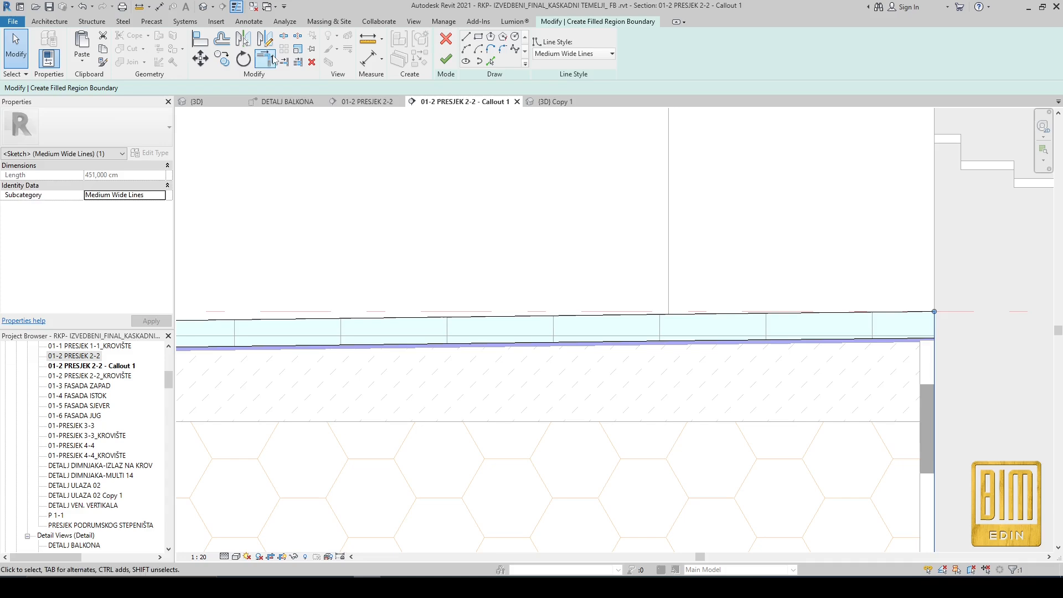
left_click(271, 58)
left_click(934, 331)
left_click(914, 339)
Step: Close the tile region's boundary with a short line at the outer column face
scroll(879, 340, "down", 5)
scroll(490, 343, "up", 5)
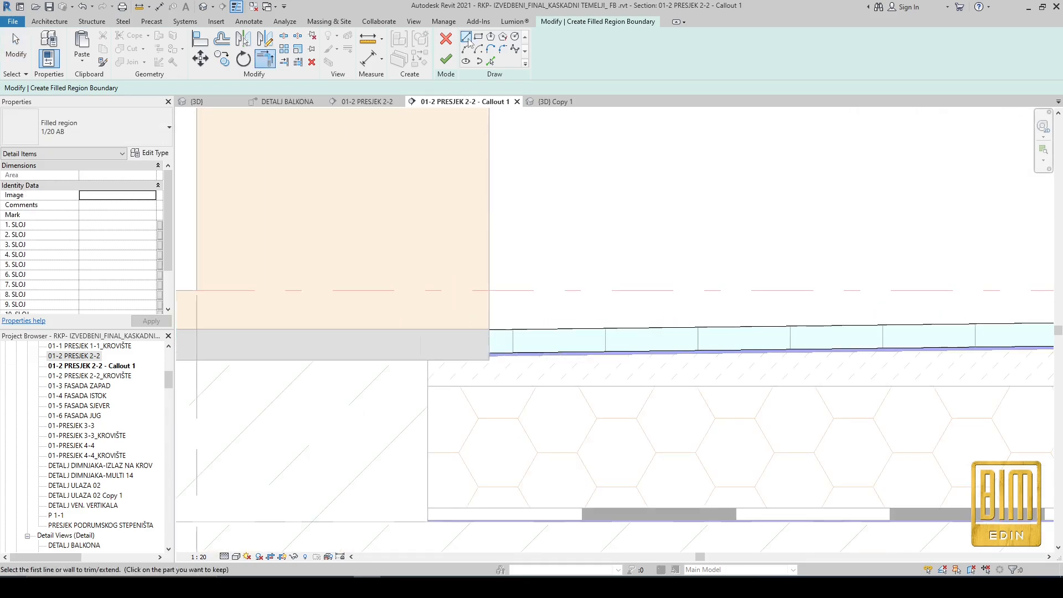
left_click(489, 330)
left_click(489, 354)
key("Escape")
Step: Select all the tile region's boundary lines and change their line style
scroll(365, 321, "down", 5)
left_click_drag(365, 287, 938, 345)
left_click(564, 57)
scroll(570, 136, "up", 4)
left_click(566, 69)
Step: Assign the type 1/20 KER. PLOČICE to the filled region and finish its boundary
left_click(17, 49)
left_click(113, 123)
left_click(67, 216)
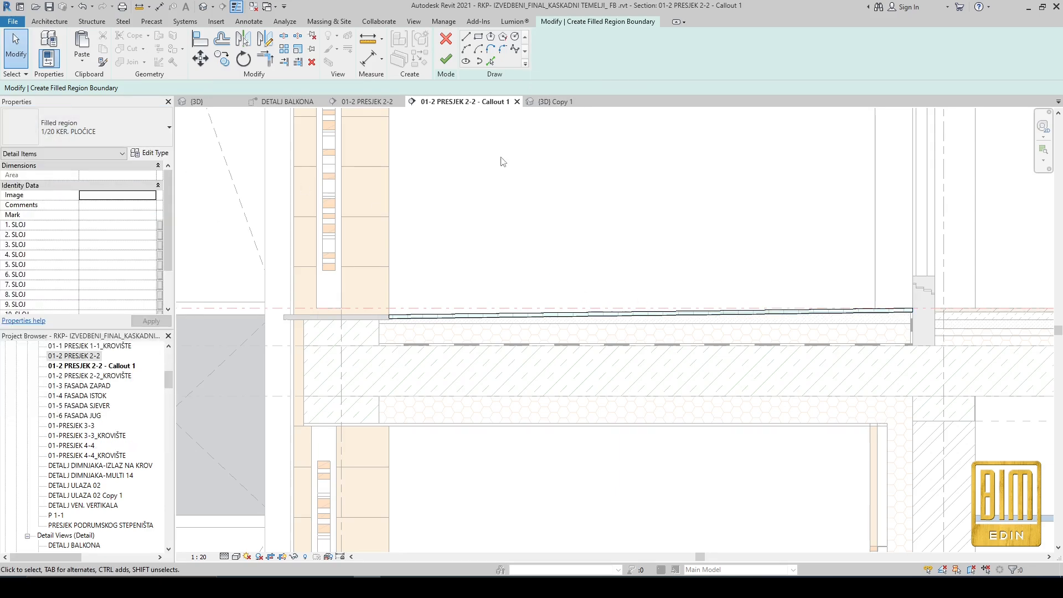
left_click(446, 59)
scroll(663, 258, "down", 2)
scroll(424, 302, "up", 3)
key("Escape")
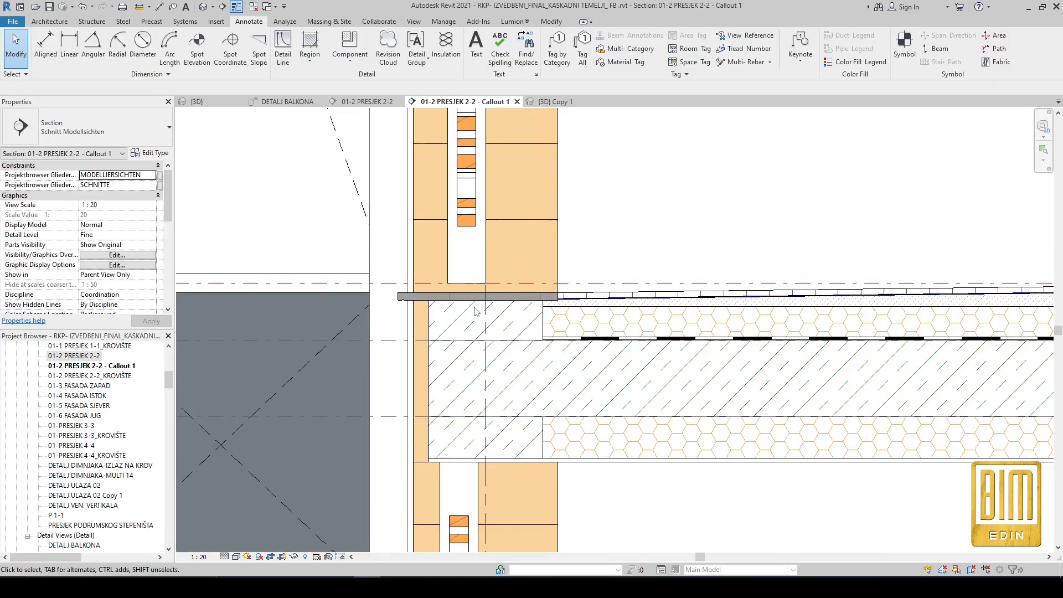
Step: Inspect the parquet floor layer beside the threshold in the DETALJ BALKONA view
scroll(479, 304, "down", 3)
scroll(967, 320, "up", 2)
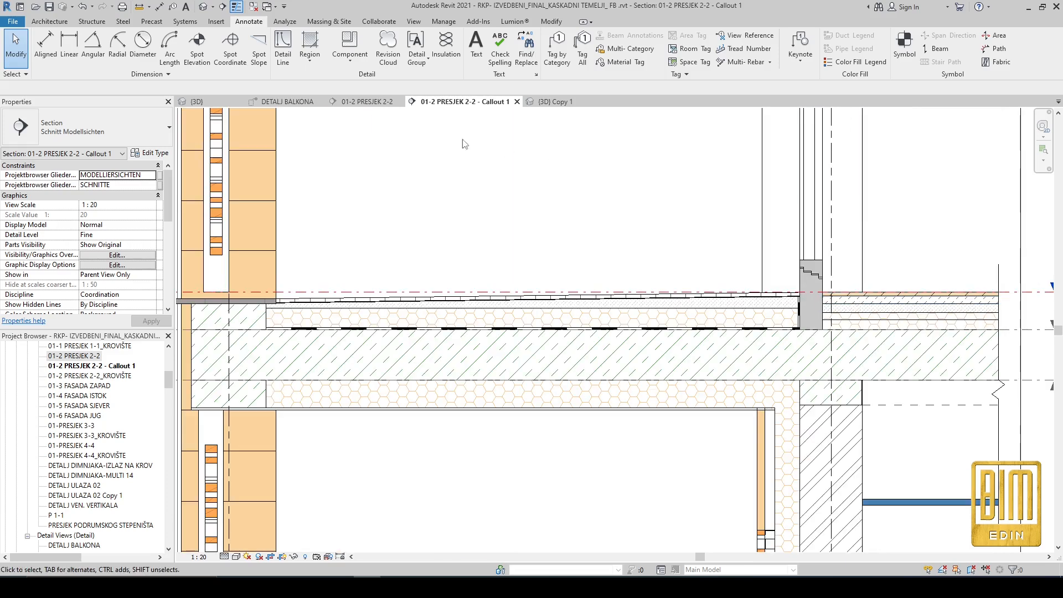
left_click(286, 102)
scroll(756, 258, "up", 4)
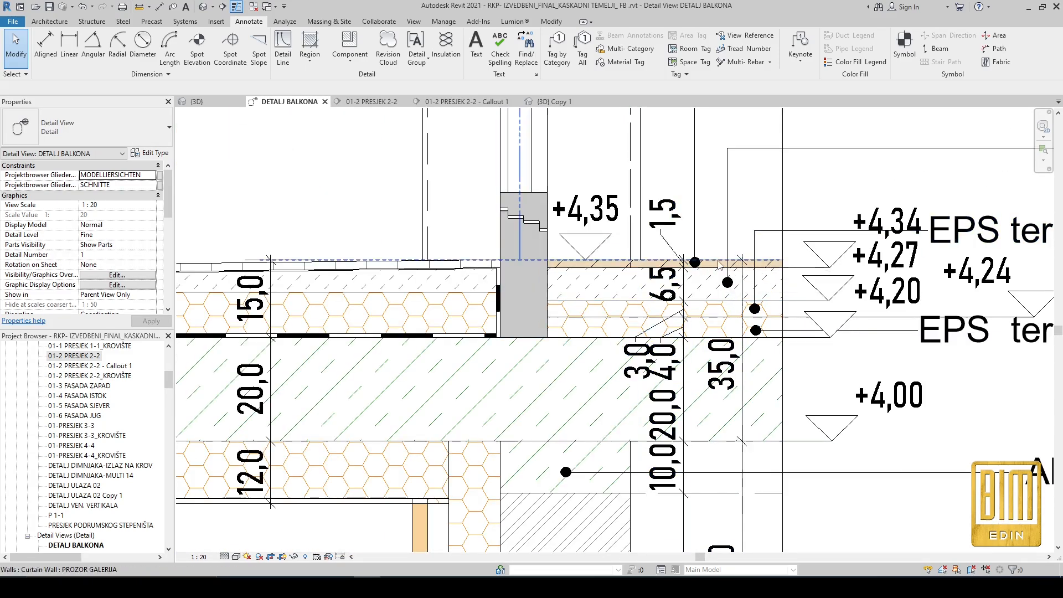
left_click(767, 266)
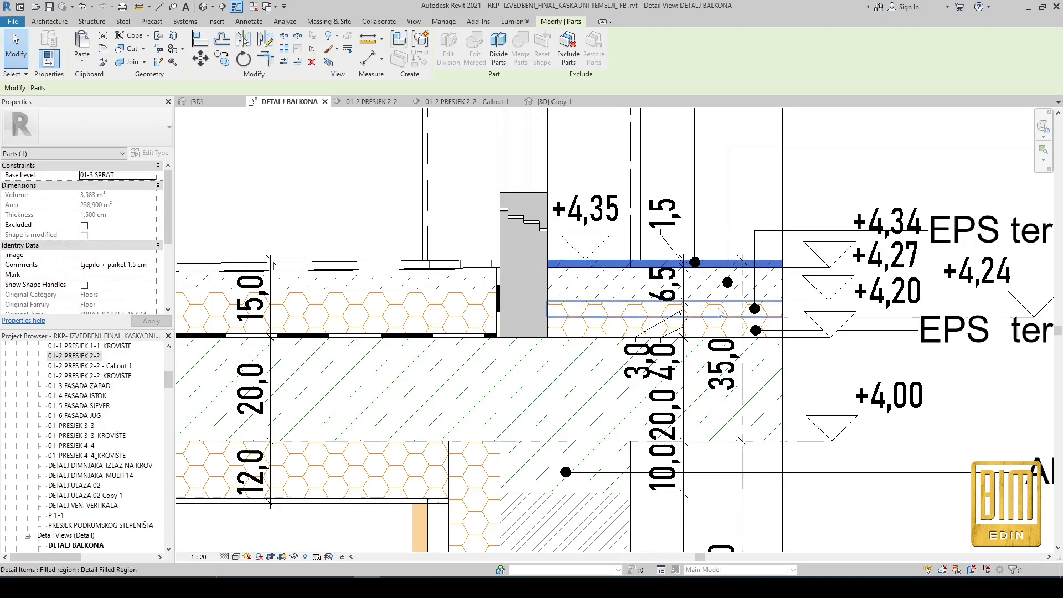
scroll(767, 266, "down", 5)
key("Escape")
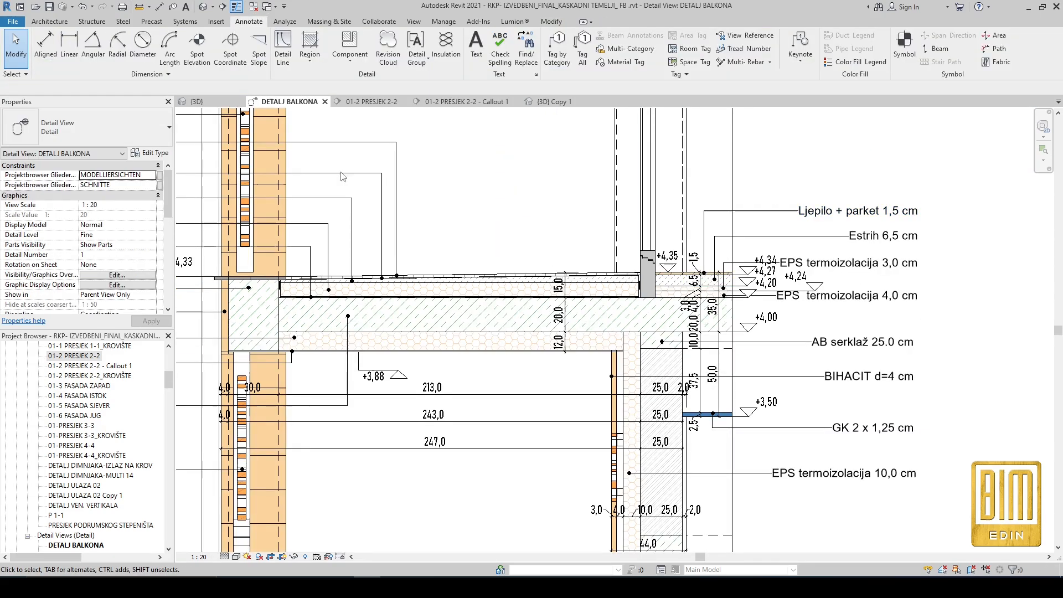
Step: Compare the view properties of the callout with those of the DETALJ BALKONA view
left_click(467, 101)
scroll(115, 265, "down", 2)
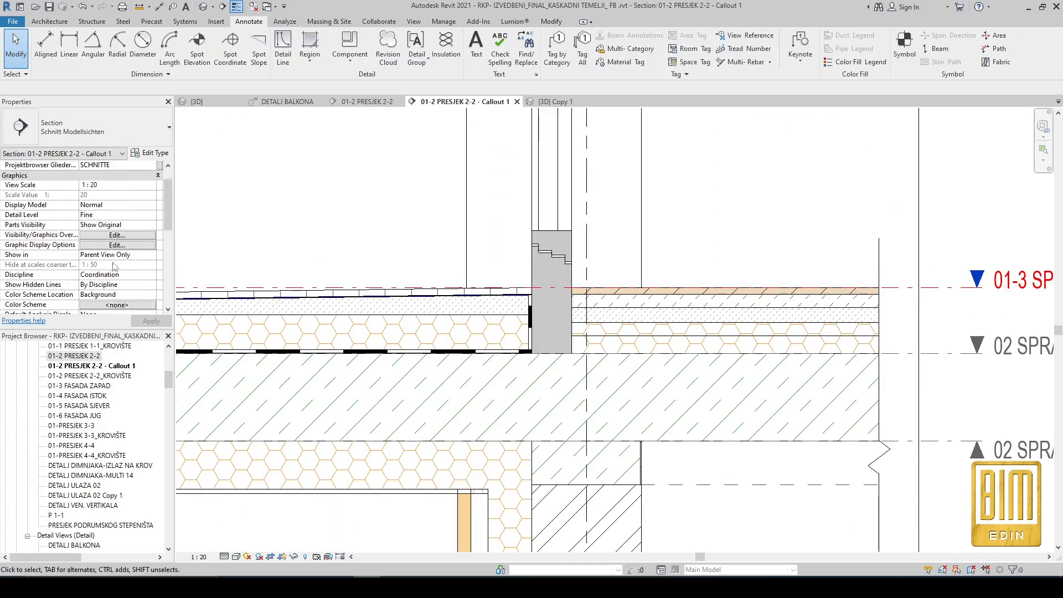
left_click(150, 275)
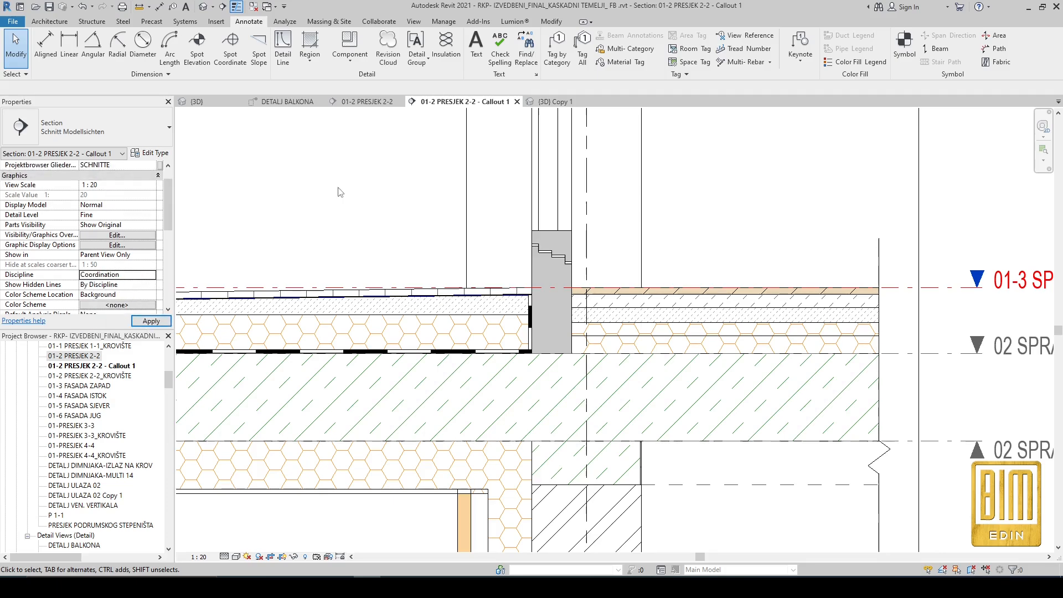
left_click(286, 101)
scroll(128, 283, "down", 2)
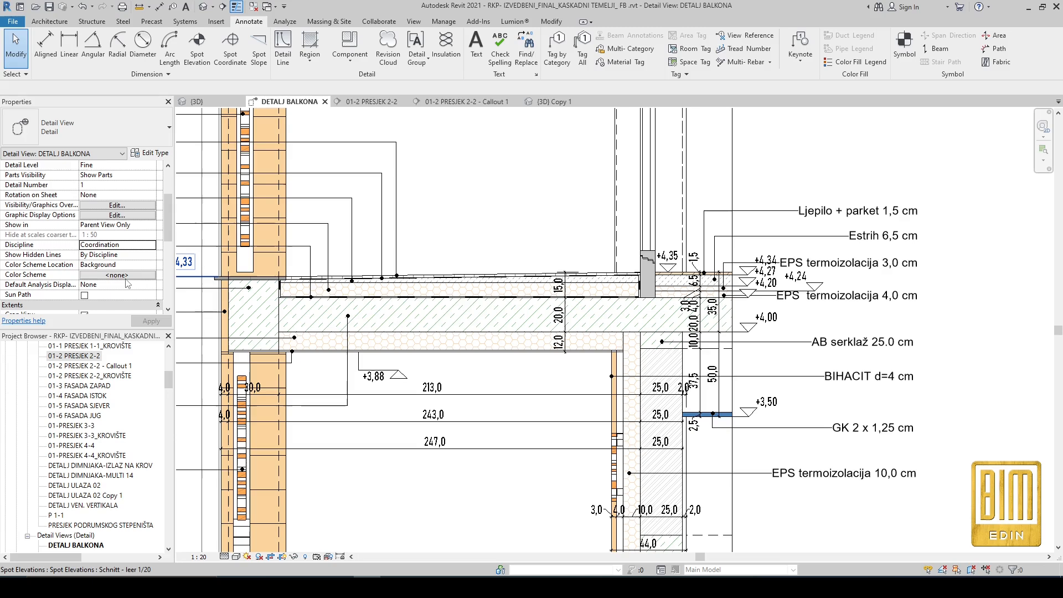
scroll(135, 260, "down", 4)
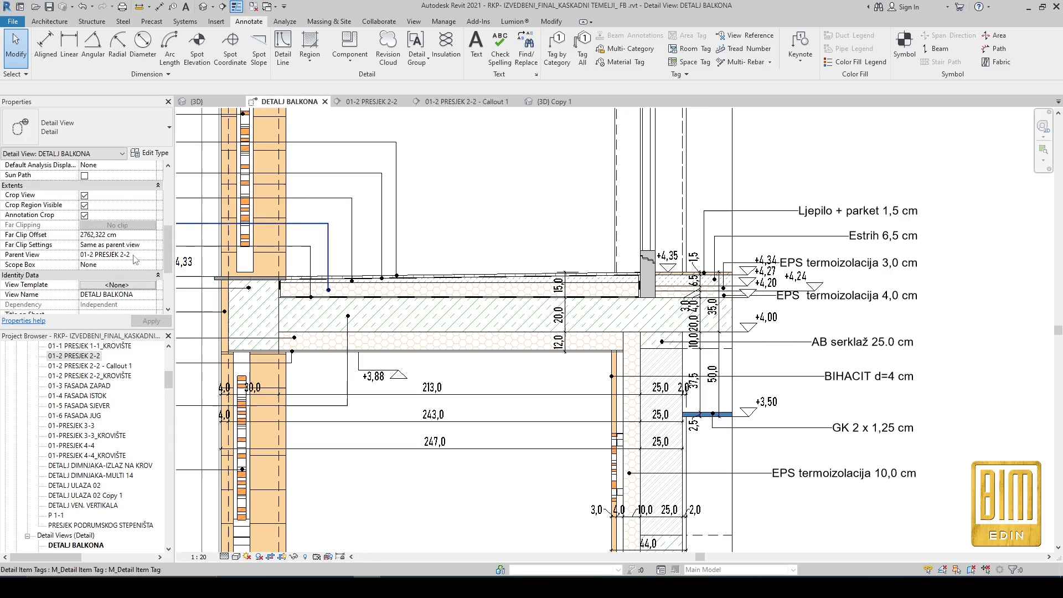
scroll(136, 260, "up", 4)
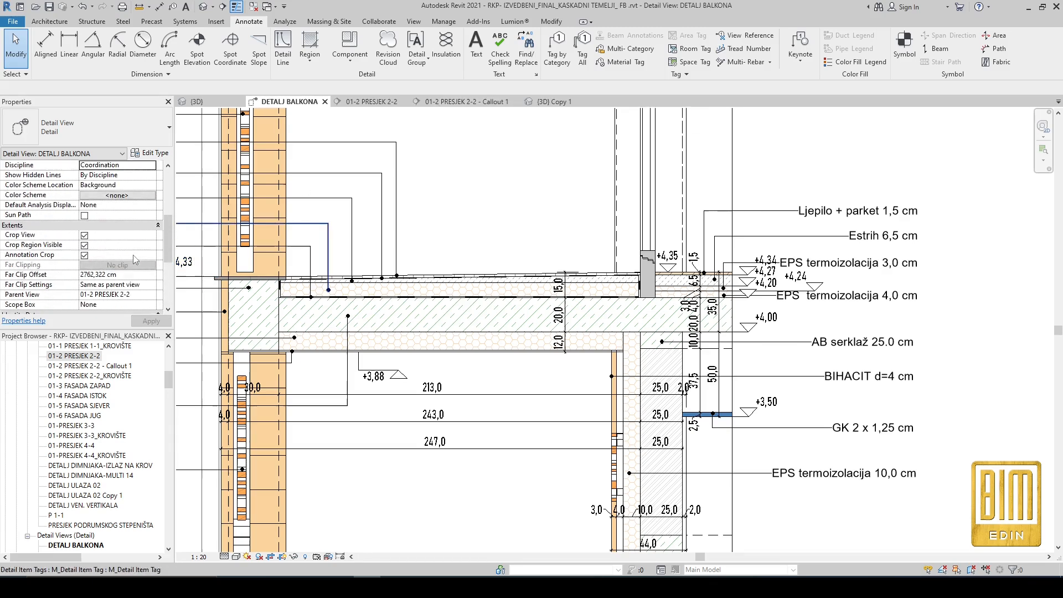
scroll(135, 260, "up", 1)
Step: Set the callout's Parts Visibility to Show Parts and check that the parquet layer can be selected separately
left_click(463, 102)
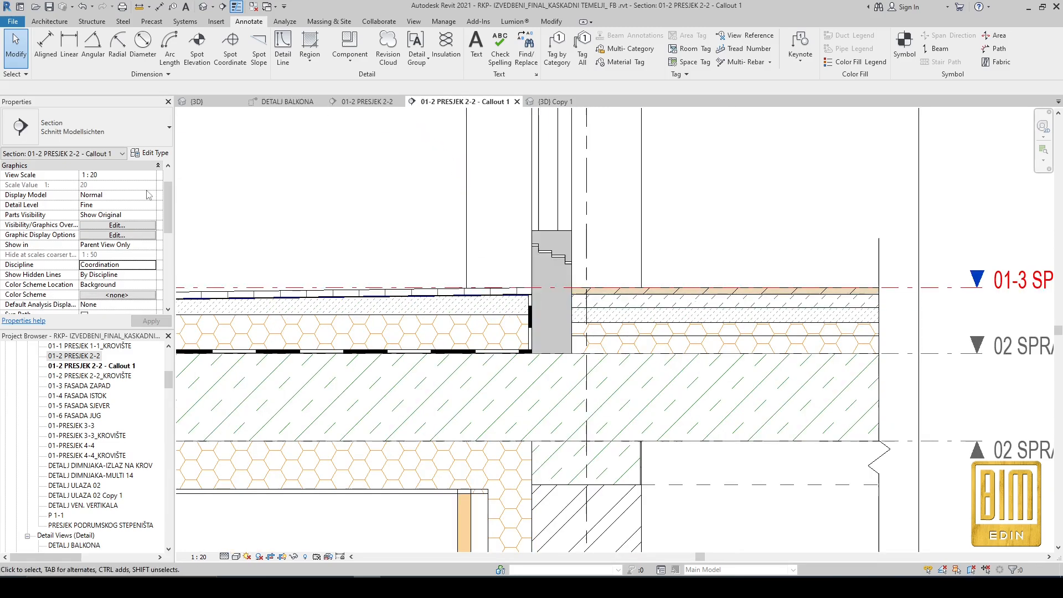
scroll(126, 249, "up", 1)
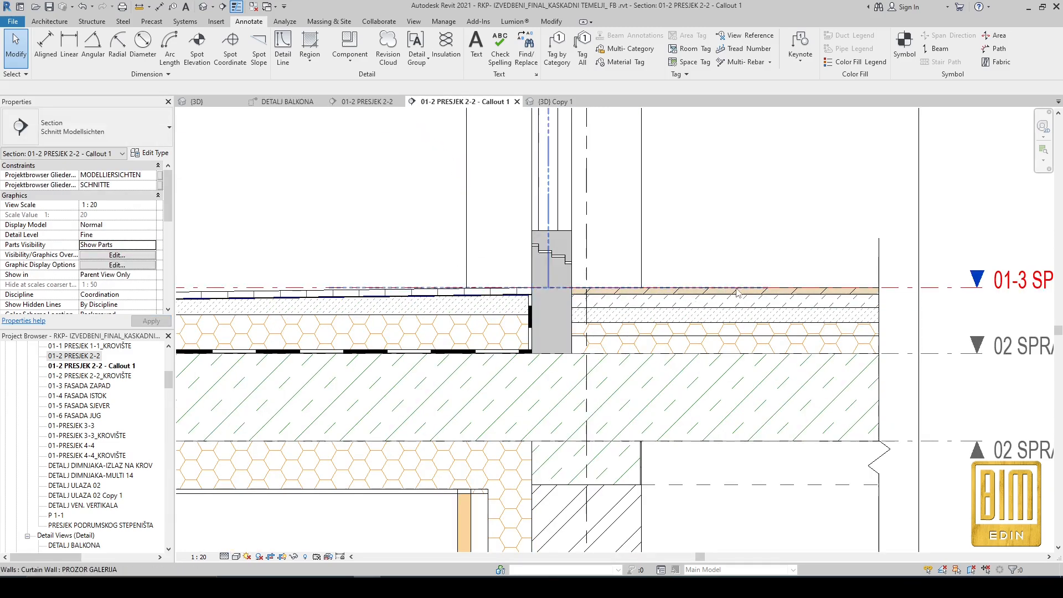
left_click(783, 292)
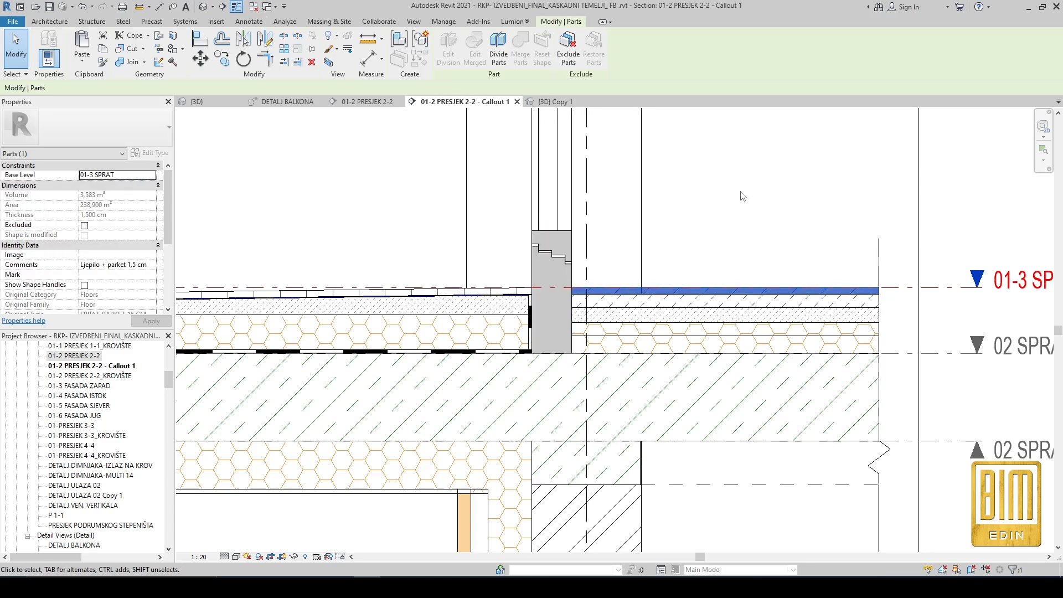
left_click(737, 208)
Step: Tag the parquet floor layer by category with a free-end leader, placing the Ljepilo + parket 1,5 cm tag beside the section
scroll(737, 211, "down", 5)
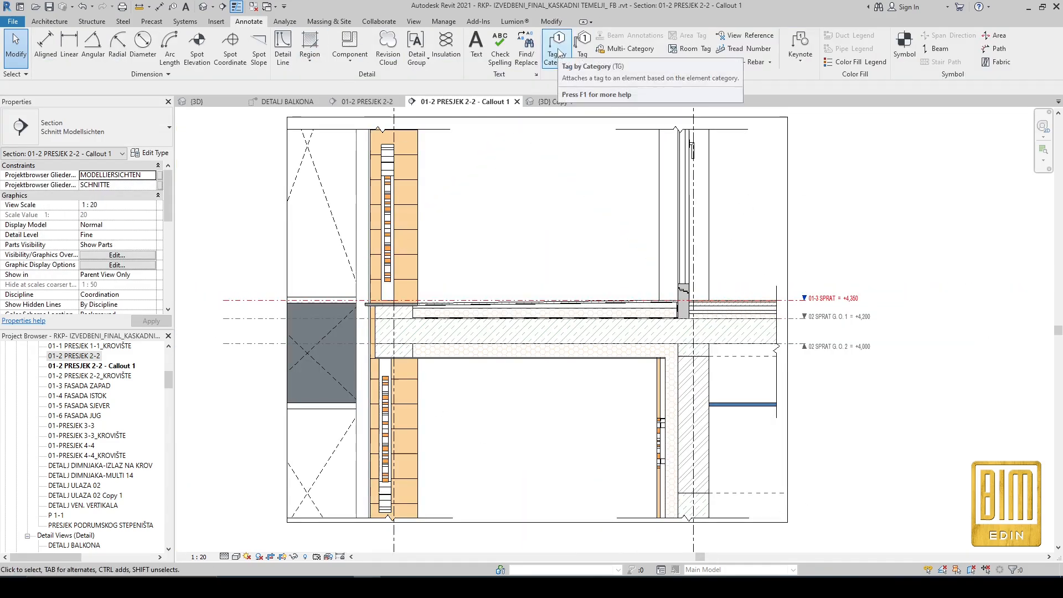
left_click(558, 50)
scroll(742, 302, "up", 5)
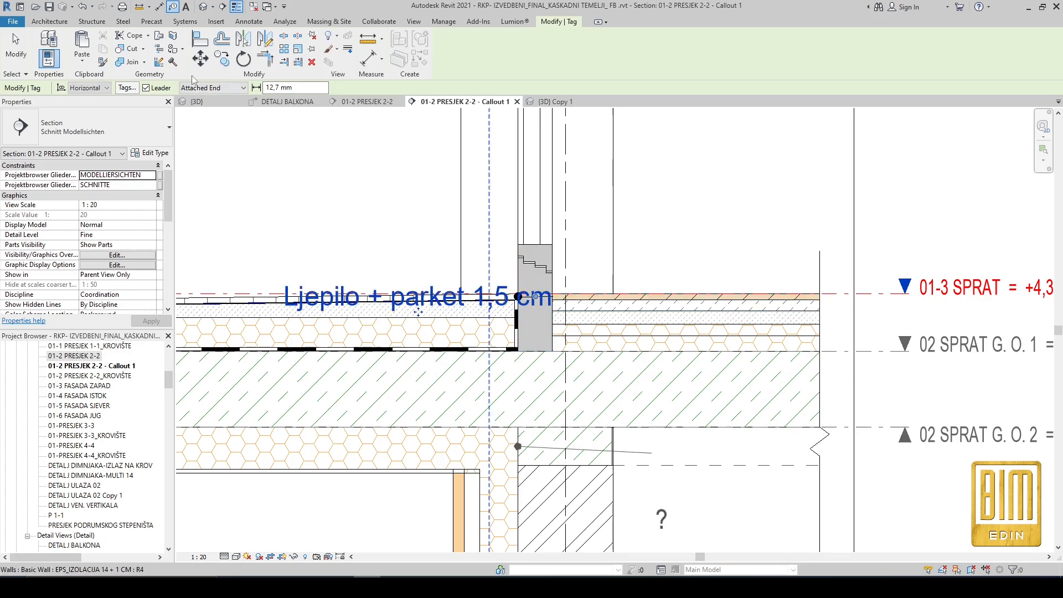
left_click(220, 107)
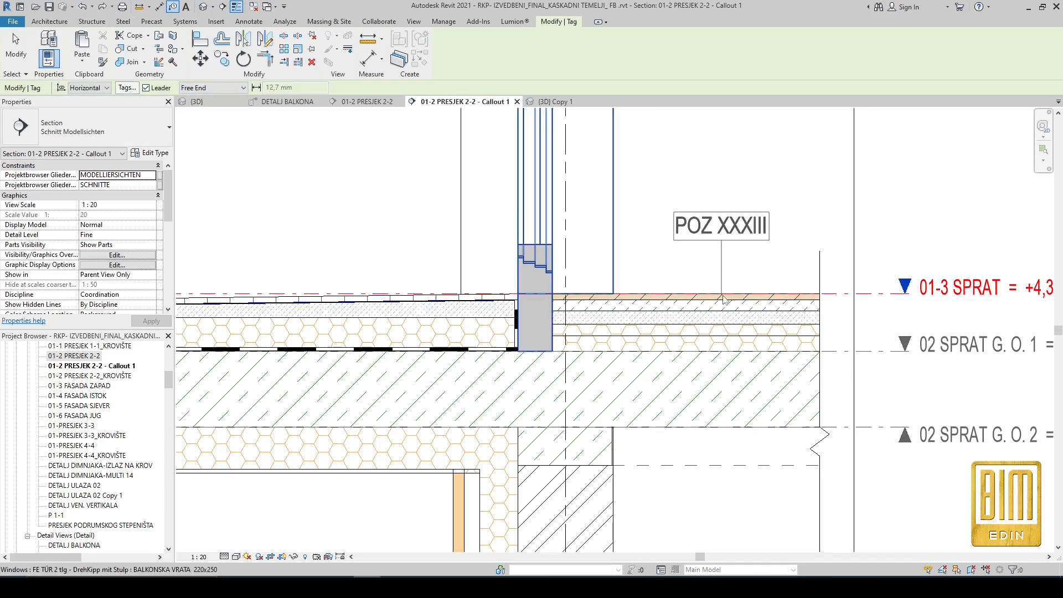
scroll(725, 299, "up", 2)
scroll(762, 301, "down", 3)
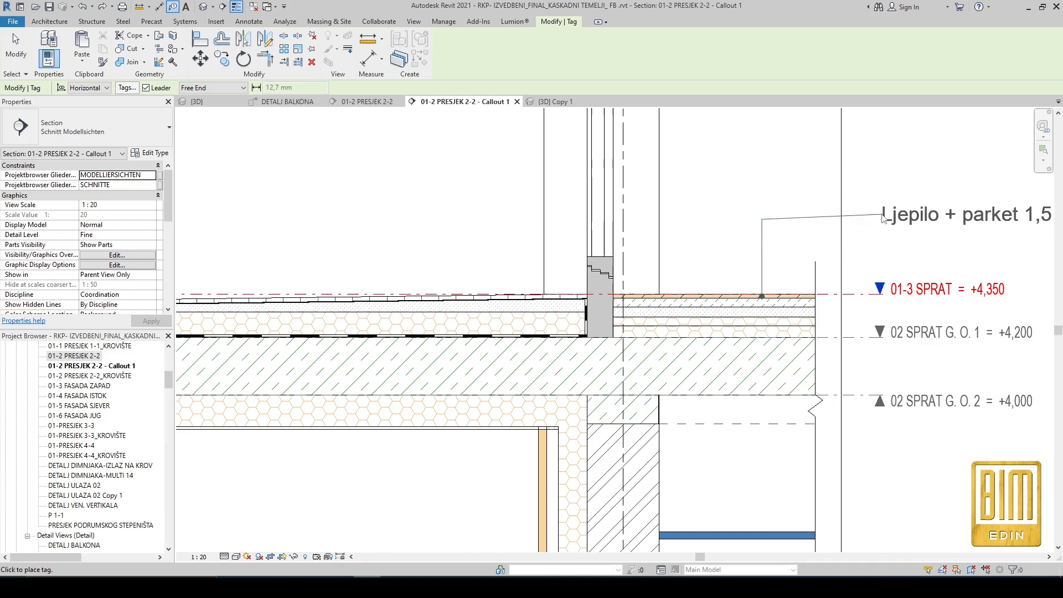
left_click(724, 234)
key("Escape")
key("Escape")
Step: Turn off the callout's Annotation Crop and nudge the parquet tag slightly toward the balcony threshold
scroll(867, 249, "down", 3)
scroll(87, 288, "down", 3)
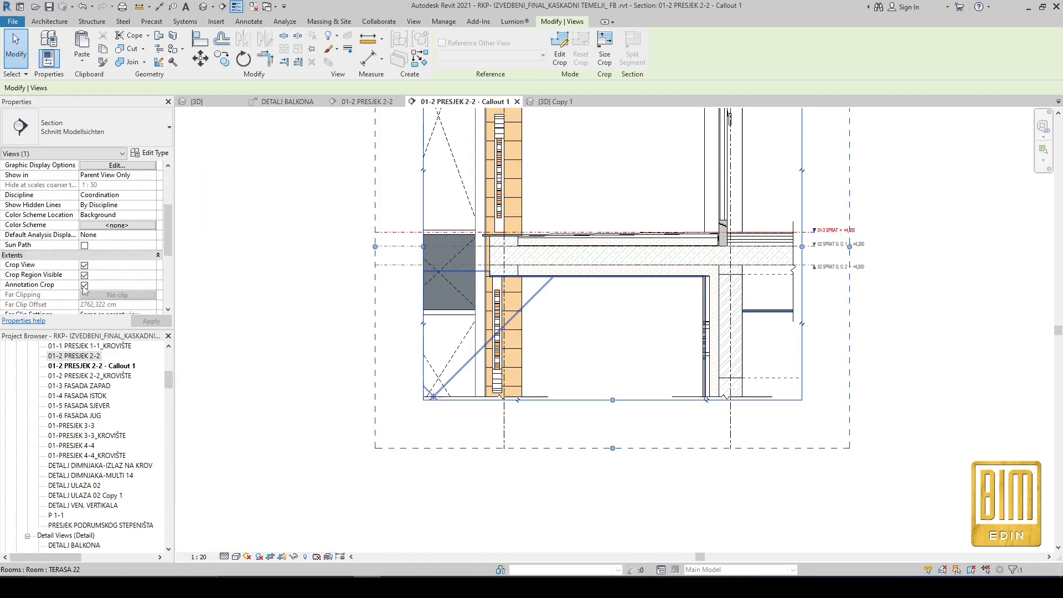
scroll(914, 210, "up", 4)
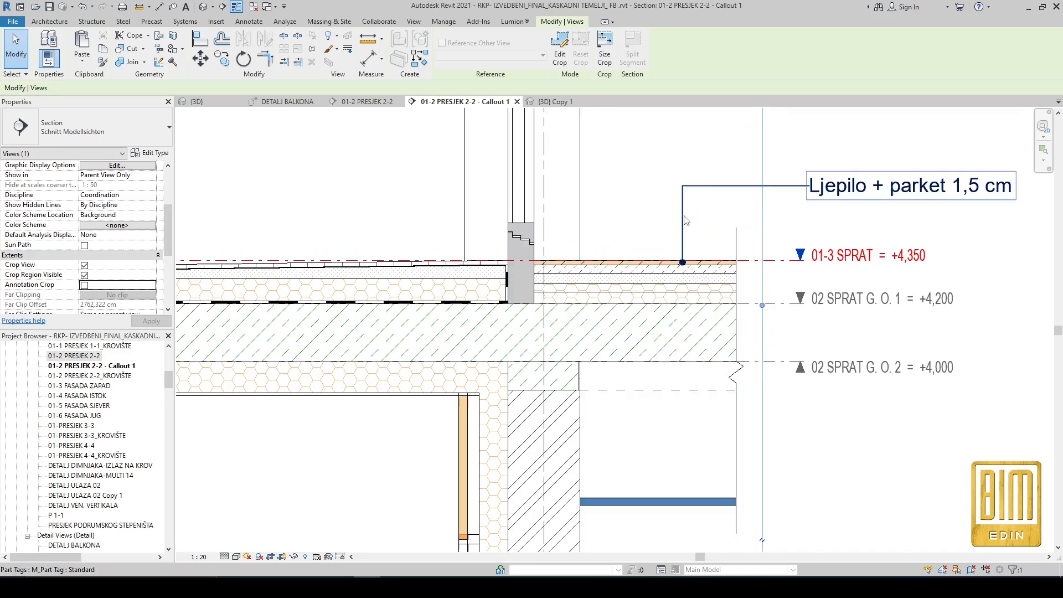
left_click(681, 213)
key("Left")
key("Left")
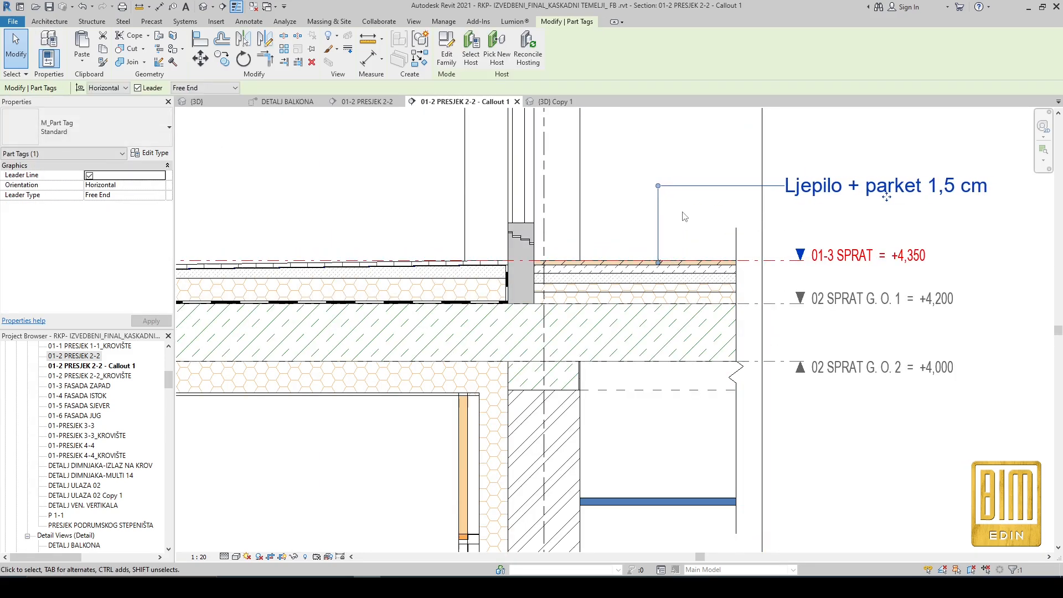
Step: Tag the screed filled region beneath the parquet by category, placing its tag below the parquet tag
left_click(247, 22)
left_click(557, 55)
scroll(681, 269, "up", 2)
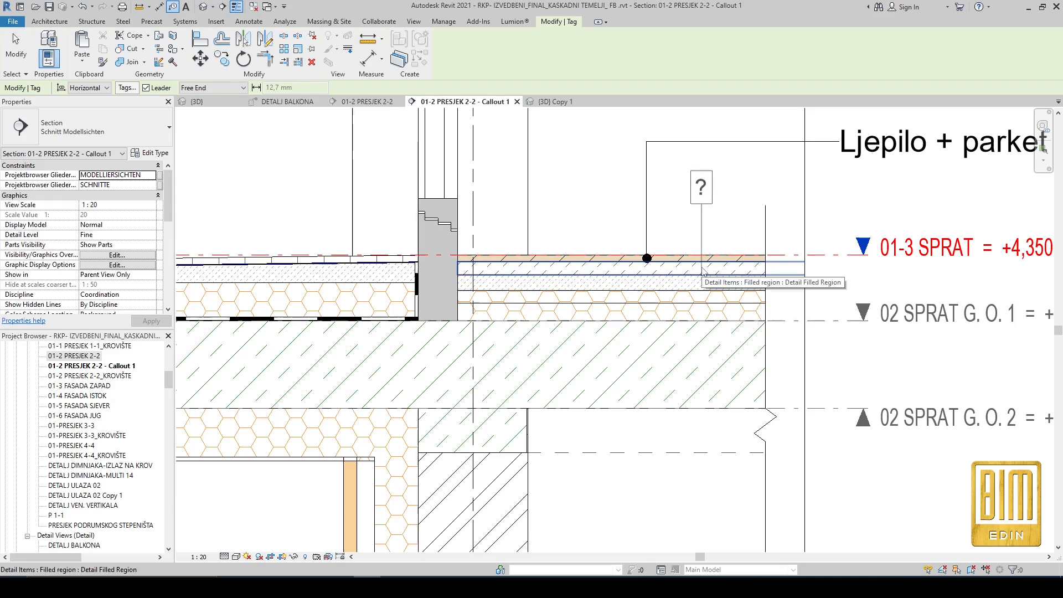
scroll(702, 272, "down", 3)
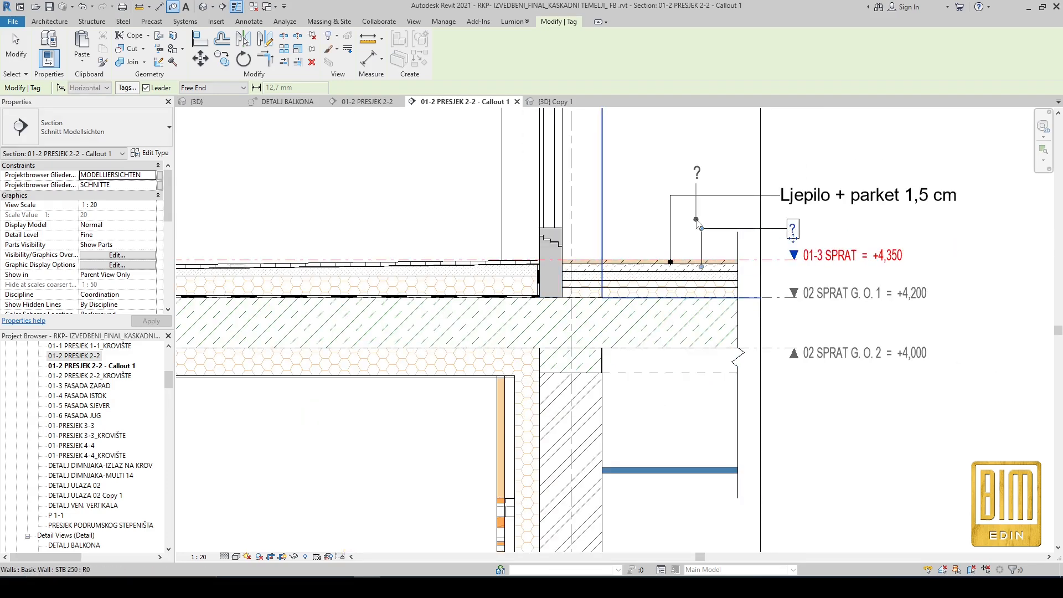
Step: Inspect the screed region and its Estrih 6,5 cm tag in the DETALJ BALKONA view, then return to the callout
left_click(288, 101)
scroll(499, 249, "up", 5)
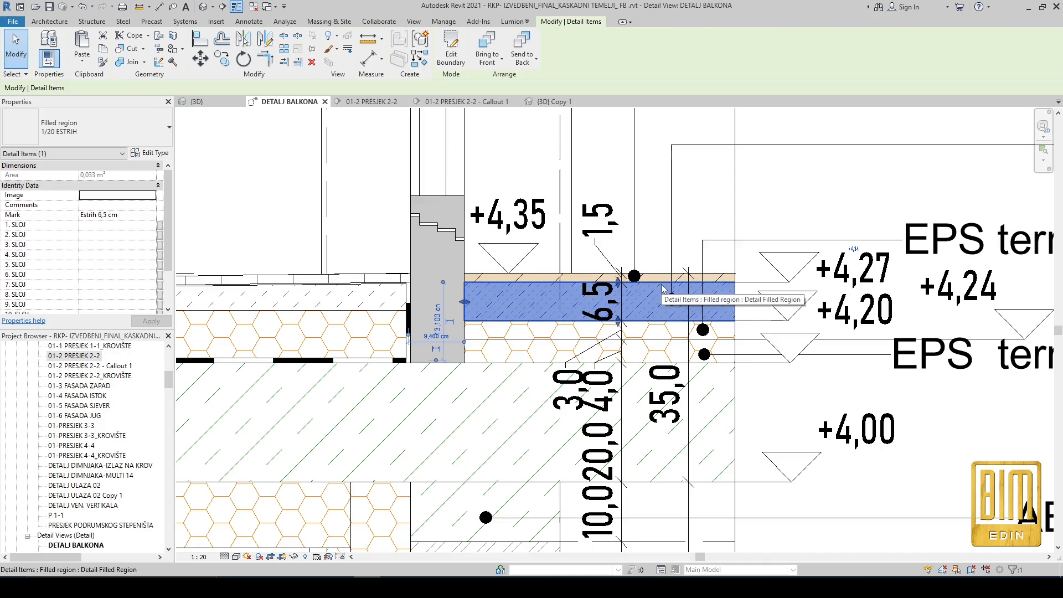
scroll(670, 221, "down", 3)
scroll(897, 195, "up", 2)
left_click(897, 196)
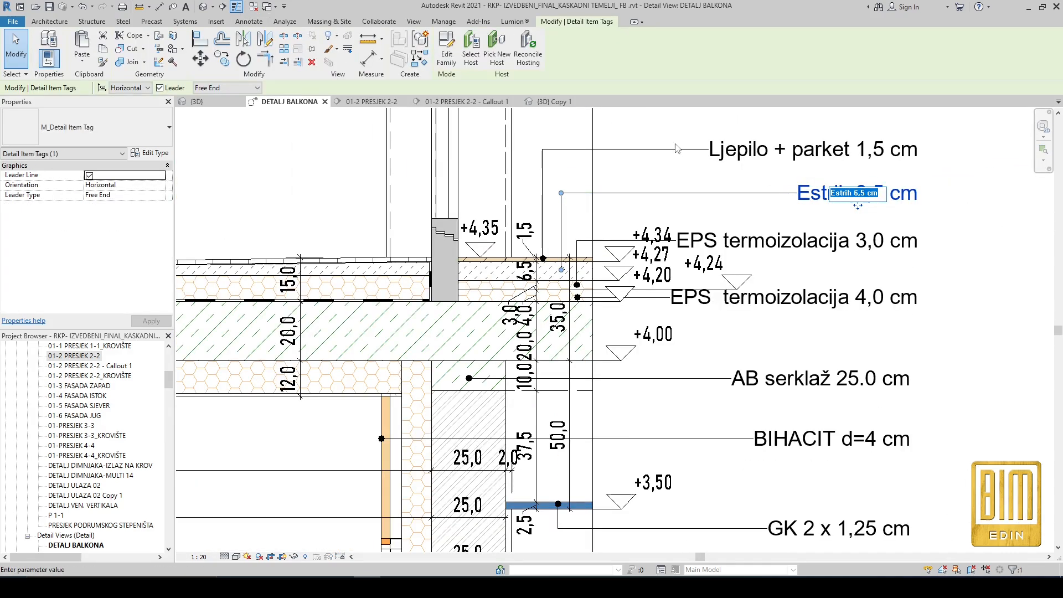
left_click(824, 197)
right_click(844, 193)
left_click(864, 228)
left_click(476, 101)
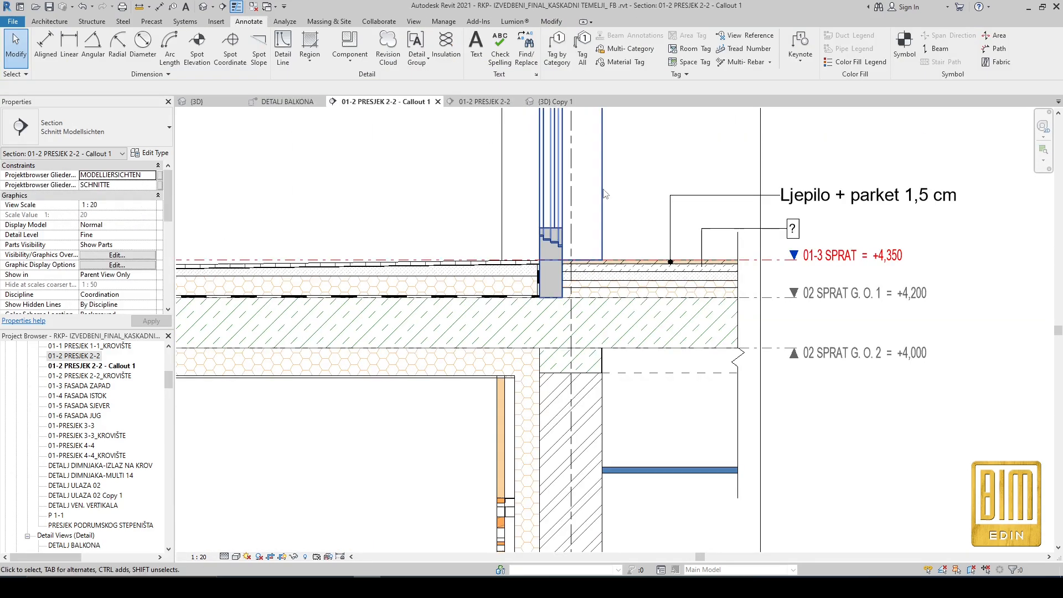
Step: Compare the callout's screed region and tag type with those used in the DETALJ BALKONA view
left_click(791, 231)
scroll(791, 231, "up", 1)
left_click(795, 232)
left_click(623, 362)
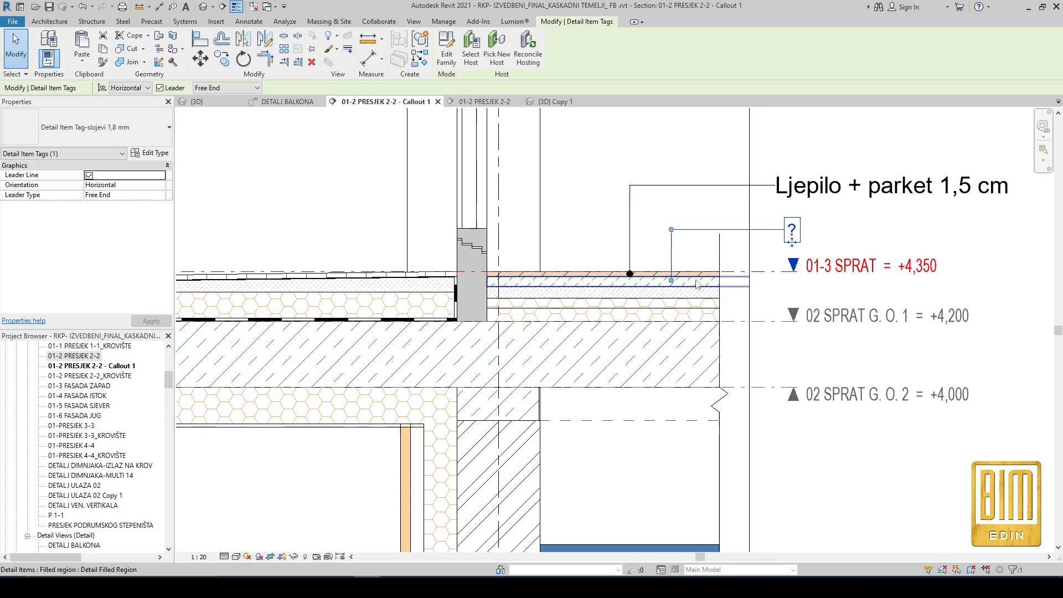
left_click(794, 233)
left_click(622, 363)
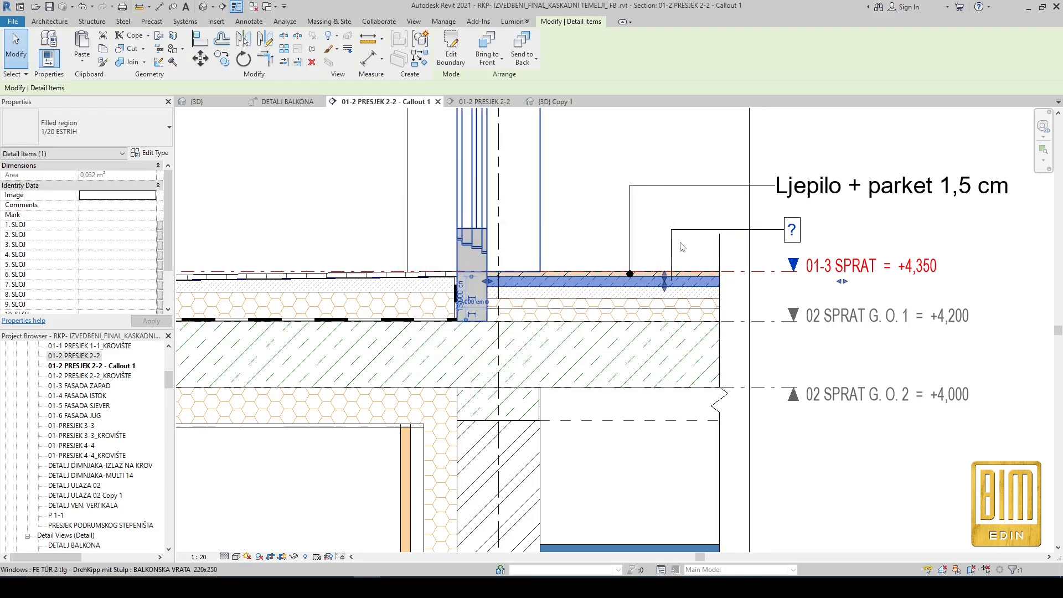
key("ctrl+Tab")
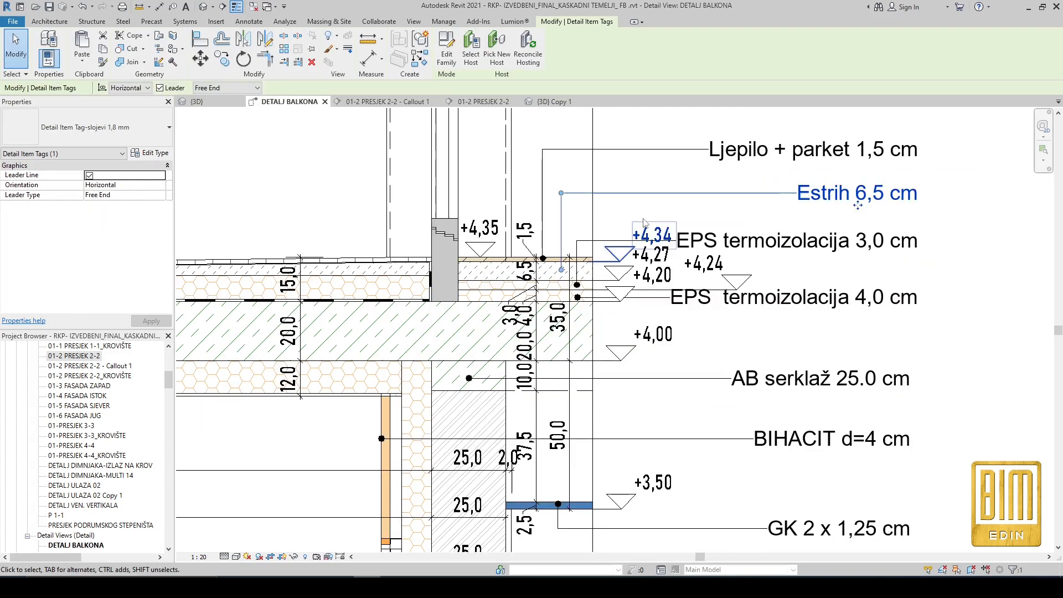
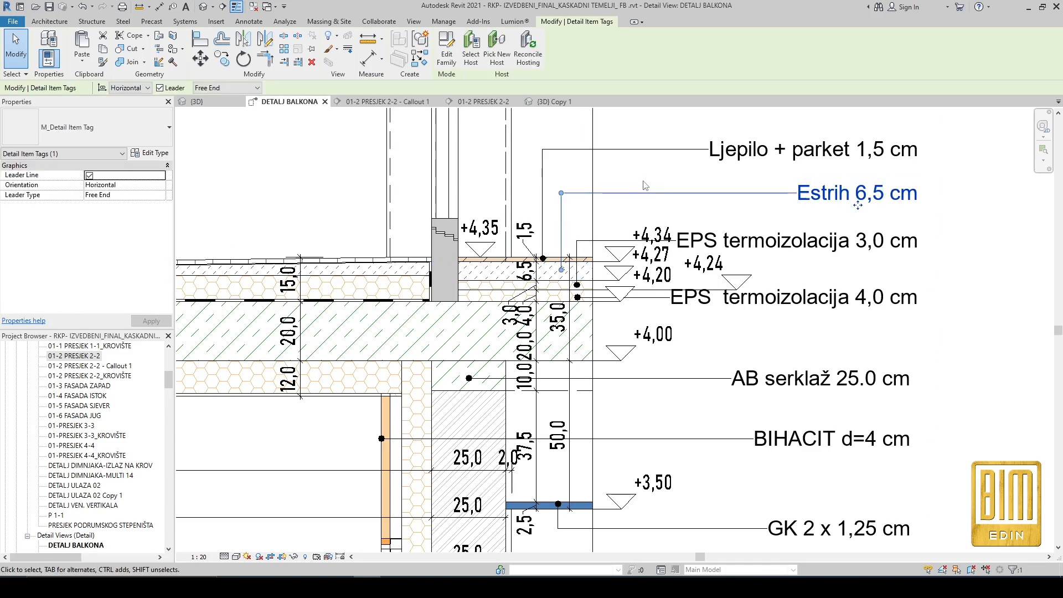
key("ctrl+Tab")
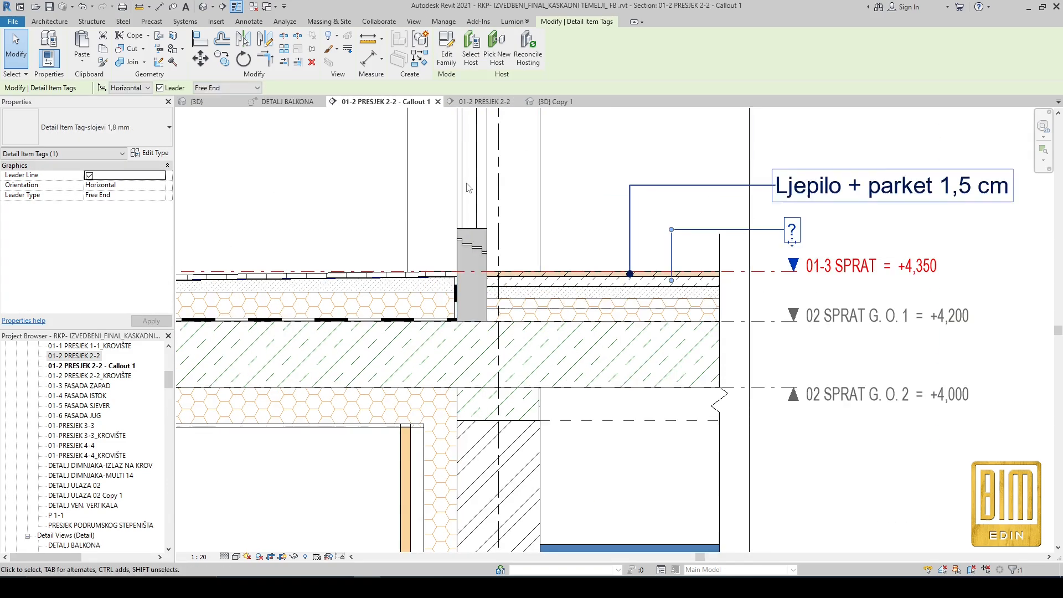
Step: Change the screed tag to M_Detail Item Tag, enter Estrih 6,5 cm and align it with the parquet tag
left_click(125, 132)
left_click(72, 233)
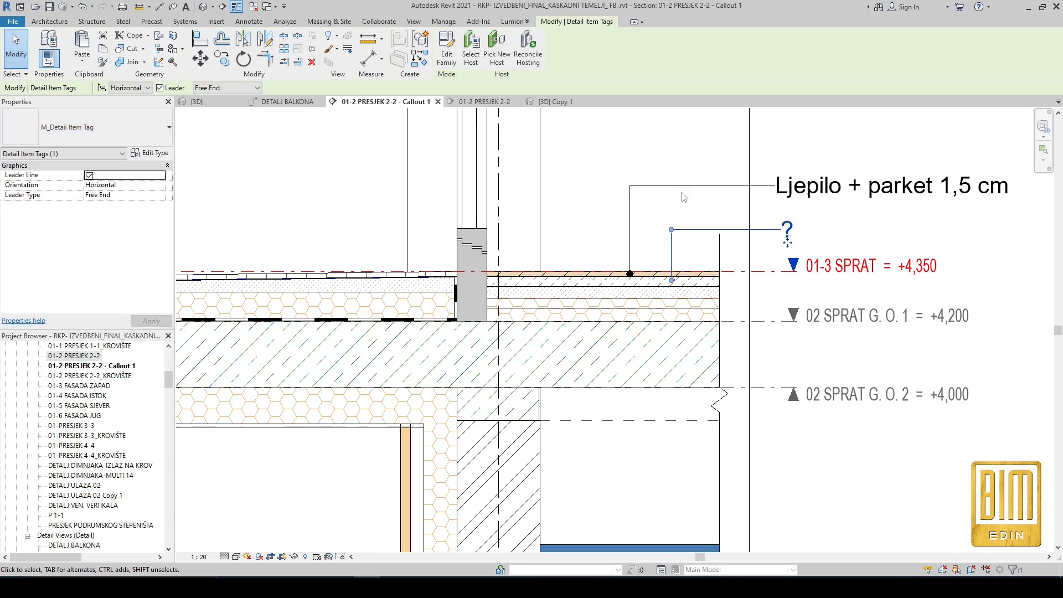
scroll(682, 224, "down", 3)
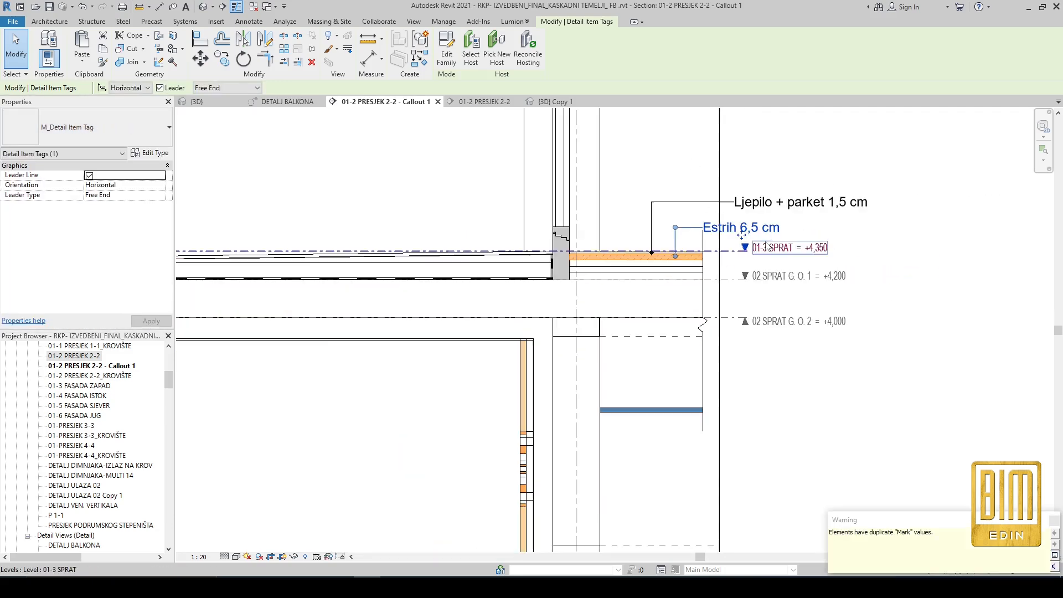
left_click_drag(793, 233, 834, 230)
key("Escape")
scroll(642, 290, "up", 2)
key("Return")
scroll(633, 239, "down", 1)
left_click(634, 244)
key("Escape")
key("Escape")
key("Return")
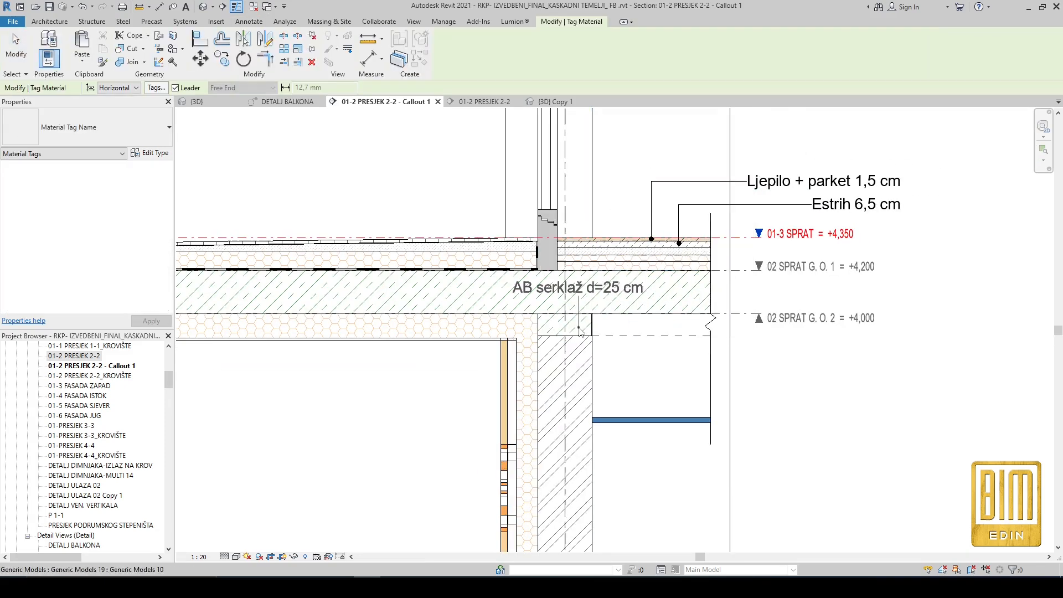
scroll(581, 354, "down", 3)
scroll(411, 287, "up", 3)
scroll(465, 298, "down", 3)
key("Escape")
key("Escape")
scroll(809, 270, "up", 3)
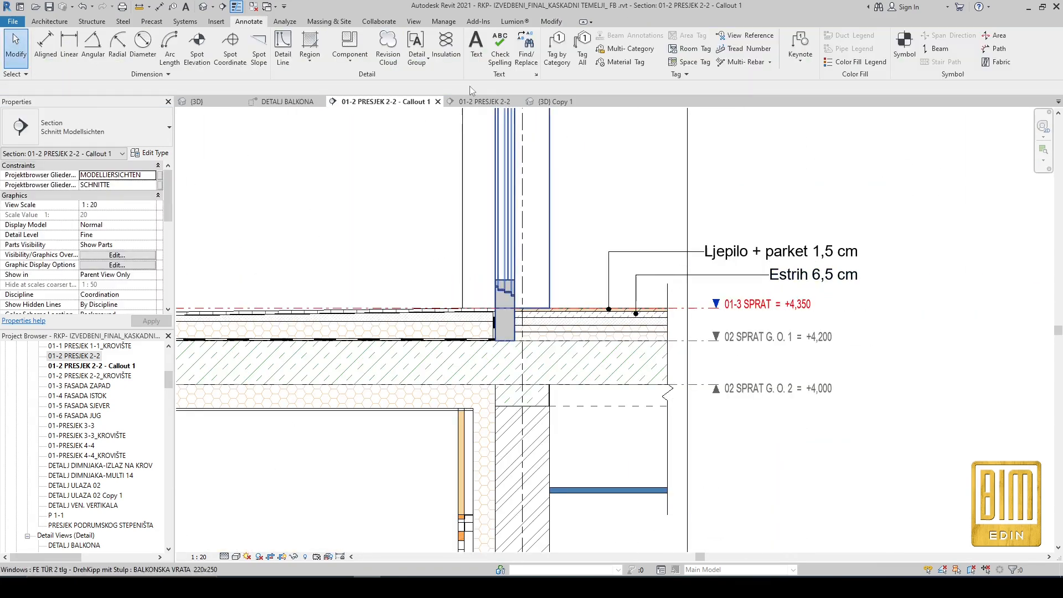
Step: Extend the screed filled region down to the top of the two insulation layers beside the threshold
key("t")
key("g")
scroll(692, 324, "up", 2)
left_click(398, 310)
scroll(672, 318, "up", 3)
left_click(394, 314)
left_click(256, 310)
scroll(643, 232, "down", 4)
middle_click_drag(642, 232, 621, 267)
Step: Move the parquet and screed tags higher so they stand clear above the level labels
key("Escape")
left_click_drag(614, 240, 535, 271)
key("m")
key("v")
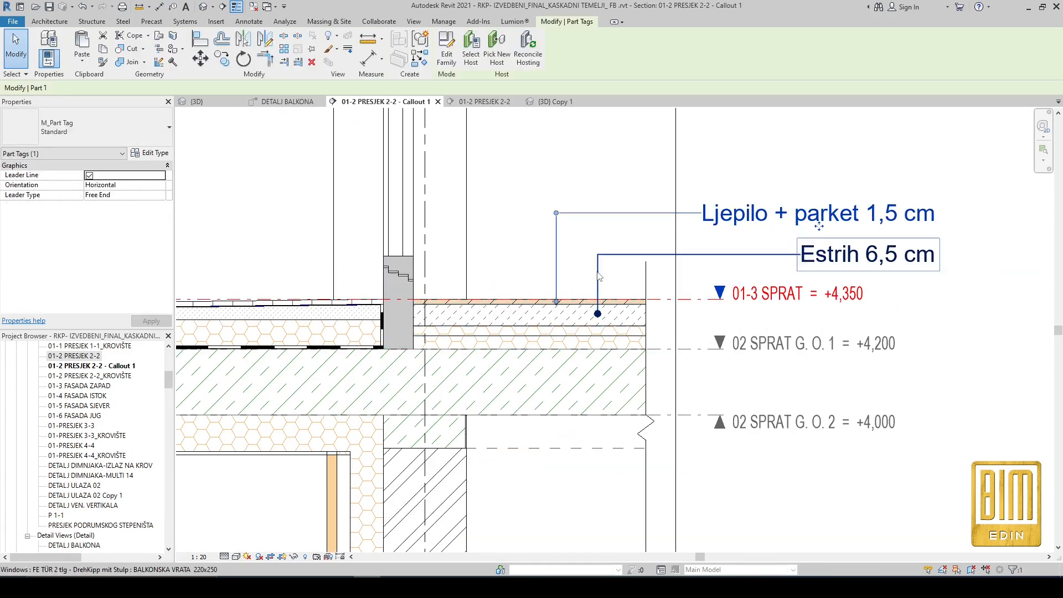
key("Escape")
scroll(486, 248, "down", 2)
left_click(705, 230)
left_click_drag(705, 233, 705, 169)
left_click_drag(739, 257, 739, 188)
Step: Tag the two insulation layers below the screed and the concrete slab by category, with tags in one column
key("t")
key("g")
scroll(581, 306, "up", 2)
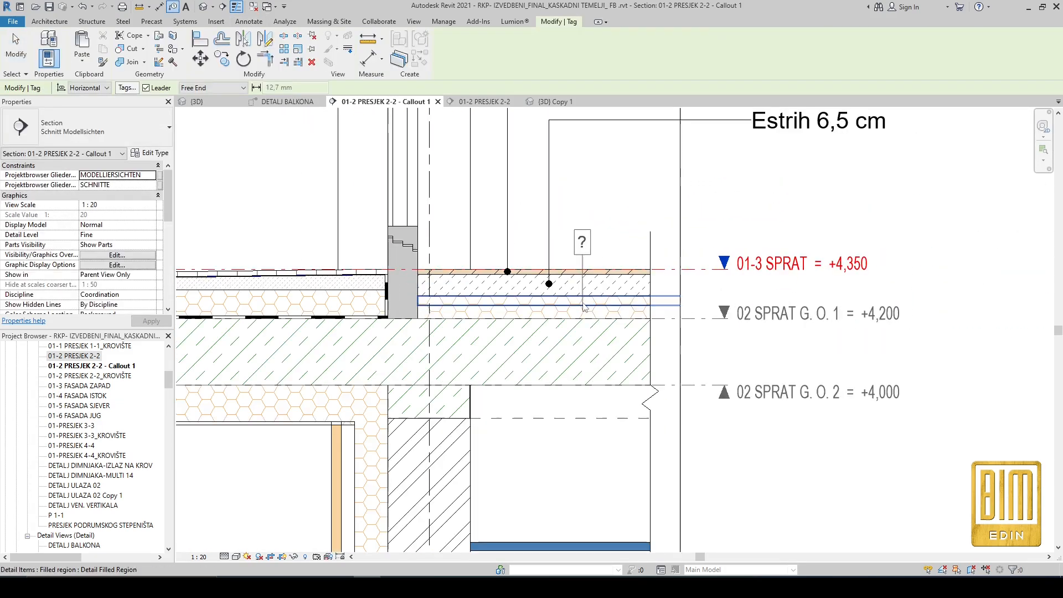
scroll(631, 279, "down", 2)
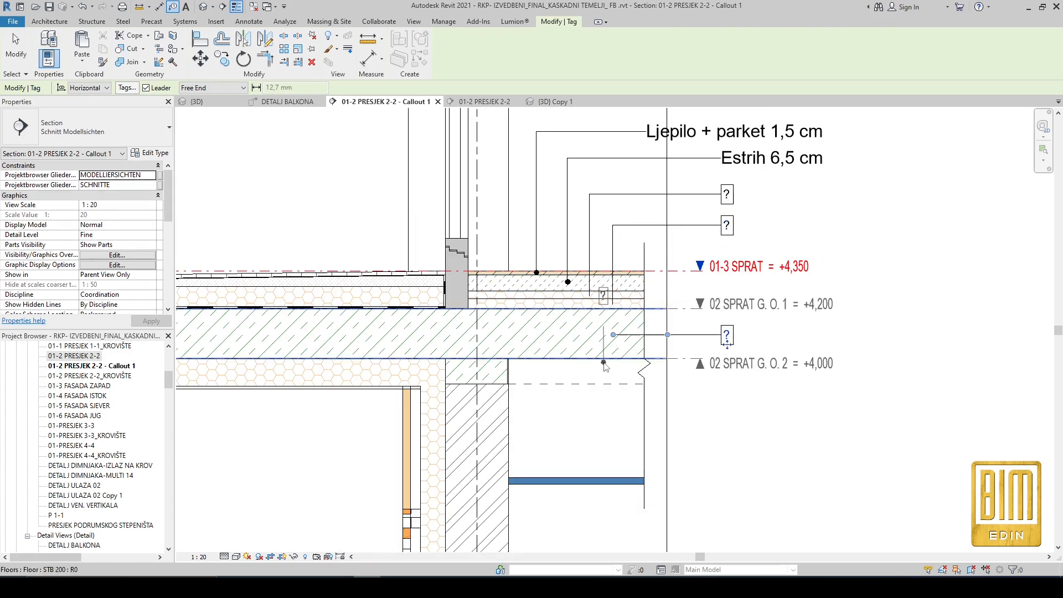
key("Escape")
key("Escape")
scroll(508, 374, "up", 5)
left_click(510, 363)
left_click_drag(510, 356, 515, 359)
key("Escape")
scroll(513, 358, "down", 4)
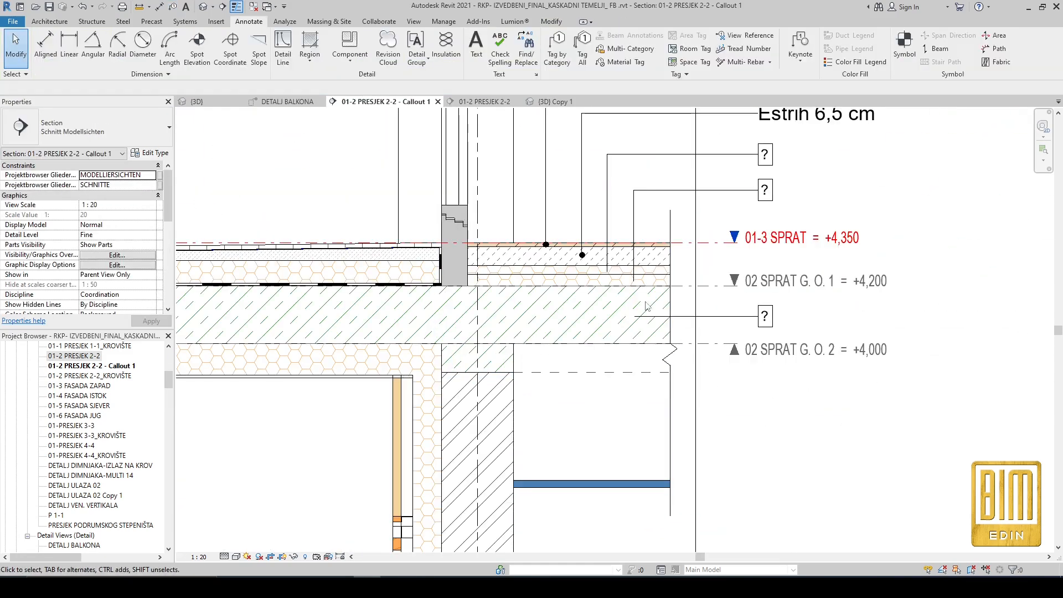
Step: Tag the tie beam and the wall below it, and add a material tag to the suspended GK ceiling
left_click(249, 22)
left_click(586, 47)
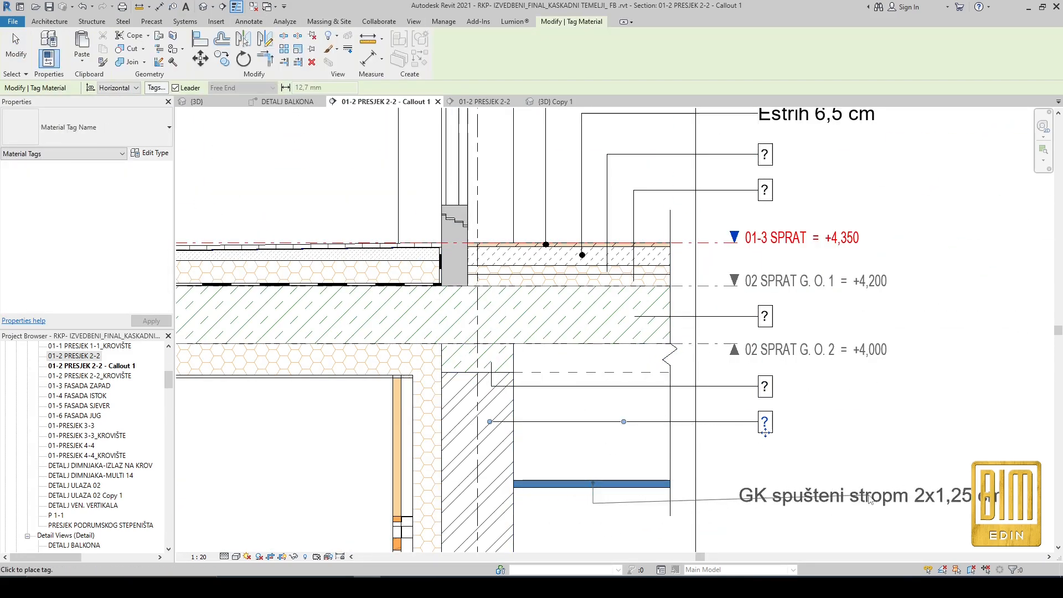
left_click(887, 504)
scroll(743, 454, "down", 2)
key("Escape")
Step: Choose a leader arrowhead for the Detail Item Tag-slojevi 1,8 mm type used on the insulation layer
scroll(836, 269, "up", 2)
left_click(526, 268)
left_click(150, 154)
left_click(299, 238)
left_click(283, 237)
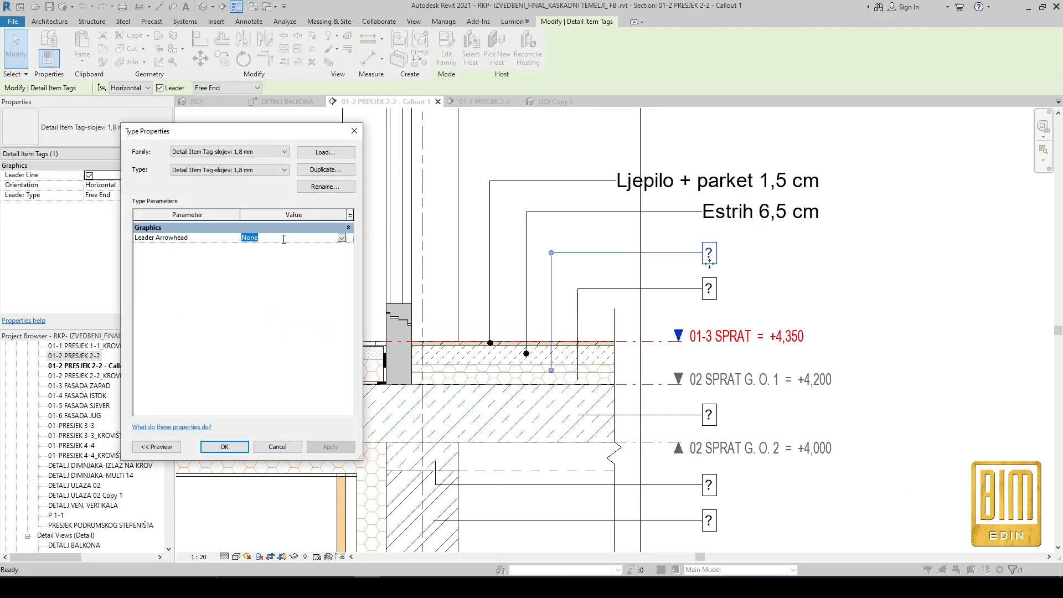
left_click(342, 238)
left_click(283, 291)
left_click(224, 447)
scroll(620, 284, "down", 4)
key("Escape")
scroll(720, 443, "up", 1)
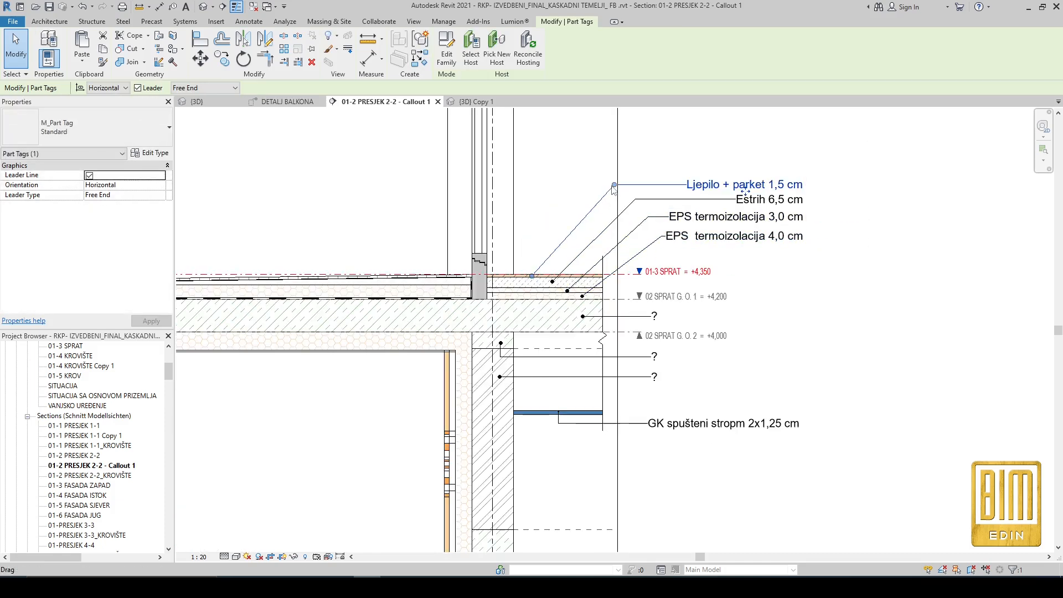
Step: Align the AB serklaž 25.0 cm tag with the tags above, and tile the callout beside the DETALJ BALKONA view
left_click(682, 287)
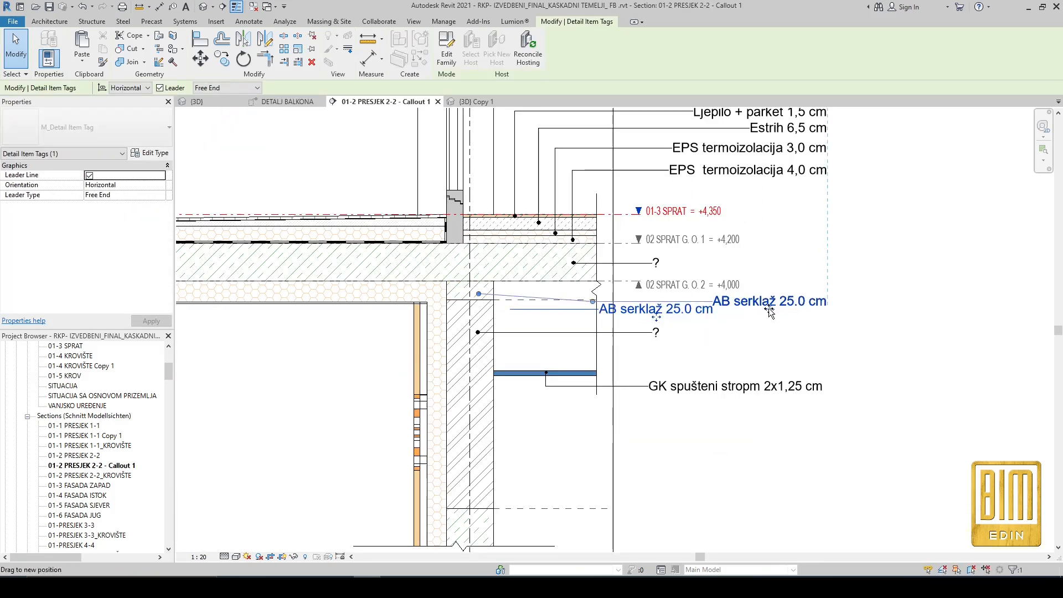
left_click_drag(764, 313, 766, 314)
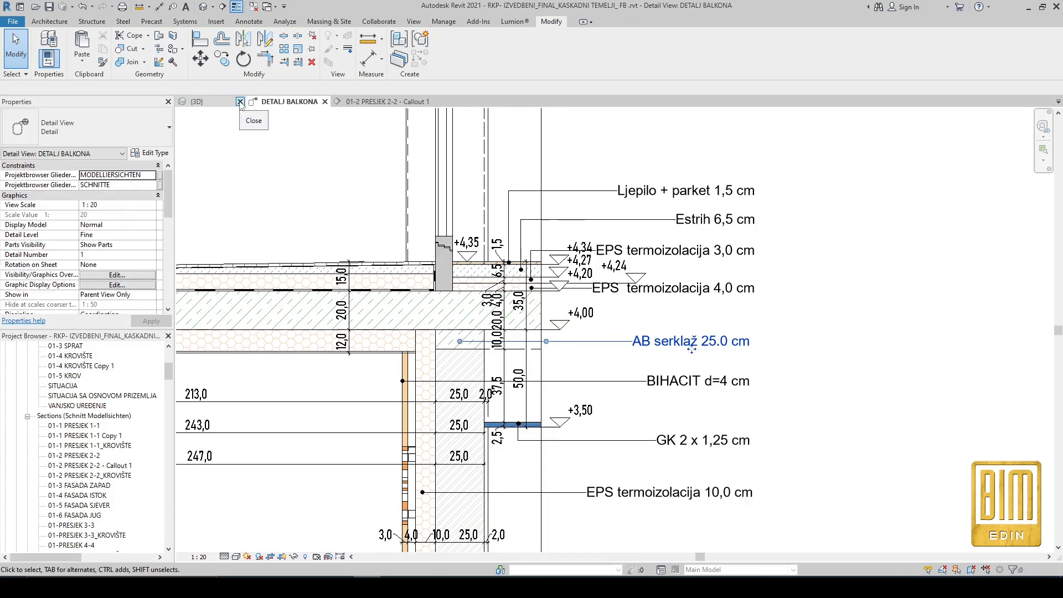
left_click(240, 102)
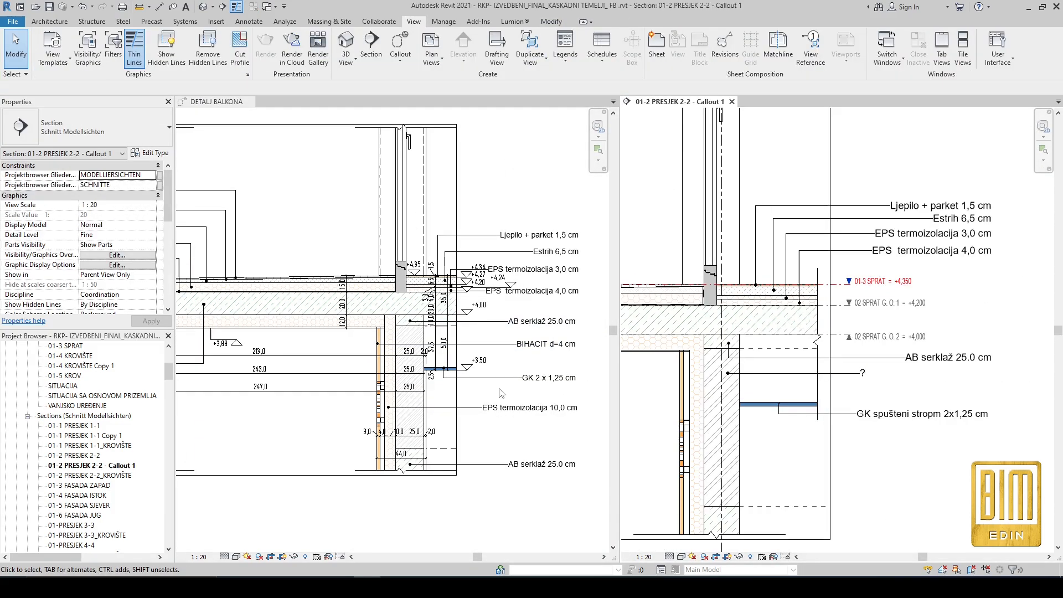
Step: Fill in the text of the wall tag below the tie beam, starting with ZIDANI
type("E")
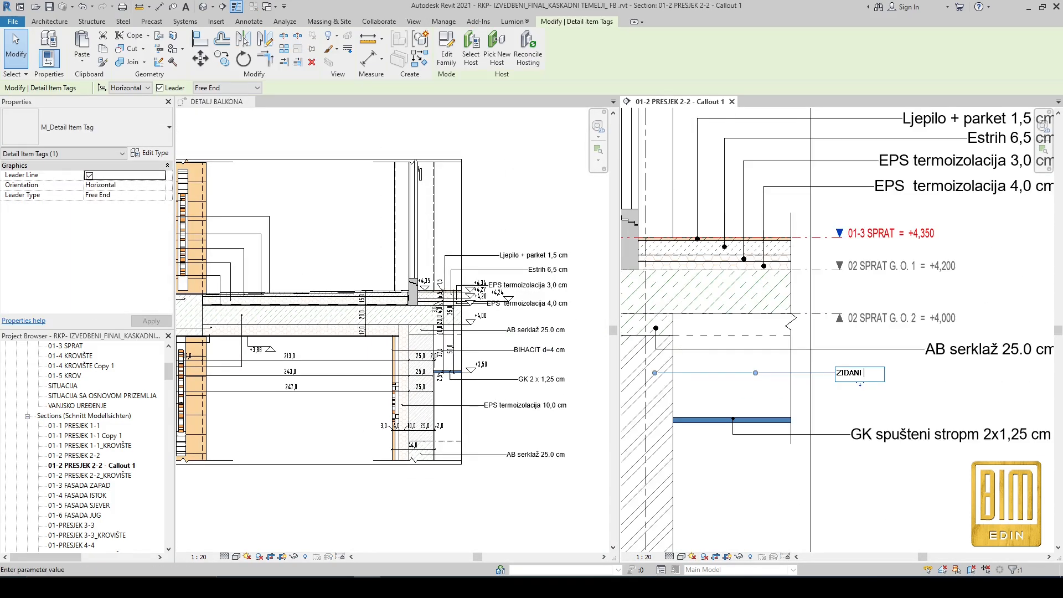
type("cm")
key("Return")
Step: Start Tag by Category and choose the default Detail Items tag among the loaded tags
scroll(811, 387, "down", 7)
scroll(831, 454, "up", 5)
left_click(248, 22)
left_click(560, 48)
scroll(821, 430, "up", 2)
right_click(803, 424)
left_click(845, 283)
left_click(444, 48)
left_click(127, 88)
scroll(468, 316, "down", 4)
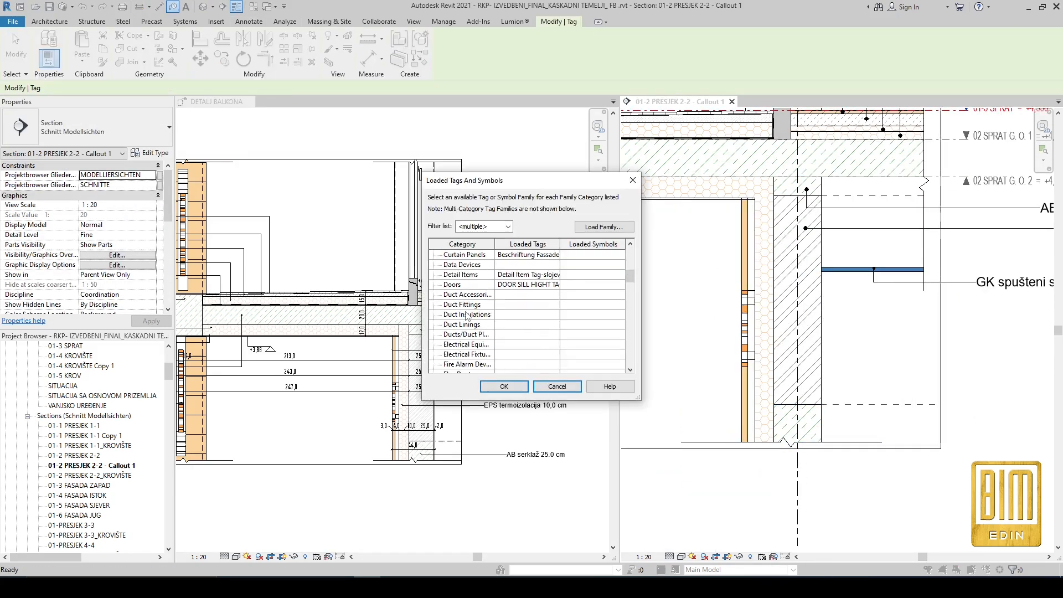
left_click(517, 386)
Step: Tag the lower tie beam at the foot of the wall as AB serklaž 25.0 cm and align its tag
scroll(834, 394, "down", 2)
left_click(818, 414)
left_click(943, 425)
scroll(493, 410, "up", 3)
left_click(471, 402)
scroll(945, 430, "up", 2)
type("AB serklaž 25.0 cm")
left_click_drag(815, 407, 871, 407)
scroll(878, 301, "up", 1)
left_click(831, 293)
left_click(909, 382)
Step: Tag the ceramic tile layer of the balcony floor, with the tag head on the outer side of the wall
scroll(909, 382, "down", 6)
scroll(764, 339, "up", 4)
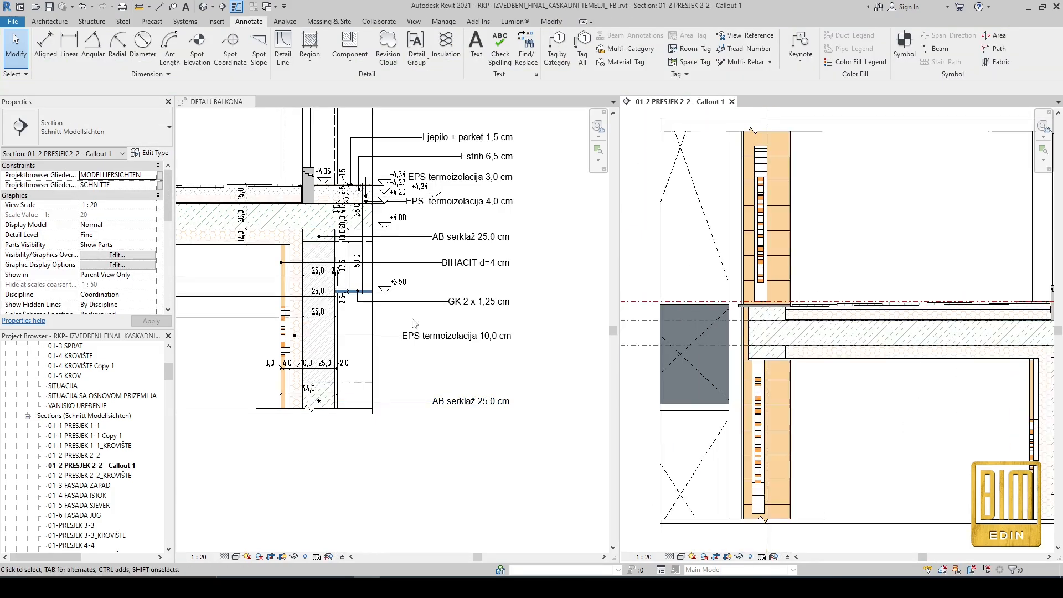
scroll(570, 324, "down", 5)
scroll(513, 250, "up", 4)
left_click(515, 242)
scroll(907, 315, "up", 1)
scroll(907, 314, "down", 3)
left_click(249, 21)
left_click(557, 48)
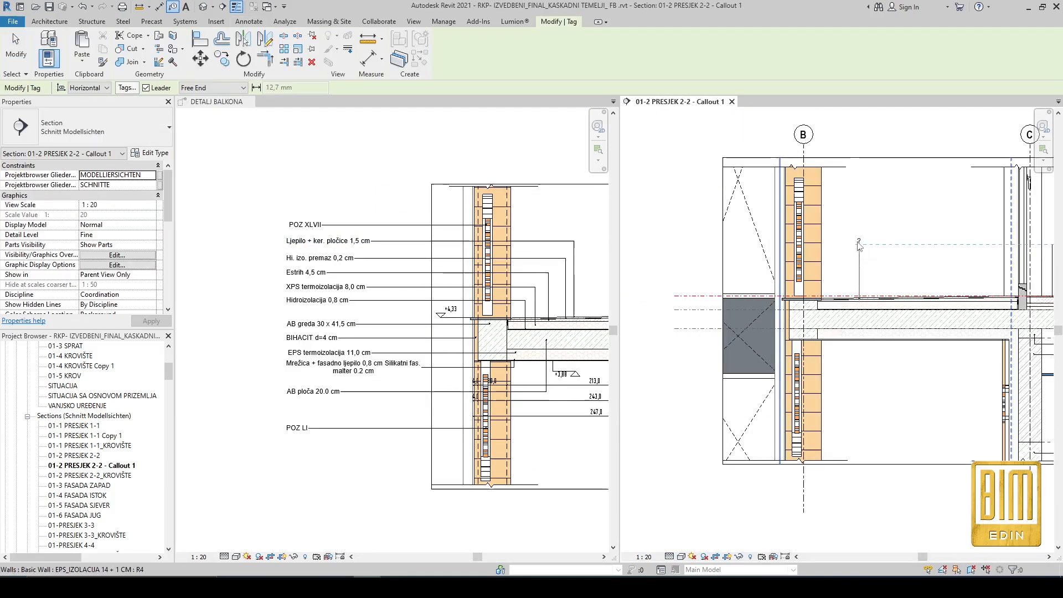
left_click(860, 295)
left_click(860, 220)
scroll(860, 220, "down", 3)
left_click(887, 227)
scroll(333, 242, "up", 3)
Step: Set the text of the balcony tile layer tag to Ljepilo + ker. pločice 1,5 cm
left_click(333, 241)
scroll(696, 220, "up", 3)
left_click(696, 220)
type("Ljepilo + ker. pločice 1,5 cm")
left_click(714, 280)
scroll(714, 280, "down", 5)
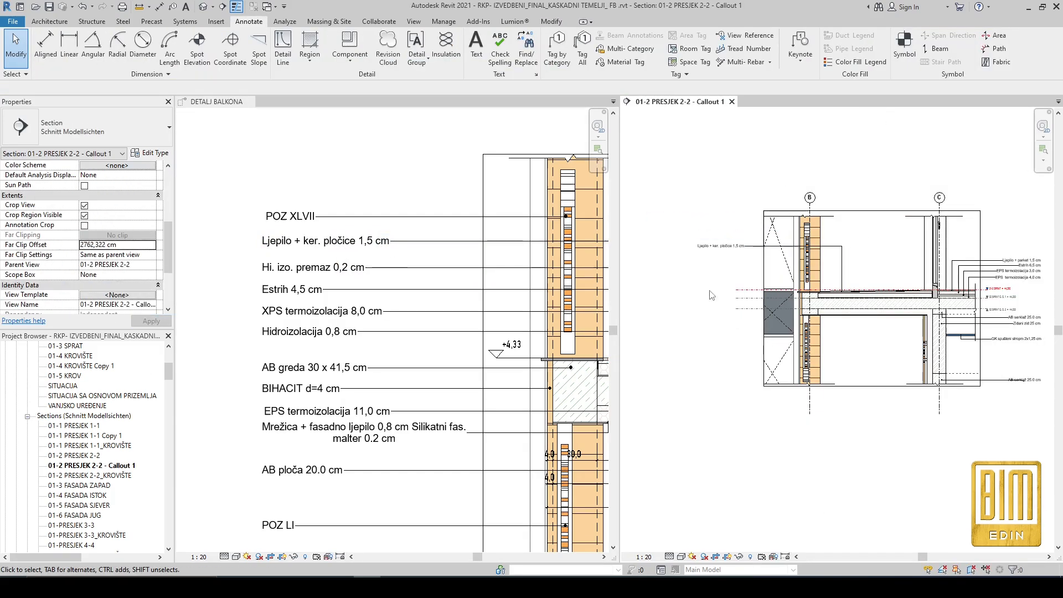
Step: Turn on depth cueing in the callout's graphic display options and adjust its range
left_click(681, 556)
left_click(714, 484)
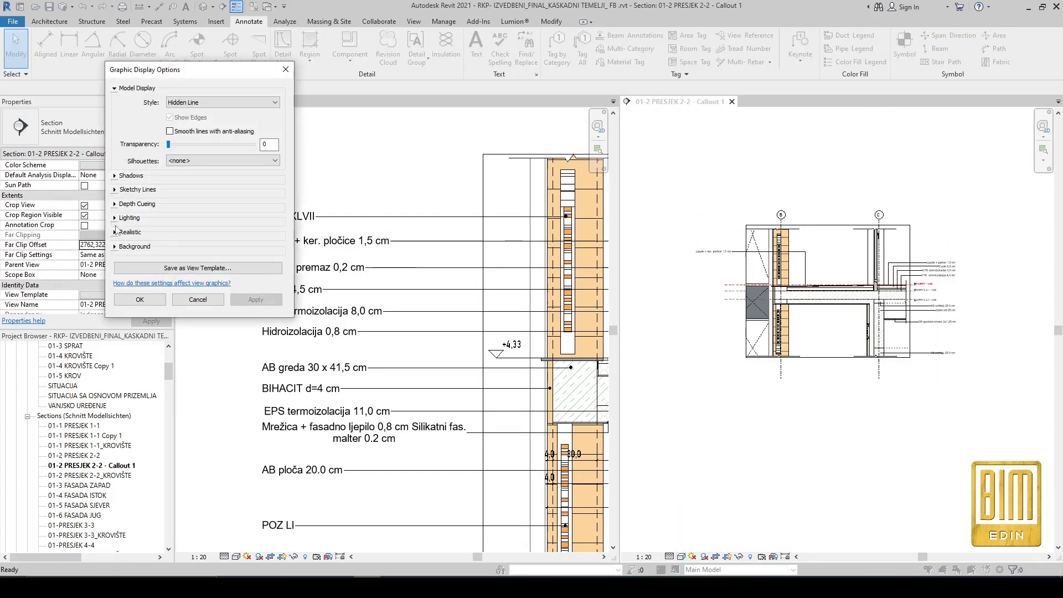
left_click(115, 204)
left_click(170, 212)
left_click_drag(255, 236, 222, 239)
left_click(270, 370)
left_click(140, 366)
Step: Shift the leader end and elbow of the Ljepilo + ker. pločice tag further inward along the balcony floor
left_click(557, 48)
scroll(844, 292, "up", 8)
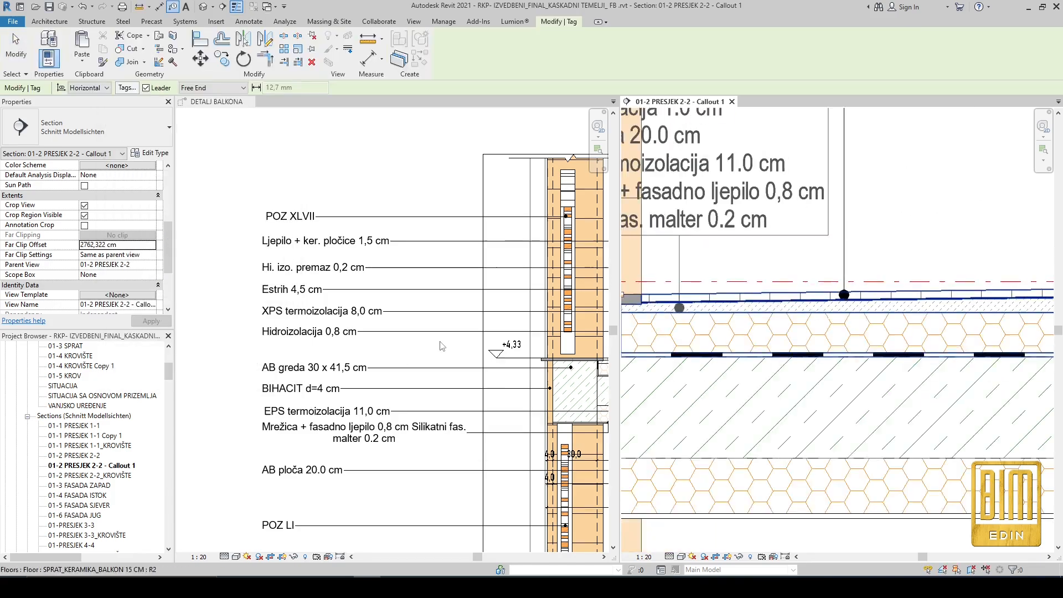
scroll(336, 352, "down", 3)
scroll(852, 302, "down", 6)
scroll(852, 303, "up", 8)
left_click_drag(849, 303, 1009, 304)
scroll(816, 329, "down", 4)
left_click_drag(692, 161, 798, 162)
scroll(799, 240, "up", 2)
key("t")
key("g")
scroll(853, 238, "up", 3)
scroll(853, 242, "down", 2)
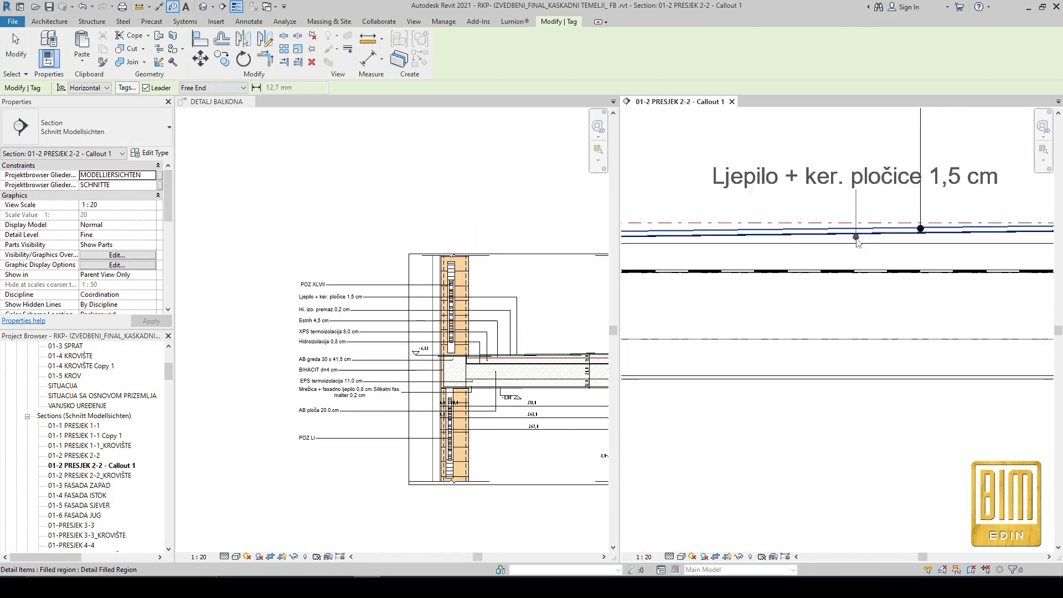
key("Escape")
key("Escape")
scroll(665, 228, "up", 2)
Step: Start a filled region for the screed layer beneath the tiles and outline it from the existing layer edges
left_click(308, 44)
scroll(720, 250, "up", 4)
left_click(710, 244)
scroll(764, 241, "up", 1)
left_click(764, 239)
left_click(491, 61)
left_click(804, 237)
left_click(775, 278)
left_click(682, 310)
scroll(654, 288, "down", 3)
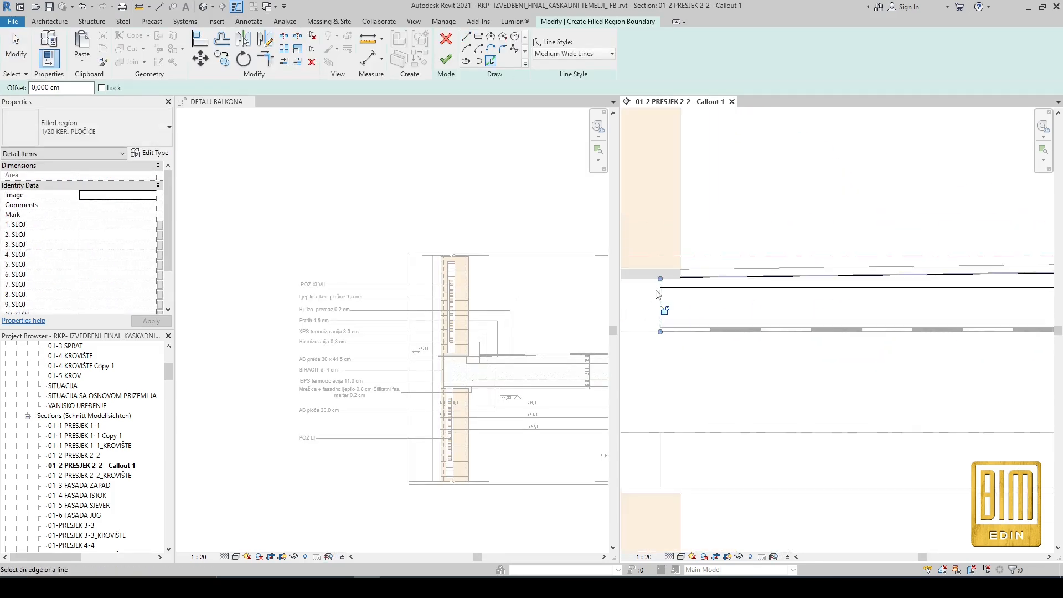
Step: Trim the screed region's boundary lines into closed corners and finish the sketch
left_click(919, 311)
key("t")
key("r")
left_click(939, 307)
scroll(796, 278, "down", 3)
left_click(446, 59)
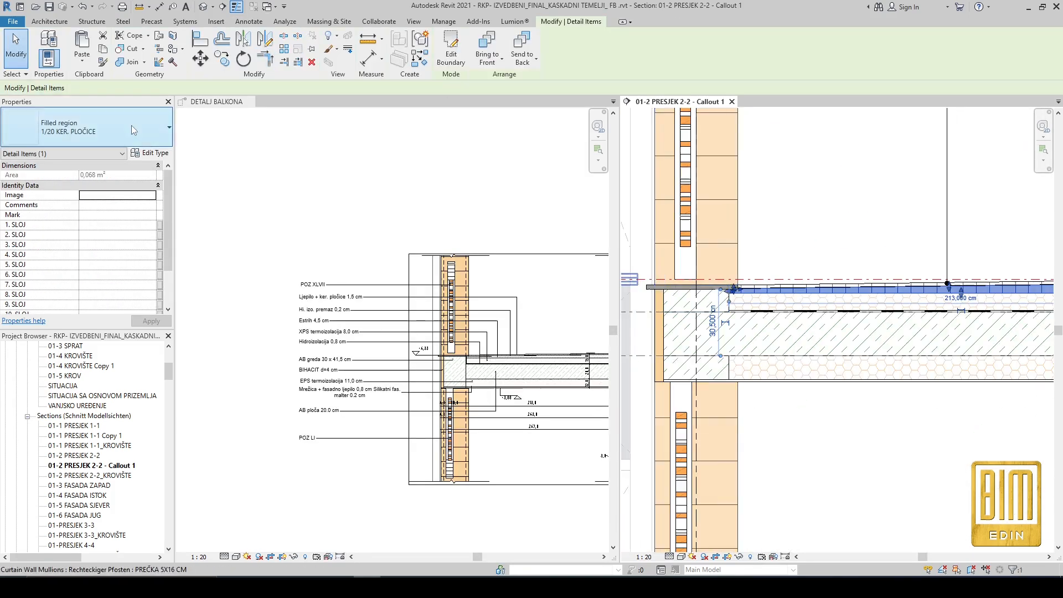
Step: Change the new filled region beneath the tiles to the screed fill type
left_click(88, 128)
left_click(89, 258)
key("Escape")
Step: Tag the screed layer and place its tag below the Ljepilo + ker. pločice 1,5 cm tag
scroll(755, 298, "down", 2)
middle_click_drag(754, 298, 890, 299)
left_click(563, 62)
scroll(968, 283, "up", 2)
left_click(985, 304)
left_click(987, 181)
left_click(792, 182)
Step: Tag the XPS insulation and the waterproofing layer above the slab, stacking both tags below the screed tag
left_click(985, 245)
left_click(986, 139)
left_click(706, 147)
scroll(983, 227, "up", 5)
left_click(947, 201)
scroll(949, 203, "down", 5)
left_click(950, 138)
left_click(743, 135)
key("Escape")
Step: Examine the HIDROIZOLACIJA LINIJA 0,2 detail line between the tiles and the screed
left_click(946, 160)
scroll(953, 176, "up", 6)
key("Escape")
scroll(780, 305, "up", 5)
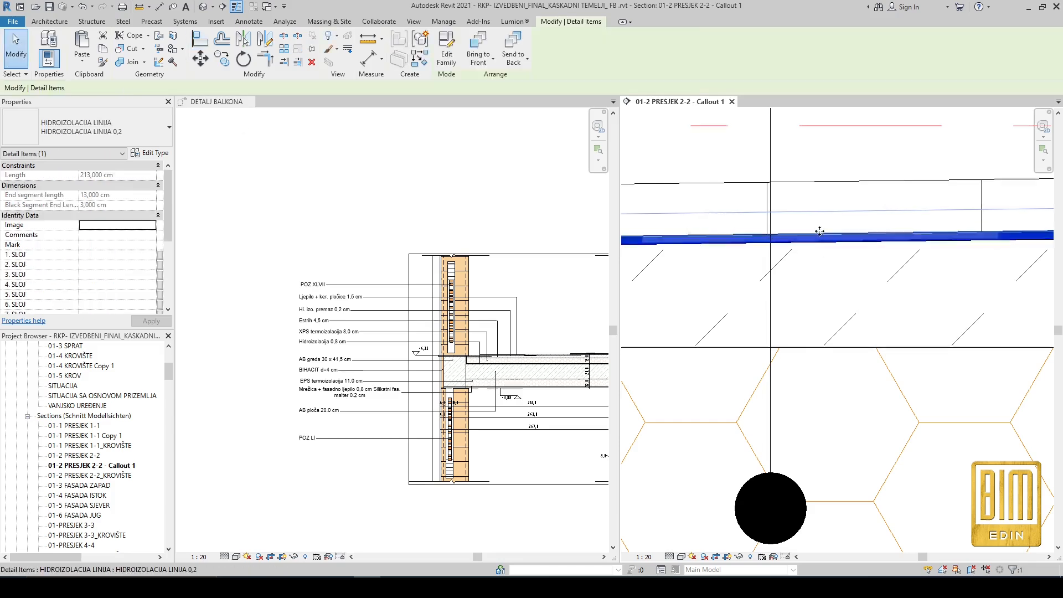
scroll(819, 231, "down", 5)
scroll(705, 209, "up", 4)
left_click(747, 209)
key("Escape")
scroll(891, 254, "down", 8)
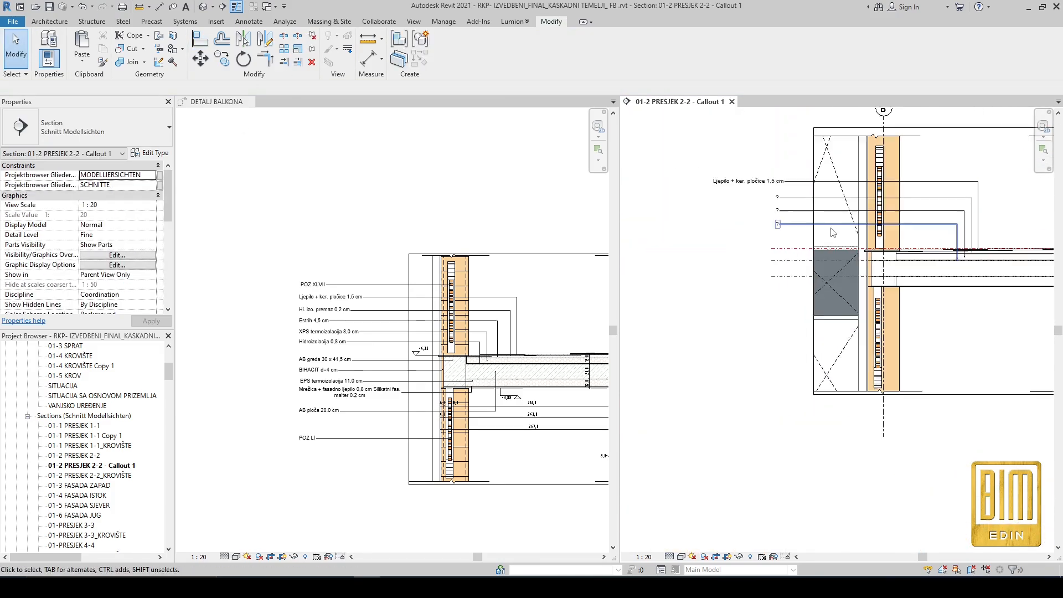
Step: Tag the 0,2 waterproofing coating line beneath the tiles and place its tag within the floor layer tag stack
scroll(736, 193, "up", 2)
left_click(753, 192)
scroll(745, 242, "down", 2)
key("t")
key("g")
scroll(936, 263, "up", 5)
left_click(942, 266)
scroll(942, 265, "down", 4)
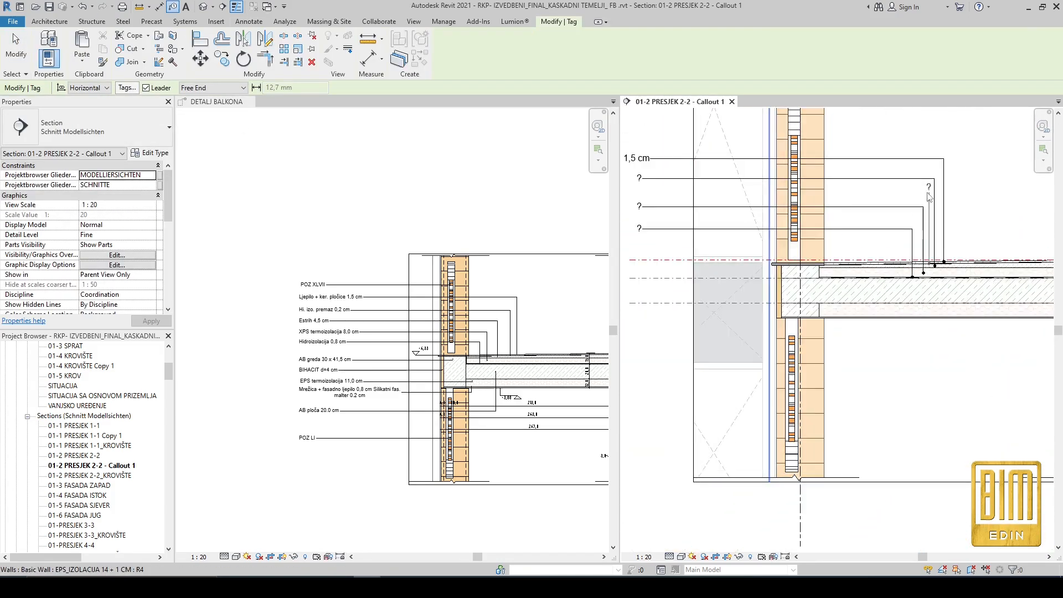
scroll(862, 277, "up", 4)
left_click(15, 45)
Step: Edit the boundary of the 1/20 AB filled region so it covers the full beam beside the balcony slab
scroll(853, 256, "up", 3)
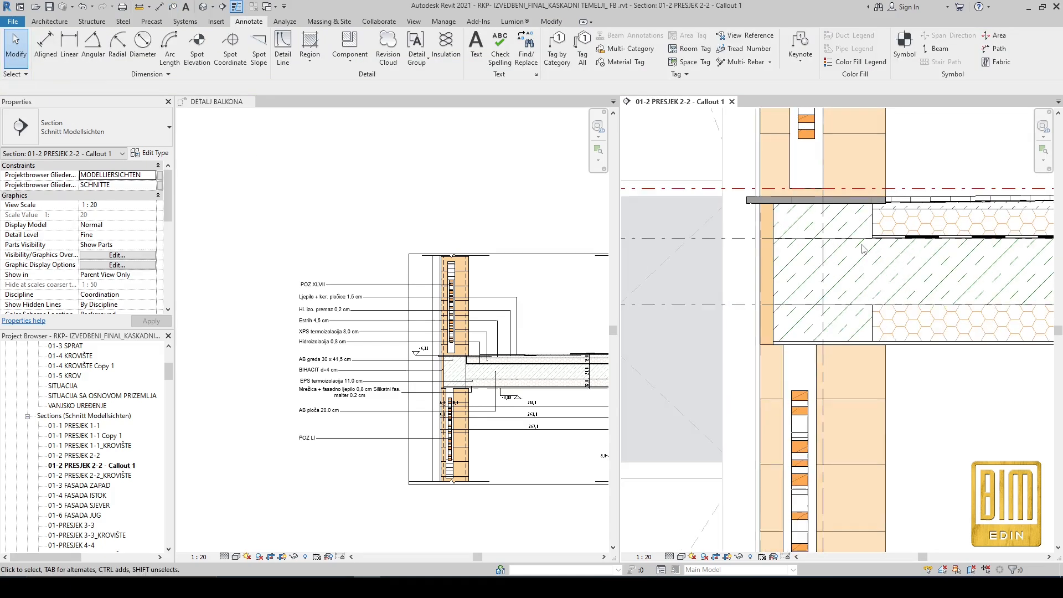
left_click(857, 237)
left_click_drag(771, 271, 873, 271)
scroll(875, 269, "up", 2)
double_click(872, 349)
left_click_drag(679, 296, 911, 414)
left_click(845, 378)
left_click(833, 323)
left_click(446, 59)
scroll(835, 325, "down", 2)
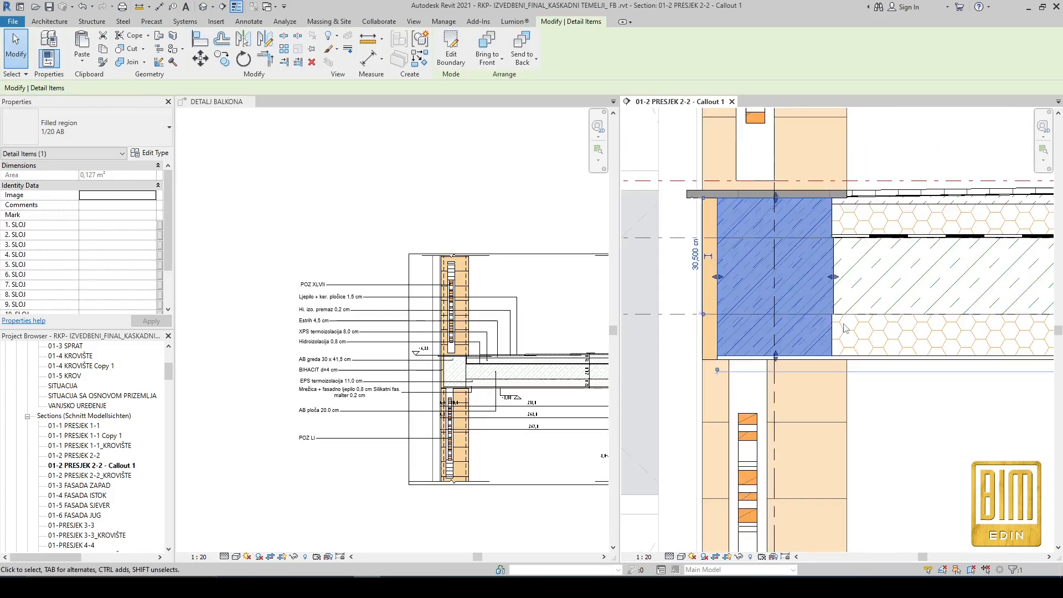
Step: Align the region edges where the concrete beam meets the thermal insulation beneath the slab
left_click(839, 349)
key("a")
key("l")
scroll(833, 235, "up", 2)
left_click(804, 435)
key("Escape")
scroll(798, 321, "down", 4)
Step: Tag the concrete beam and the thermal insulation beneath the slab, with both tag heads outside the wall
left_click(248, 22)
left_click(523, 49)
left_click(853, 300)
right_click(731, 326)
left_click(709, 304)
scroll(892, 319, "up", 1)
left_click(881, 314)
scroll(882, 315, "down", 1)
left_click(782, 311)
left_click(691, 311)
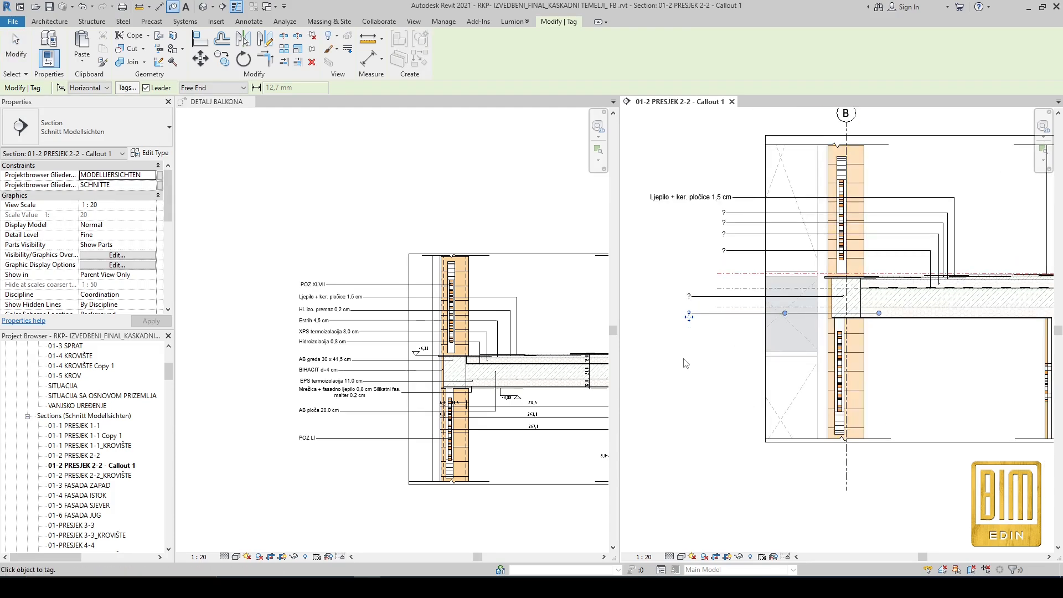
Step: Copy the thin maska filled region under the slab from DETALJ BALKONA into the callout
scroll(897, 326, "up", 4)
left_click(15, 44)
left_click(856, 306)
left_click(525, 387)
scroll(490, 388, "up", 5)
left_click(490, 385)
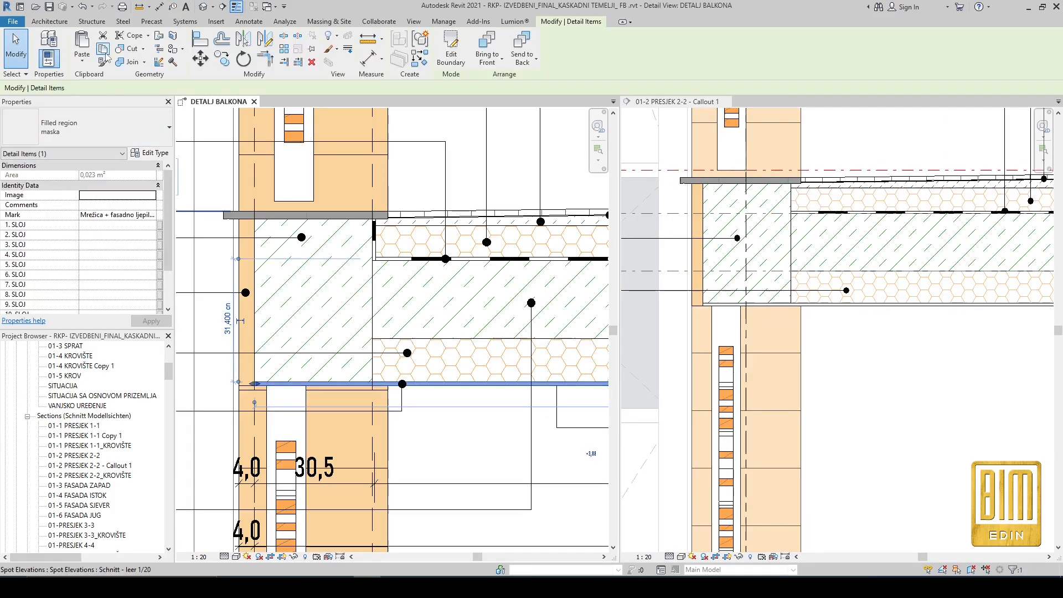
left_click(848, 318)
scroll(847, 314, "down", 2)
scroll(857, 311, "up", 3)
left_click(864, 308)
key("Escape")
Step: Tag the thin render layer on the slab's underside and align its tag below the insulation tag
key("t")
key("g")
left_click(883, 309)
scroll(886, 333, "down", 4)
left_click(885, 349)
left_click(683, 349)
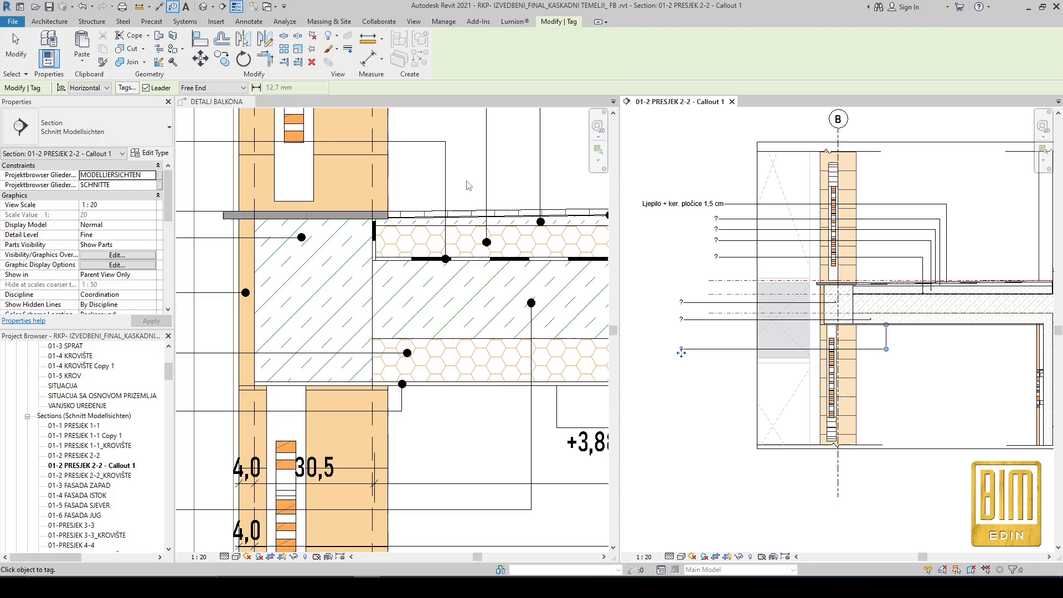
Step: Move the insulation and render layer tags beneath the slab lower, spacing out their leader elbows and arrow ends
key("Escape")
scroll(526, 335, "down", 4)
scroll(914, 334, "down", 1)
left_click_drag(736, 356, 736, 379)
scroll(915, 353, "up", 2)
left_click_drag(913, 322, 954, 322)
left_click_drag(913, 383, 950, 380)
left_click(675, 320)
left_click_drag(801, 320, 928, 359)
left_click_drag(673, 325, 680, 362)
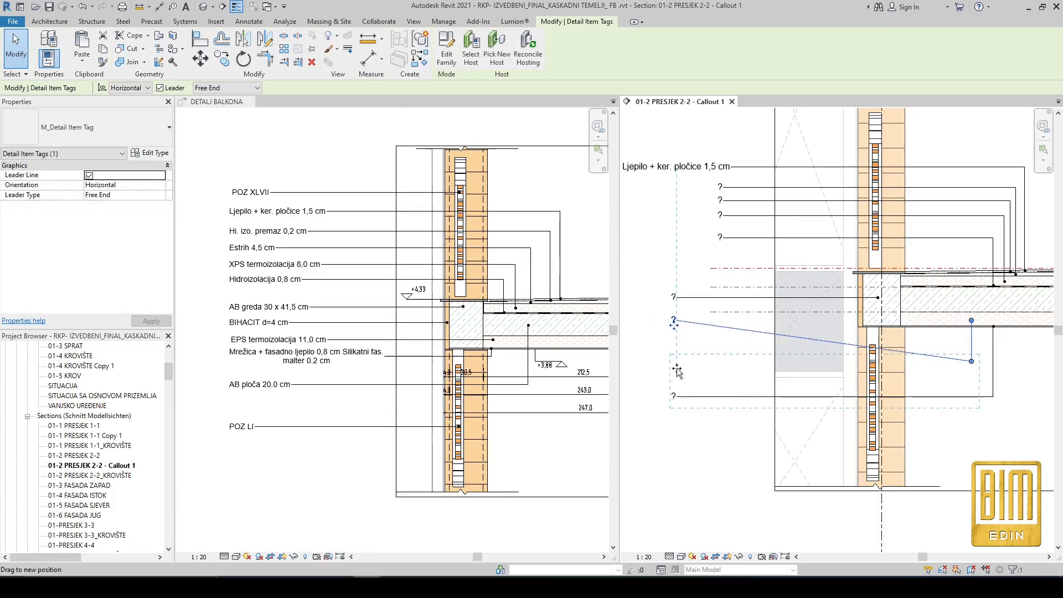
scroll(1006, 344, "up", 1)
Step: Tag the concrete slab and align its tag head above the insulation tag
key("t")
key("g")
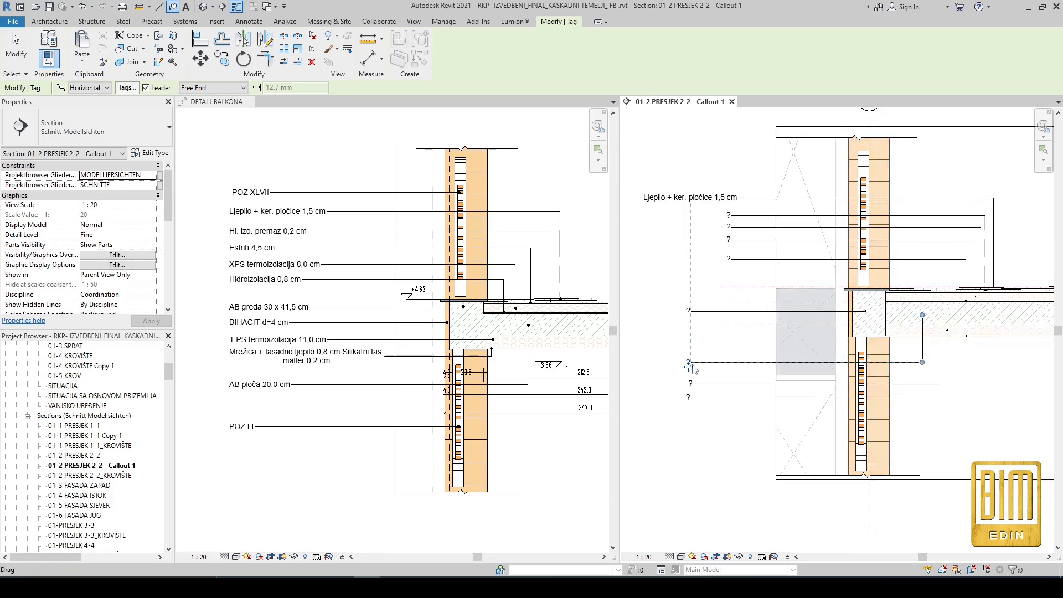
left_click(690, 366)
key("Escape")
Step: Try to copy the Hi. izo. premaz 0,2 cm and Estrih 4,5 cm texts from DETALJ BALKONA into the floor layer tags
scroll(740, 144, "up", 3)
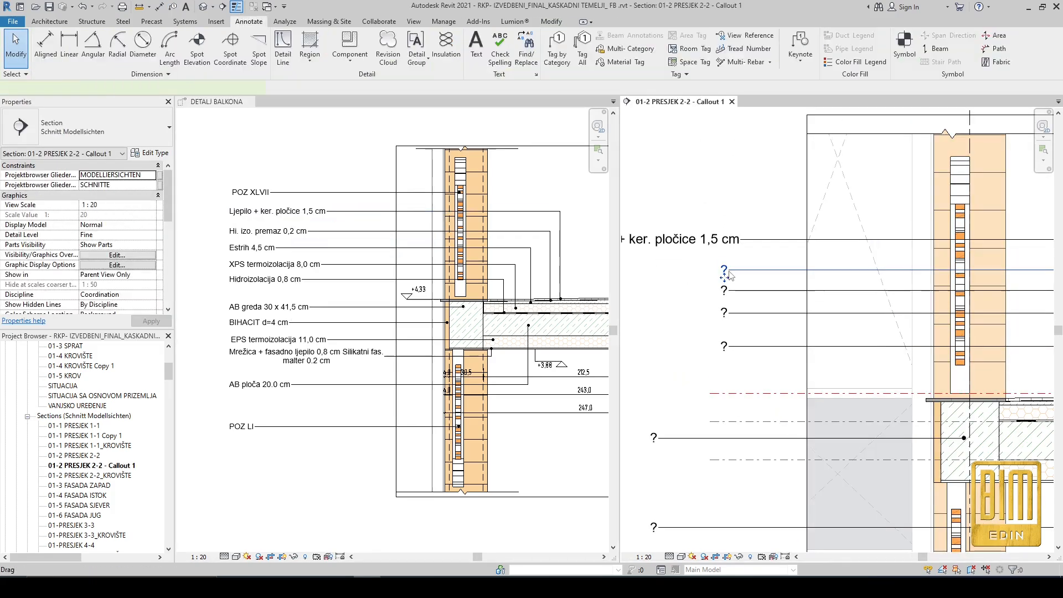
left_click(266, 231)
left_click(760, 291)
scroll(720, 310, "down", 1)
left_click(253, 247)
left_click(752, 314)
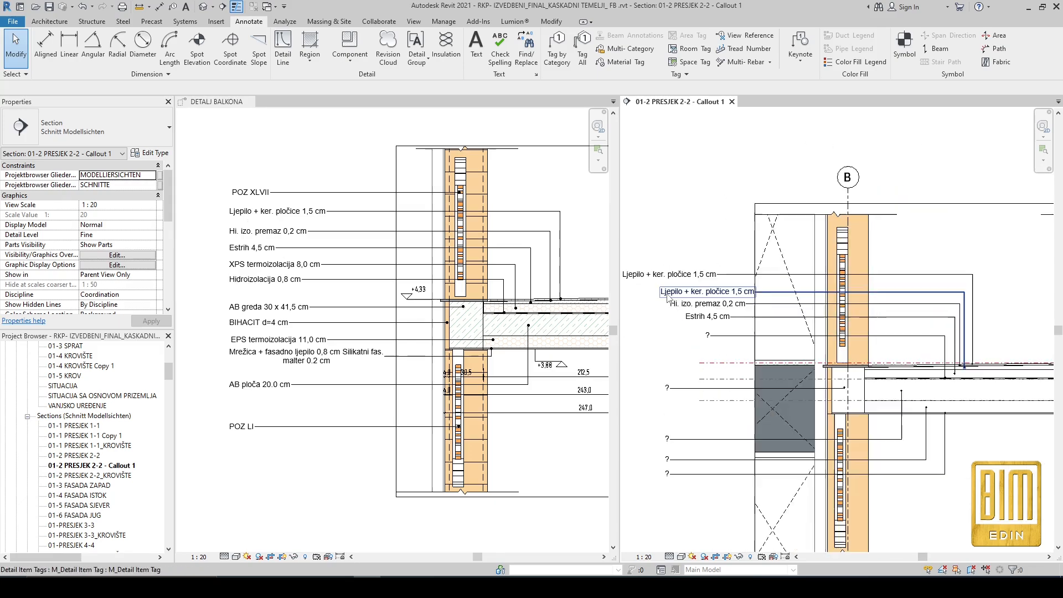
scroll(973, 349, "up", 2)
left_click(973, 348)
scroll(886, 355, "up", 3)
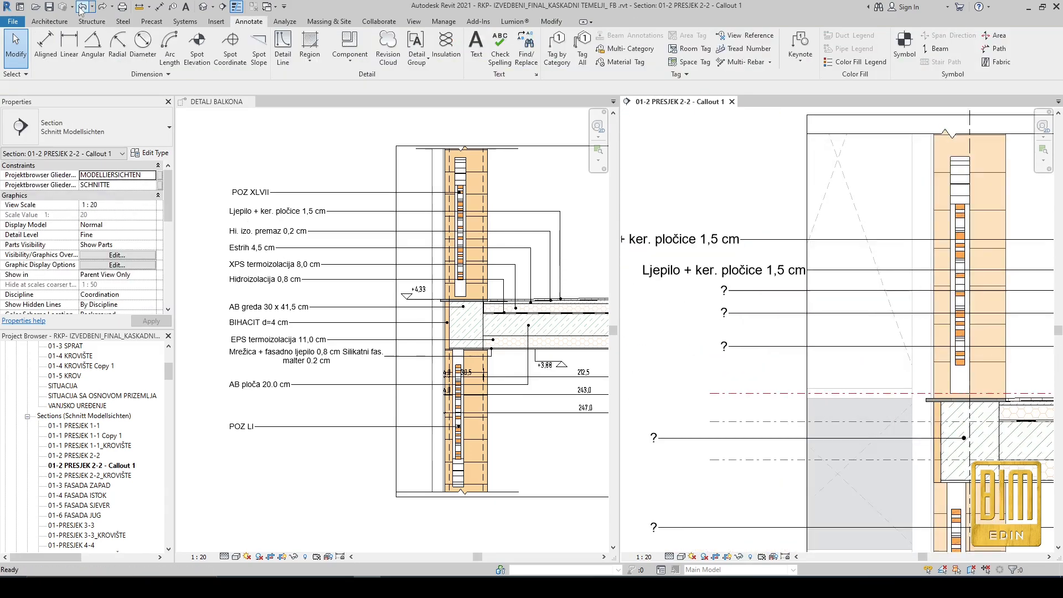
left_click(879, 360)
Step: Label the floor layer tags below the tile tag Hi. izo. premaz 0,2 cm, Estrih 4,5 cm and XPS termoizolacija 8,0 cm
scroll(879, 360, "down", 3)
scroll(879, 360, "up", 1)
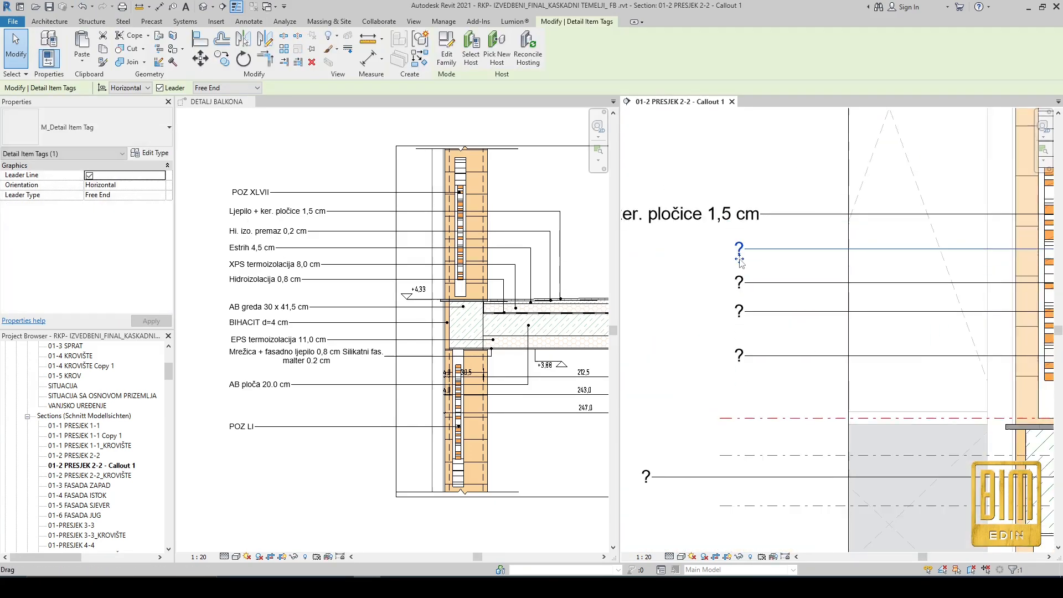
scroll(864, 277, "down", 2)
left_click_drag(875, 169, 857, 177)
scroll(857, 177, "down", 3)
scroll(932, 312, "up", 4)
left_click_drag(919, 299, 932, 312)
scroll(931, 312, "down", 4)
scroll(714, 260, "up", 2)
right_click(708, 261)
right_click(277, 261)
key("Escape")
scroll(717, 279, "down", 2)
scroll(476, 293, "up", 2)
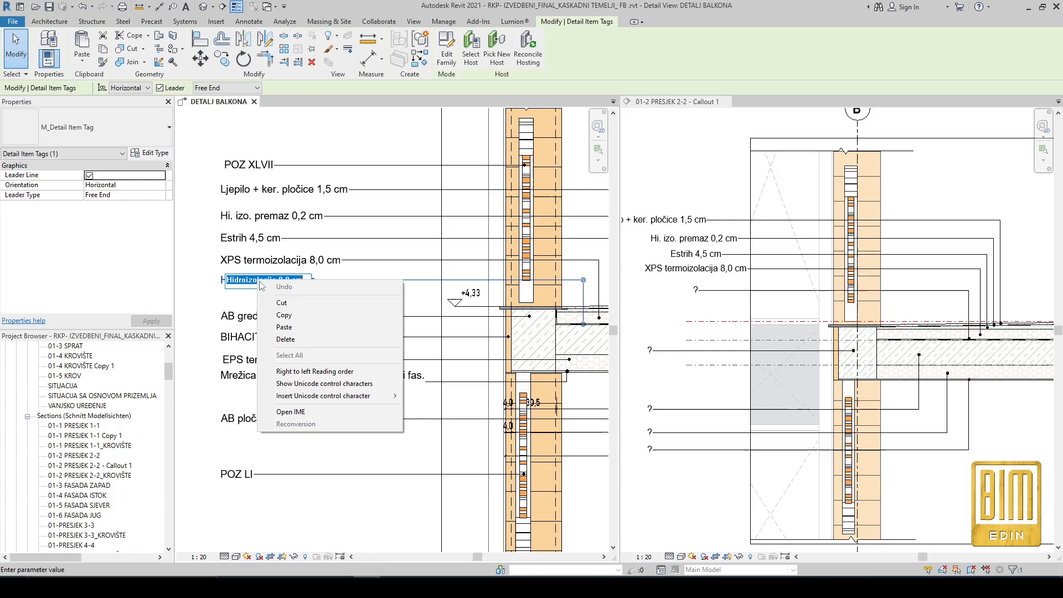
Step: Label the lowest floor layer tag Hidroizolacija 0,8 cm and the concrete beam's tag AB greda 30 x 41,5 cm
left_click(689, 289)
scroll(714, 277, "down", 1)
left_click(281, 322)
scroll(715, 277, "up", 2)
scroll(714, 277, "down", 3)
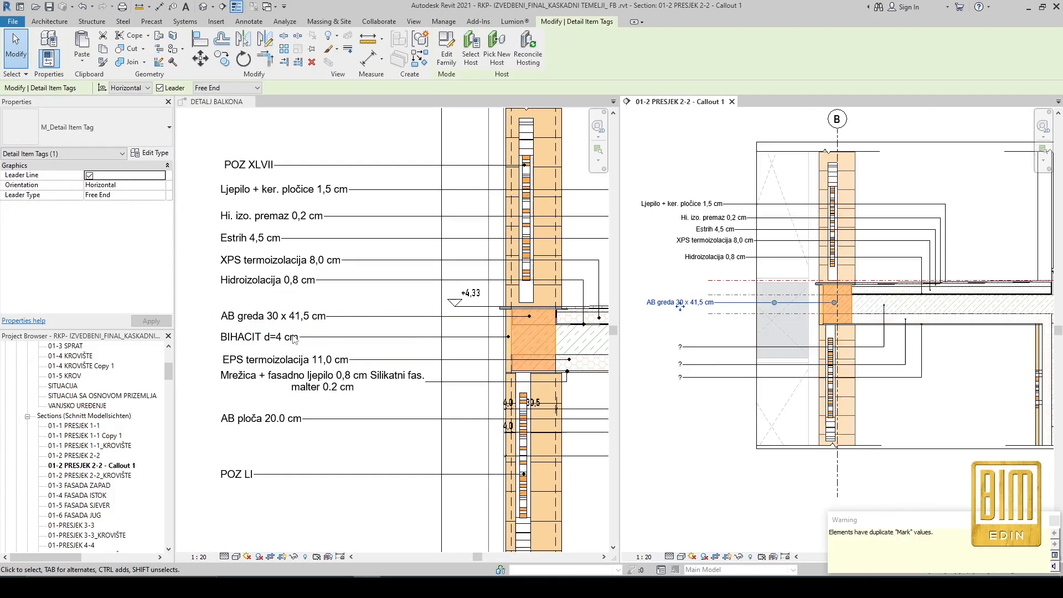
Step: Tag the BIHACIT d=4 cm panel at the beam's outer face and switch the tag to an unframed type
key("t")
key("g")
left_click(691, 319)
scroll(715, 310, "up", 1)
key("Escape")
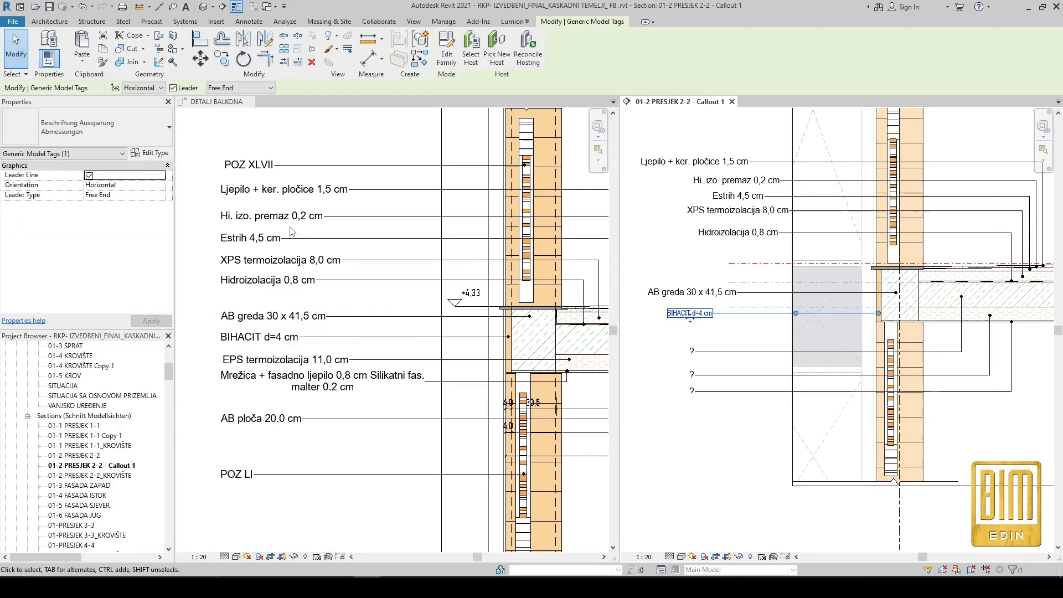
scroll(330, 343, "up", 2)
left_click(109, 134)
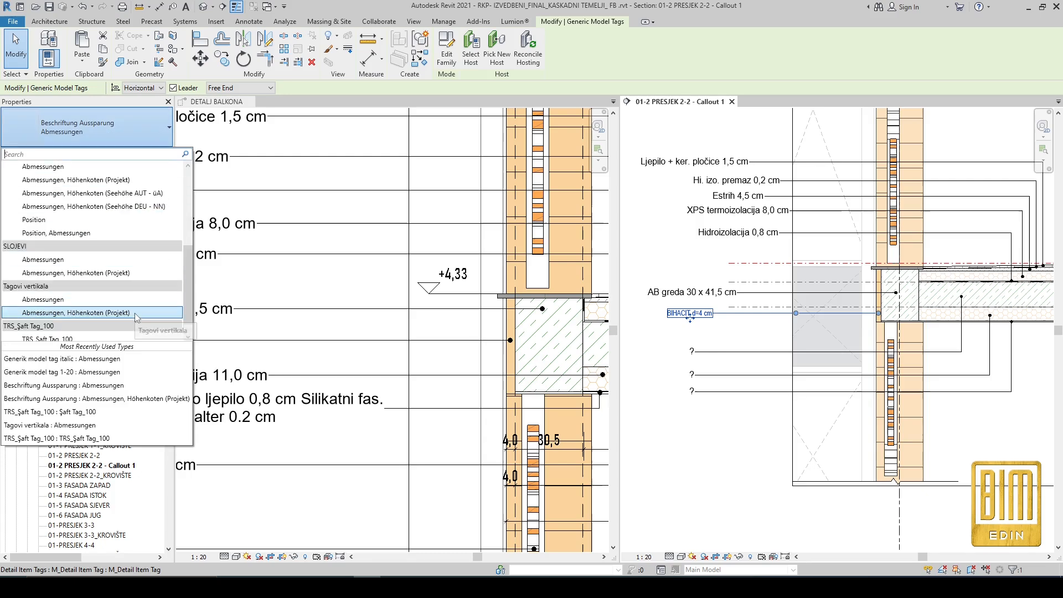
key("Escape")
key("Escape")
Step: Label the slab's tag AB ploča 20.0 cm and the tag of the insulation beneath it EPS termoizolacija 11,0 cm
key("z")
key("a")
scroll(355, 387, "up", 2)
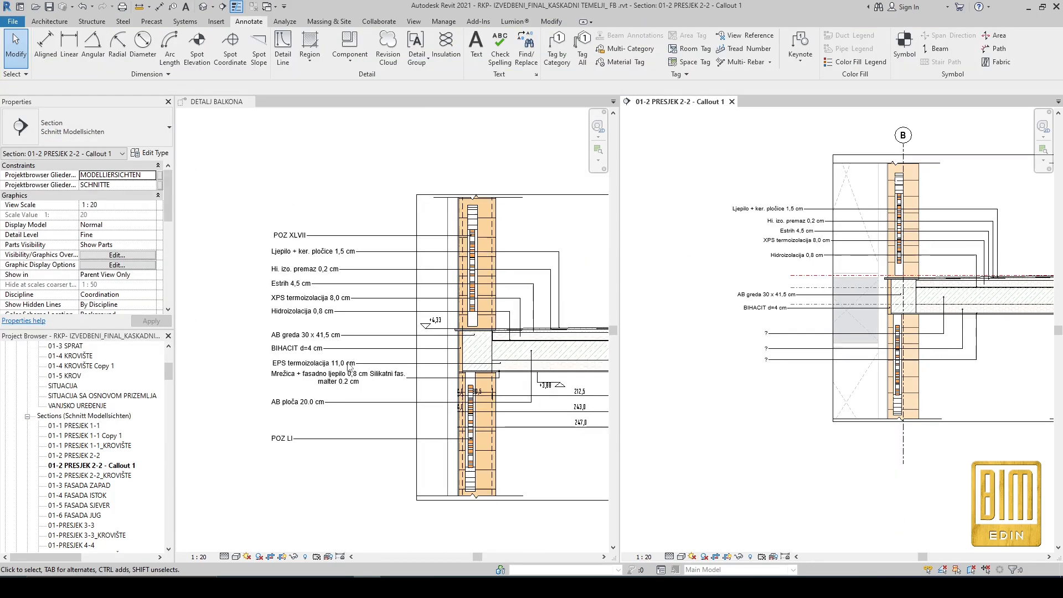
right_click(350, 407)
scroll(674, 332, "up", 2)
left_click(675, 331)
right_click(258, 338)
left_click(277, 354)
right_click(651, 346)
left_click(670, 360)
Step: Copy the text Mrežica + fasadno ljepilo 0,8 cm Silikatni fas. malter 0.2 cm from DETALJ BALKONA into the render tag
scroll(310, 407, "down", 1)
left_click(354, 358)
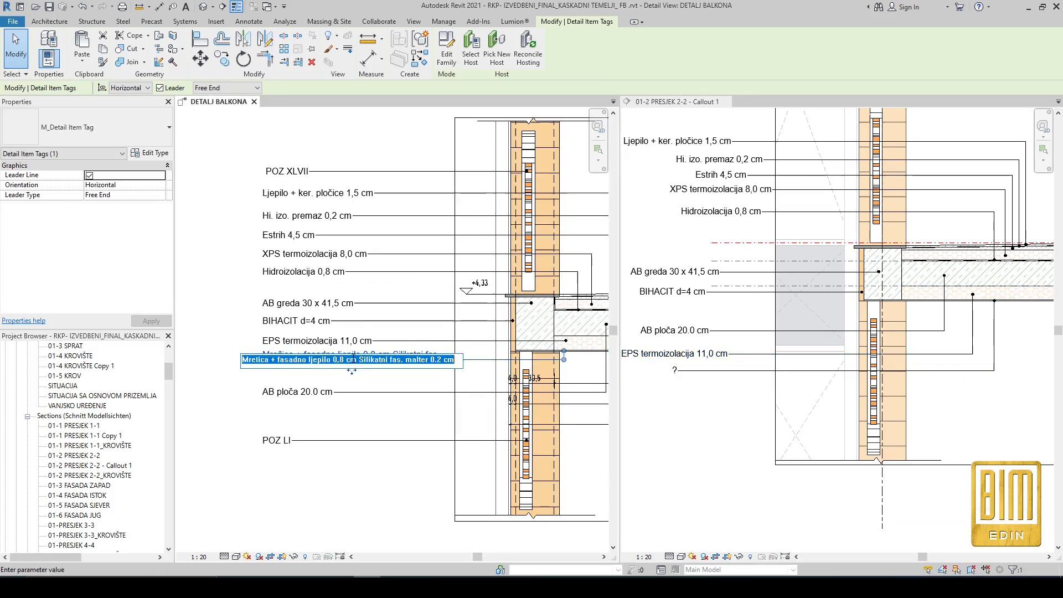
scroll(689, 285, "down", 3)
left_click(642, 368)
Step: Line up the beam, BIHACIT and under-slab tags along a common left text edge
scroll(688, 286, "up", 4)
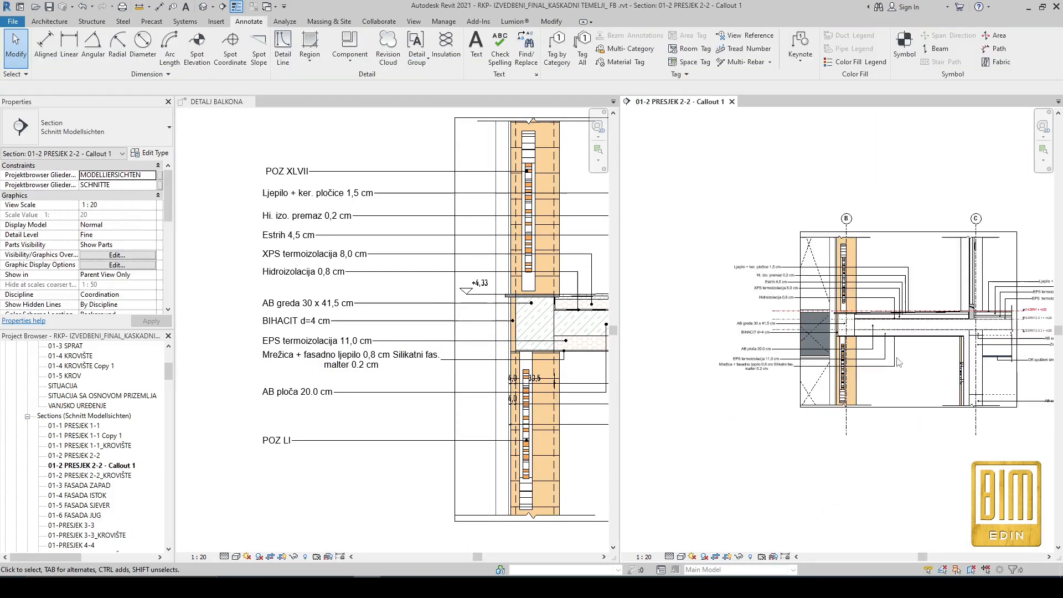
left_click(759, 328)
left_click_drag(759, 328, 714, 336)
left_click(759, 275)
left_click_drag(760, 275, 720, 283)
scroll(720, 284, "up", 4)
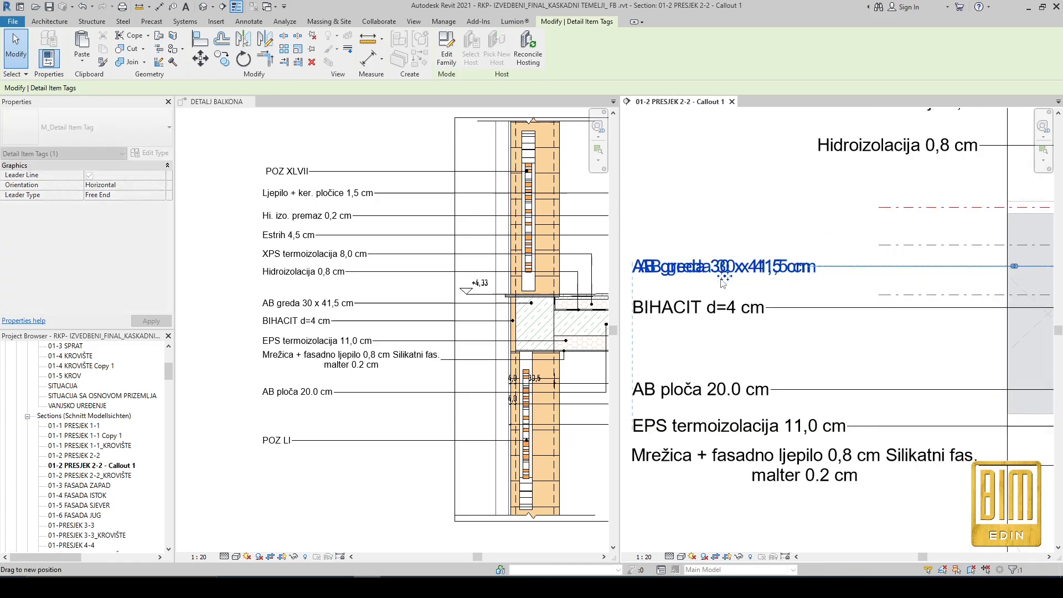
Step: Move the five floor layer tags above the slab to the same left text edge as the beam tag
scroll(720, 283, "down", 3)
left_click(786, 227)
left_click_drag(786, 227, 706, 231)
left_click_drag(799, 212, 737, 219)
left_click_drag(819, 198, 742, 191)
scroll(742, 191, "down", 2)
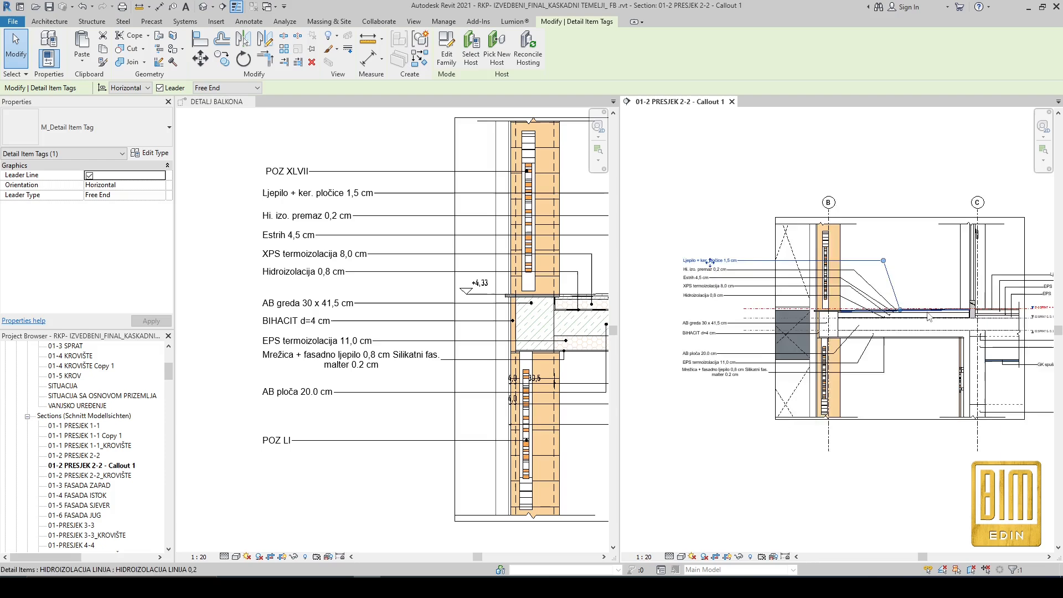
Step: Adjust the leader elbows of the moved layer tags above and below the slab so they run square again
scroll(822, 288, "up", 5)
key("Escape")
scroll(822, 288, "down", 5)
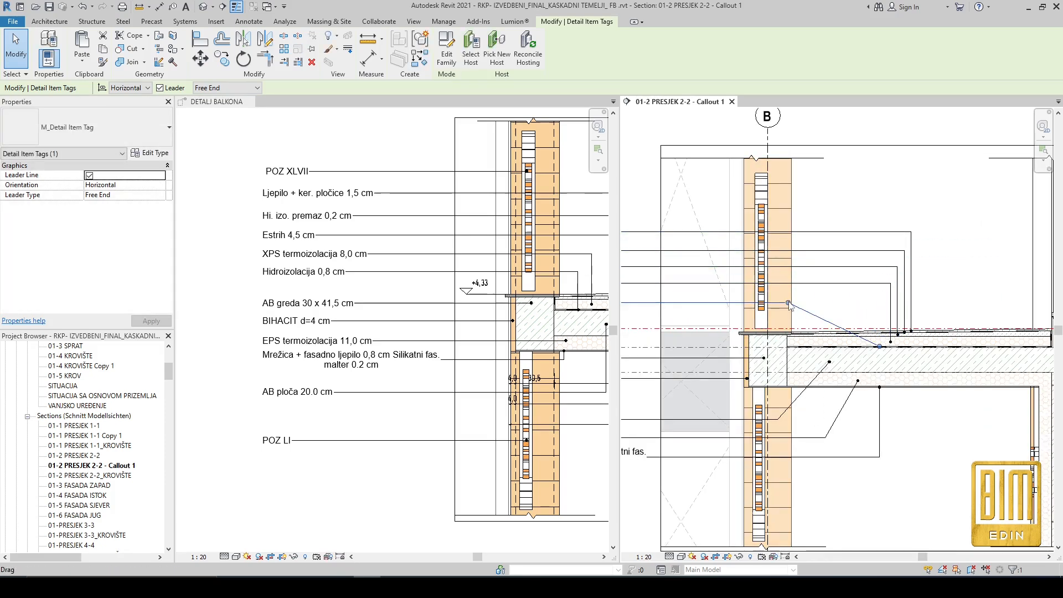
scroll(828, 378, "down", 1)
left_click(828, 378)
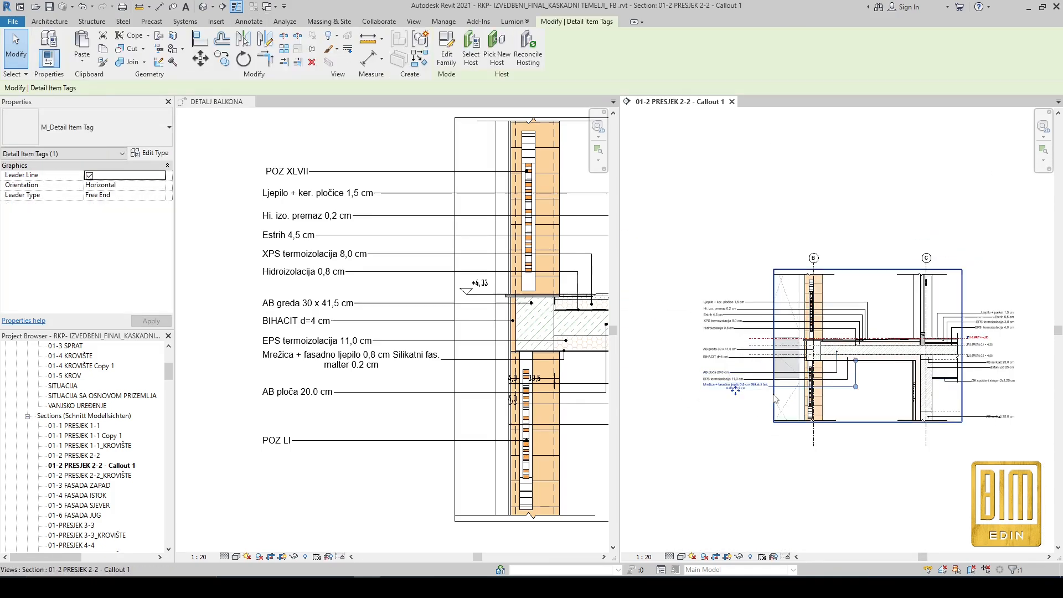
Step: Tag POZ XLVII and POZ LI in the outer wall with the Generik model tag 1-20 Abmessungen type, aligned with the layer tags
scroll(795, 262, "up", 1)
scroll(719, 310, "down", 1)
left_click(138, 129)
left_click(15, 44)
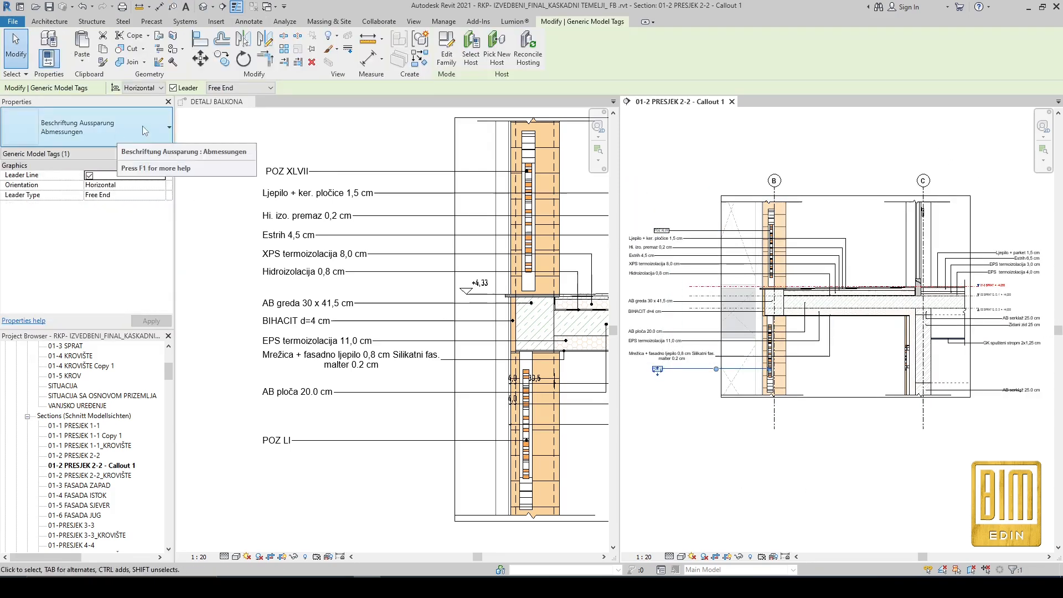
key("m")
key("a")
left_click(18, 55)
scroll(722, 344, "up", 1)
left_click(723, 345)
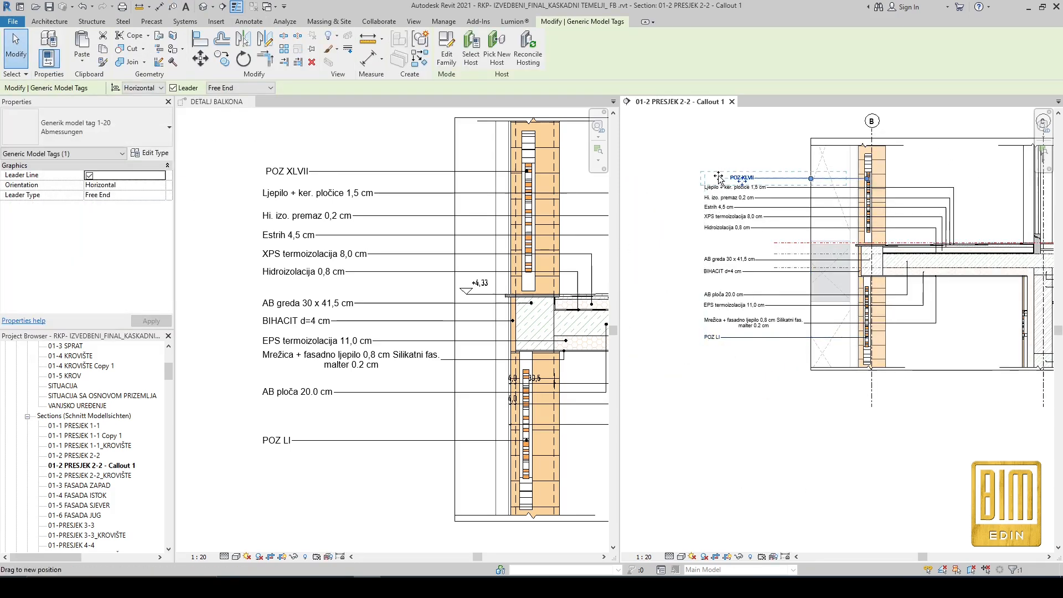
key("Escape")
Step: Combine the tiled views into one tabbed window and open sheet 26 - DETALJ BALKONA
scroll(871, 215, "down", 3)
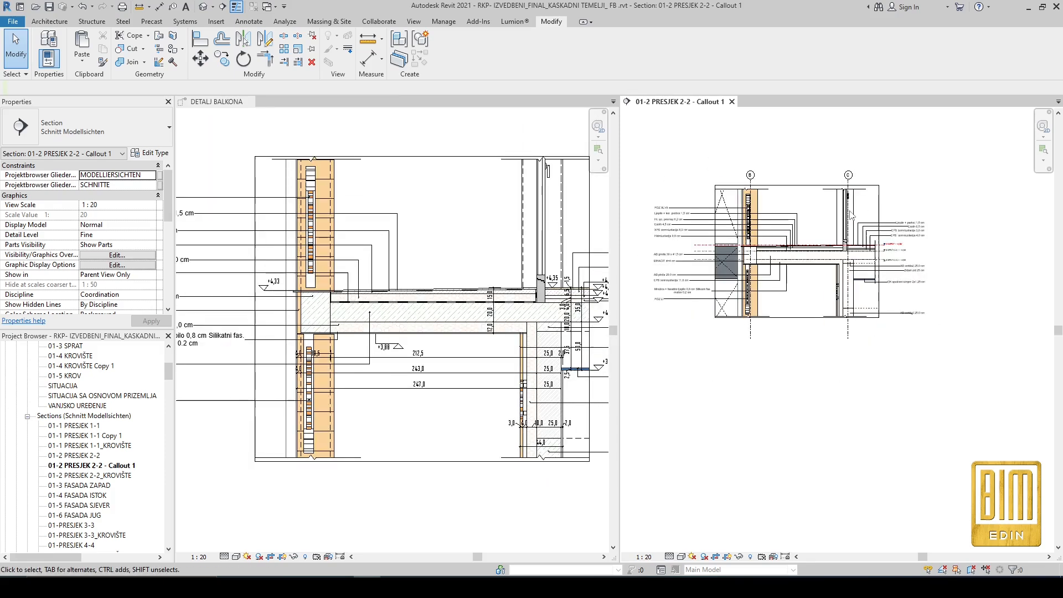
left_click(413, 21)
left_click(942, 54)
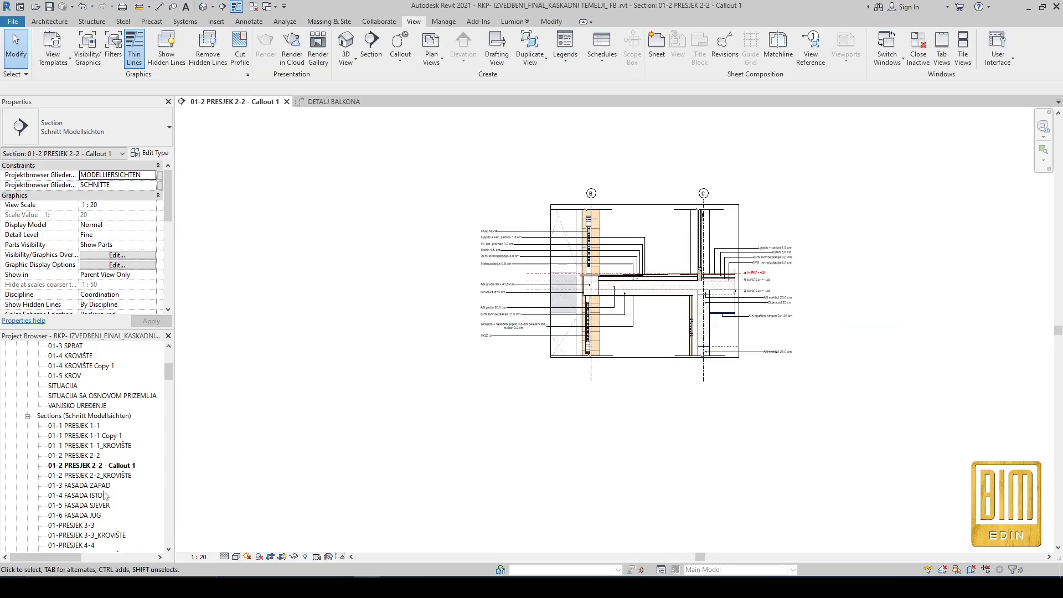
scroll(107, 499, "down", 5)
double_click(72, 465)
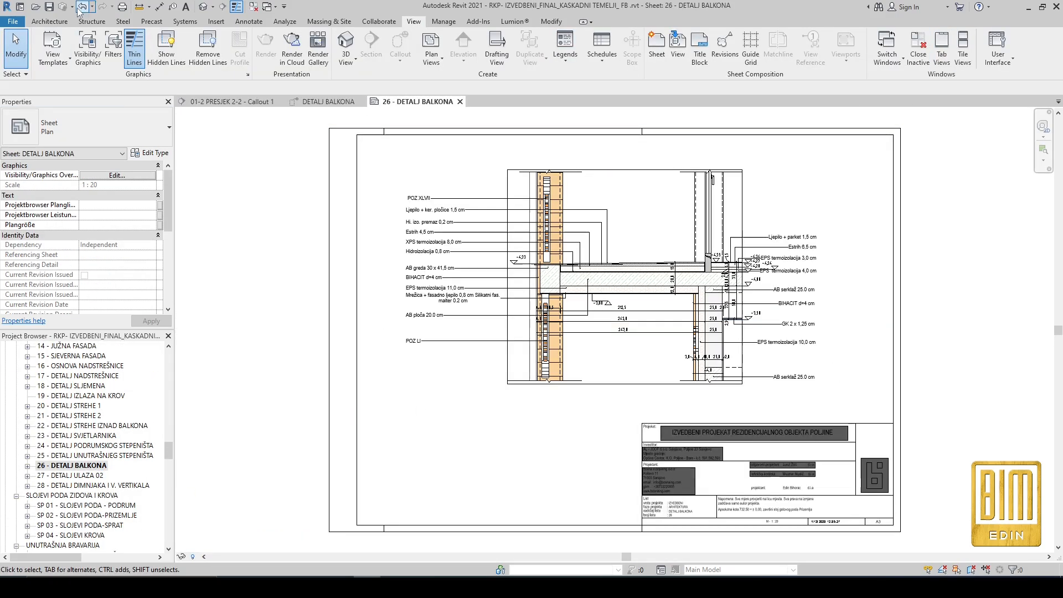
Step: Turn off the SKRIVENI PODACI parameter in the type properties of sheet 26's title block
left_click(324, 103)
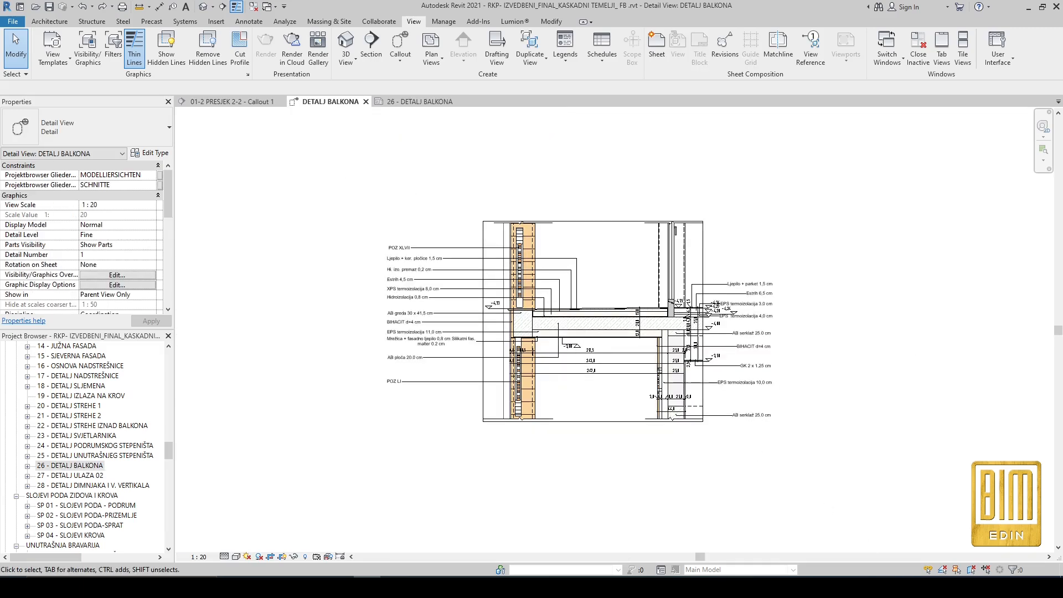
left_click(417, 102)
left_click(330, 266)
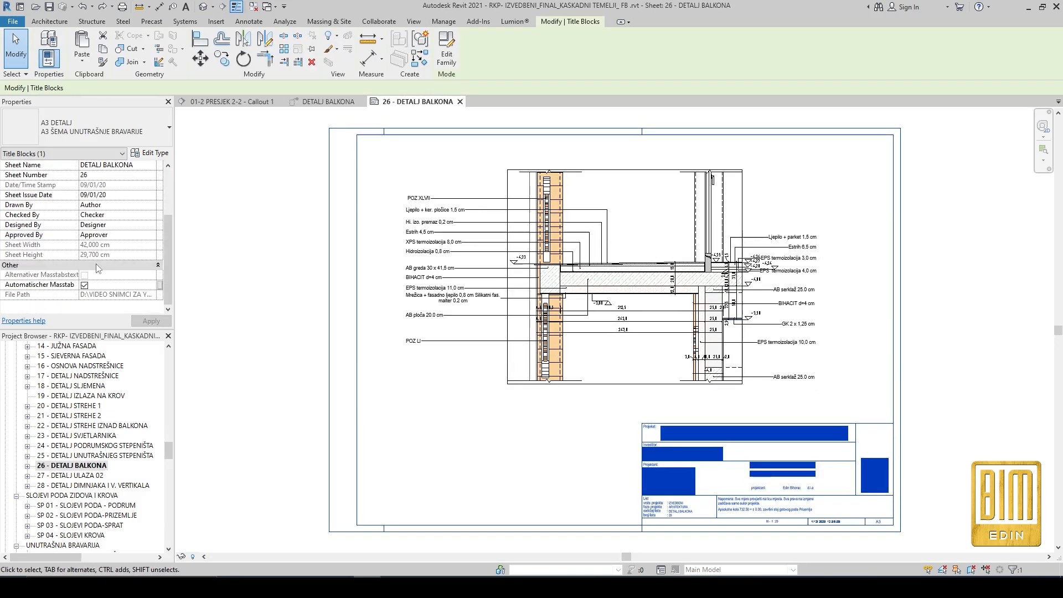
left_click(150, 153)
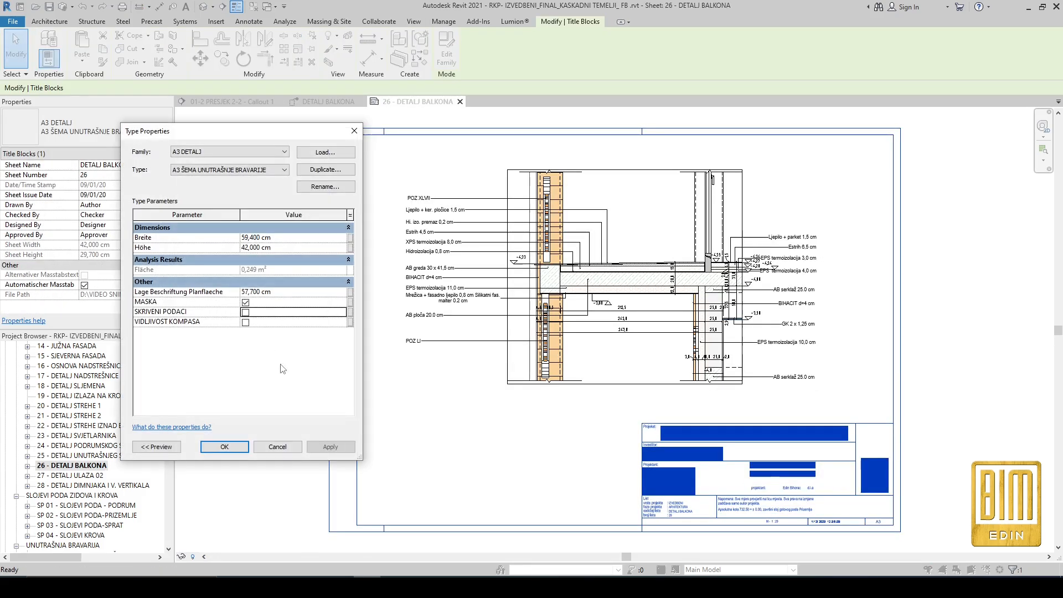
left_click(225, 447)
left_click(305, 417)
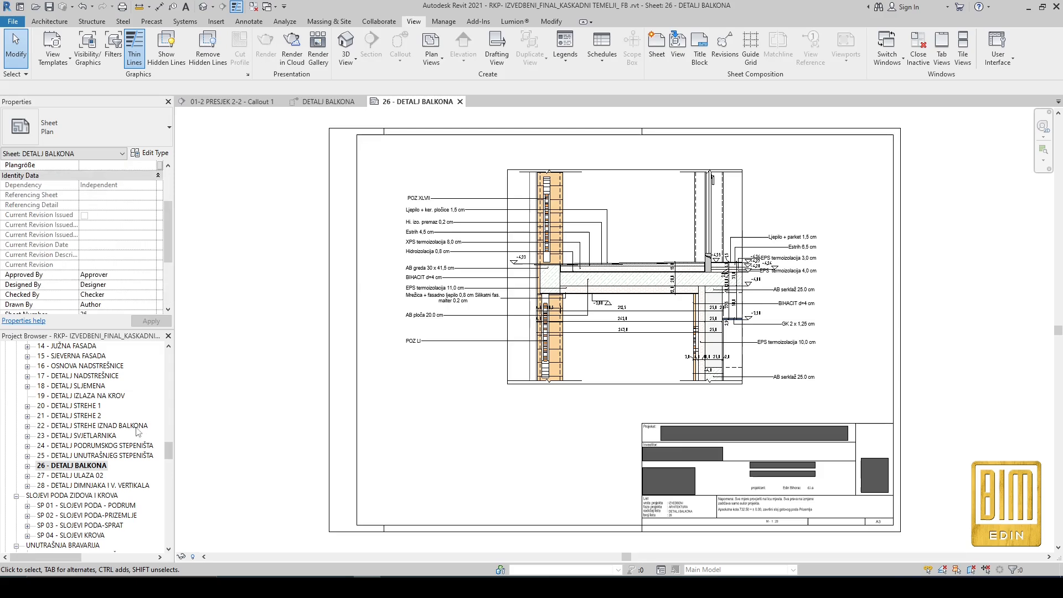
Step: Create a new sheet with an A3 DETALJ title block
scroll(135, 432, "up", 3)
scroll(128, 431, "up", 4)
left_click(45, 377)
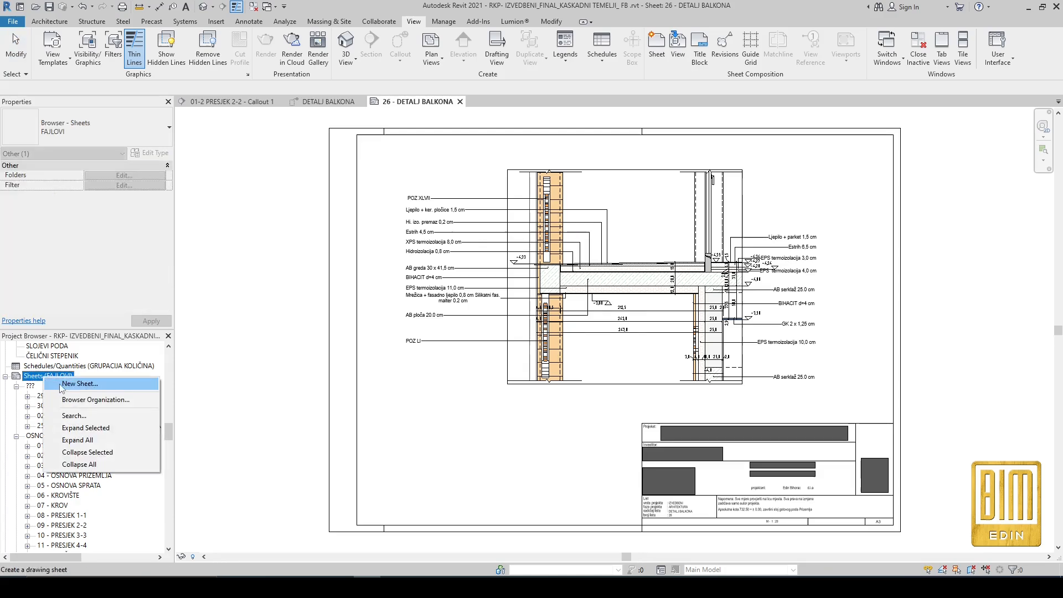
left_click(77, 384)
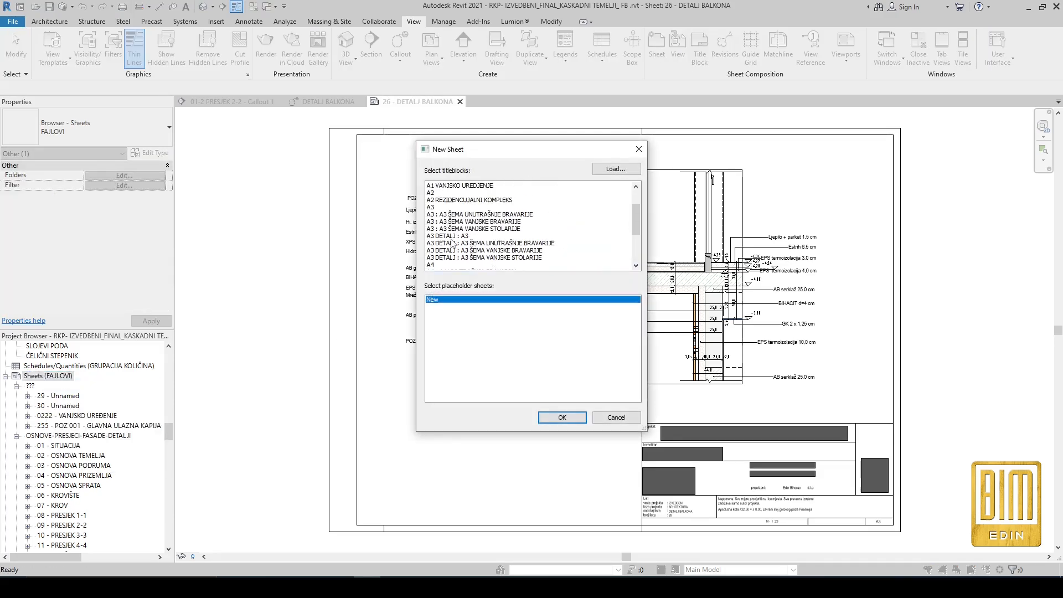
left_click(562, 418)
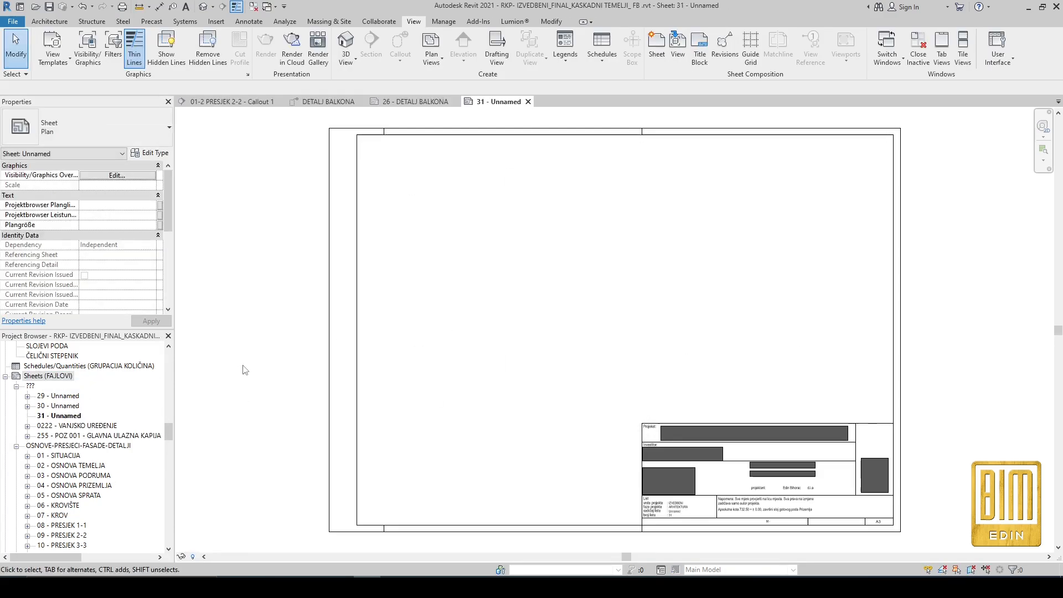
Step: Rename the new sheet 31 as BALKON PREZENTACIJA
right_click(65, 417)
left_click(96, 322)
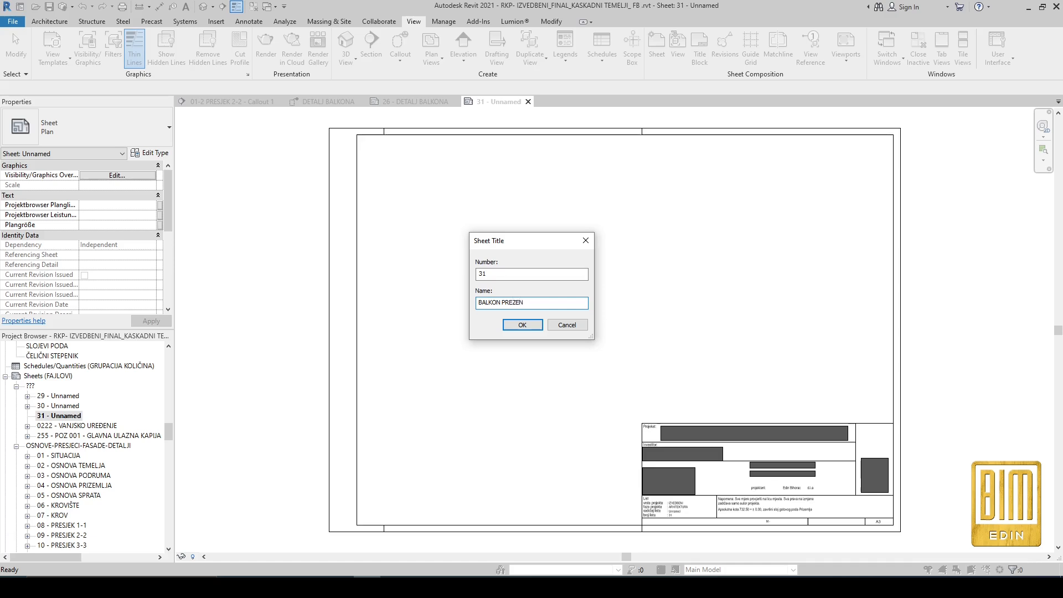
left_click(514, 326)
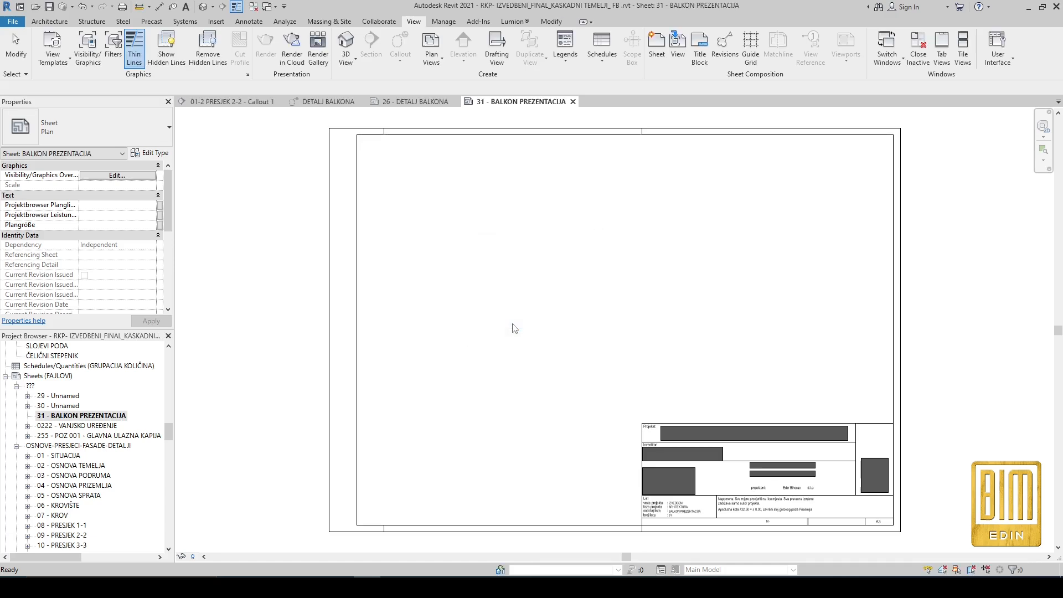
Step: Rename the 01-2 PRESJEK 2-2 - Callout 1 view as DETALJ BALKONA PREZENTACIJA
scroll(105, 421, "up", 15)
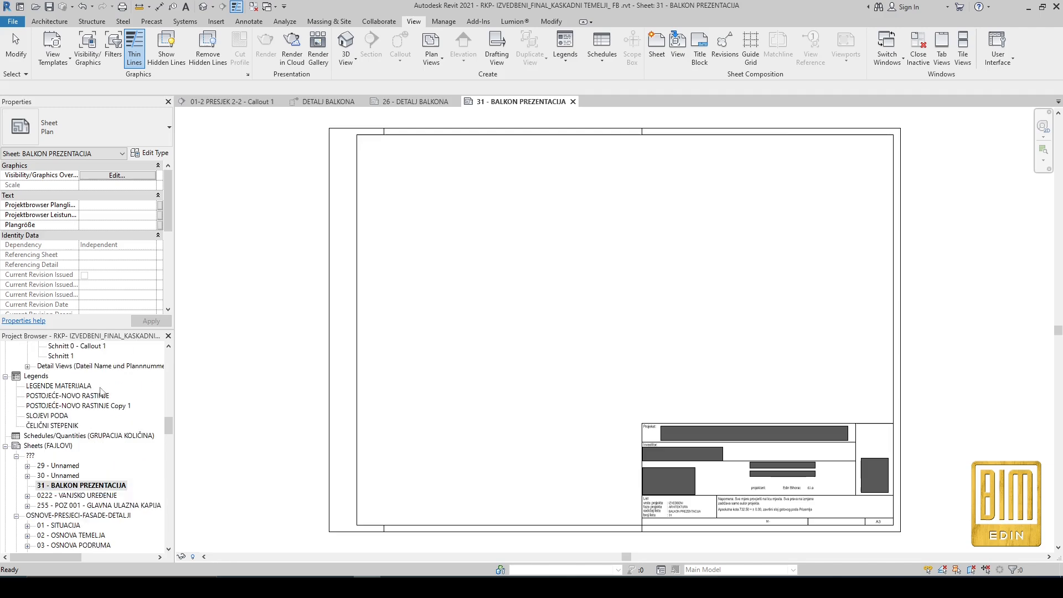
scroll(102, 390, "up", 4)
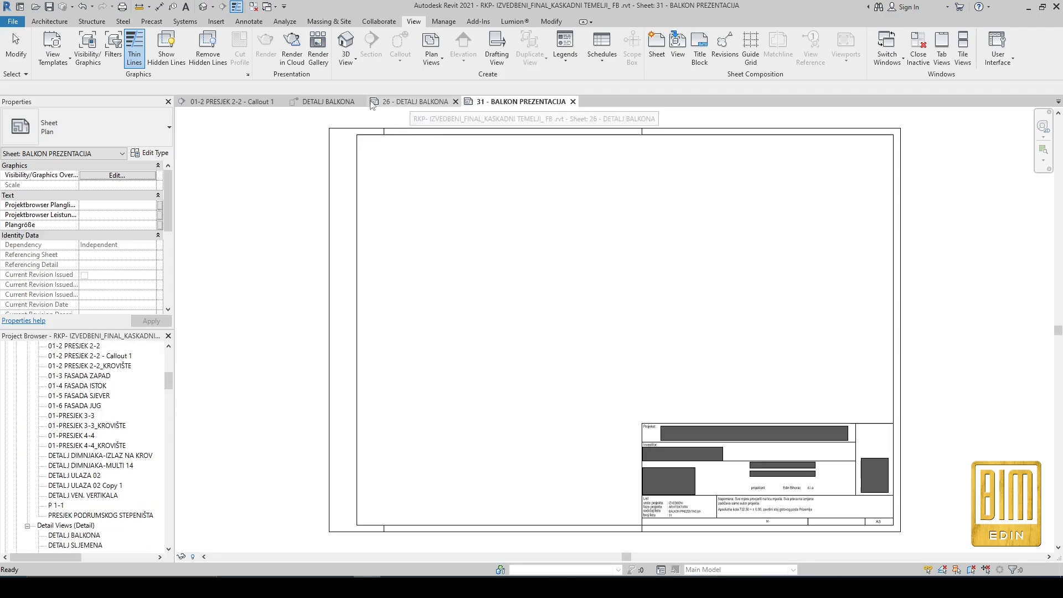
left_click(232, 102)
scroll(118, 278, "down", 5)
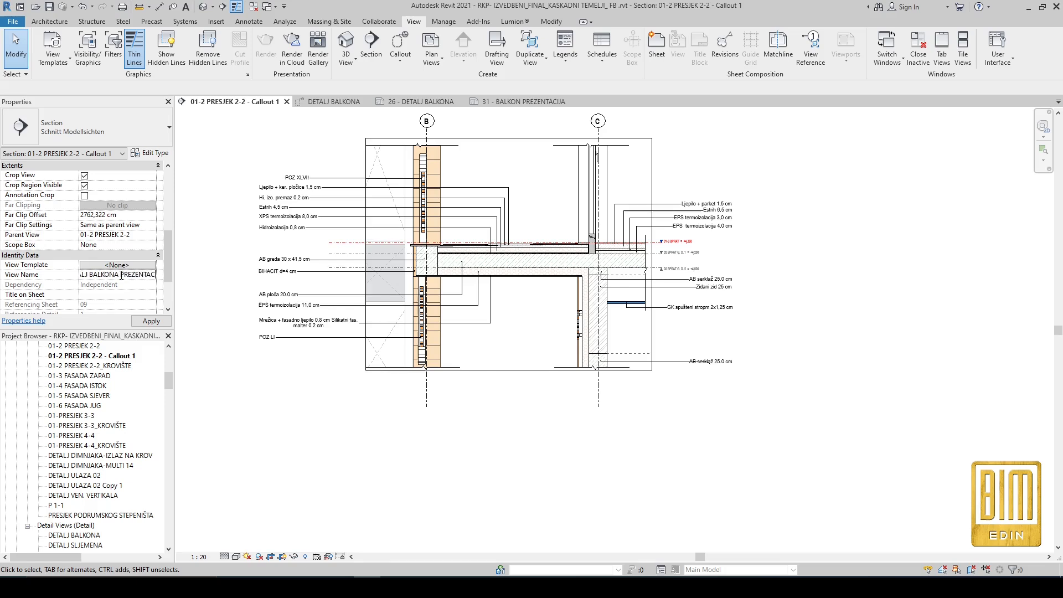
key("Return")
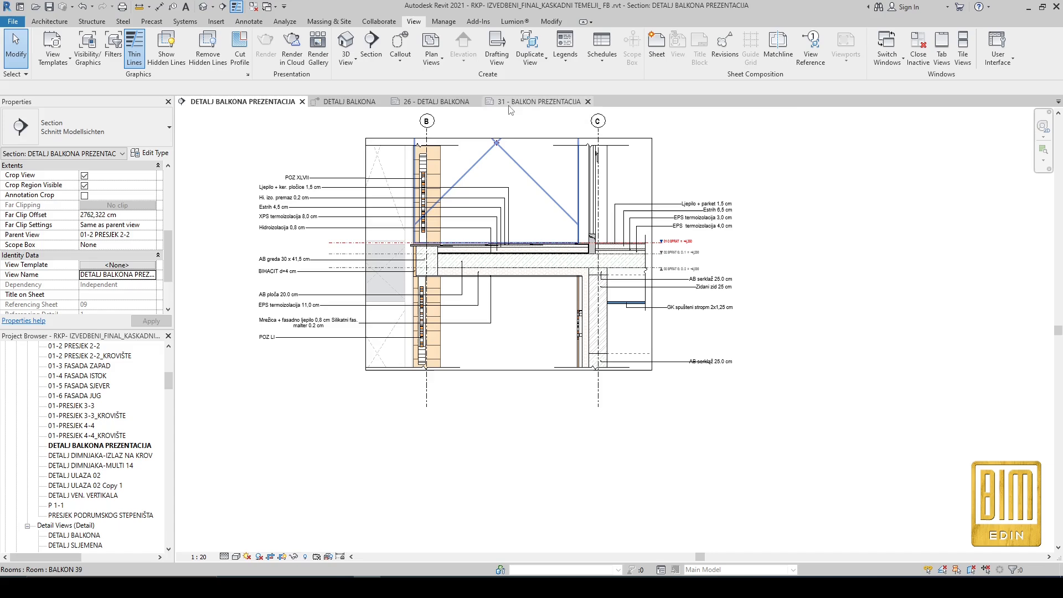
Step: Place the section view DETALJ BALKONA PREZENTACIJA on sheet 31 - BALKON PREZENTACIJA, above the title block
left_click(537, 101)
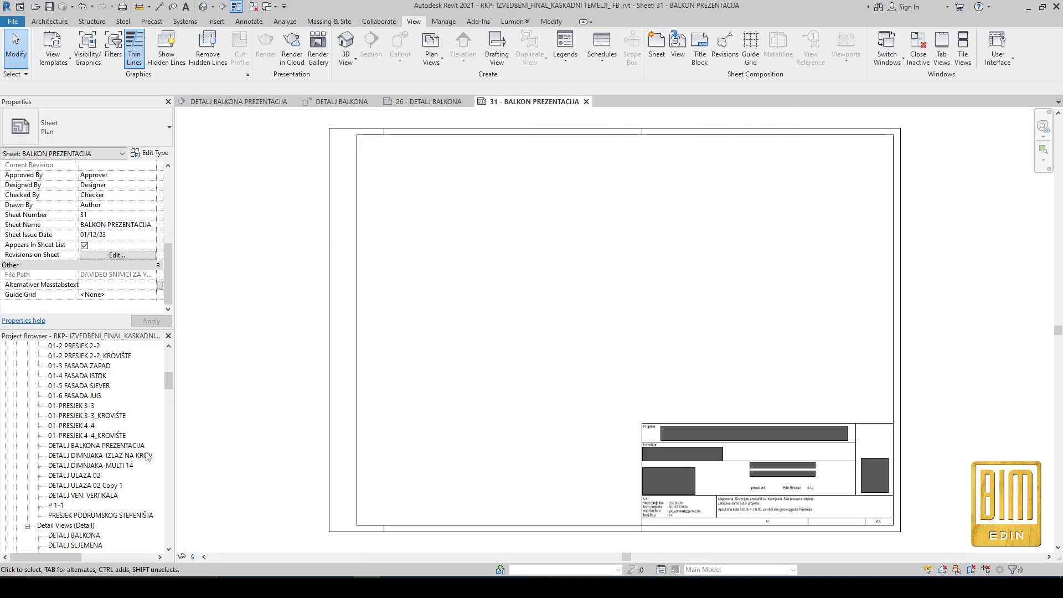
left_click(87, 446)
left_click_drag(521, 320, 608, 288)
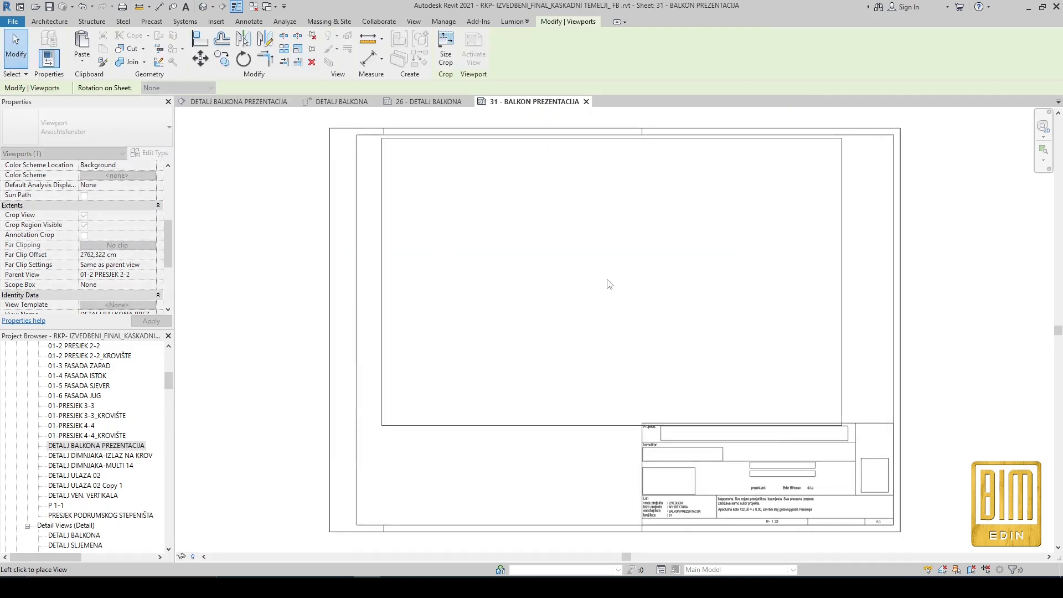
left_click(608, 288)
left_click(287, 305)
Step: Activate the section viewport on the sheet, shorten the lower ends of grids B and C, and compare with DETALJ BALKONA
double_click(548, 437)
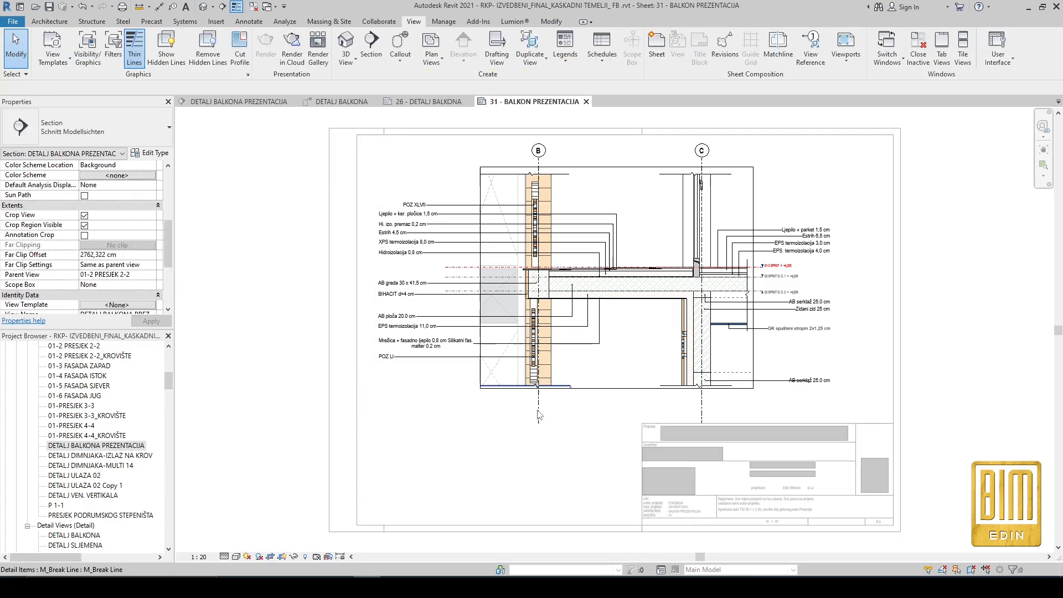
left_click(537, 396)
left_click(539, 428)
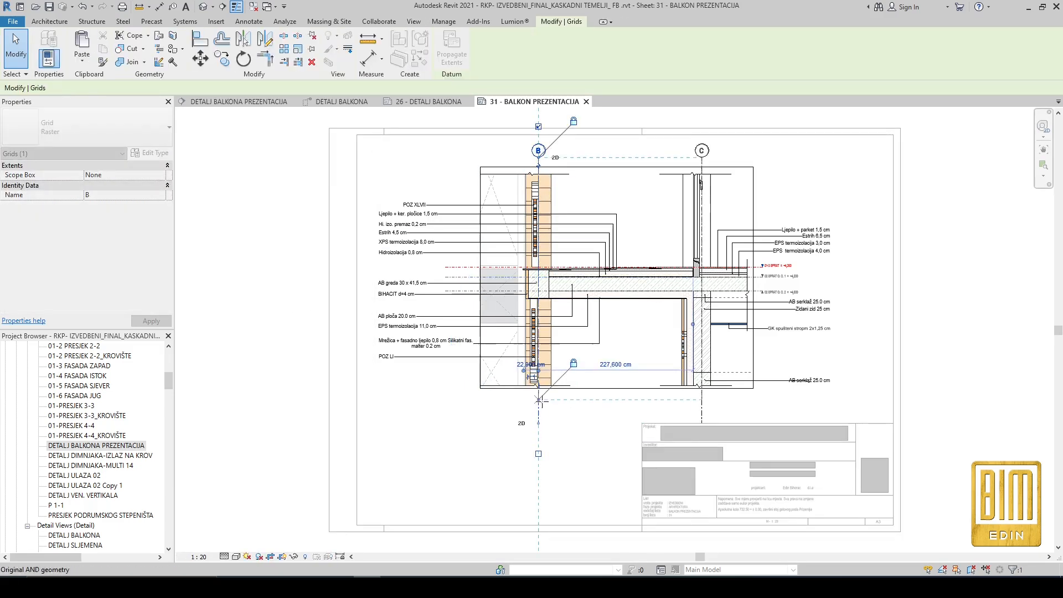
key("Escape")
left_click(341, 103)
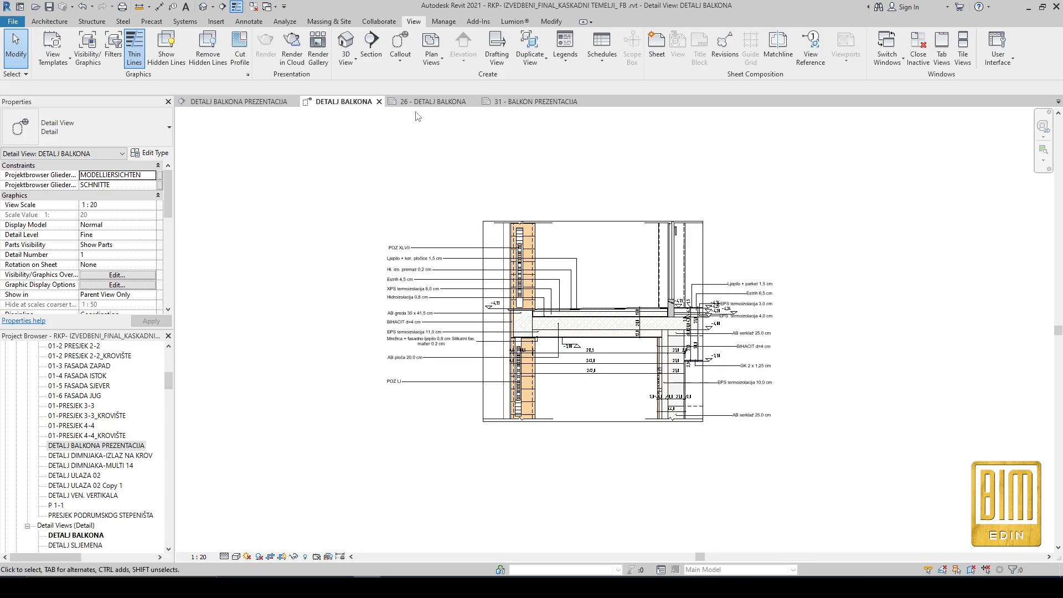
left_click(519, 103)
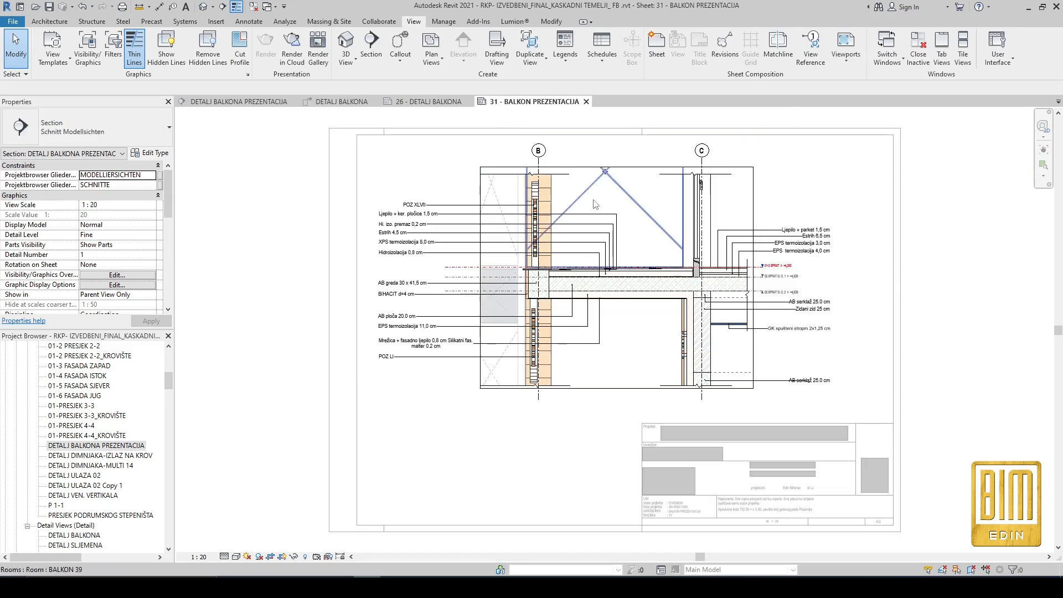
Step: Hide the grid and level categories in the balcony section viewport, and leave the activated view
right_click(543, 154)
mouse_move(589, 271)
left_click(700, 285)
scroll(799, 269, "up", 2)
scroll(783, 270, "up", 2)
right_click(776, 265)
mouse_move(836, 366)
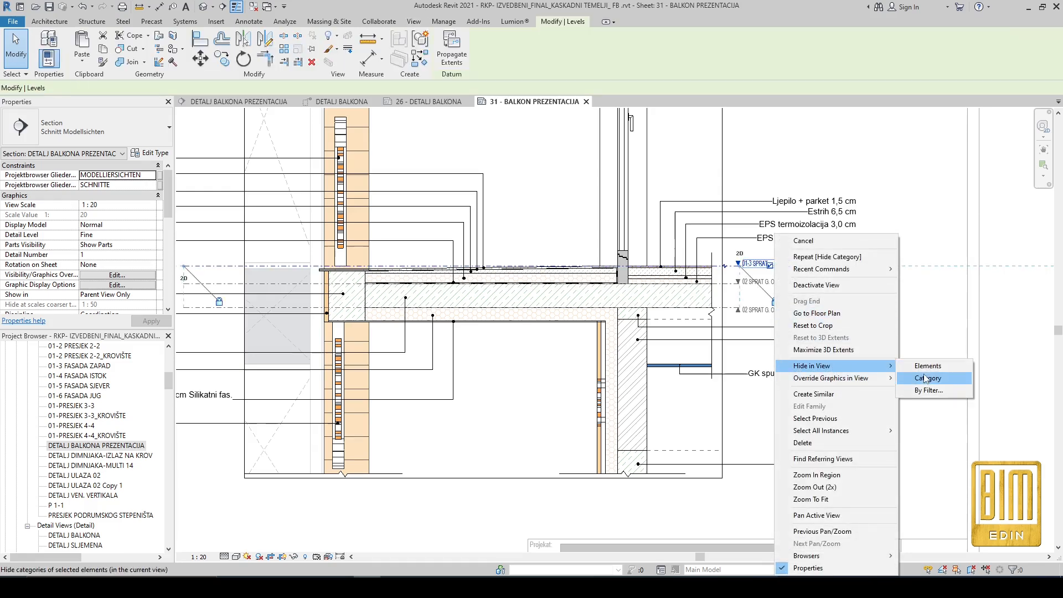
left_click(924, 379)
scroll(449, 235, "down", 5)
double_click(398, 233)
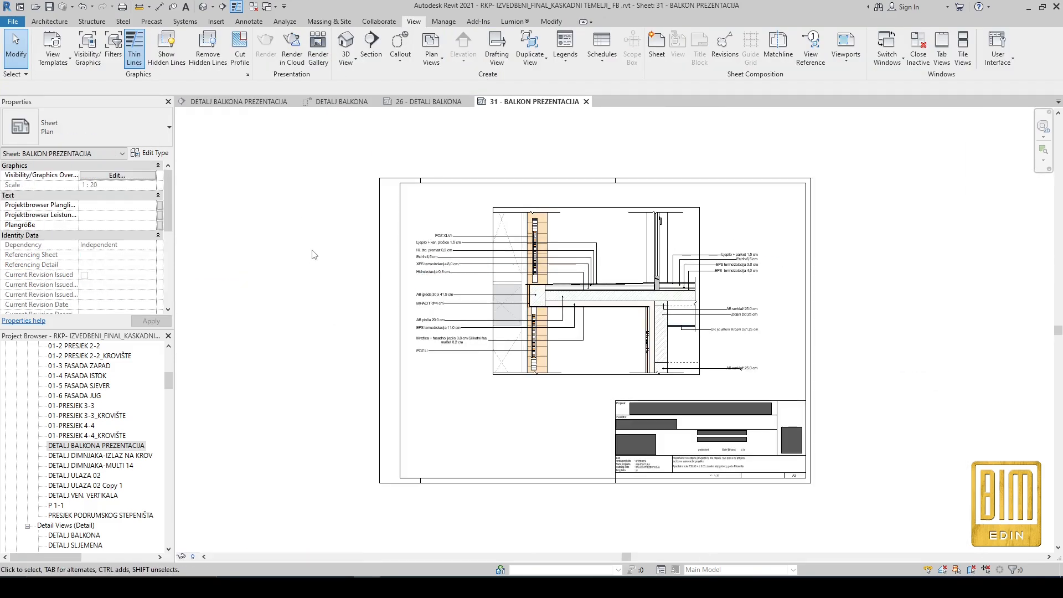
Step: Align the POZ XLVII tag with the start of the other tag texts in its column
scroll(450, 235, "up", 4)
left_click(441, 236)
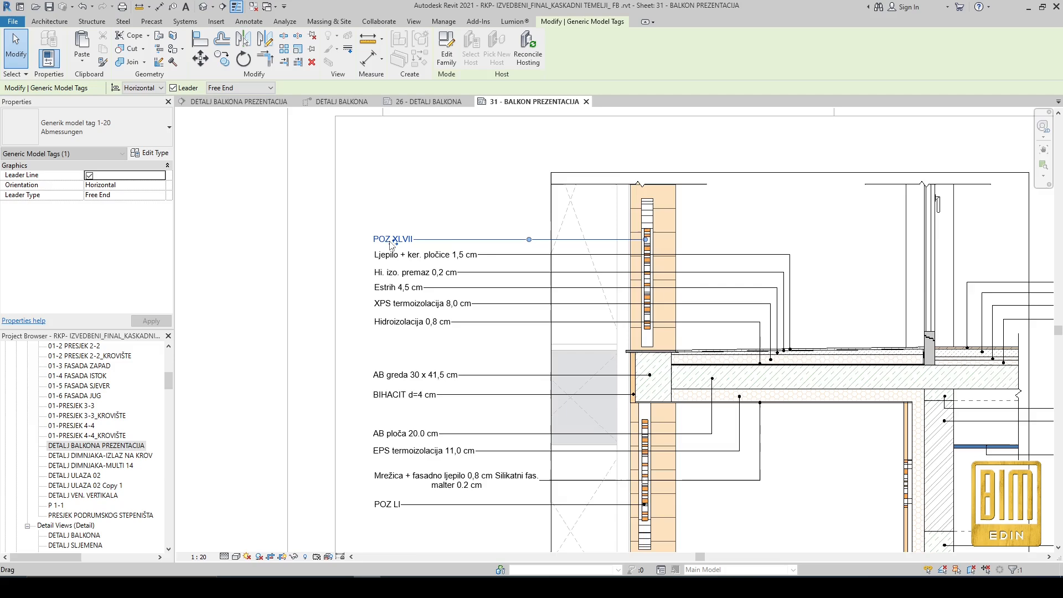
scroll(392, 243, "down", 4)
left_click(381, 309)
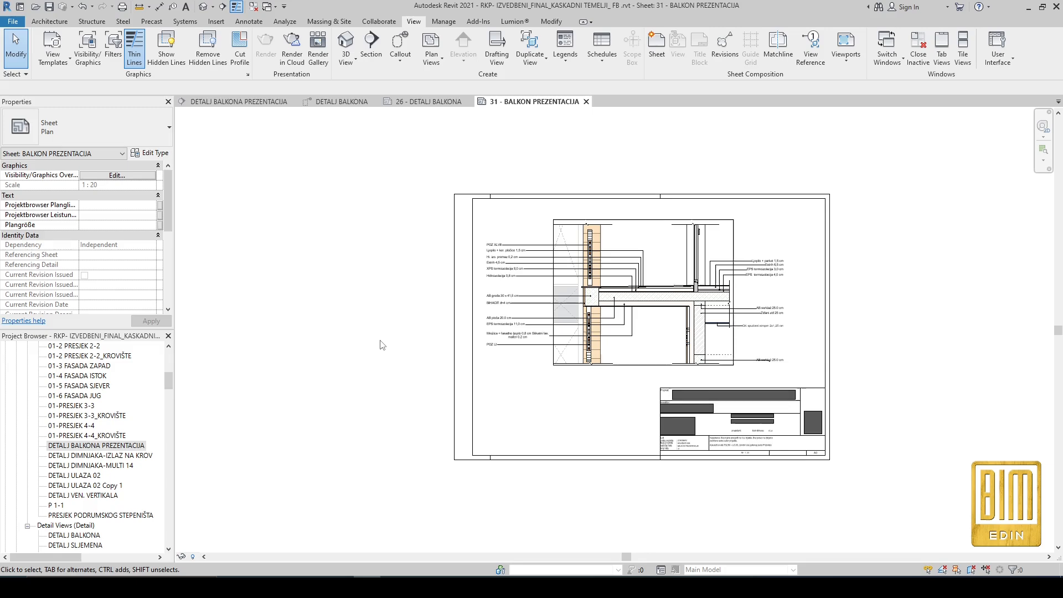
scroll(381, 344, "down", 1)
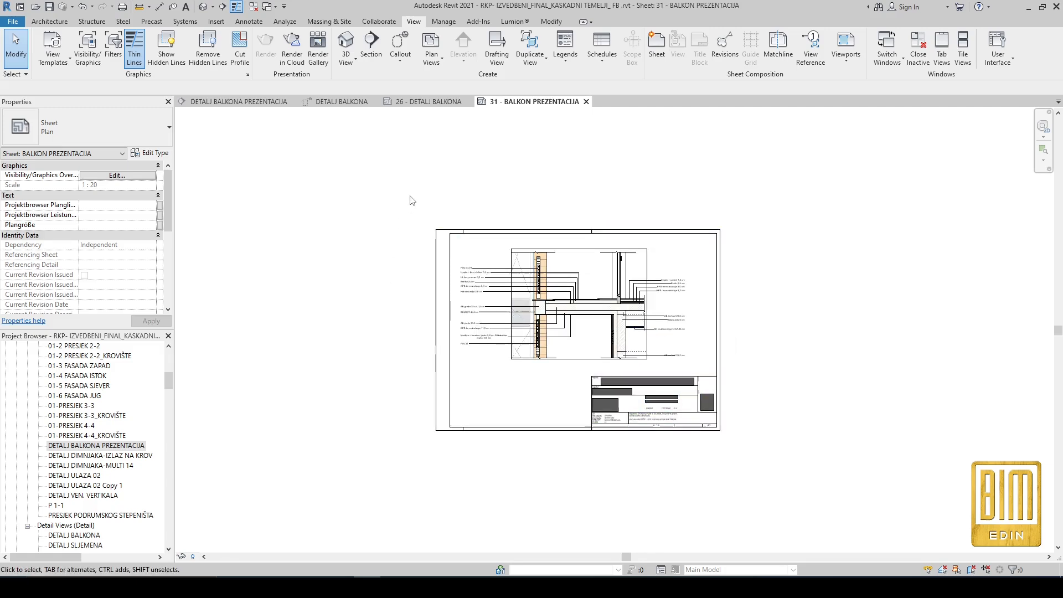
Step: Try duplicating the {3D} Copy 1 view
scroll(122, 403, "up", 10)
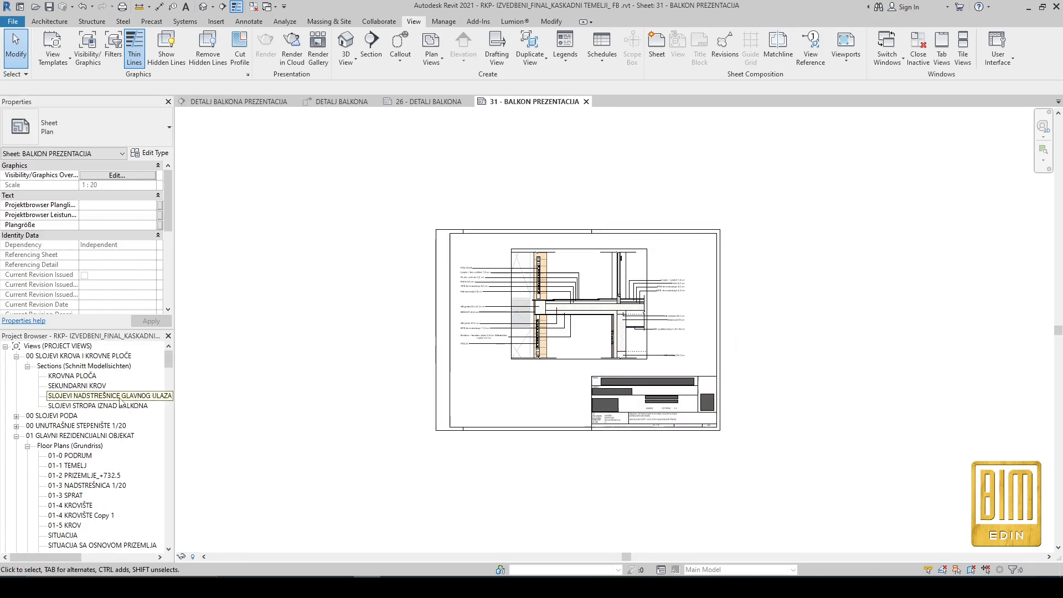
scroll(94, 422, "down", 10)
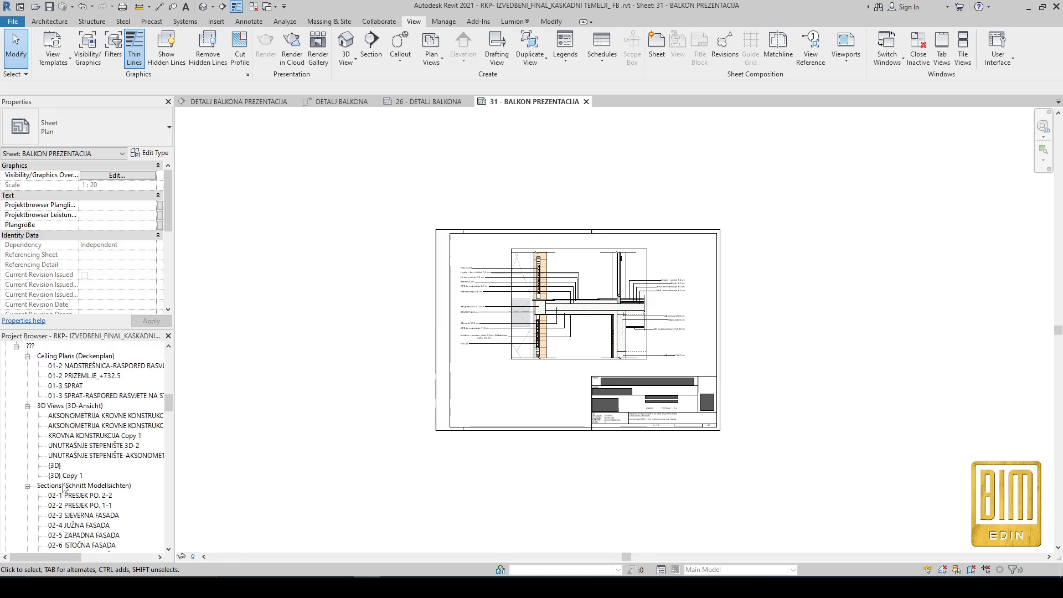
right_click(65, 476)
mouse_move(139, 310)
left_click(255, 322)
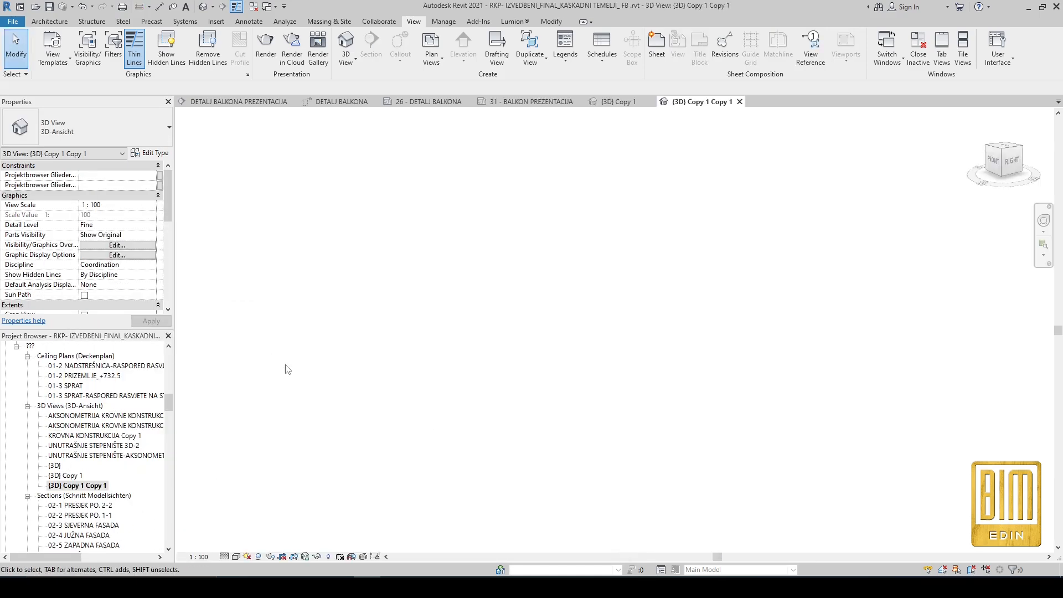
left_click(83, 7)
Step: Rename the {3D} Copy 1 view as DETALJ BALKONA PREZENTACIJA
right_click(64, 475)
left_click(149, 391)
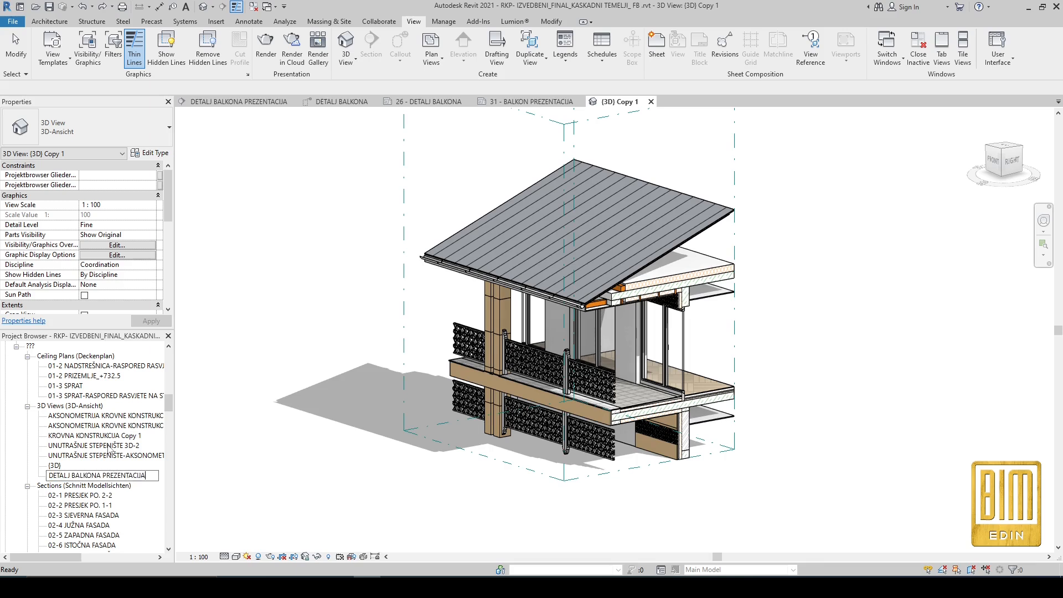
key("Return")
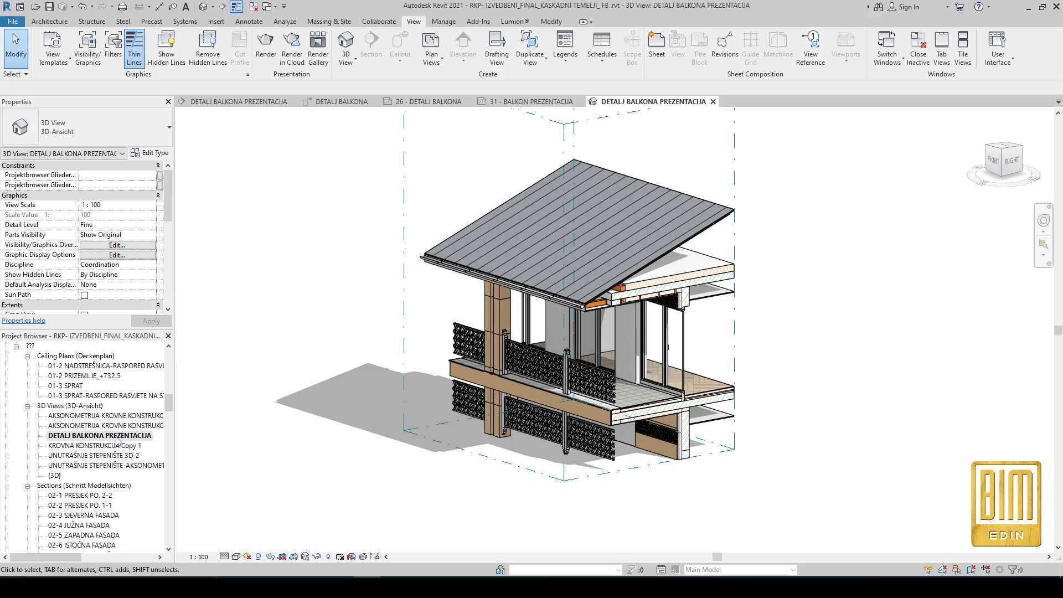
Step: Place the 3D view DETALJ BALKONA PREZENTACIJA beside the section on sheet 31 and set its scale to 1:20
left_click(532, 101)
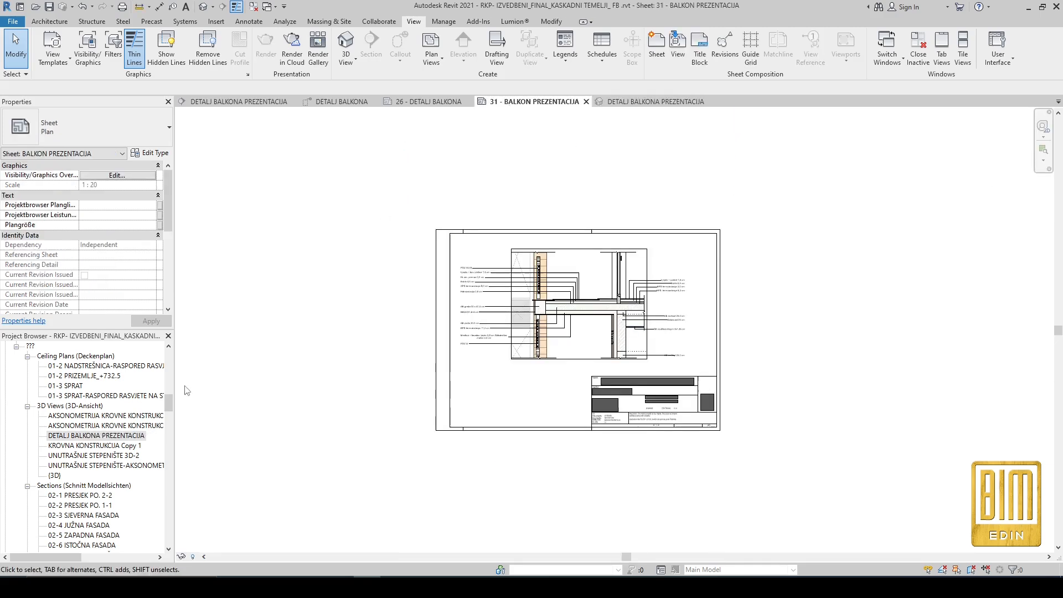
left_click_drag(93, 441, 764, 301)
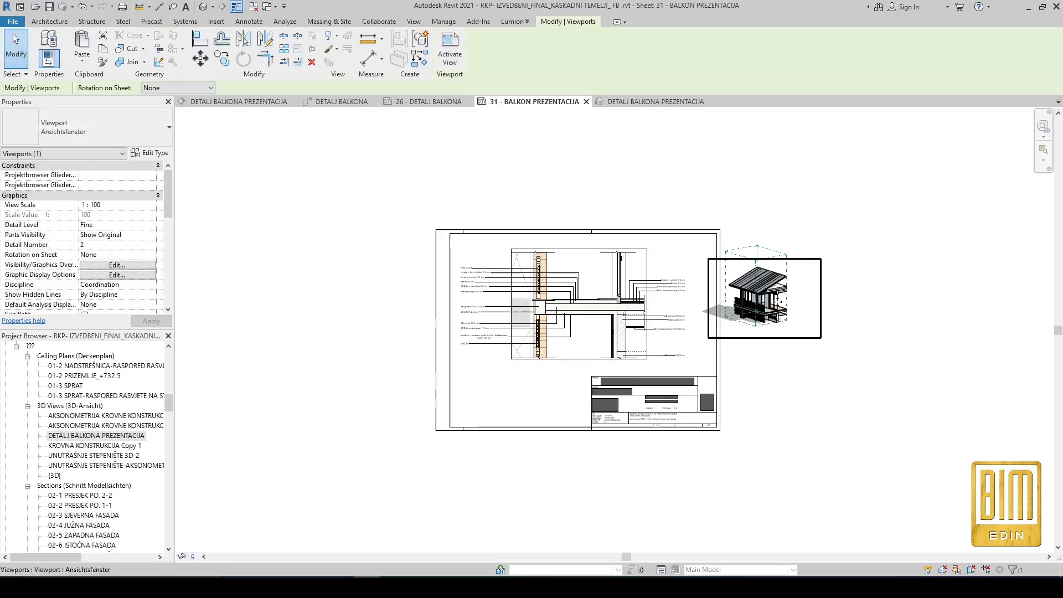
left_click(778, 299)
scroll(778, 299, "up", 2)
left_click(153, 207)
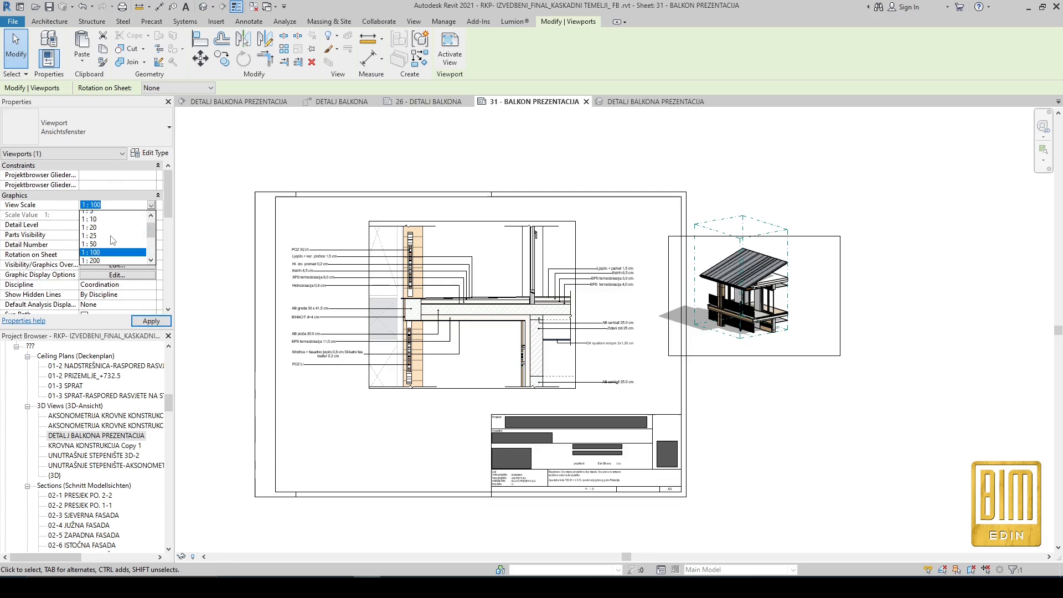
left_click(106, 249)
scroll(680, 277, "down", 4)
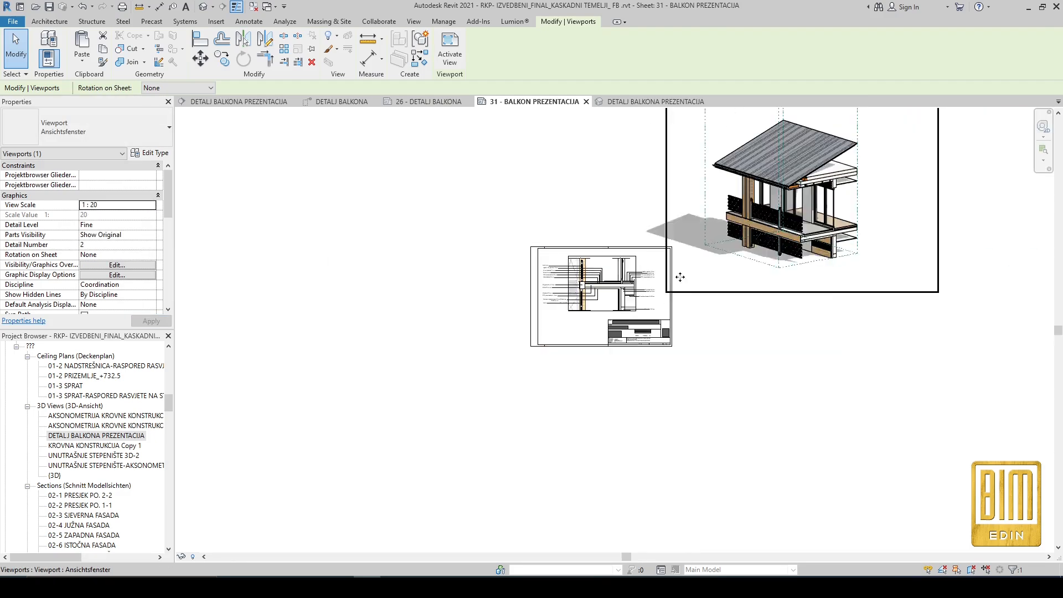
Step: Turn off the shadows in the 3D viewport's graphic display options
double_click(797, 230)
left_click(236, 557)
left_click(265, 483)
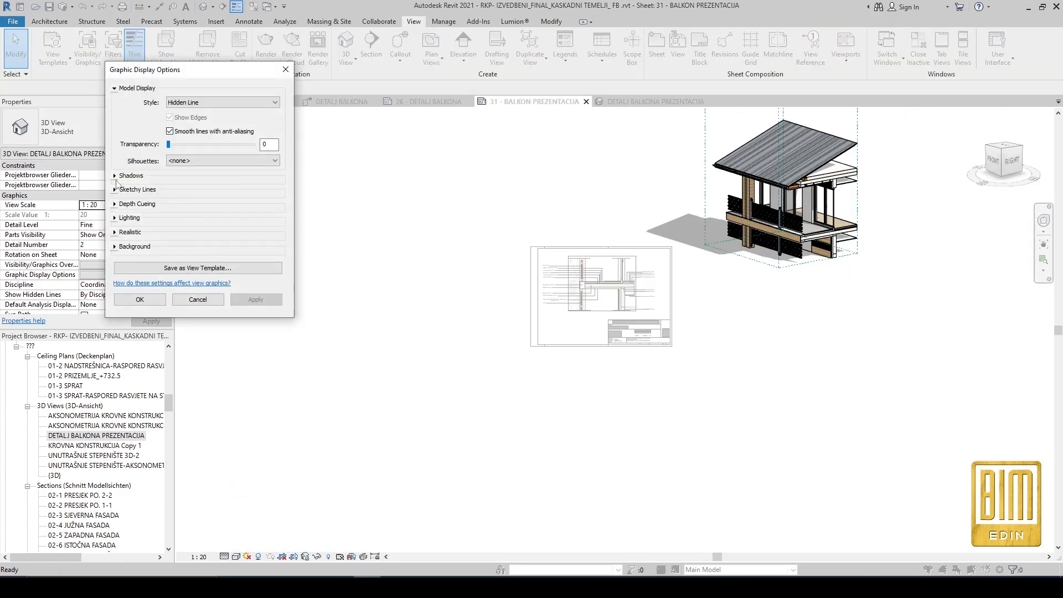
left_click(115, 176)
left_click(140, 319)
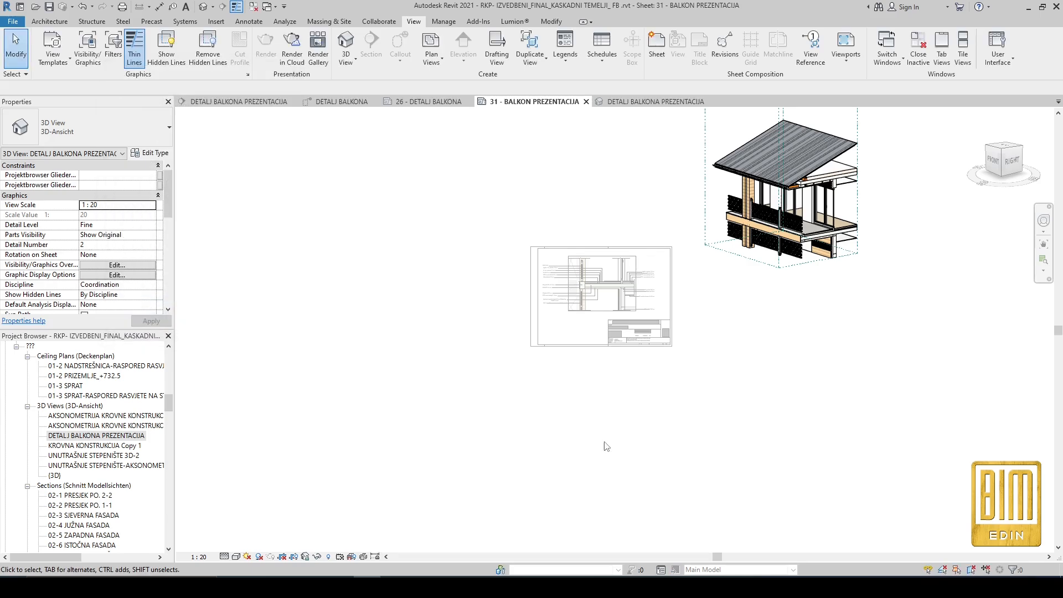
scroll(598, 424, "down", 2)
double_click(712, 383)
Step: Shrink the 3D view's section box from above and the sides so only the balcony detail area stays inside
scroll(745, 280, "up", 3)
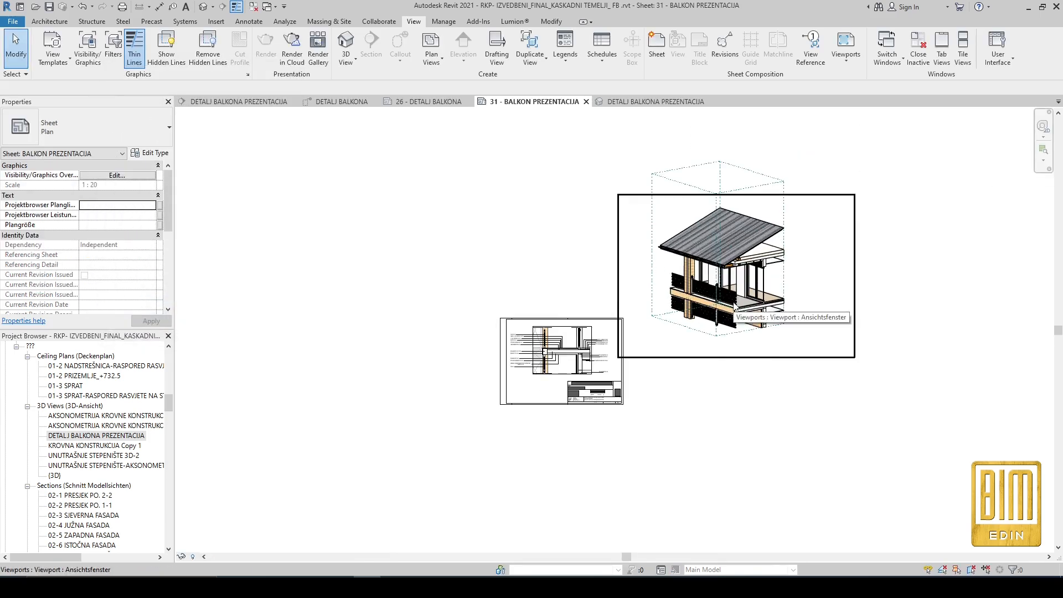
double_click(744, 280)
left_click(701, 151)
left_click_drag(704, 127, 715, 264)
scroll(725, 299, "up", 2)
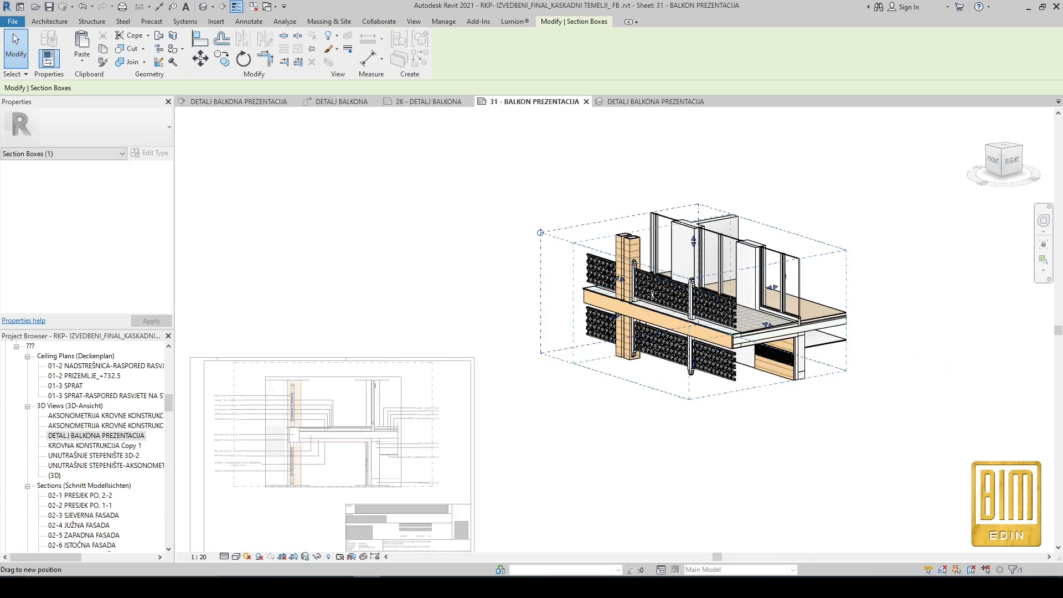
left_click_drag(630, 273, 638, 275)
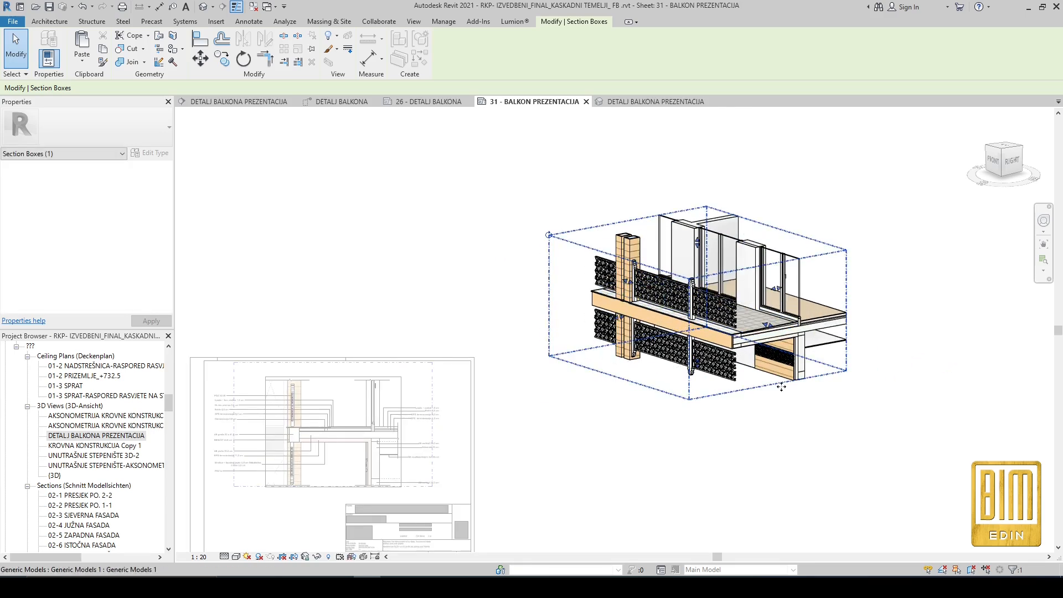
left_click_drag(769, 327, 742, 318)
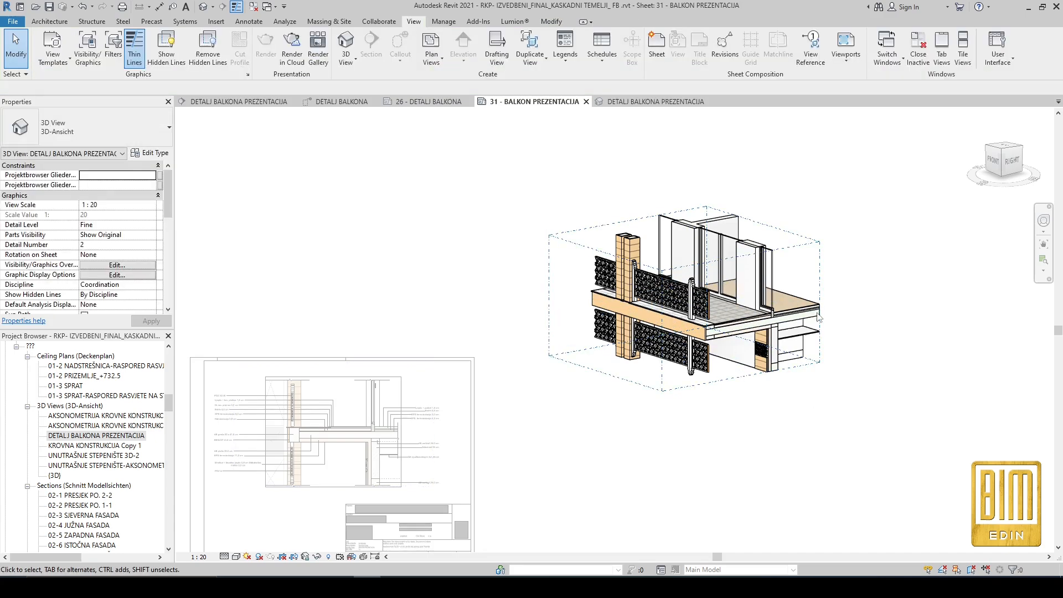
Step: Hide the section box in the 3D view and deactivate the viewport
right_click(807, 364)
left_click(976, 314)
scroll(740, 405, "down", 2)
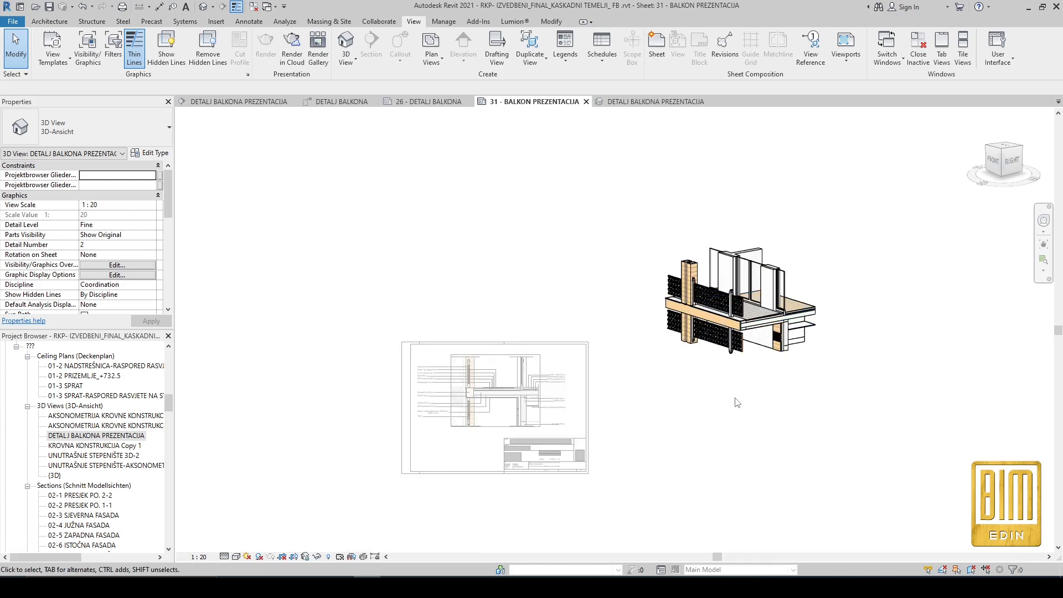
double_click(688, 398)
Step: Move the 3D viewport closer to the sheet, level with the section detail
scroll(567, 243, "down", 1)
left_click(586, 371)
left_click_drag(700, 305, 687, 356)
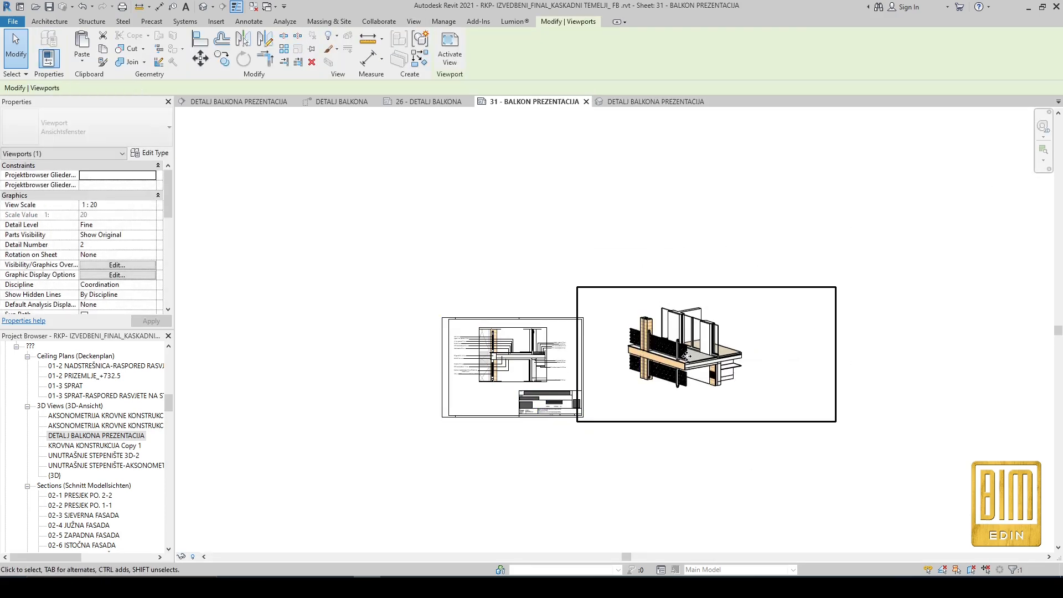
key("Left")
key("Left")
key("Left")
key("Left")
Step: Change the sheet's title block to type A2 and check its type properties
left_click(434, 280)
left_click(461, 318)
left_click(98, 126)
left_click(33, 217)
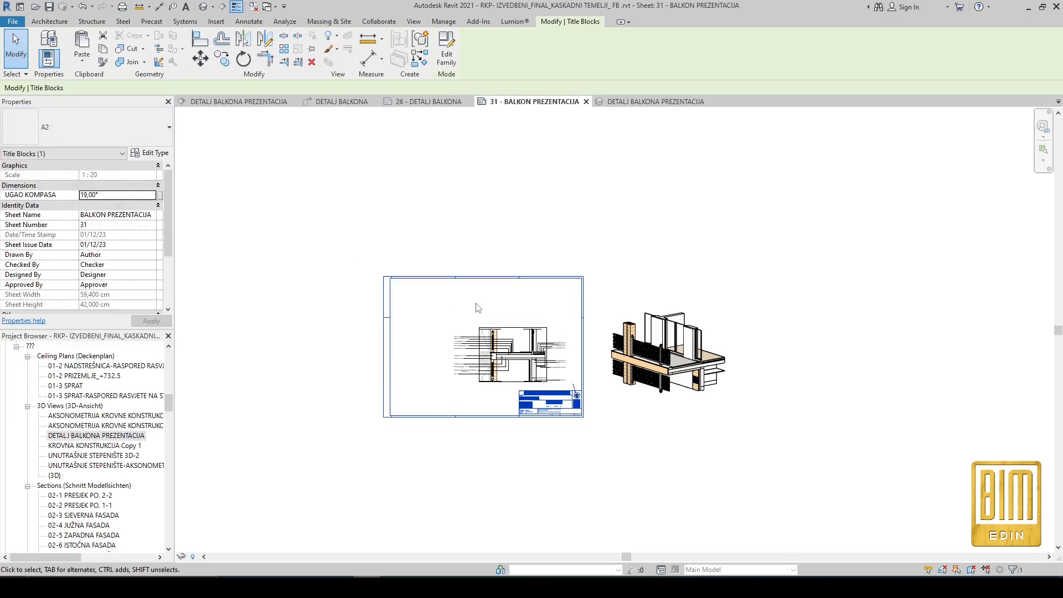
left_click(150, 155)
left_click(224, 446)
Step: Shift the title block toward the 3D view and change its type to A1
left_click_drag(385, 358, 442, 369)
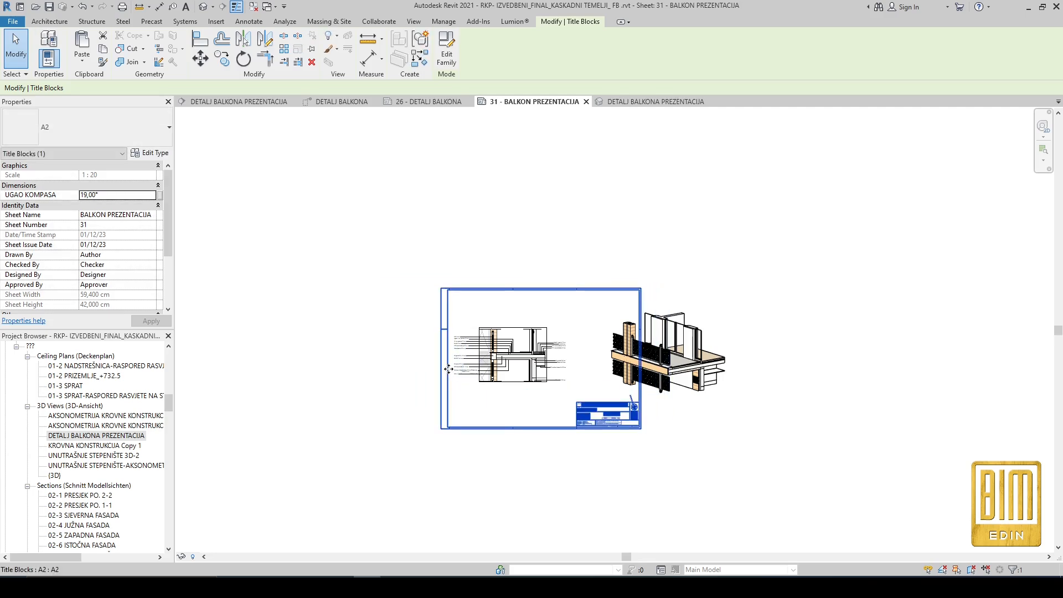
left_click(88, 127)
scroll(87, 195, "up", 2)
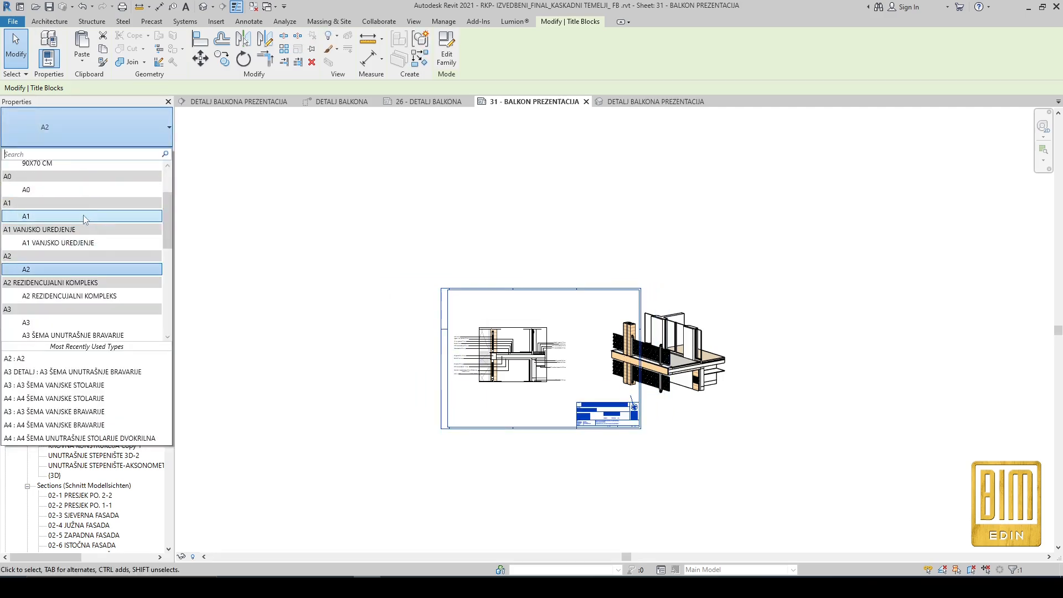
left_click(86, 217)
left_click(150, 155)
left_click(239, 443)
Step: Arrange the section and 3D viewports inside the A1 frame, with the 3D view above and beside the section
left_click(433, 347)
left_click(526, 354)
left_click_drag(526, 355, 508, 355)
left_click_drag(690, 365, 584, 303)
scroll(583, 303, "up", 1)
left_click_drag(619, 354, 633, 341)
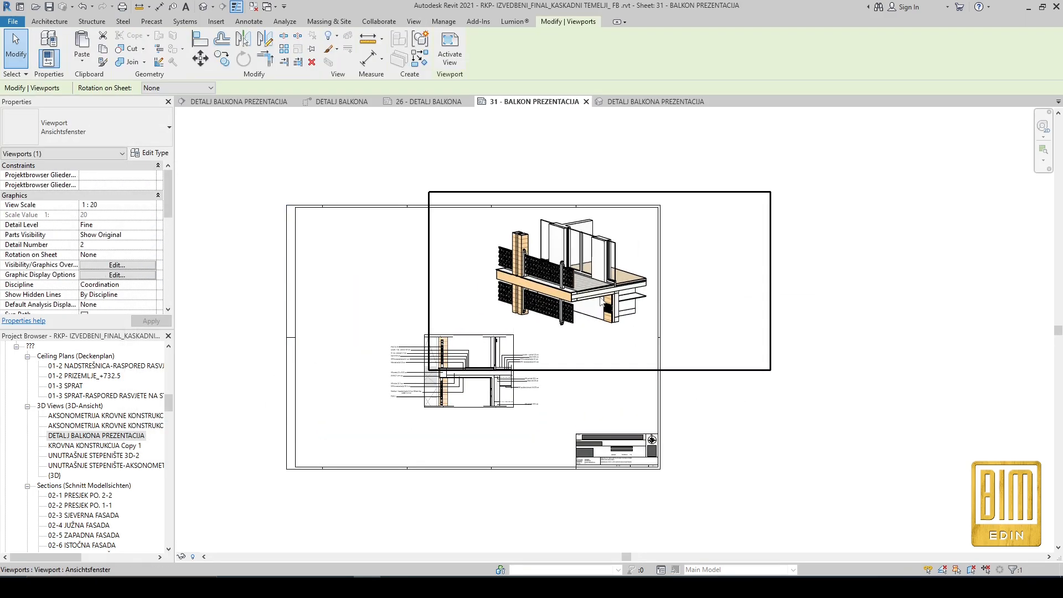
Step: Turn on the crop view with a visible crop region for the 3D viewport
scroll(97, 251, "down", 2)
left_click(85, 246)
scroll(565, 291, "down", 6)
Step: Activate the 3D viewport and fit its crop region closely around the balcony model
double_click(806, 165)
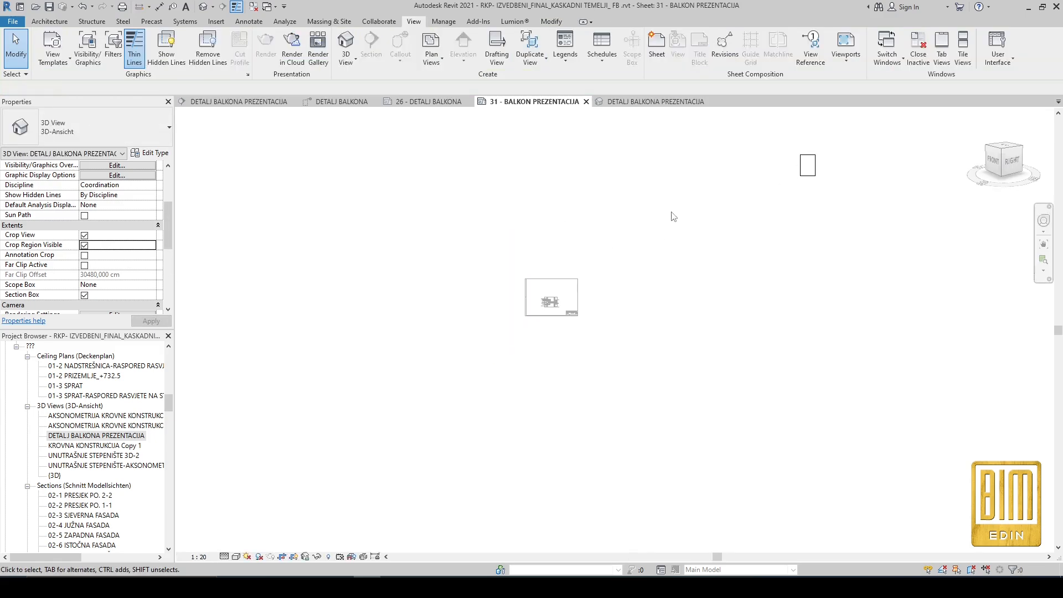
left_click(814, 176)
key("m")
key("v")
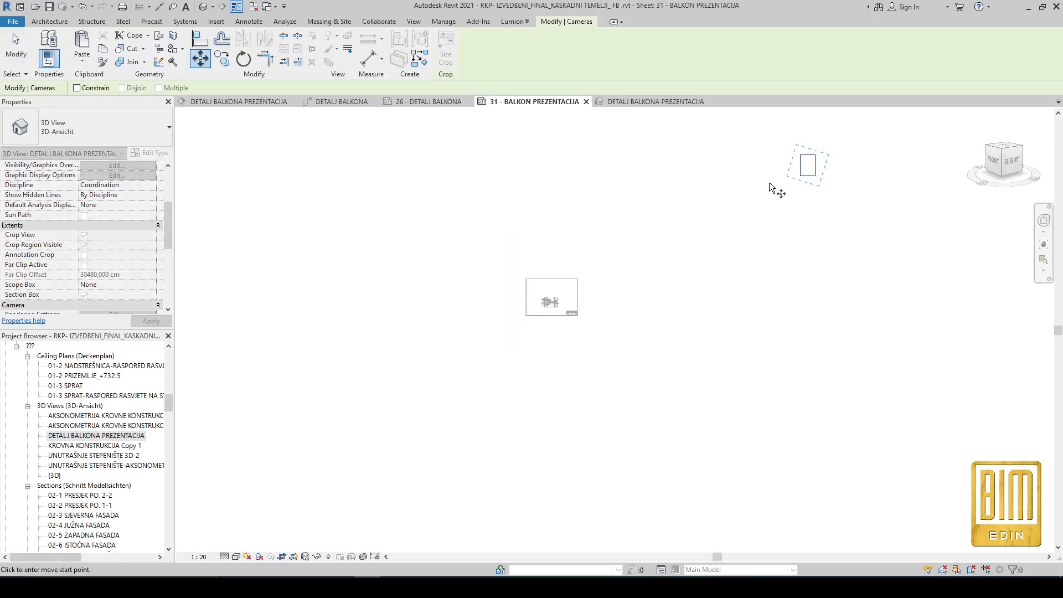
left_click(803, 176)
key("Escape")
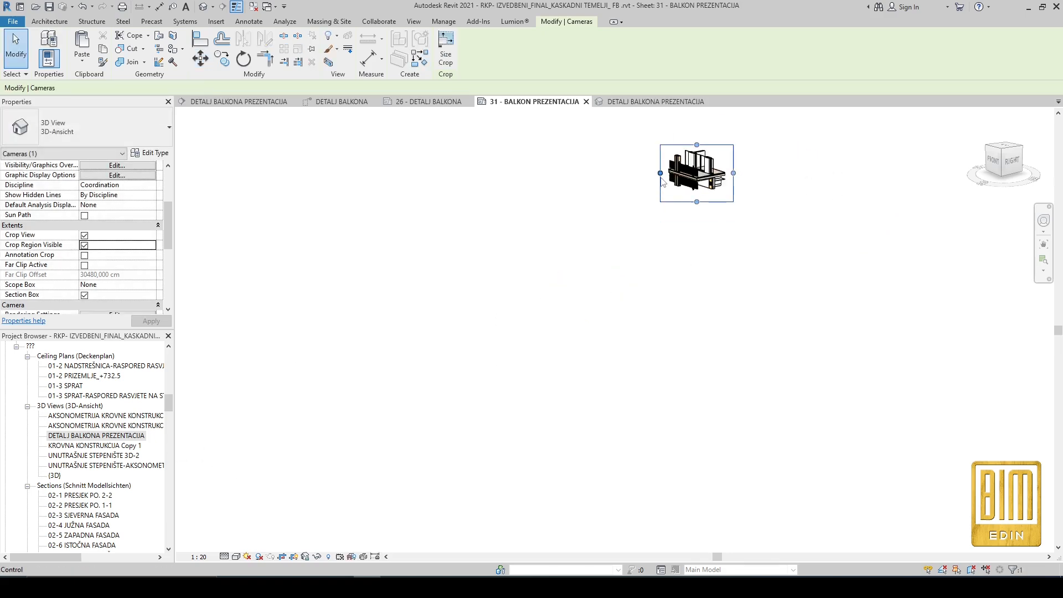
Step: Move the cropped 3D viewport into the A1 frame's upper-left area and place the section viewport to its right
left_click(701, 202)
left_click_drag(700, 202, 441, 330)
scroll(428, 350, "up", 4)
scroll(579, 310, "down", 2)
left_click_drag(506, 314, 411, 314)
left_click_drag(470, 371, 531, 319)
left_click(498, 363)
scroll(406, 330, "up", 2)
left_click(410, 325)
left_click_drag(410, 328, 409, 324)
left_click(764, 409)
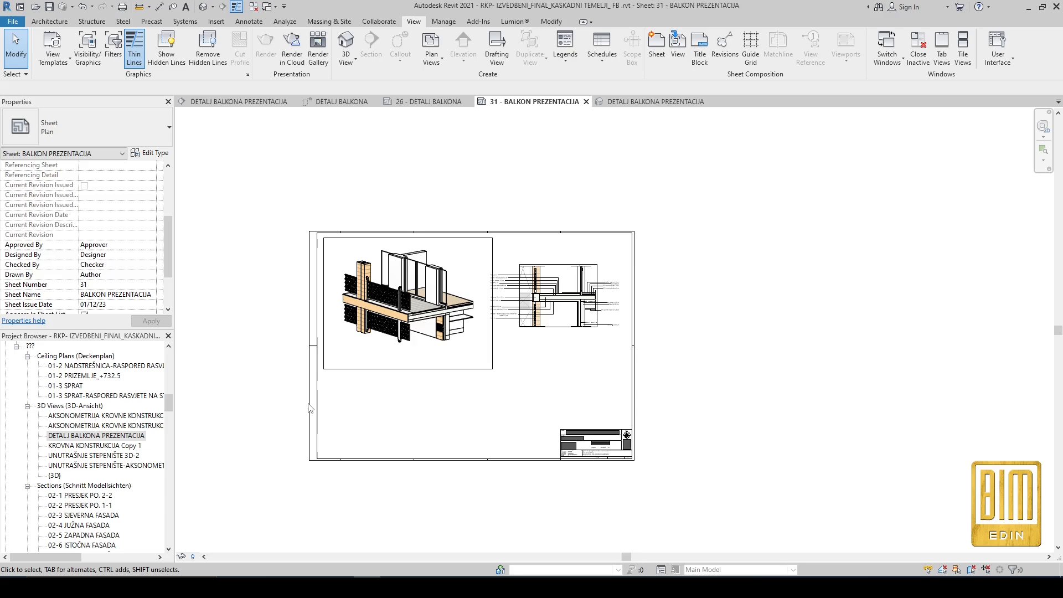
Step: Duplicate the 3D view DETALJ BALKONA PREZENTACIJA and orbit the copy to show the balcony from its other side
right_click(68, 435)
mouse_move(107, 268)
left_click(240, 281)
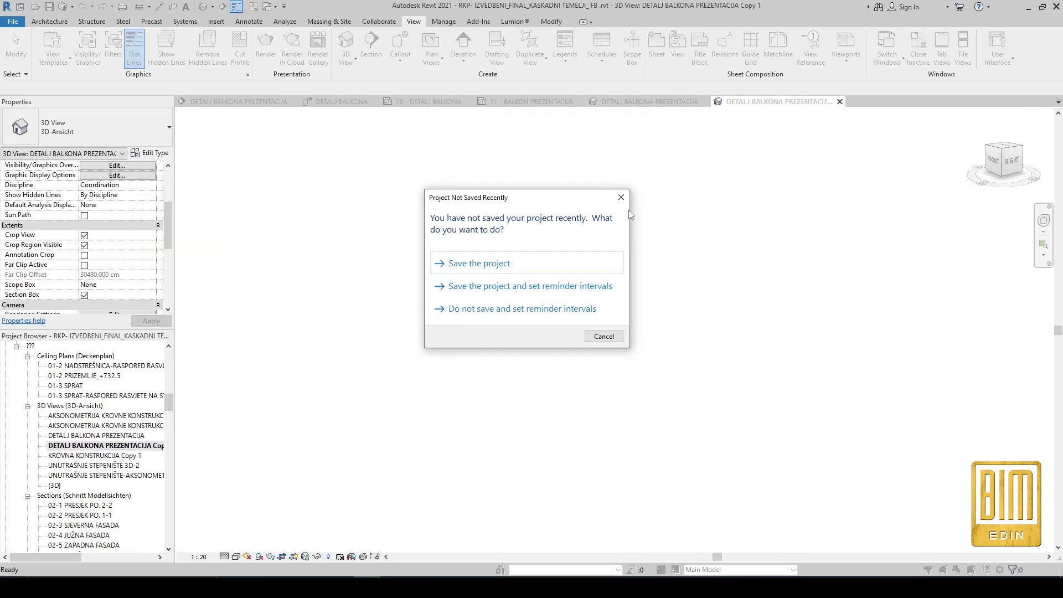
left_click(622, 197)
right_click(510, 331)
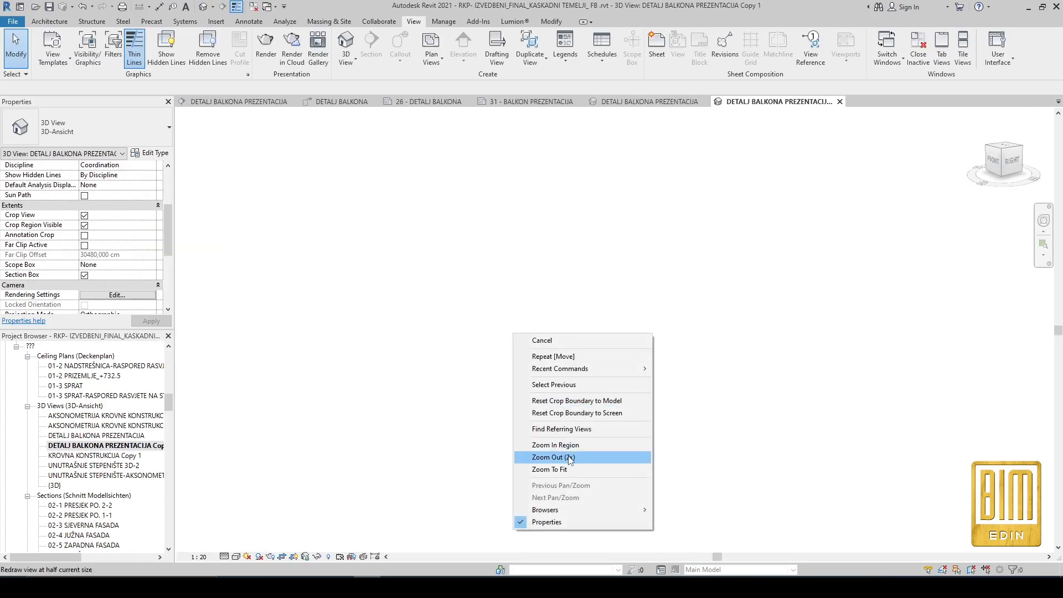
left_click(534, 453)
scroll(598, 362, "down", 3)
middle_click_drag(598, 362, 529, 427, "shift")
Step: Resize the duplicated 3D view's crop region so that it closely surrounds the balcony model
left_click(729, 338)
left_click_drag(730, 338, 807, 338)
left_click_drag(471, 339, 555, 336)
left_click_drag(682, 439, 681, 413)
left_click_drag(807, 325, 779, 325)
left_click(508, 445)
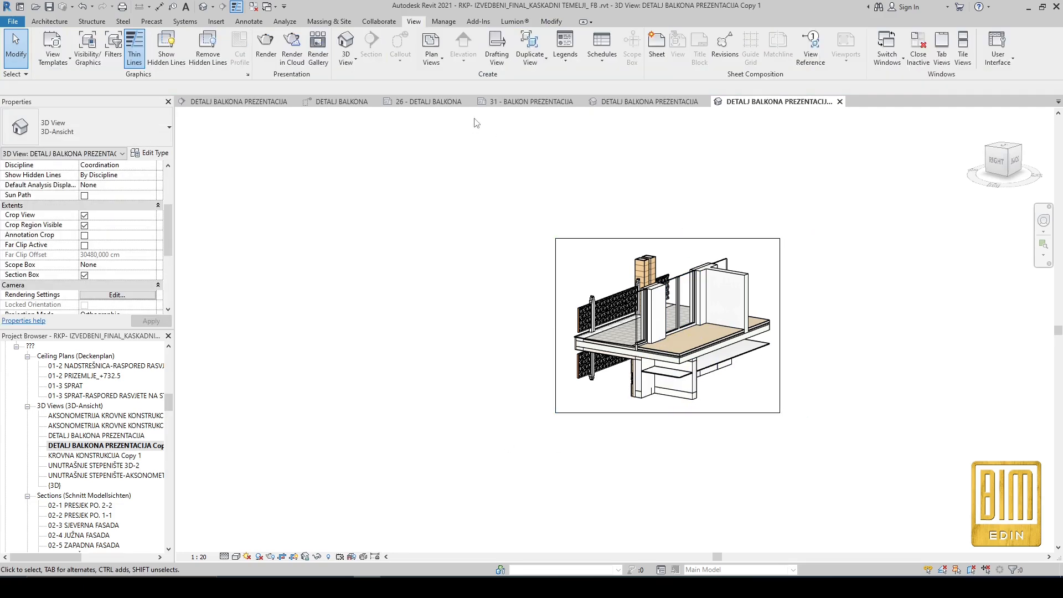
Step: Place the duplicated 3D view on sheet 31 BALKON PREZENTACIJA below the two existing viewports
left_click(531, 102)
left_click(100, 446)
left_click_drag(100, 446, 470, 404)
left_click(482, 376)
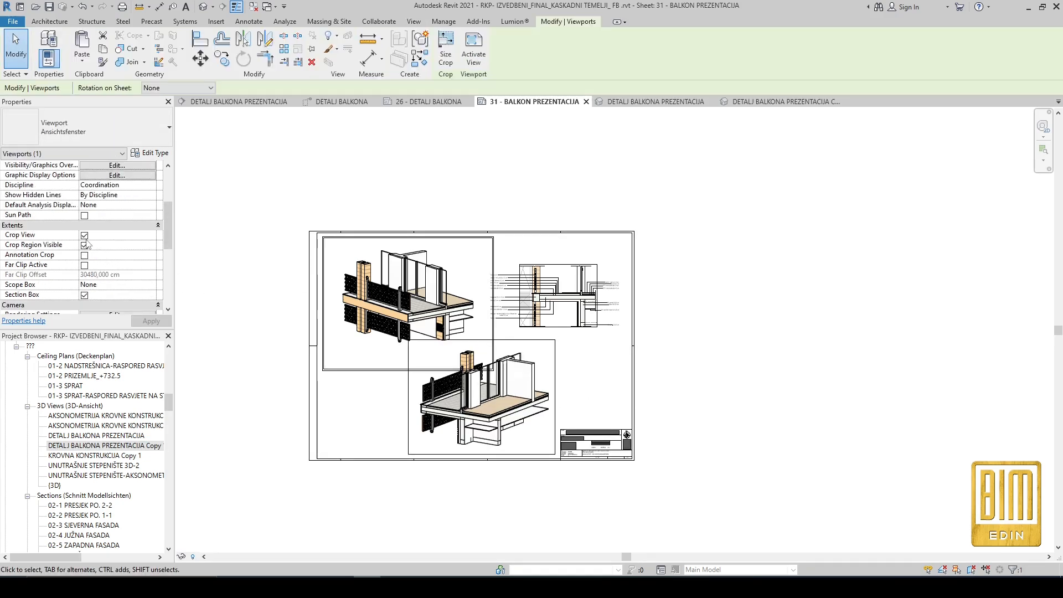
Step: Hide the crop regions of both 3D viewports and shift the section viewport slightly upward
left_click(85, 245)
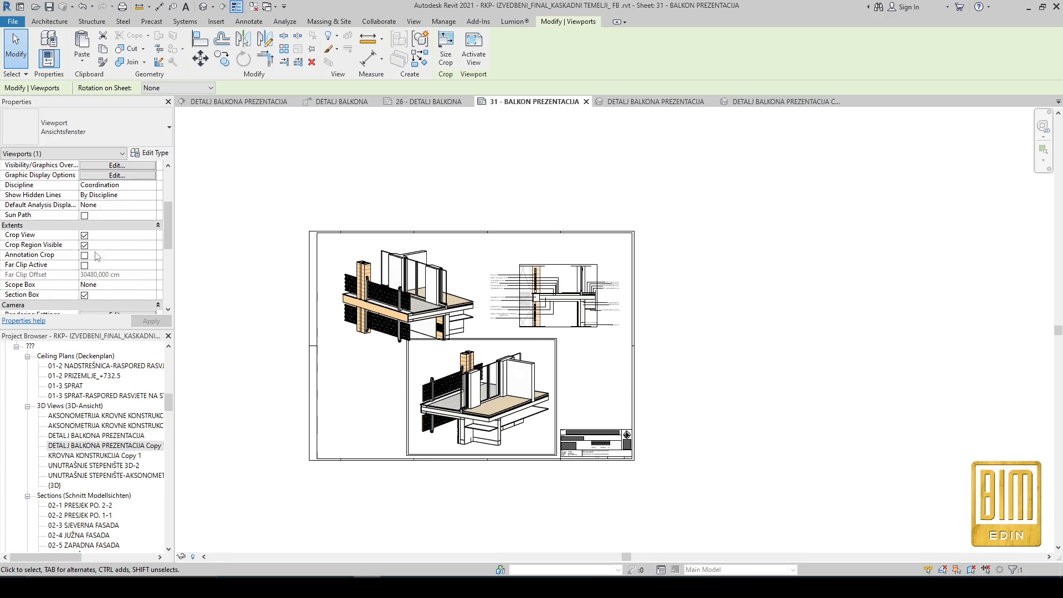
left_click(228, 306)
left_click(557, 306)
left_click_drag(557, 306, 557, 300)
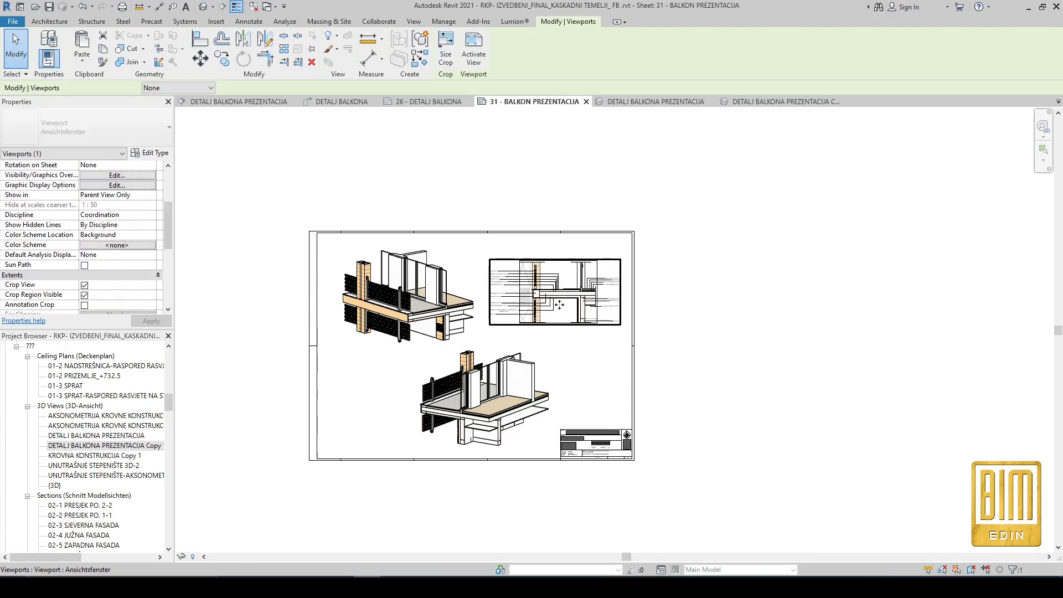
left_click(525, 370)
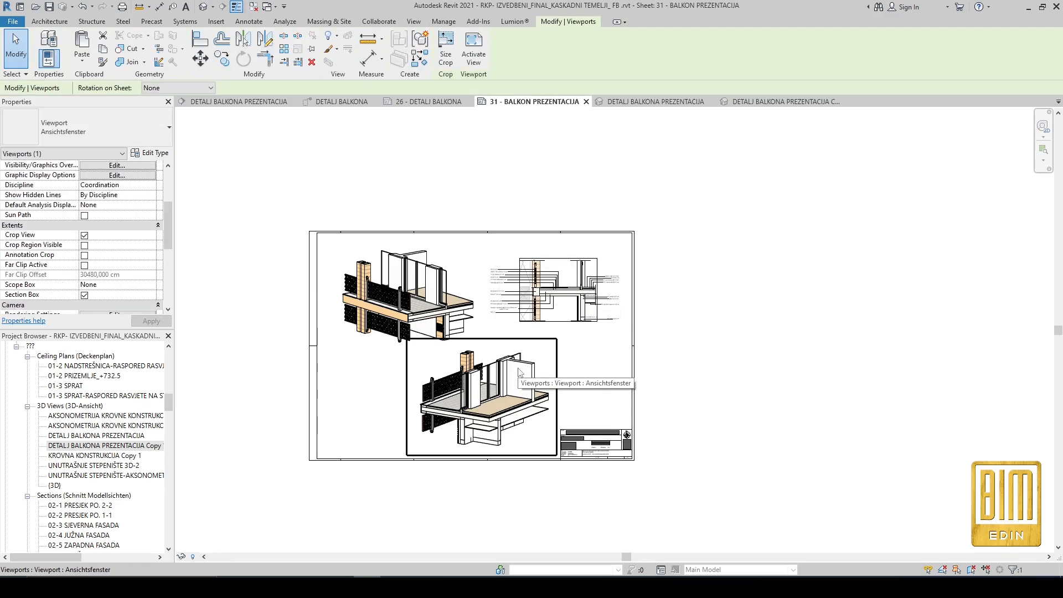
Step: Activate each 3D viewport in turn, lock its view orientation, and return to the sheet
scroll(414, 317, "up", 2)
double_click(414, 317)
left_click(305, 557)
left_click(327, 523)
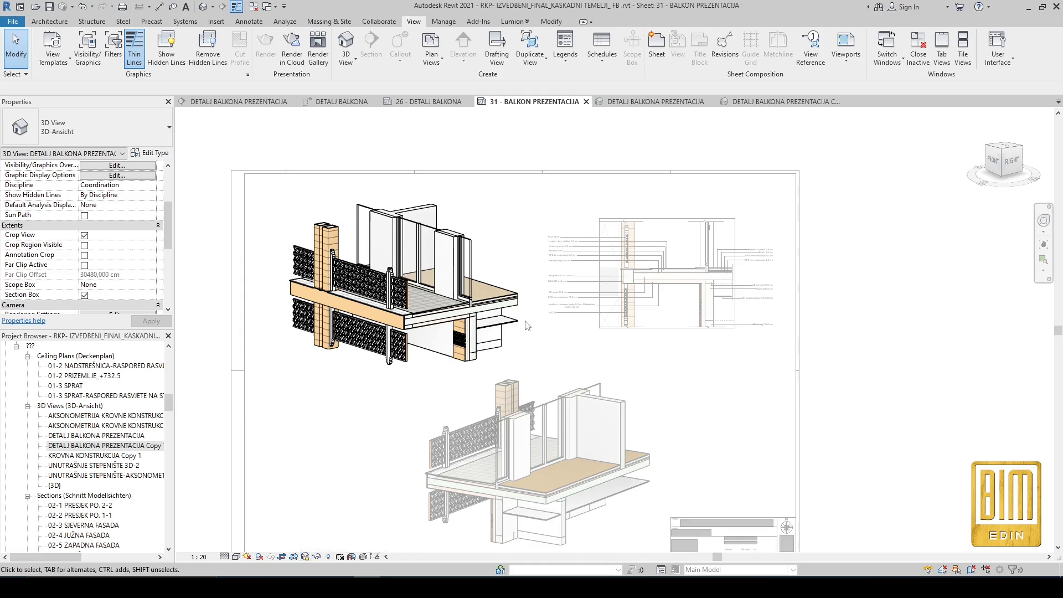
scroll(524, 321, "down", 2)
double_click(300, 339)
double_click(498, 405)
left_click(305, 557)
left_click(328, 522)
double_click(311, 412)
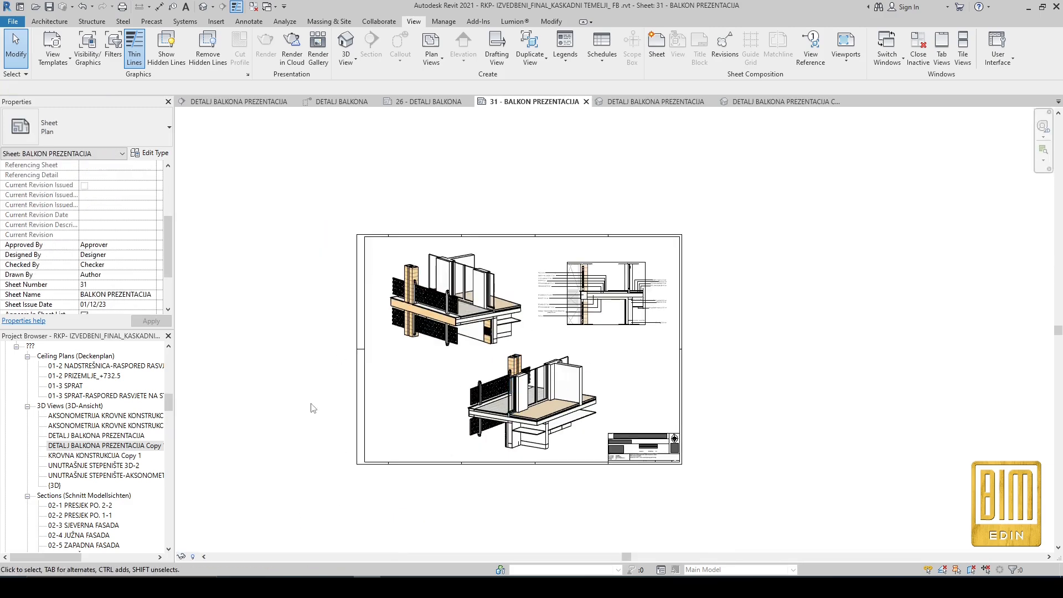
scroll(649, 453, "up", 1)
scroll(665, 467, "down", 1)
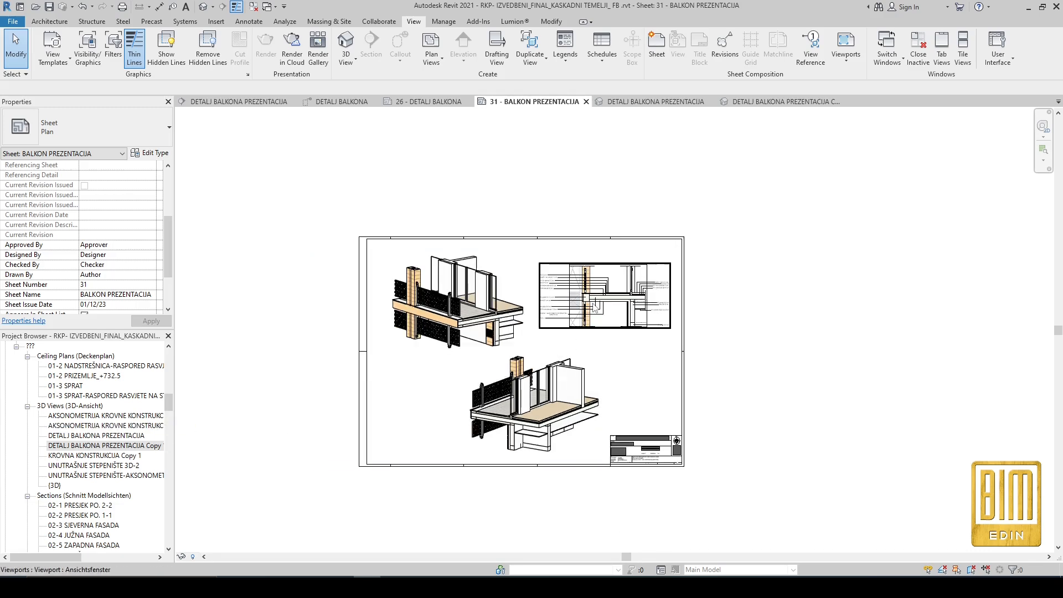
left_click(593, 307)
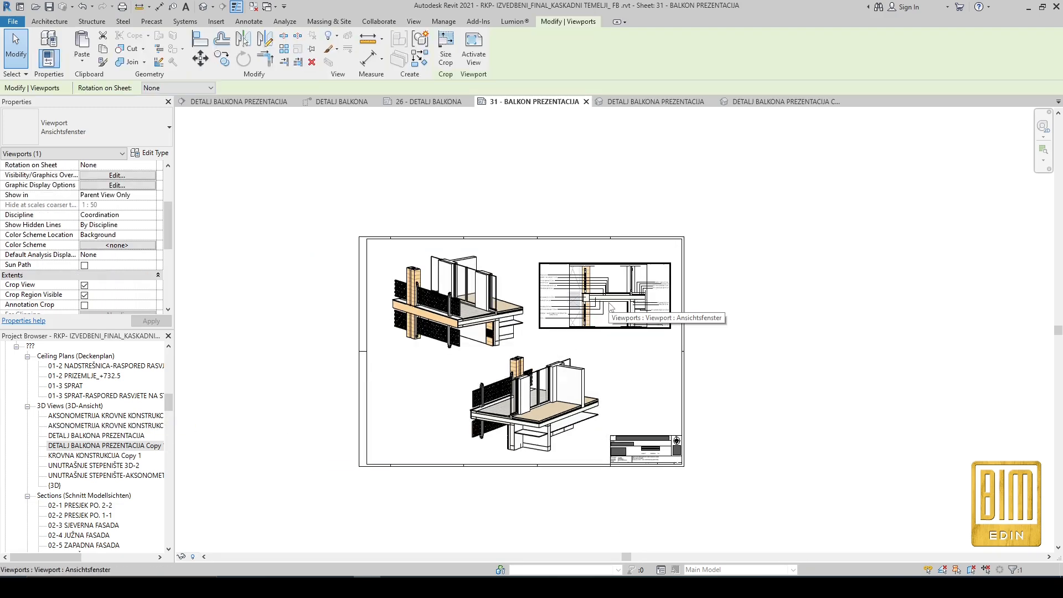
left_click(325, 341)
Step: Try duplicating the section view 01-2 PRESJEK 2-2 and undo the duplication
scroll(95, 457, "down", 8)
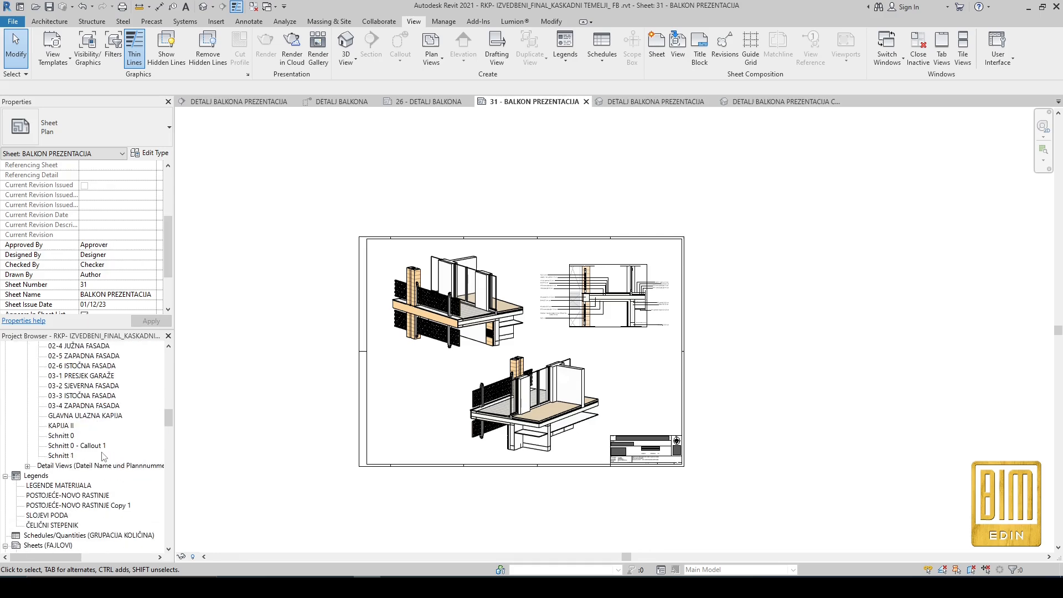
scroll(105, 456, "up", 5)
scroll(104, 455, "up", 10)
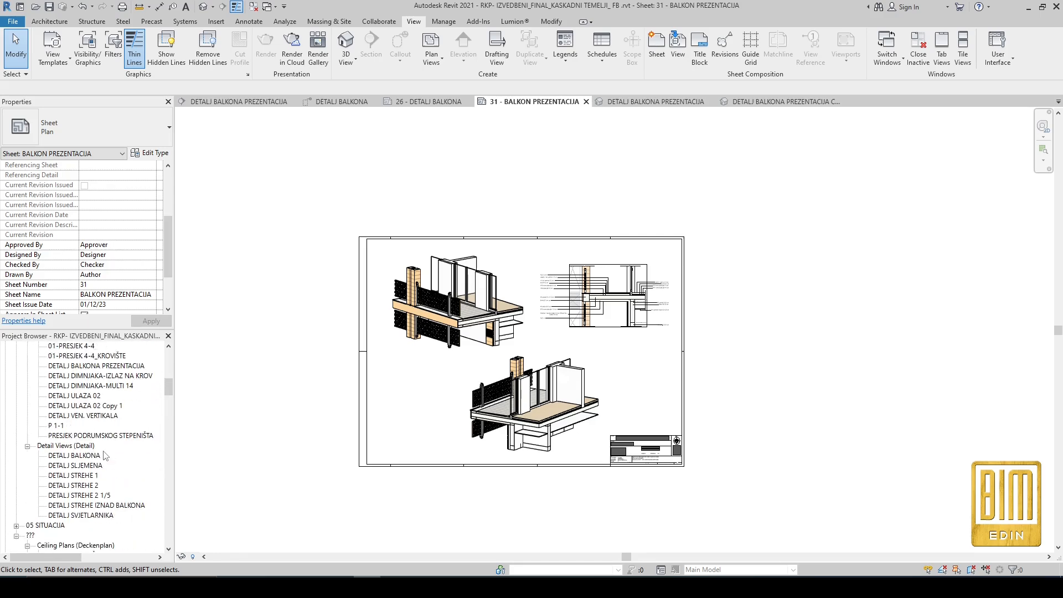
right_click(83, 411)
mouse_move(177, 240)
left_click(288, 256)
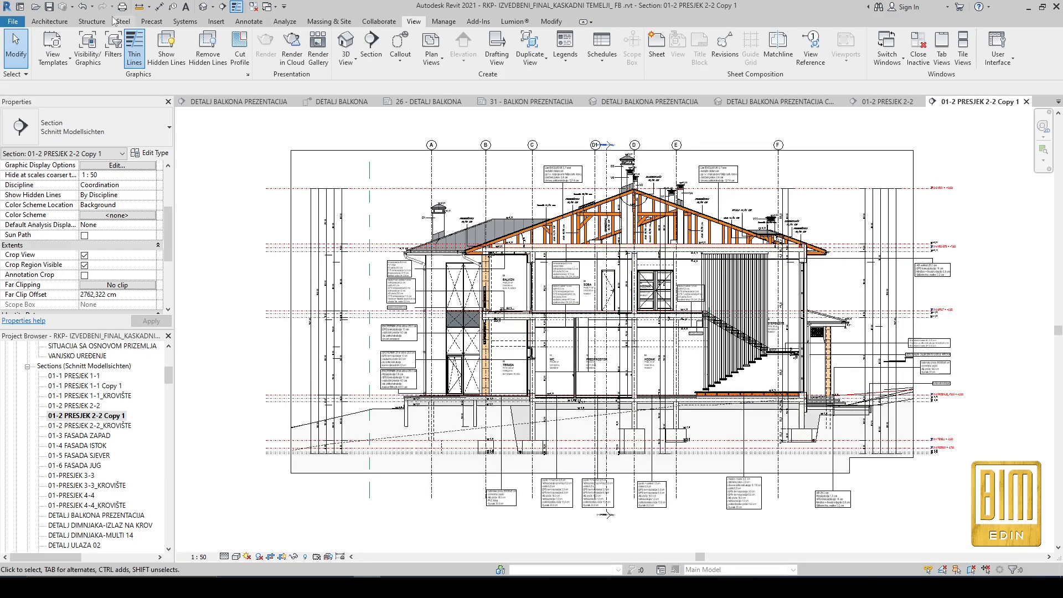
left_click(82, 6)
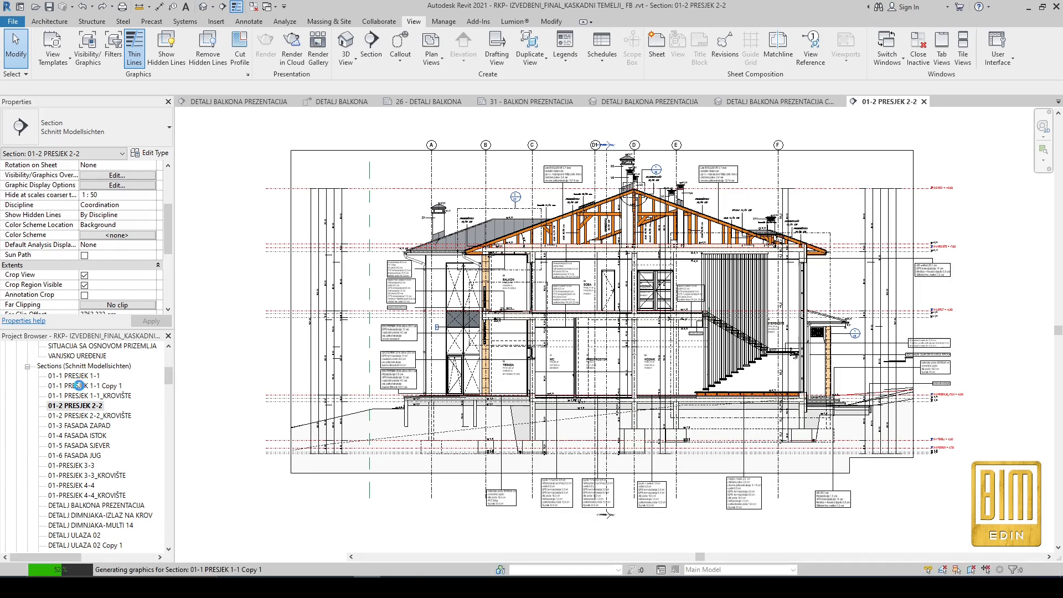
Step: Duplicate the section view 01-1 PRESJEK 1-1 Copy 1 and make the crop region visible in the new copy
right_click(80, 386)
mouse_move(155, 220)
left_click(260, 232)
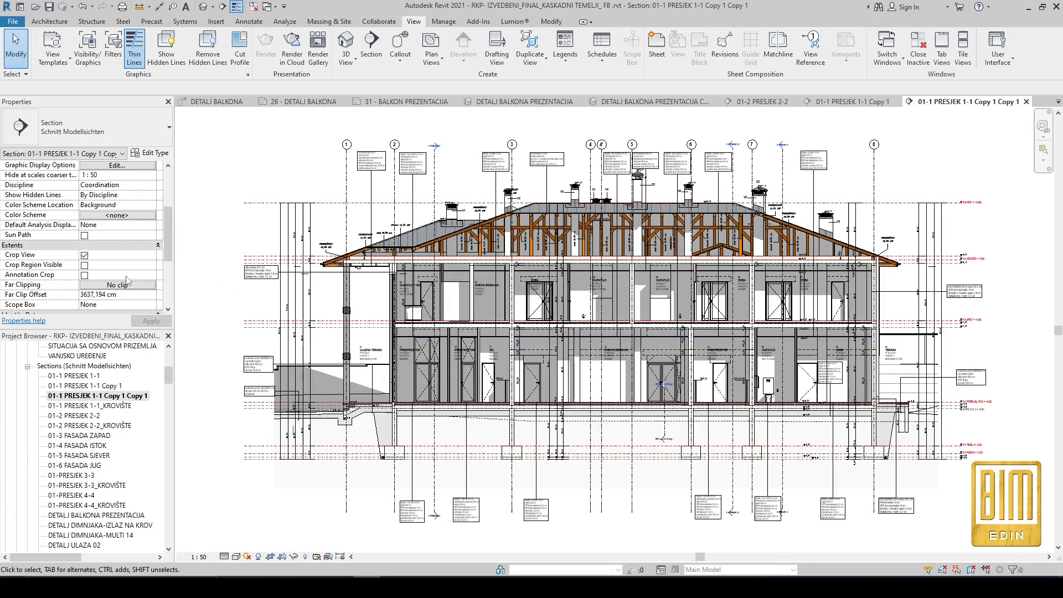
left_click(86, 266)
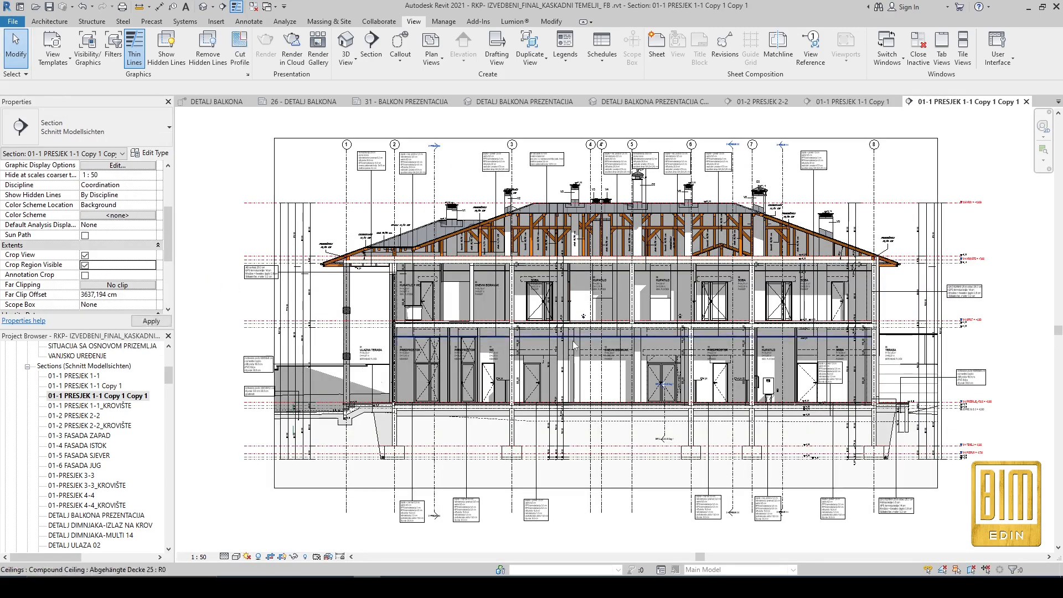
Step: Turn off all model and annotation categories in the duplicated section's visibility/graphics overrides
scroll(108, 238, "up", 3)
left_click(116, 236)
left_click(590, 370)
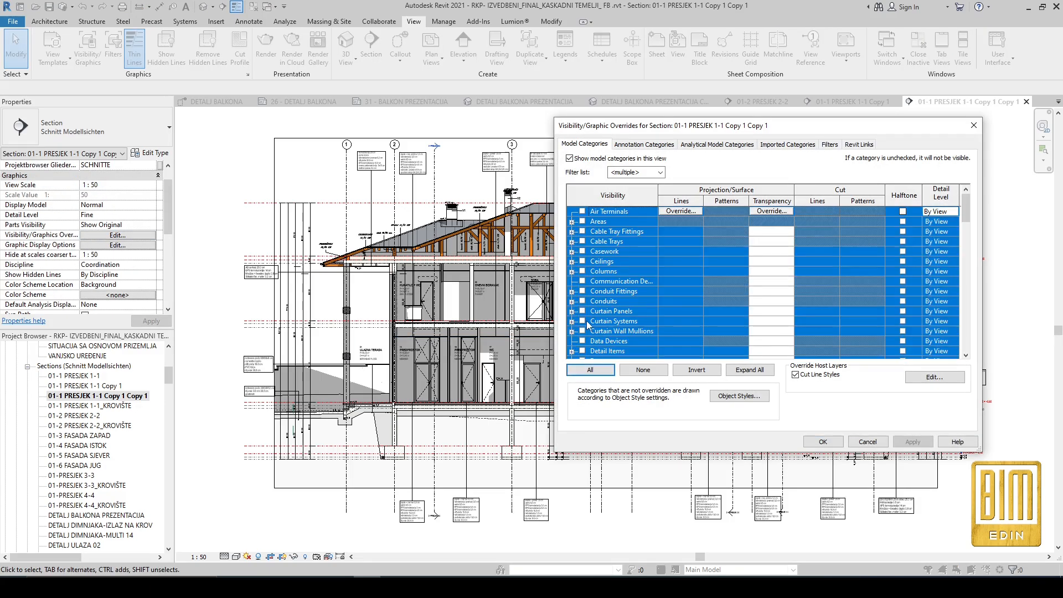
left_click(819, 441)
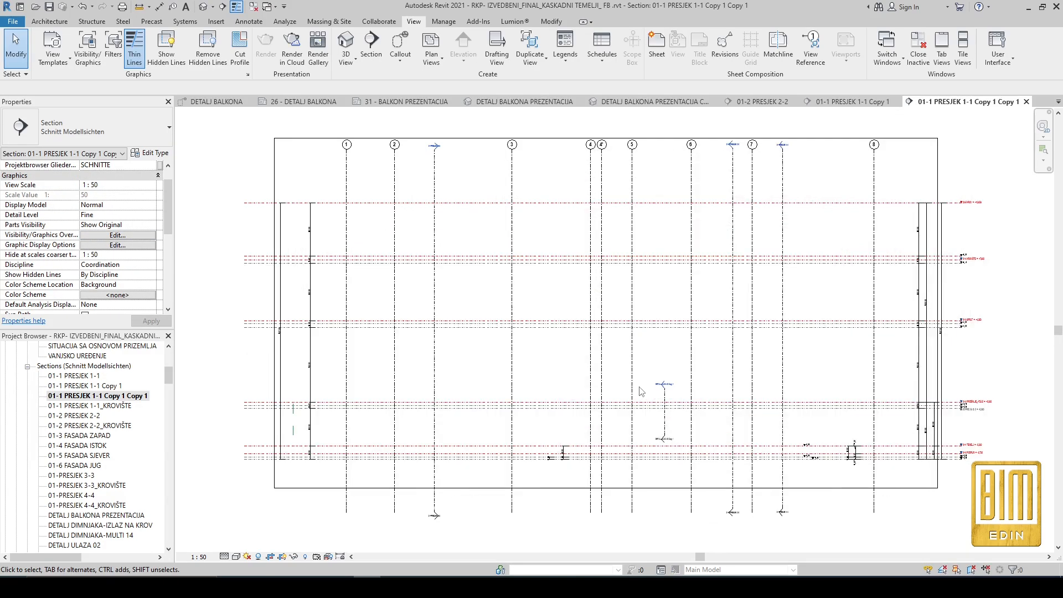
left_click(118, 246)
left_click(285, 70)
left_click(117, 235)
left_click(644, 144)
left_click(591, 370)
left_click(823, 440)
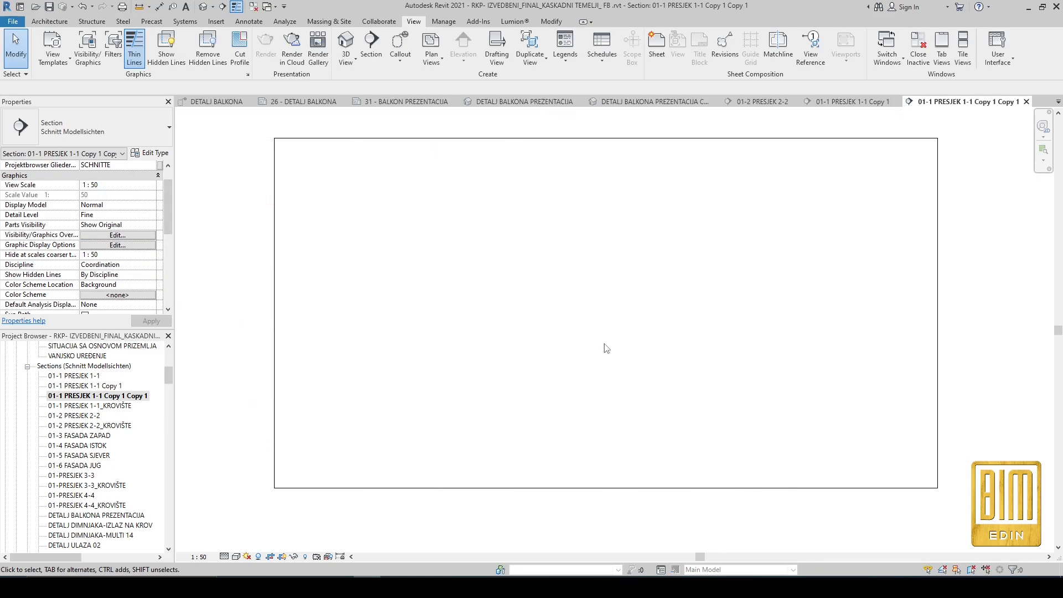
Step: Set the emptied section view's background to Gradient in the graphic display options
left_click(236, 557)
left_click(261, 485)
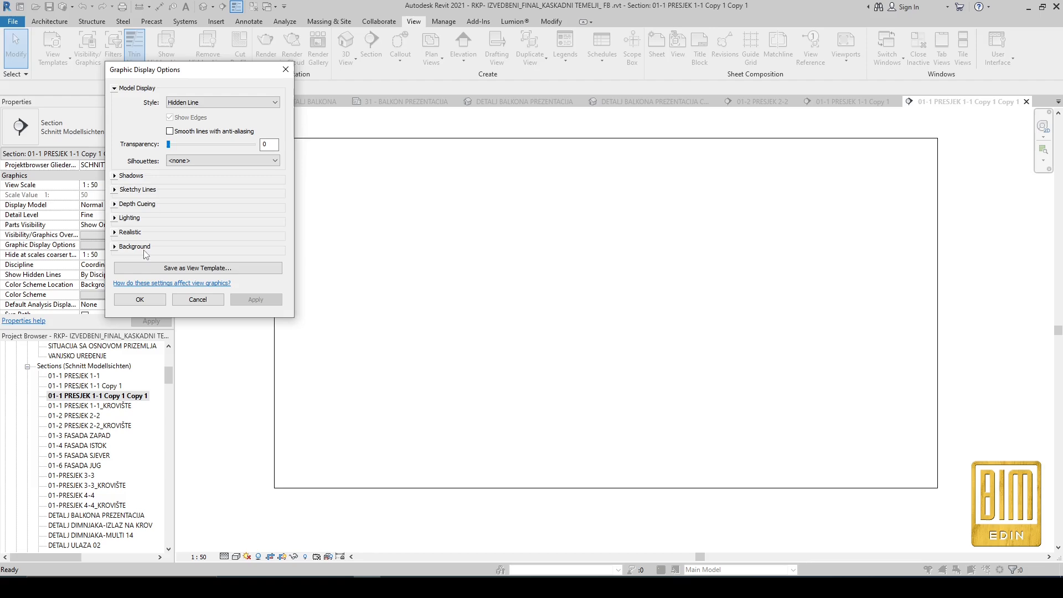
left_click(122, 247)
left_click(222, 263)
left_click(256, 364)
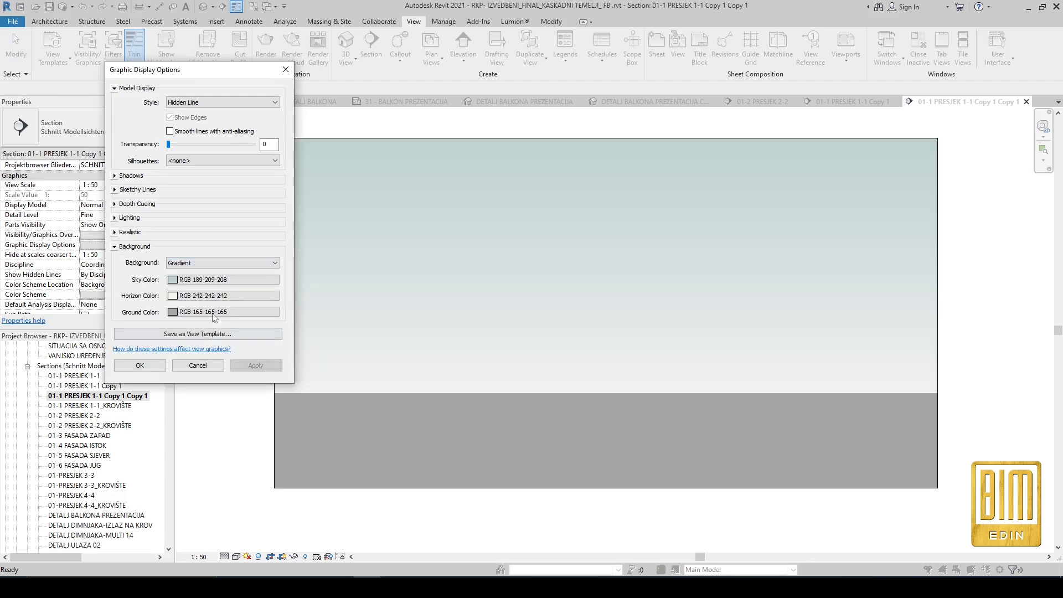
Step: Change the gradient's ground color to RGB 242-242-242 and apply the display settings
left_click(175, 312)
left_click(320, 118)
left_click(217, 311)
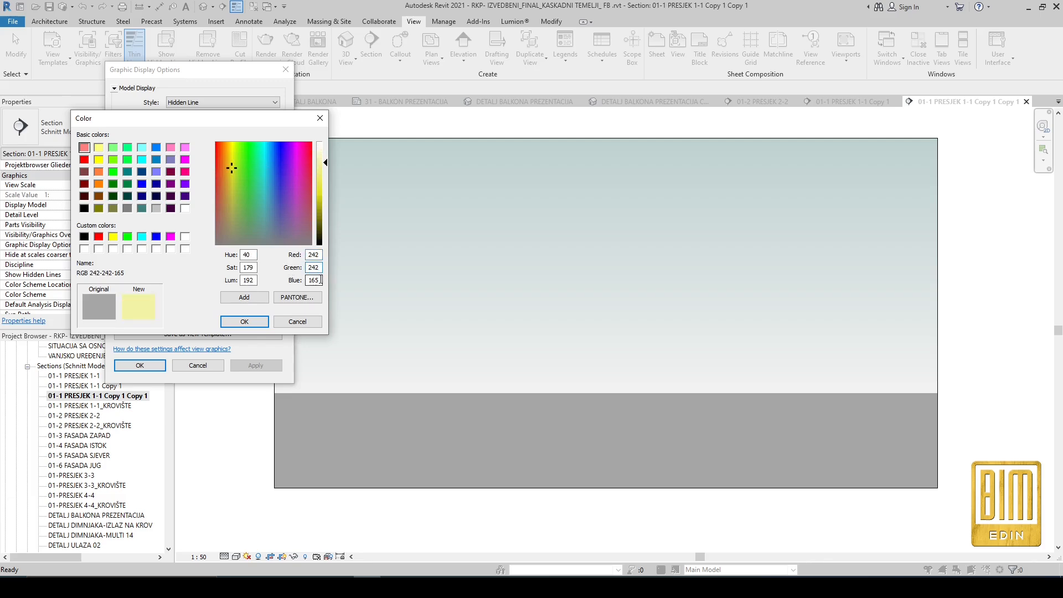
left_click(244, 322)
left_click(140, 365)
scroll(520, 327, "down", 3)
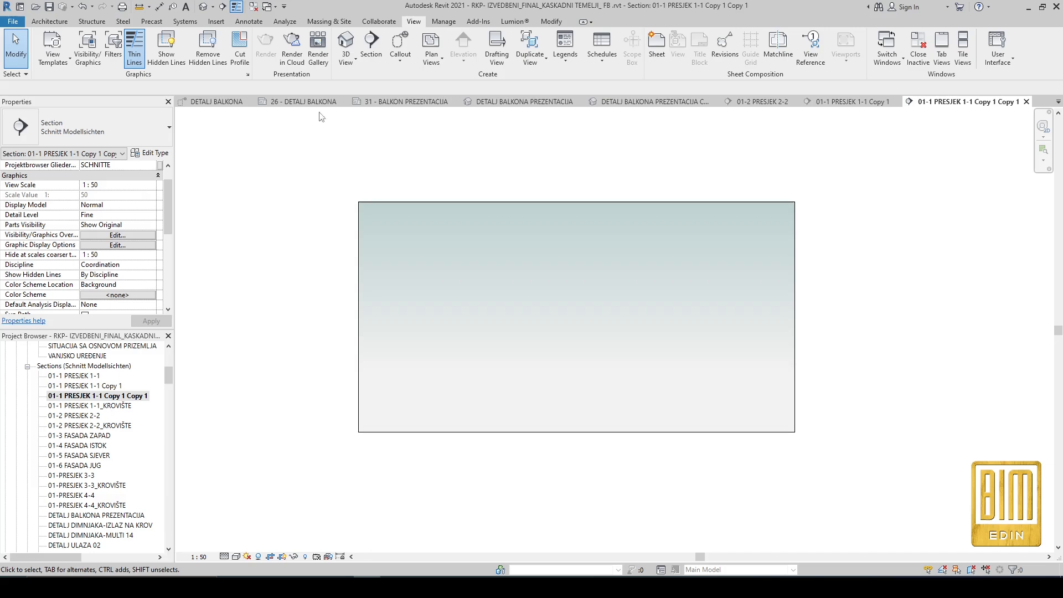
Step: Place the gradient section view 01-1 PRESJEK 1-1 Copy 1 Copy 1 on sheet 31 BALKON PREZENTACIJA
left_click(406, 101)
left_click_drag(97, 395, 528, 358)
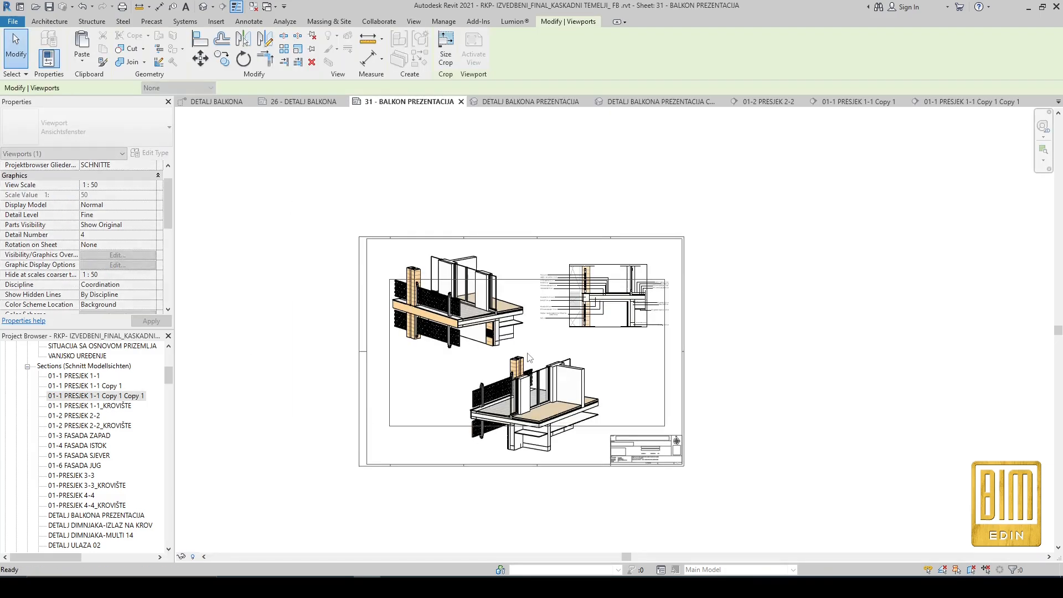
left_click(529, 357)
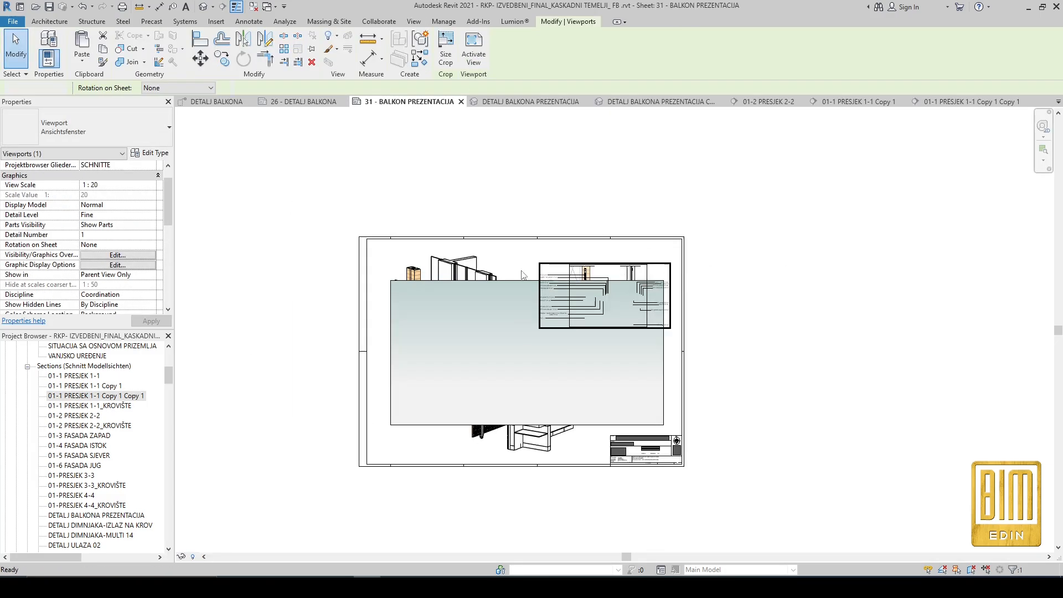
Step: Delete the balcony section viewport and both 3D viewports from the sheet, keeping the gradient viewport
key("Delete")
left_click(471, 267)
key("Delete")
right_click(533, 439)
left_click(570, 303)
Step: Activate the gradient viewport and stretch its crop region toward the A1 frame's upper and right edges
left_click(487, 311)
scroll(487, 311, "up", 1)
scroll(487, 311, "up", 1)
double_click(487, 311)
left_click(534, 270)
left_click_drag(540, 270, 540, 216)
scroll(722, 344, "up", 6)
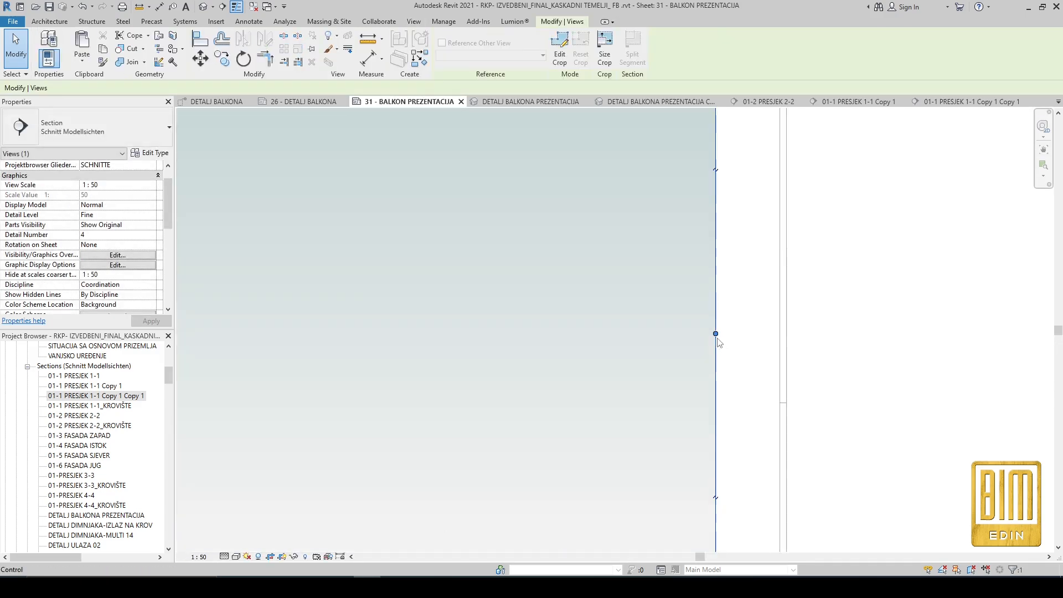
scroll(755, 334, "down", 5)
scroll(755, 334, "up", 1)
Step: Extend the gradient view's crop region to the A1 frame's left and lower edges and deactivate the view
left_click_drag(425, 338, 386, 335)
middle_click_drag(565, 301, 526, 221)
left_click_drag(621, 421, 618, 491)
scroll(614, 476, "up", 2)
mouse_move(613, 452)
left_mouse_down()
mouse_move(612, 436)
mouse_move(600, 461)
left_mouse_up()
scroll(423, 346, "up", 4)
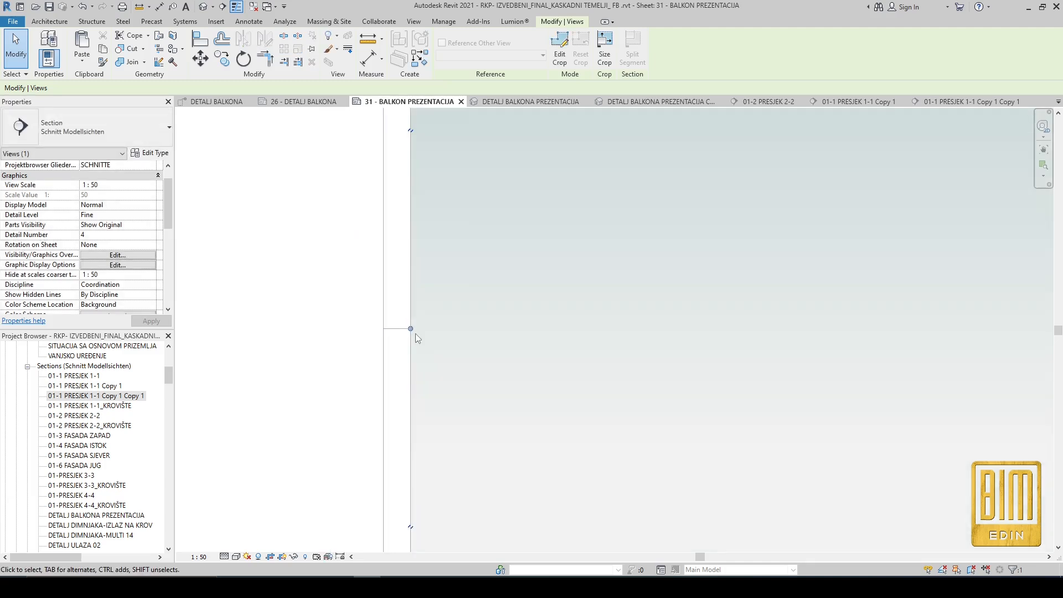
scroll(417, 337, "down", 4)
scroll(659, 333, "up", 4)
left_click_drag(659, 335, 631, 332)
scroll(631, 332, "down", 5)
double_click(356, 332)
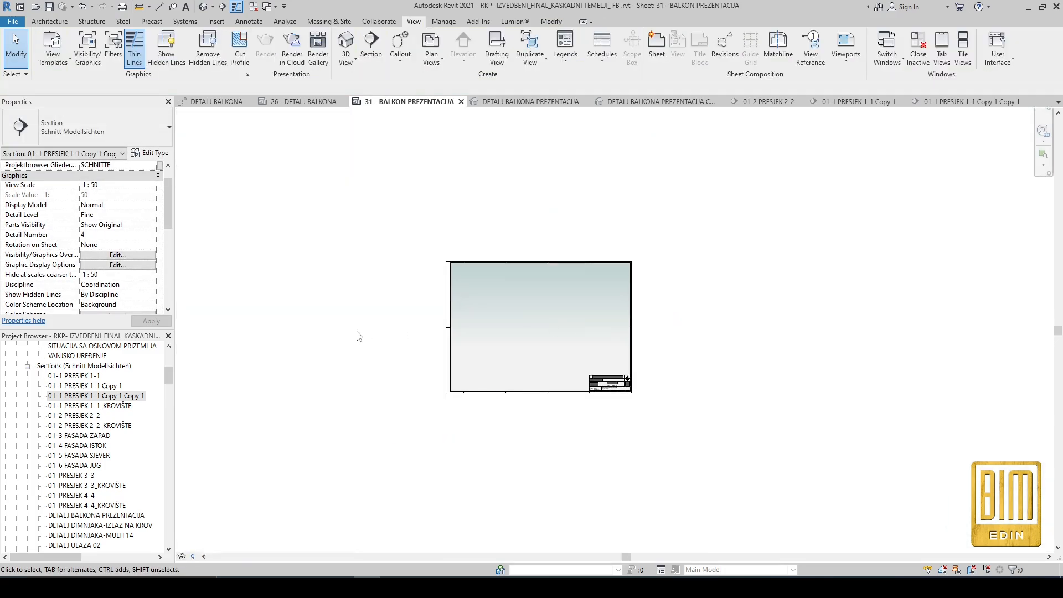
Step: Place the DETALJ BALKONA PREZENTACIJA section in the upper-right part of sheet 31 over the gradient background
scroll(523, 323, "up", 2)
scroll(136, 427, "down", 6)
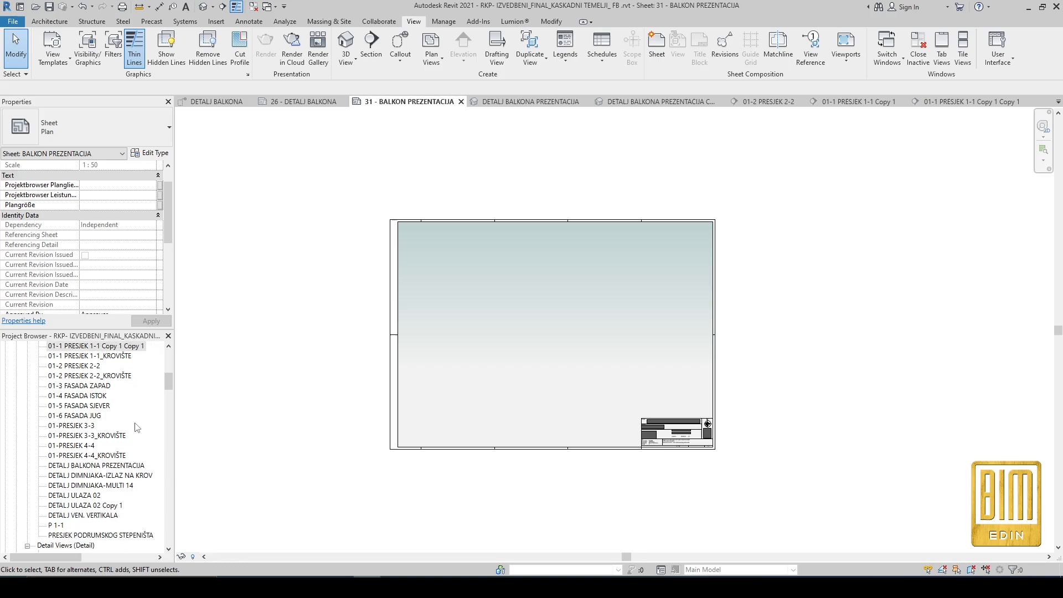
scroll(120, 439, "up", 1)
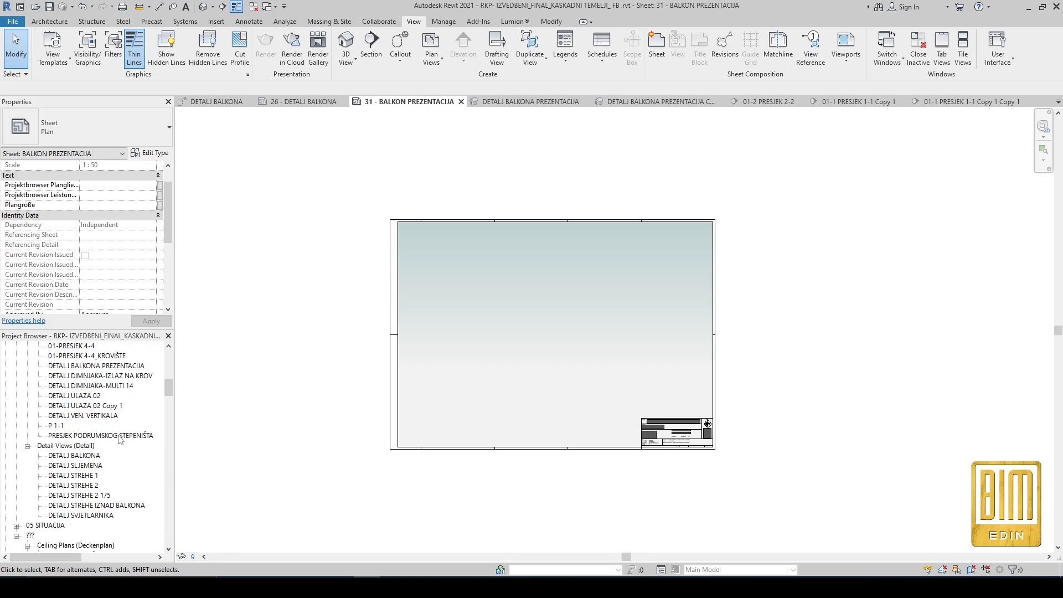
left_click_drag(82, 372, 645, 283)
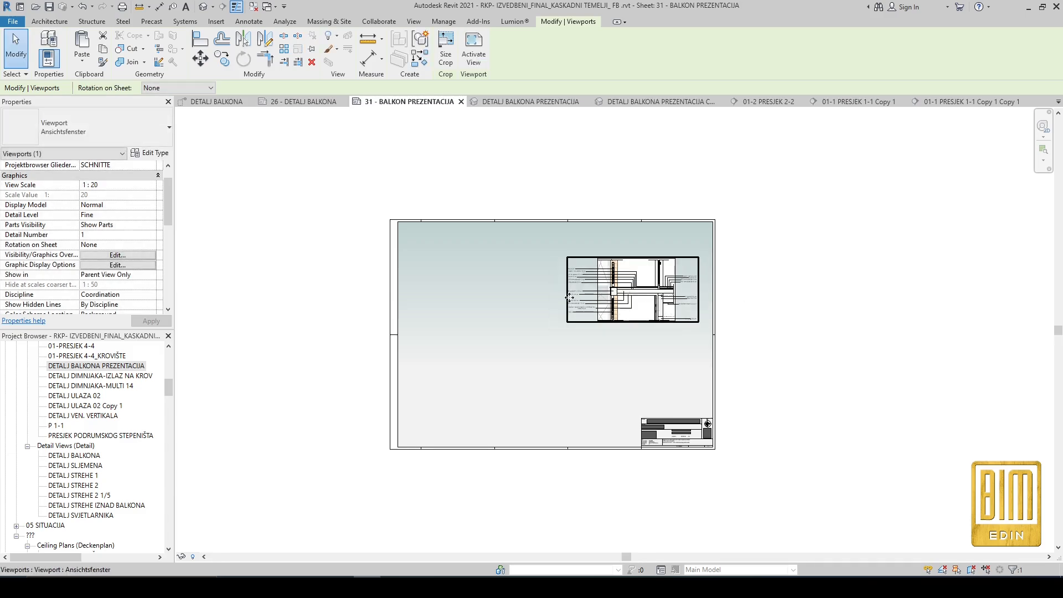
left_click(284, 300)
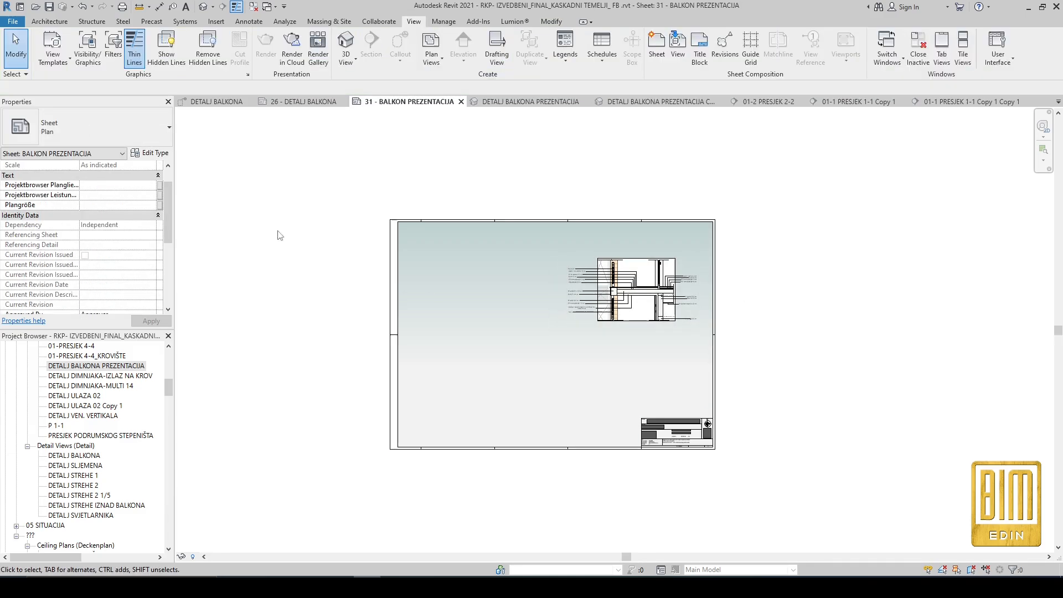
Step: Place the 3D views DETALJ BALKONA PREZENTACIJA and its Copy on the sheet, one at upper left and one at lower centre
scroll(128, 485, "down", 5)
scroll(139, 474, "down", 3)
scroll(127, 471, "up", 2)
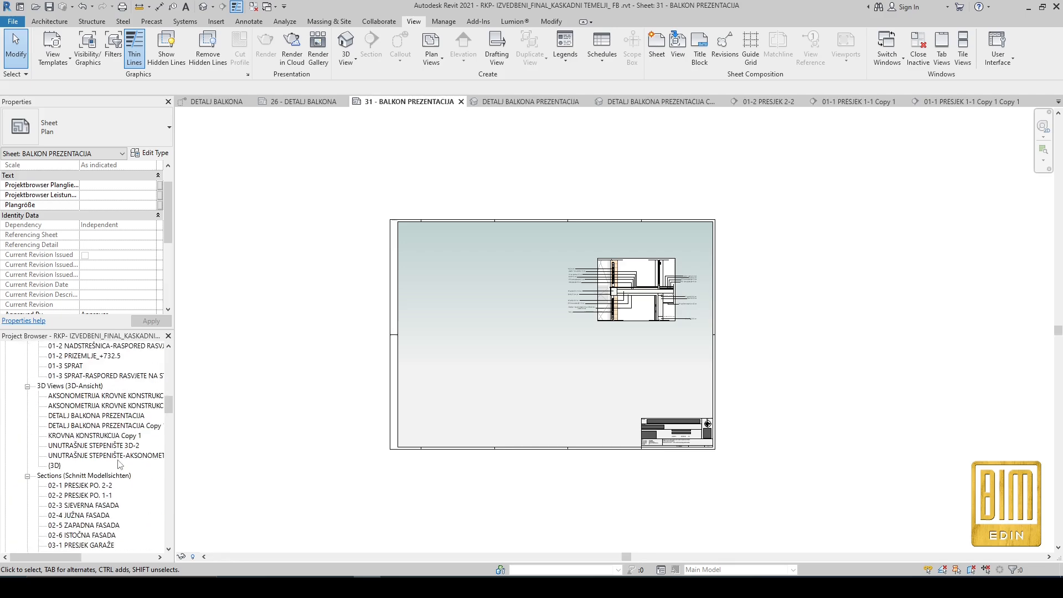
left_click_drag(88, 424, 480, 293)
left_click(484, 292)
left_click_drag(124, 429, 551, 397)
left_click(554, 388)
key("Escape")
Step: Fine-tune the positions of the section viewport and the upper-left 3D viewport on the sheet
left_click_drag(609, 302, 609, 292)
left_click(218, 412)
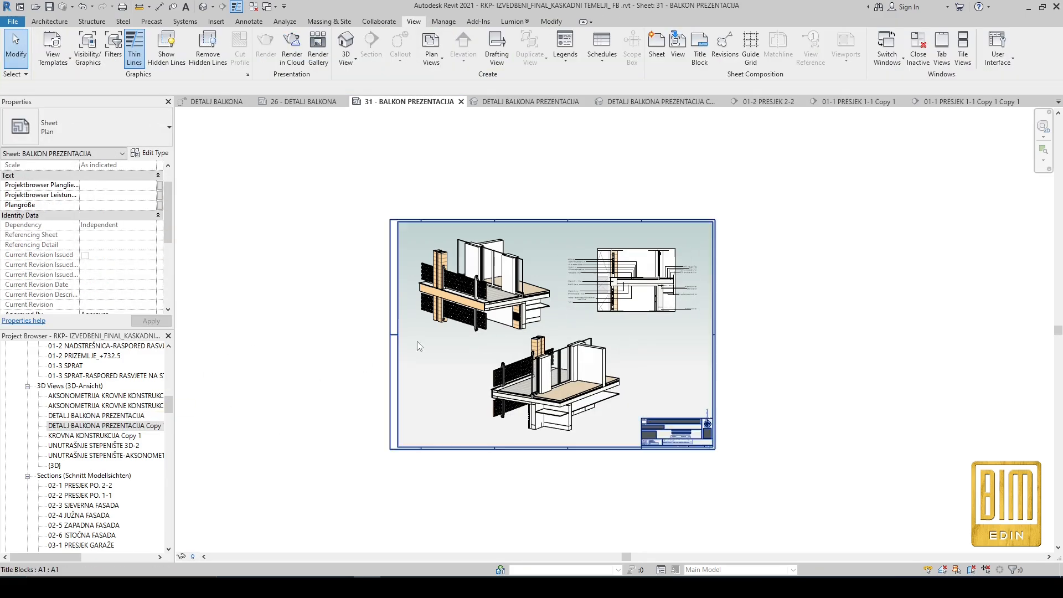
left_click(483, 316)
left_click_drag(483, 317, 487, 319)
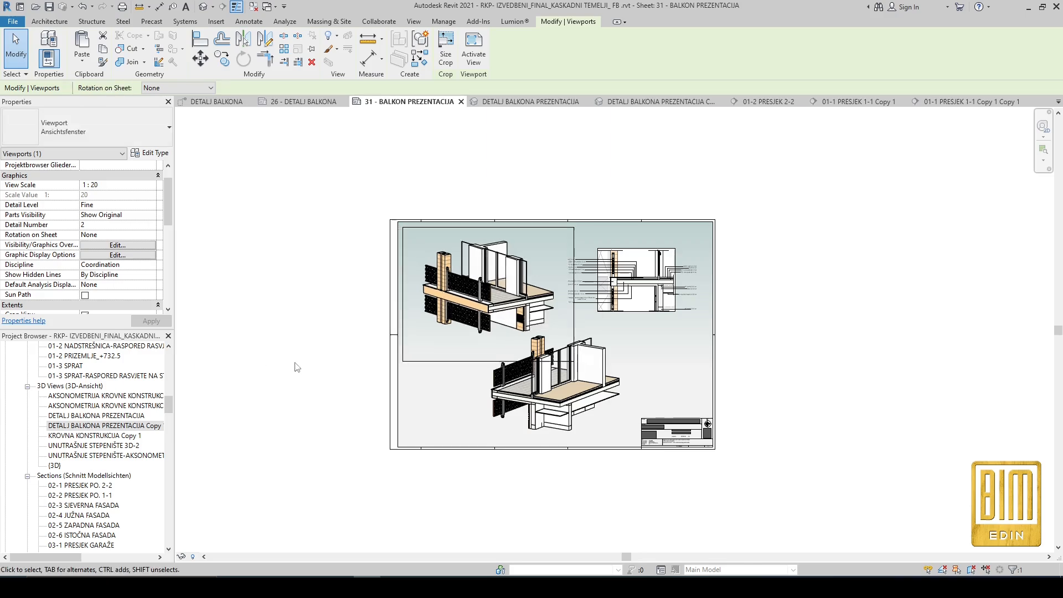
left_click(292, 340)
scroll(552, 327, "up", 4)
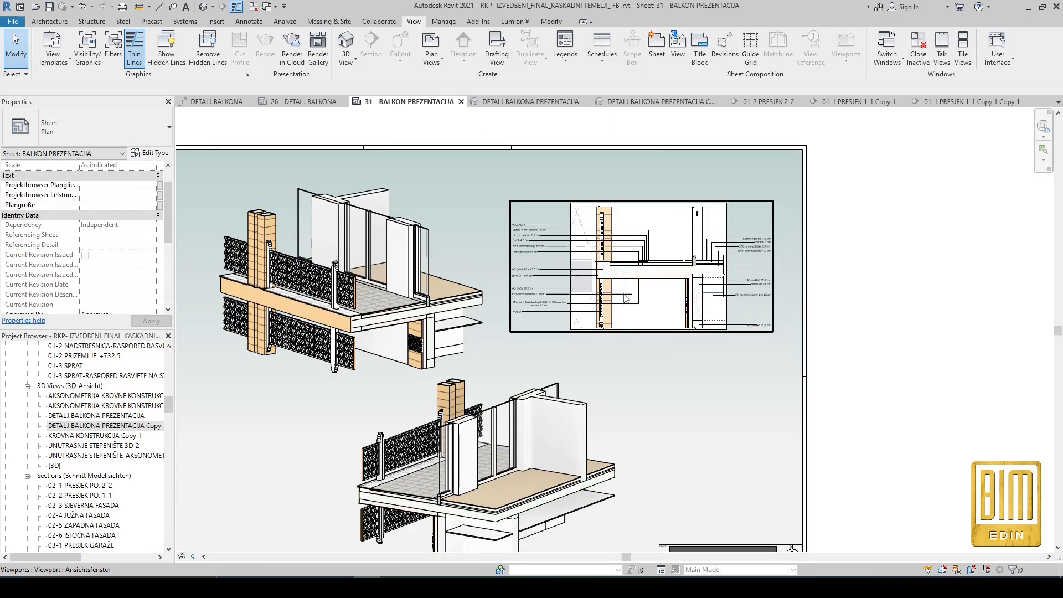
left_click(624, 296)
left_click_drag(624, 295, 623, 294)
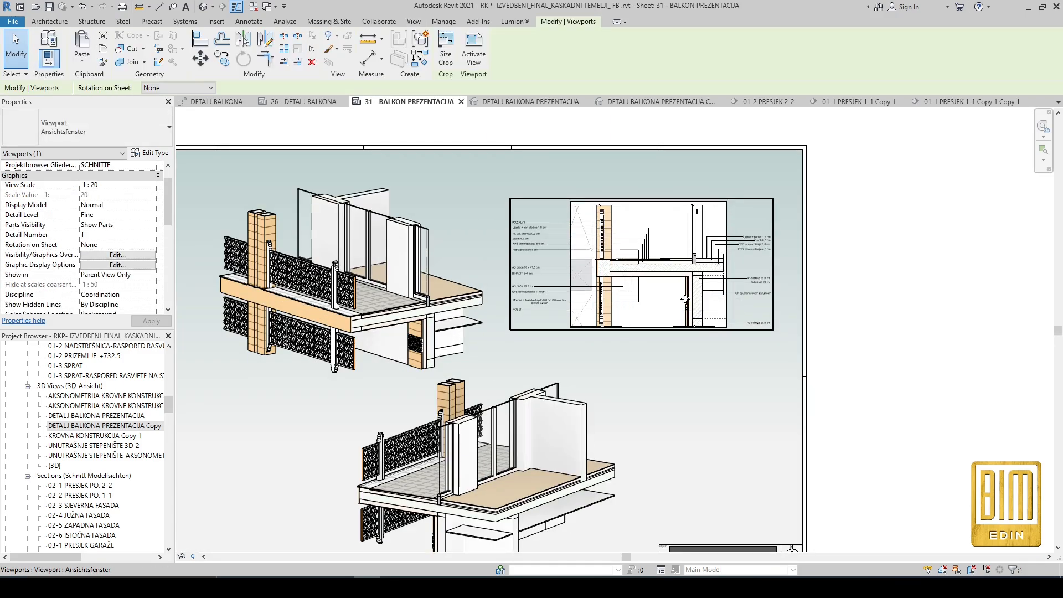
scroll(685, 299, "up", 5)
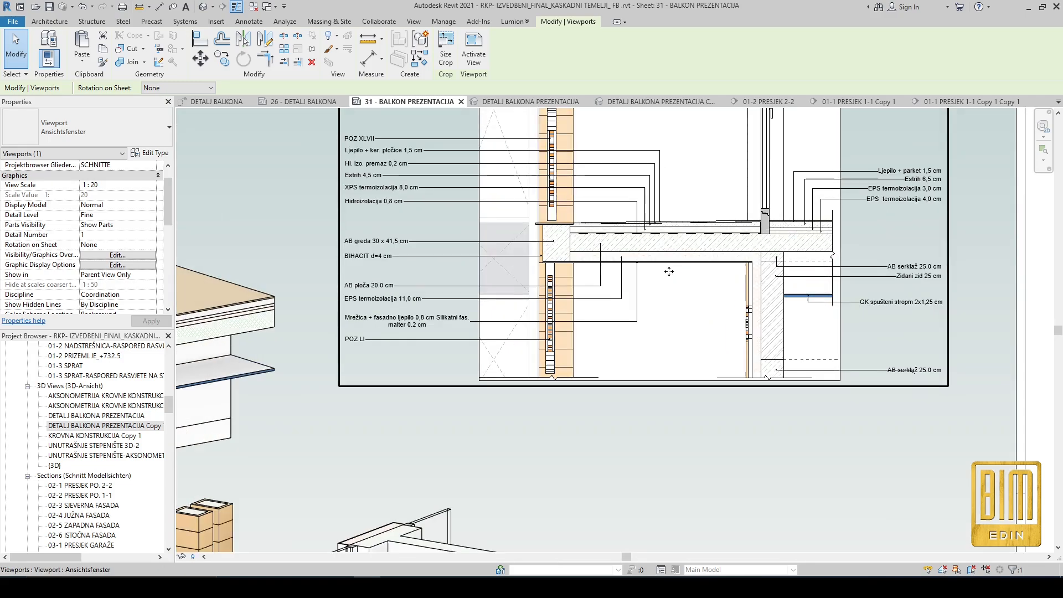
double_click(669, 271)
key("e")
key("l")
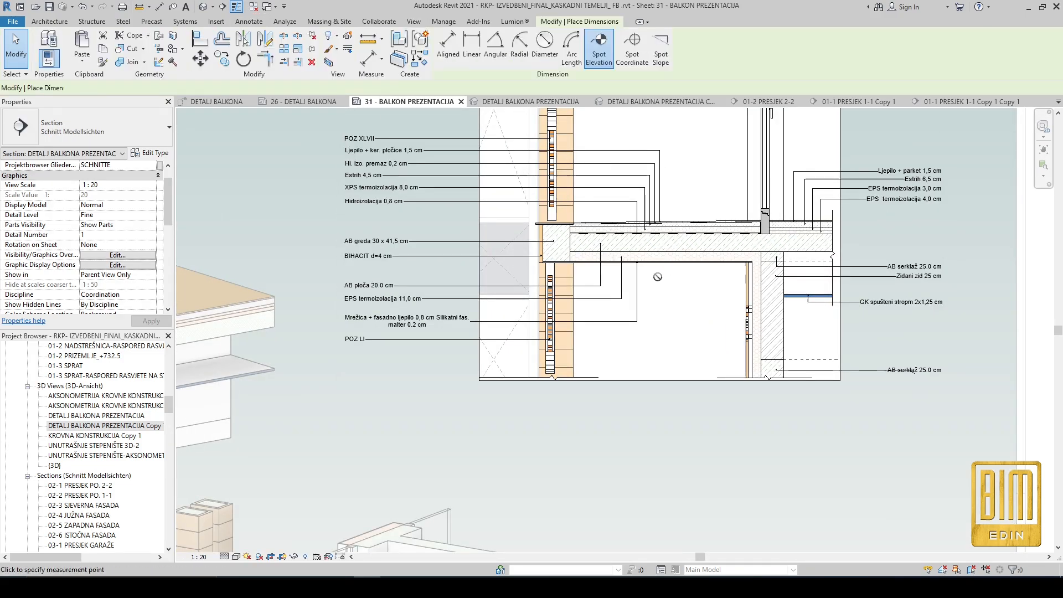
scroll(671, 277, "up", 2)
left_click(17, 50)
scroll(633, 263, "down", 8)
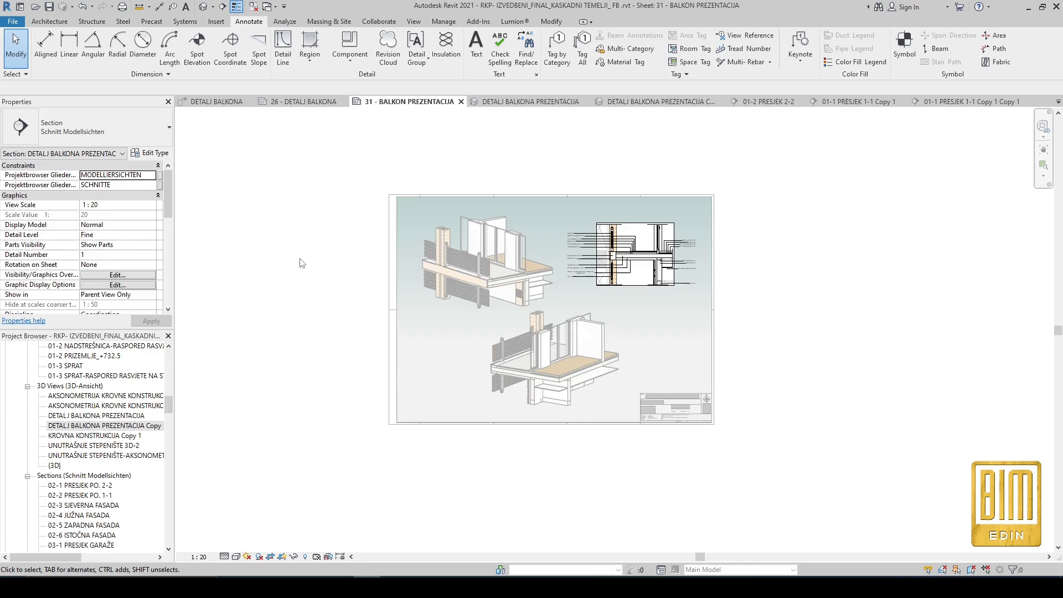
double_click(300, 263)
Step: Close the surplus 3D, section and sheet 26 views, keeping the balcony section, DETALJ BALKONA and sheet 31 open
left_click(525, 102)
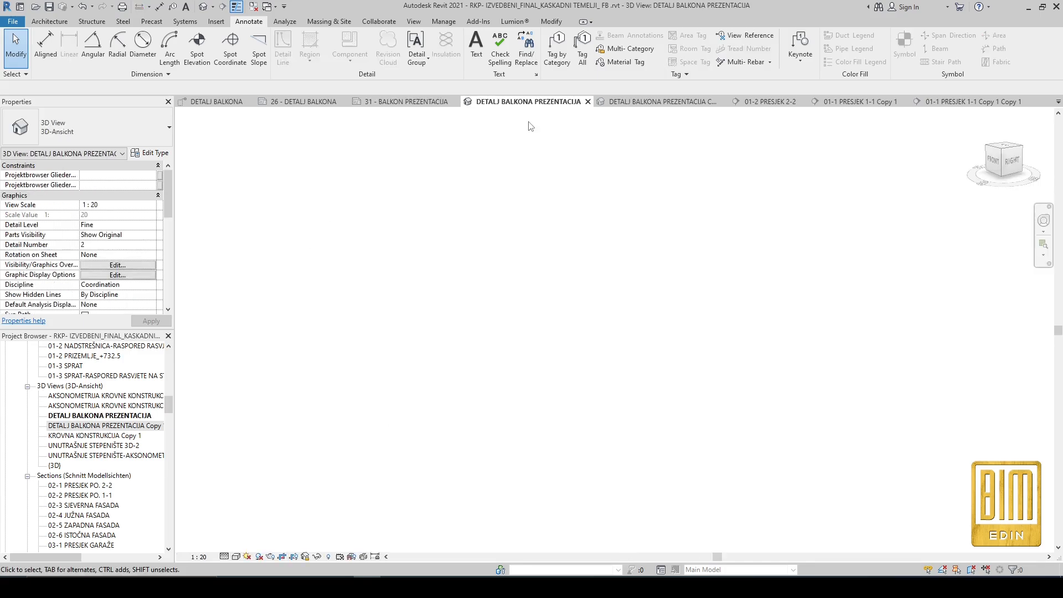
right_click(567, 153)
left_click(608, 288)
left_click(588, 102)
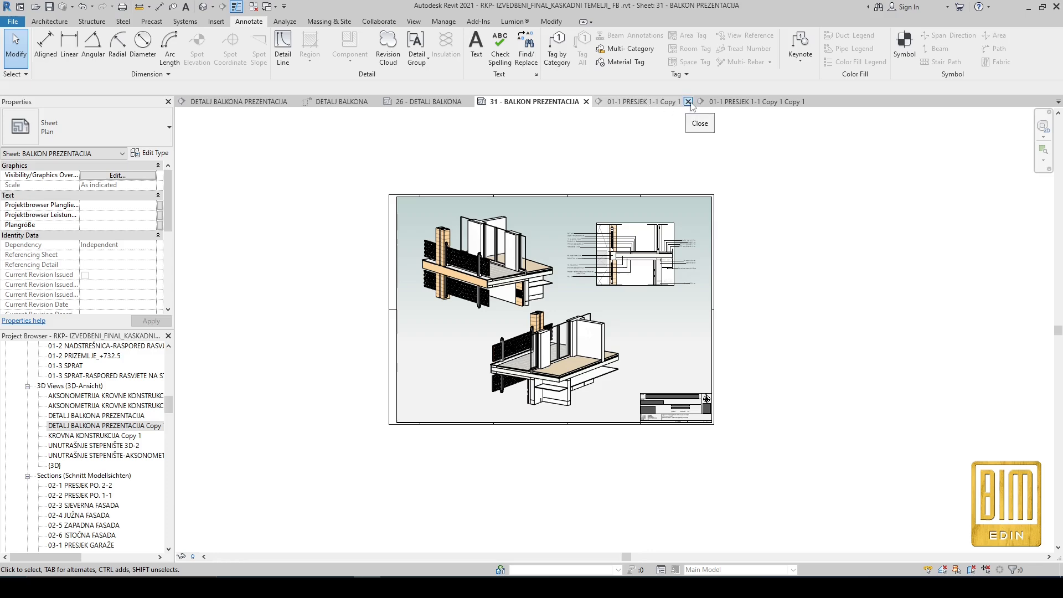
left_click(427, 102)
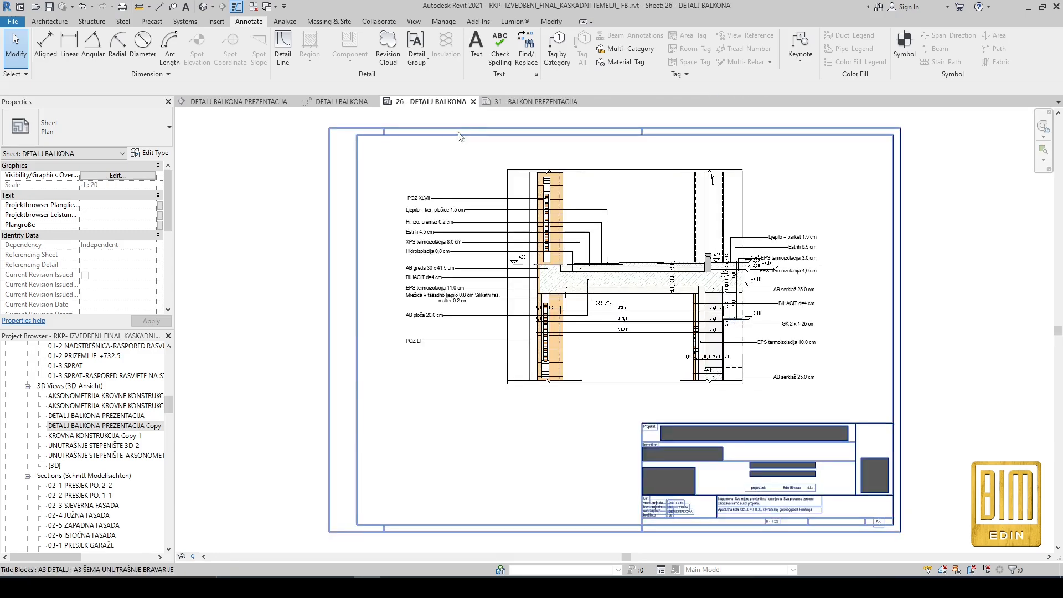
left_click(474, 101)
Step: In the DETALJ BALKONA detail view, select the whole detail and filter the selection to dimensions and spot elevations only
left_click(342, 103)
left_click(243, 103)
left_click(334, 104)
scroll(602, 349, "up", 3)
scroll(490, 314, "down", 2)
mouse_move(397, 219)
left_mouse_down()
mouse_move(586, 367)
mouse_move(692, 419)
left_mouse_up()
left_click(491, 49)
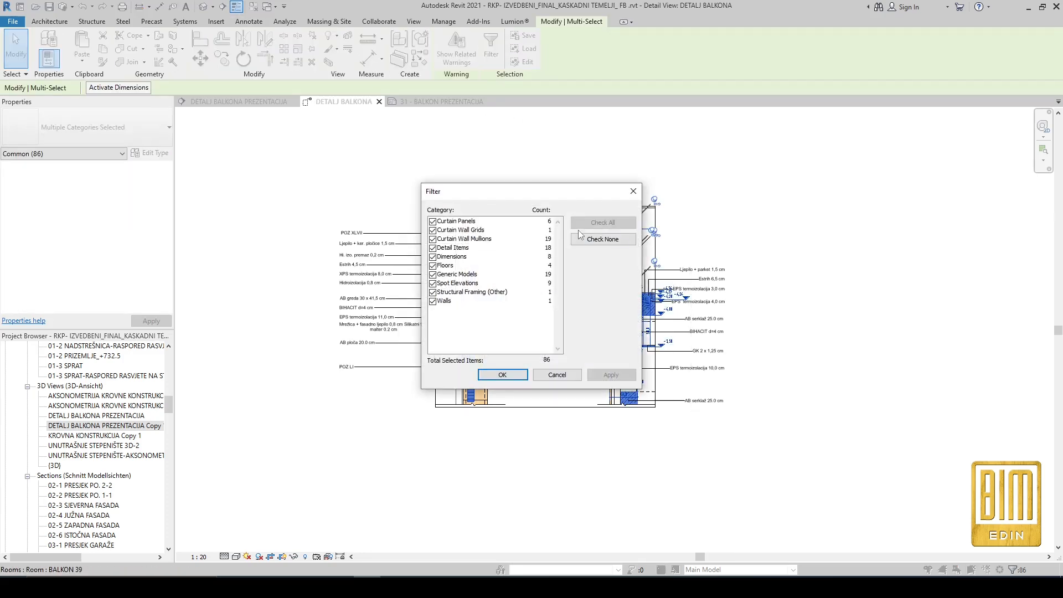
left_click(502, 375)
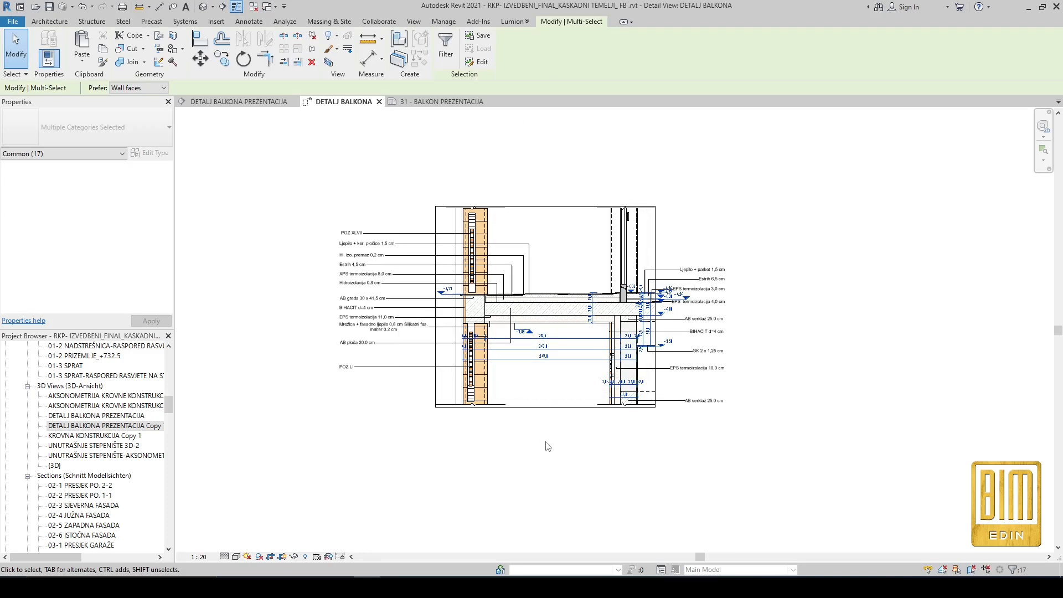
Step: Copy the selected dimensions and spot elevations into the DETALJ BALKONA PREZENTACIJA section, aligned to the same position
left_click(223, 104)
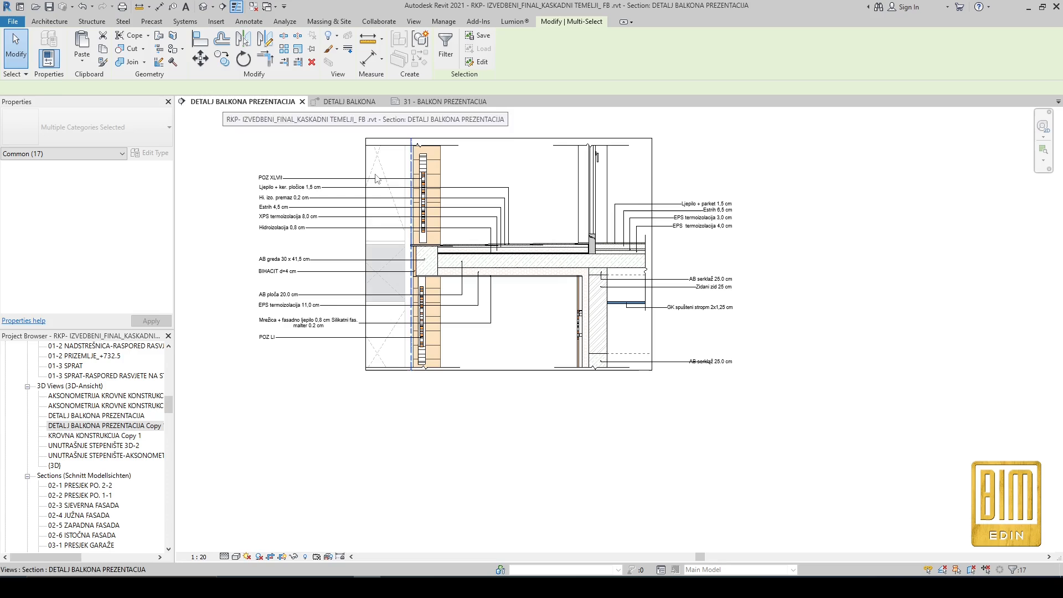
left_click(76, 57)
left_click(102, 146)
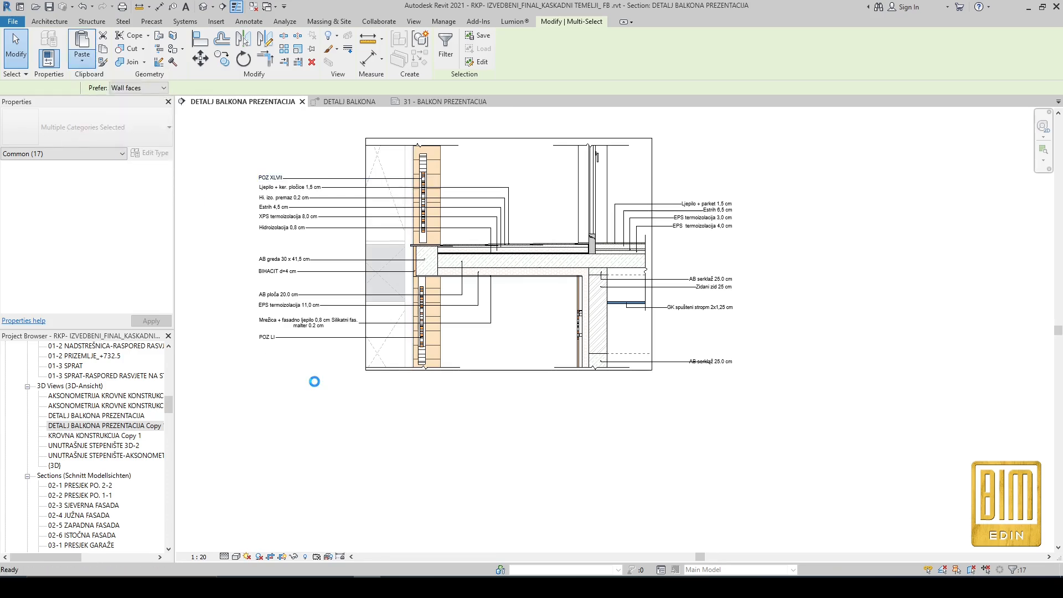
scroll(652, 256, "up", 7)
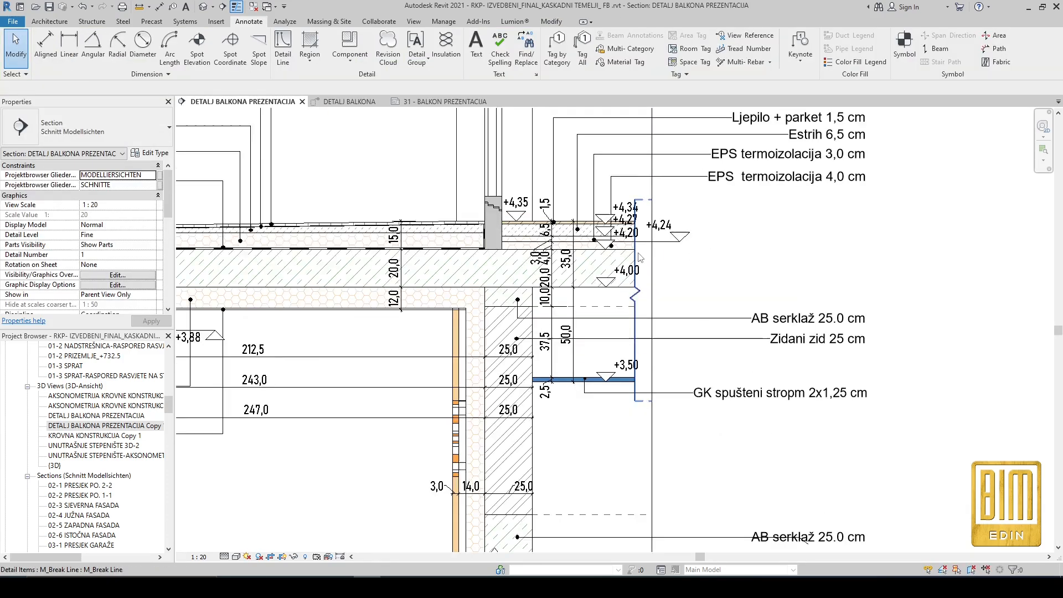
scroll(680, 270, "down", 4)
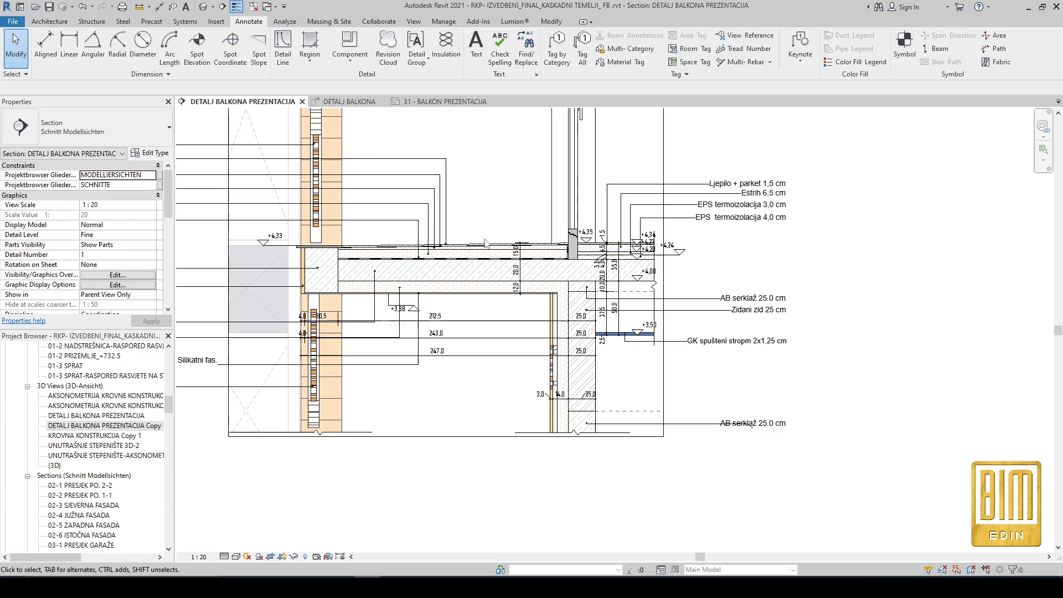
Step: Return to sheet 31 - BALKON PREZENTACIJA and activate the lower 3D balcony viewport
left_click(440, 101)
scroll(681, 298, "up", 2)
scroll(680, 299, "down", 5)
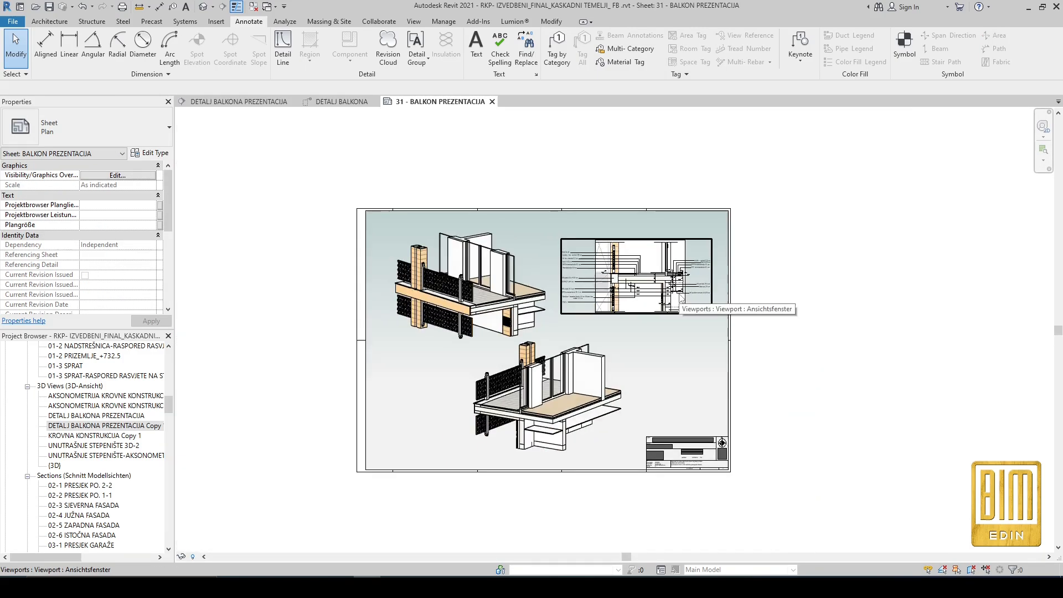
scroll(485, 441, "up", 5)
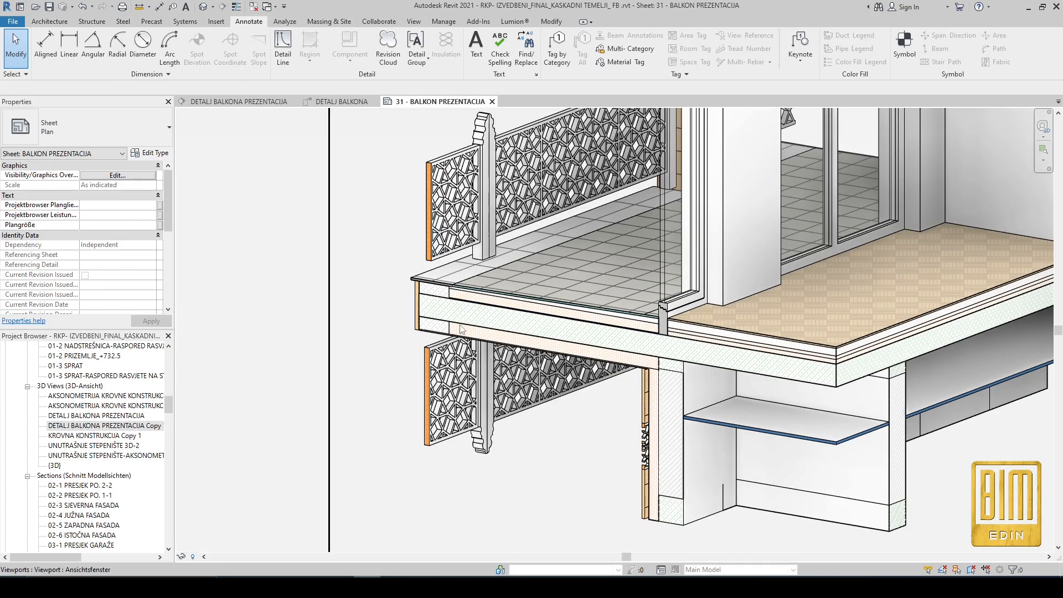
scroll(526, 304, "down", 3)
double_click(530, 302)
scroll(530, 302, "up", 3)
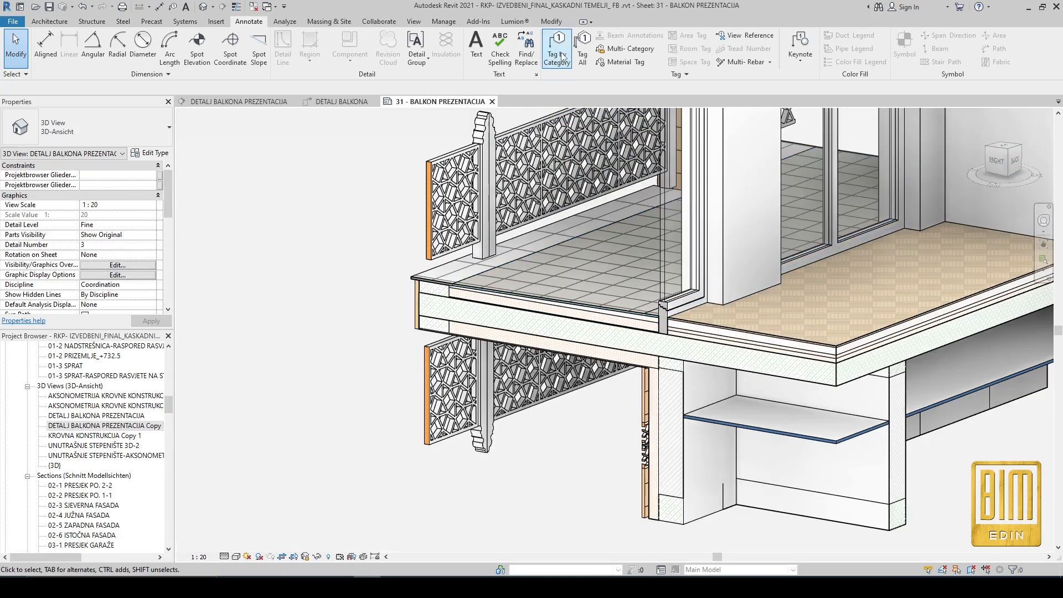
Step: Tag the balcony floor by category in the 3D view, placing the layer tag with a leader outside the slab edge
key("t")
key("g")
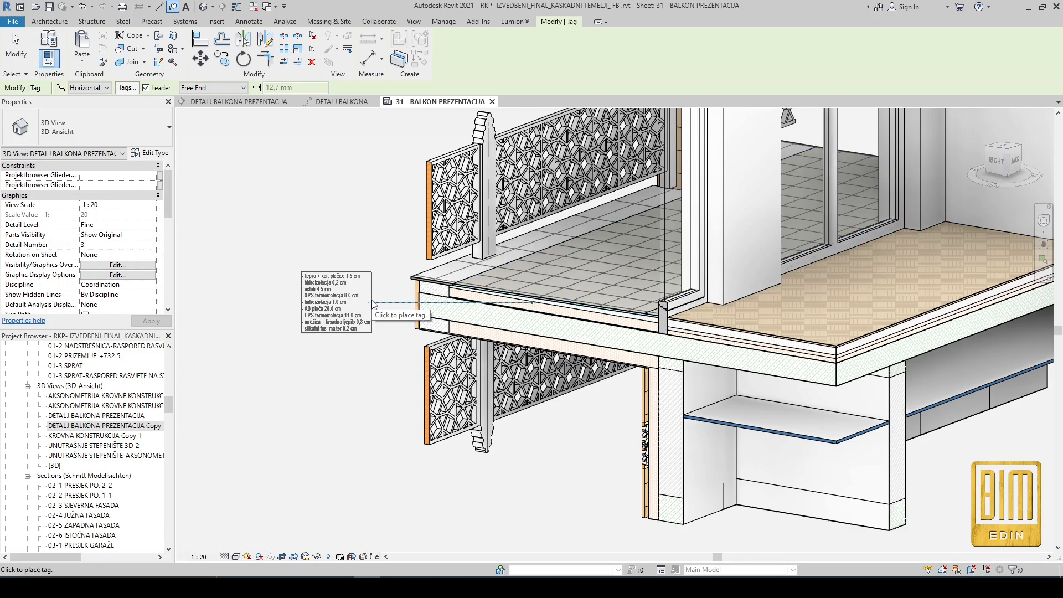
left_click(351, 270)
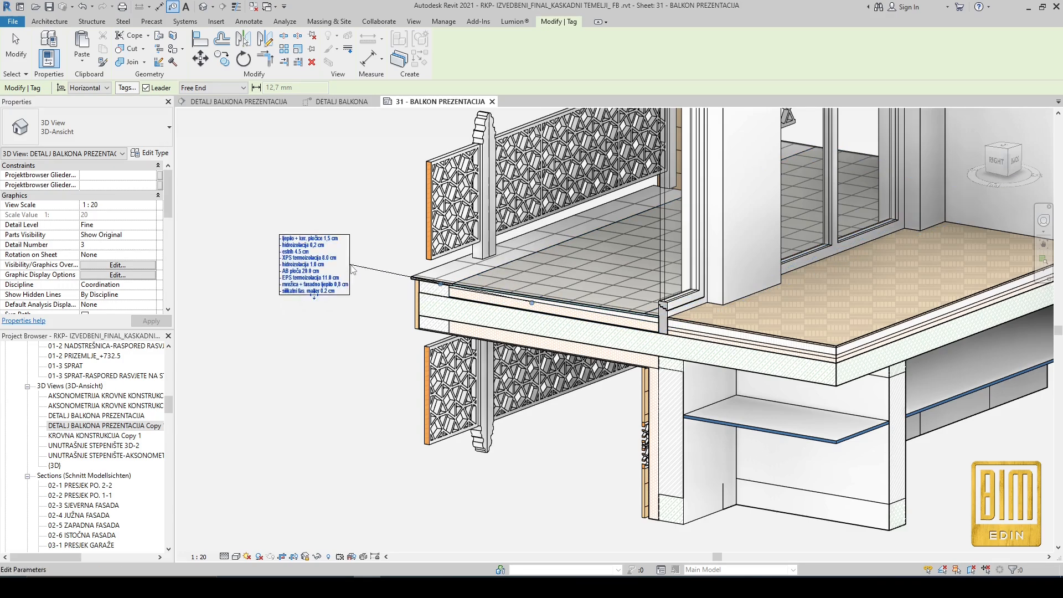
left_click(30, 65)
scroll(538, 313, "up", 3)
Step: Adjust the floor tag's leader to a right-angled bend and move the tag below the balcony slab level
left_click_drag(531, 267, 529, 364)
scroll(496, 274, "down", 2)
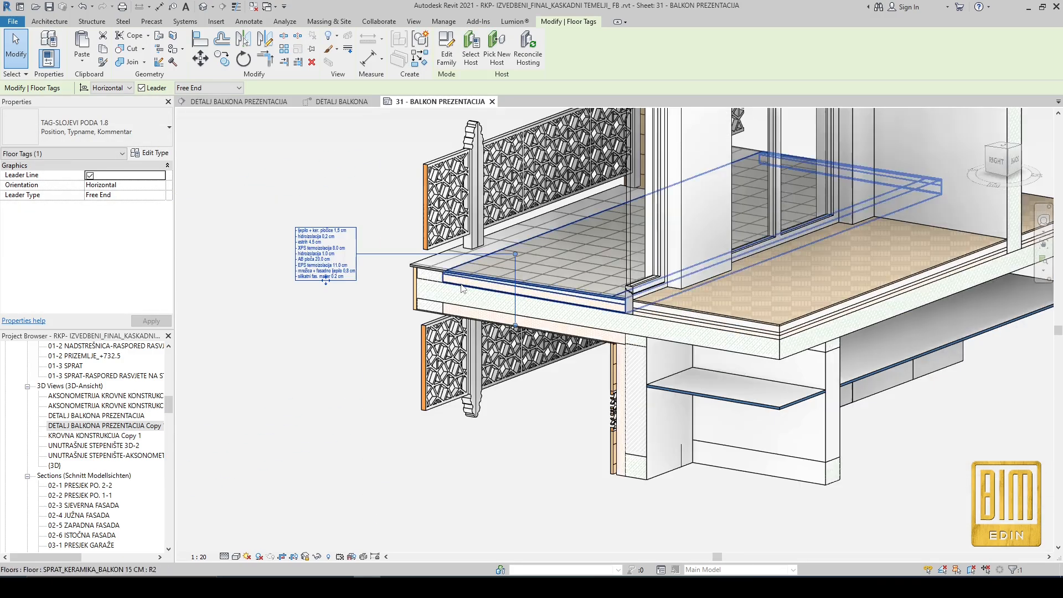
left_click(325, 334)
left_click(336, 269)
left_click_drag(329, 319, 327, 387)
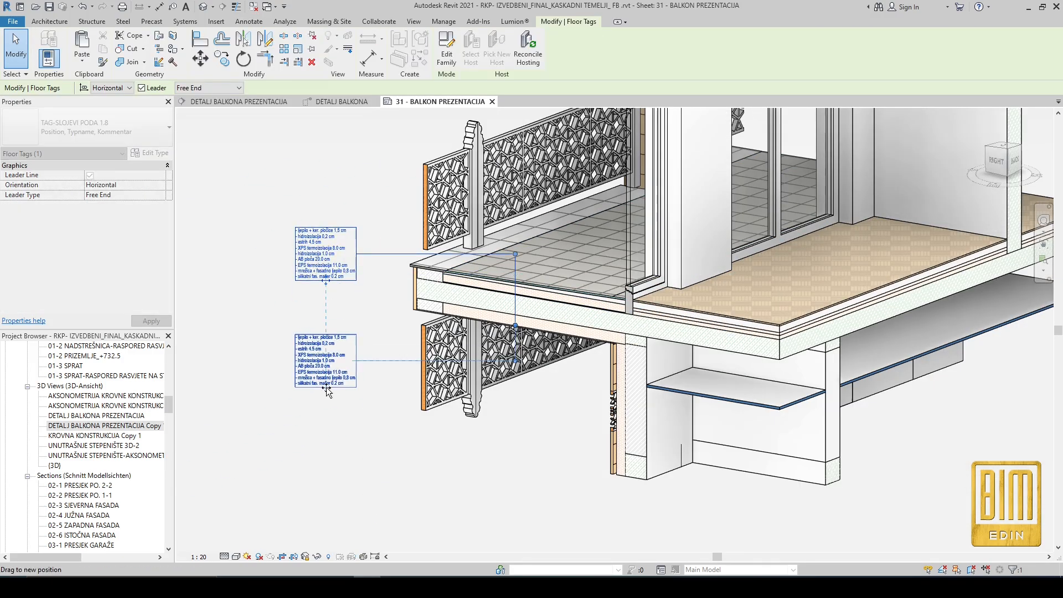
scroll(515, 330, "up", 3)
left_click_drag(515, 240, 516, 241)
scroll(518, 267, "down", 4)
left_click(296, 389)
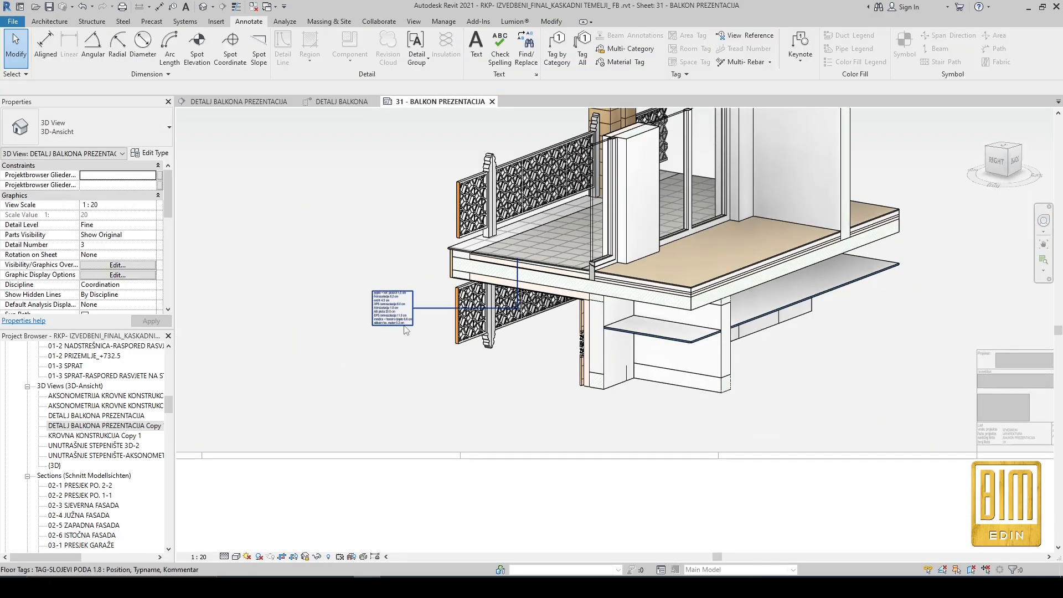
Step: Set the active 3D view's Parts Visibility to Show Parts
scroll(133, 276, "down", 1)
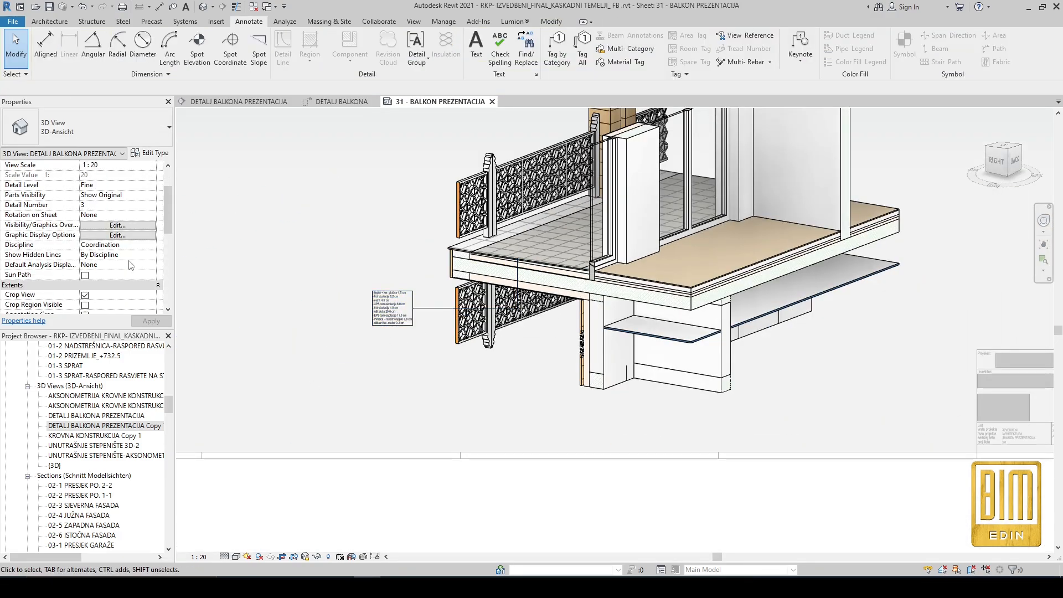
scroll(140, 230, "down", 3)
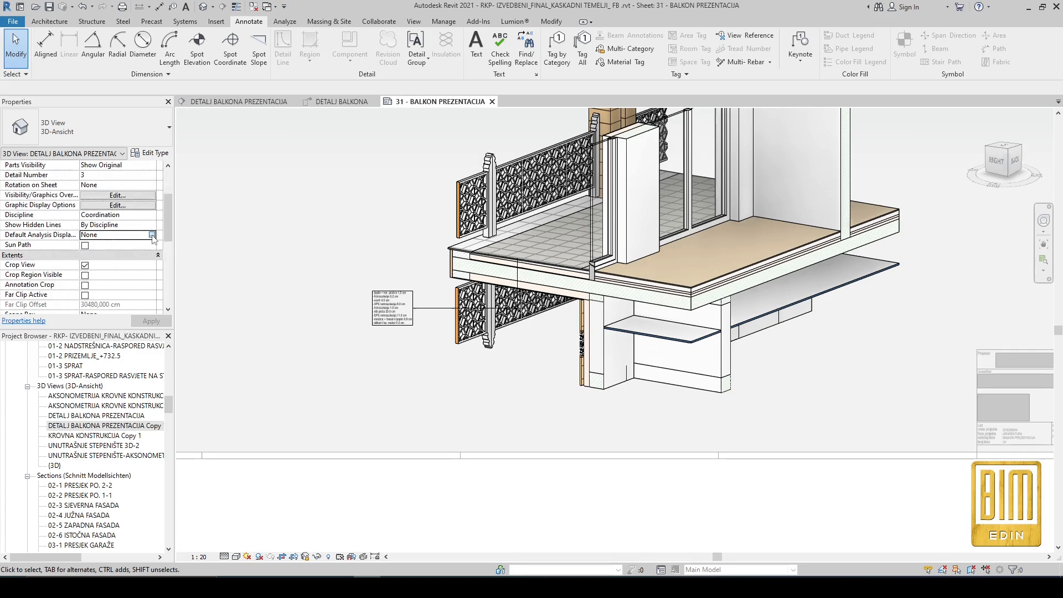
left_click(153, 235)
left_click(716, 132)
left_click(152, 225)
left_click(152, 216)
left_click(152, 216)
scroll(141, 237, "up", 3)
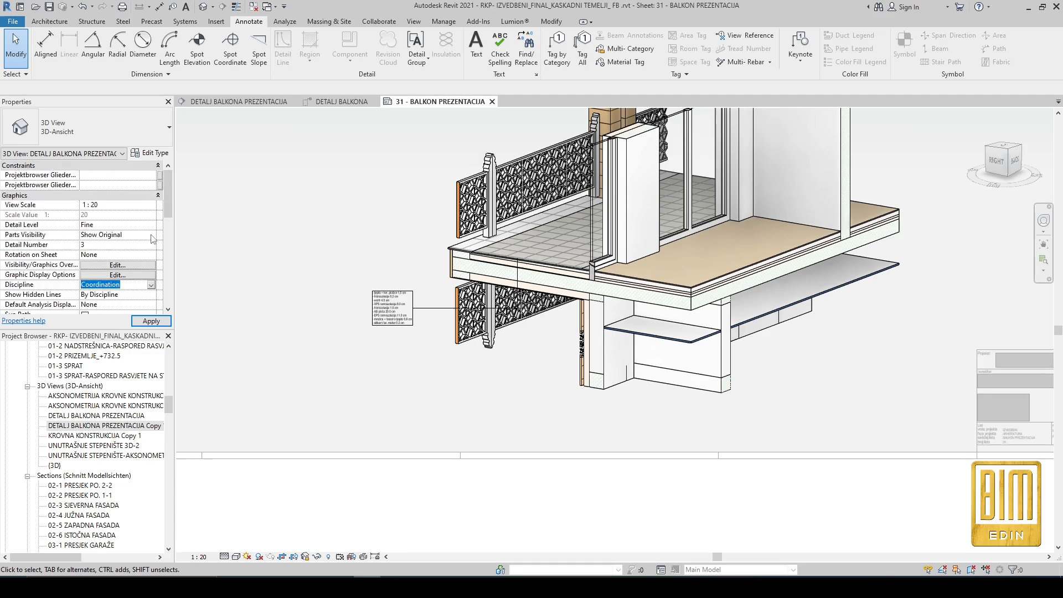
left_click(152, 234)
Step: Delete the floor layer tag from the 3D balcony view
left_click(409, 306)
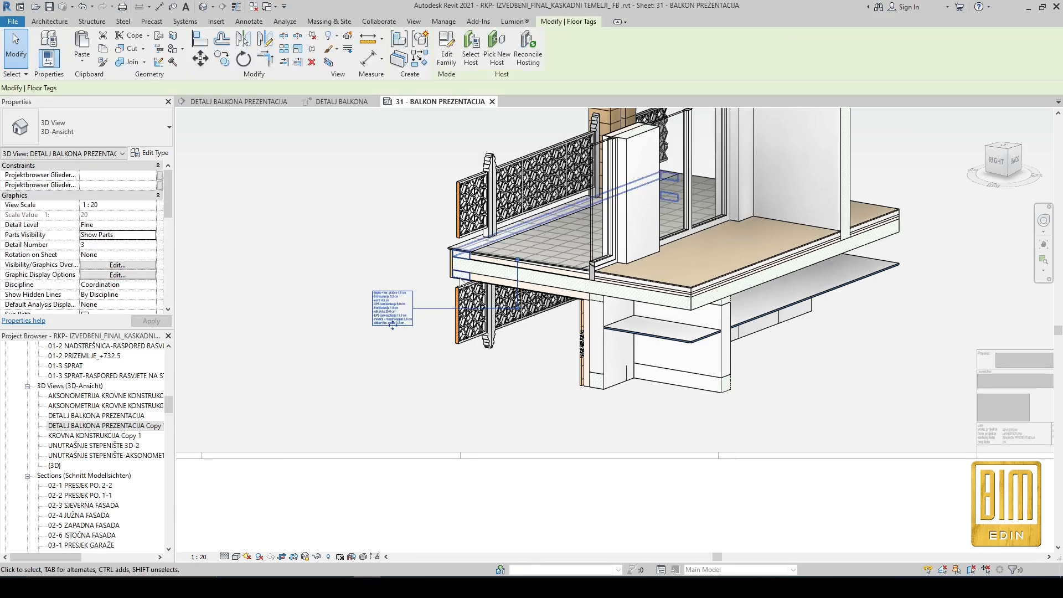
scroll(493, 259, "up", 5)
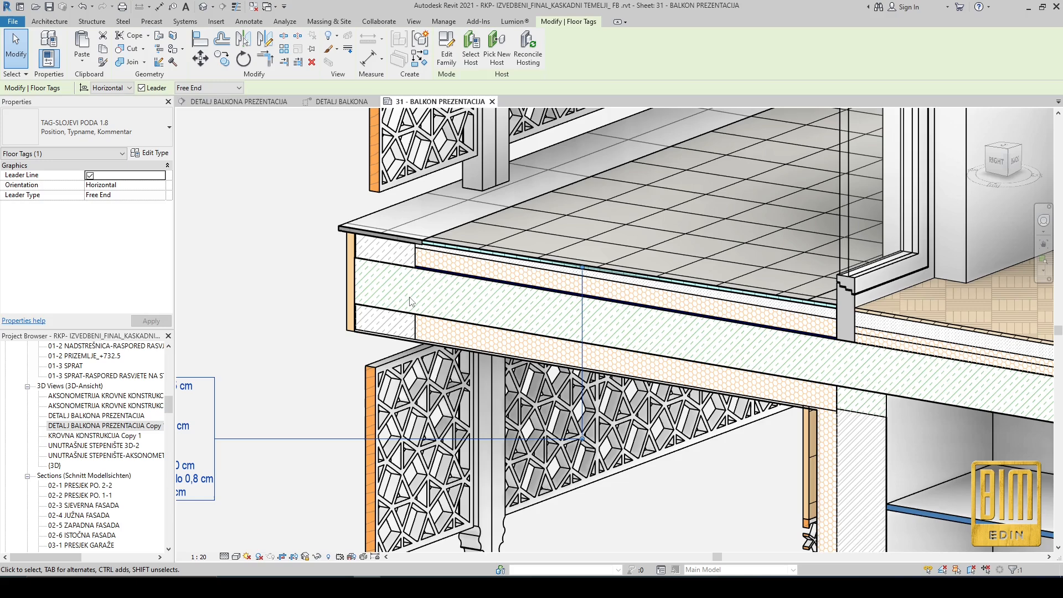
key("Escape")
left_click(308, 438)
key("Delete")
Step: Tag the balcony floor's LJEPILO+KERAMIKA and Estrih materials in the lower 3D view, placing the tags with leaders outside the slab edge
left_click(625, 62)
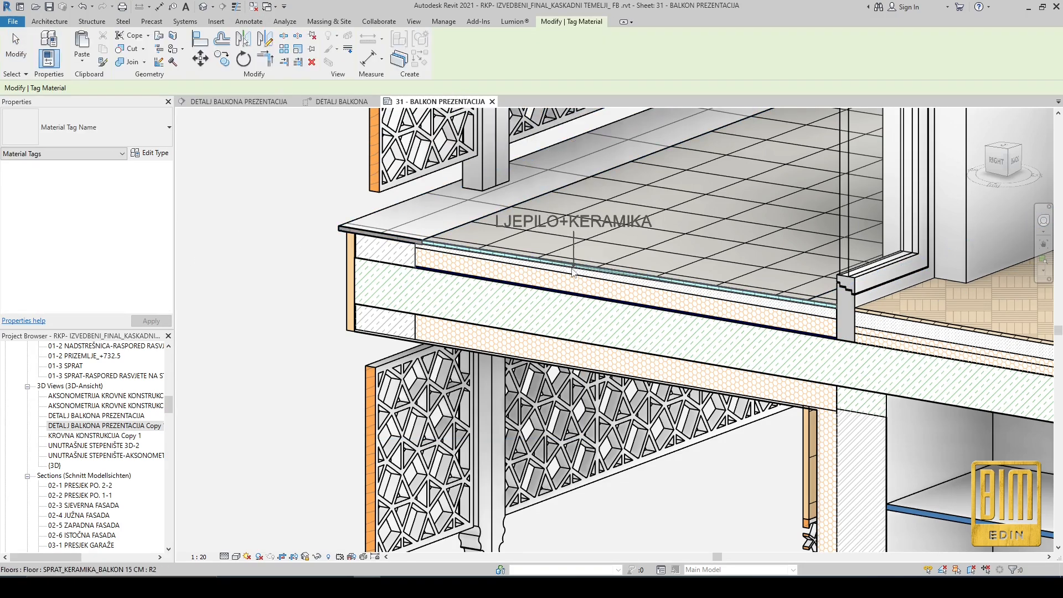
left_click(564, 270)
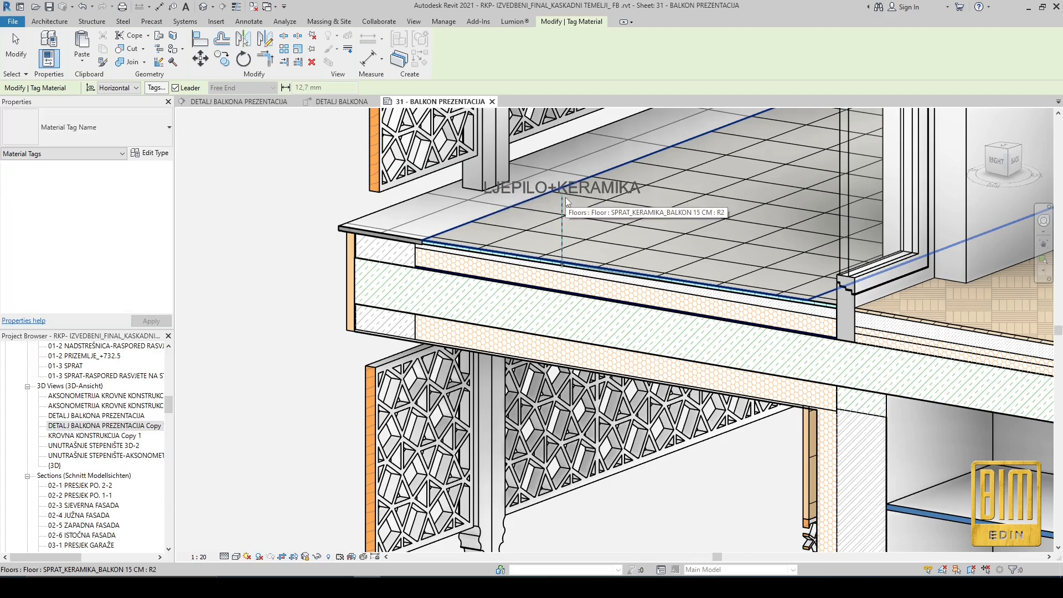
left_click(204, 198)
scroll(382, 202, "down", 4)
scroll(479, 226, "up", 6)
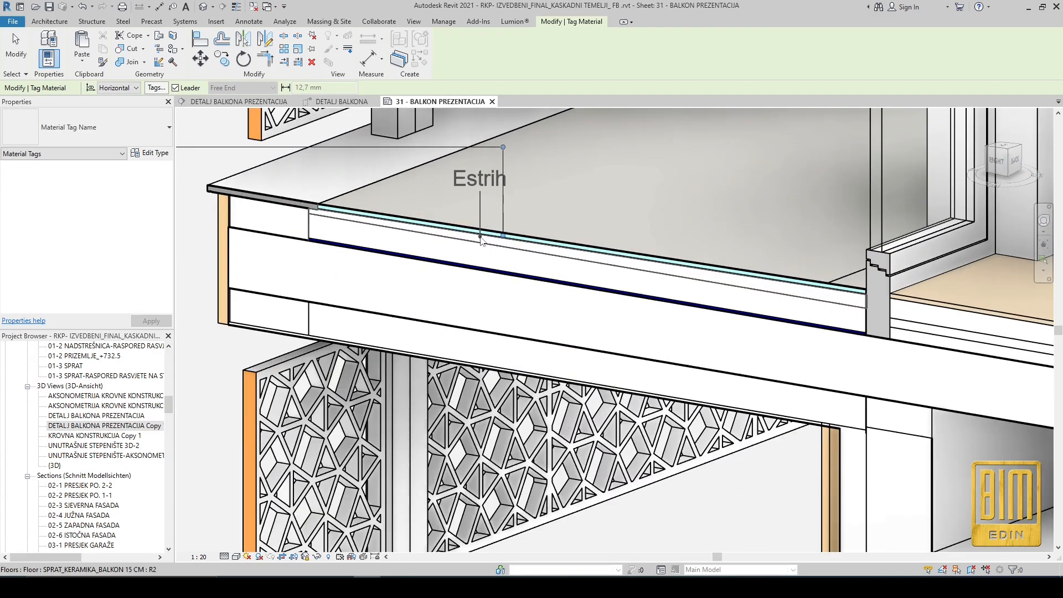
scroll(481, 224, "down", 1)
scroll(481, 191, "down", 2)
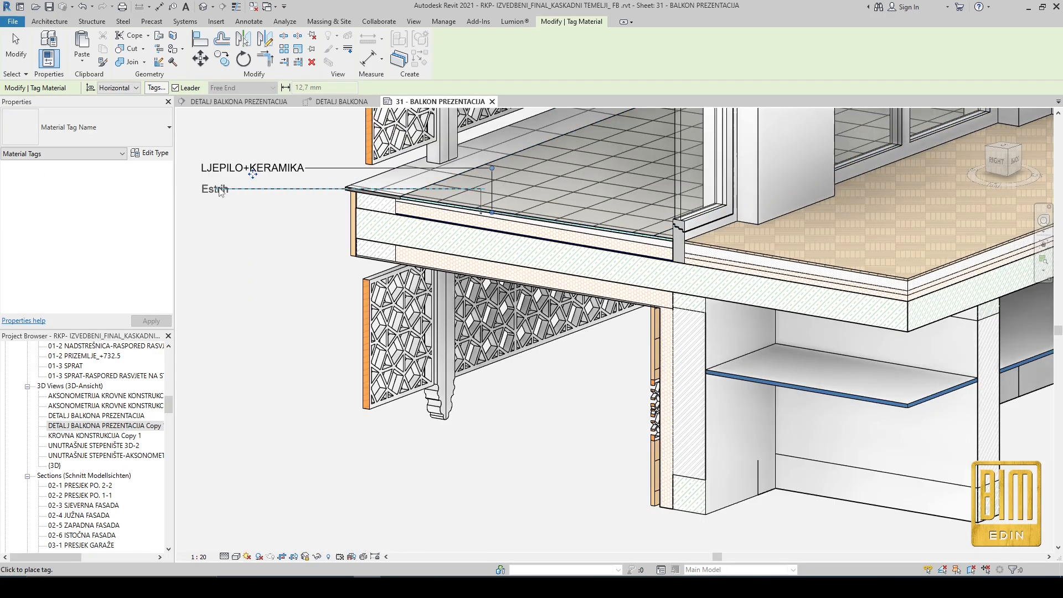
scroll(453, 277, "down", 4)
left_click(349, 247)
key("Escape")
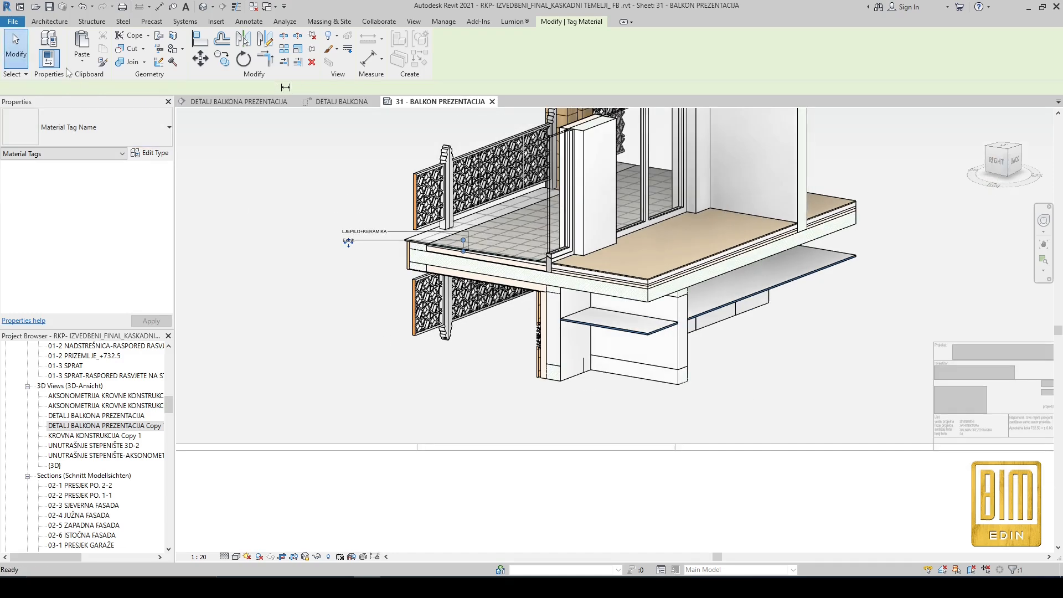
Step: Move the LJEPILO+KERAMIKA tag higher and stack the Estrih tag directly beneath it, outside the balcony railing
left_click_drag(348, 244, 349, 302)
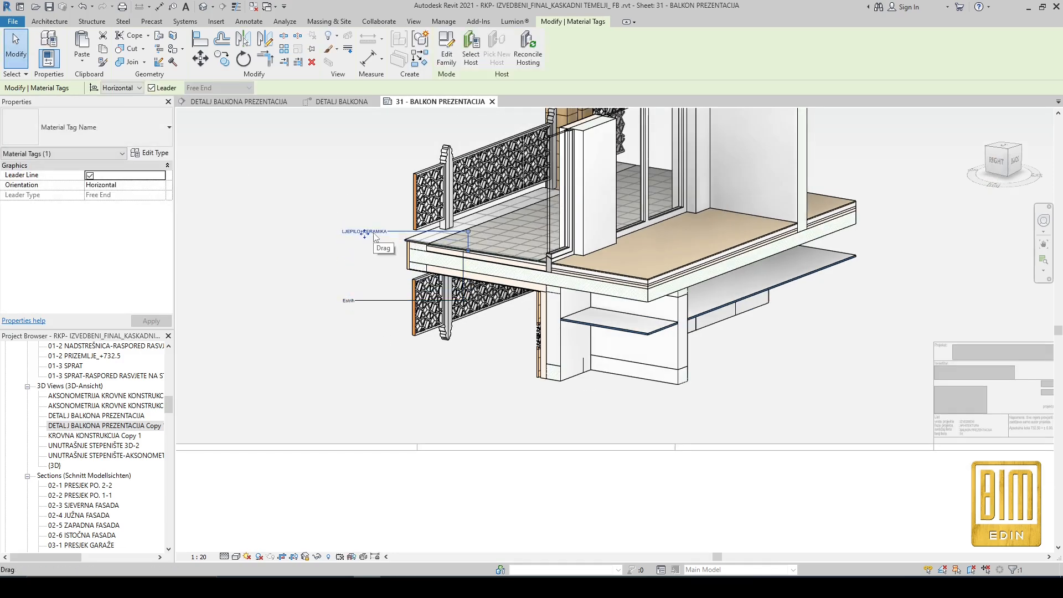
left_click_drag(358, 216, 359, 202)
scroll(360, 245, "up", 2)
left_click_drag(348, 317, 351, 203)
key("Escape")
Step: Tag the balcony floor's XPS_IZOLACIJA layer by material and place the tag under the Estrih tag
scroll(491, 252, "up", 3)
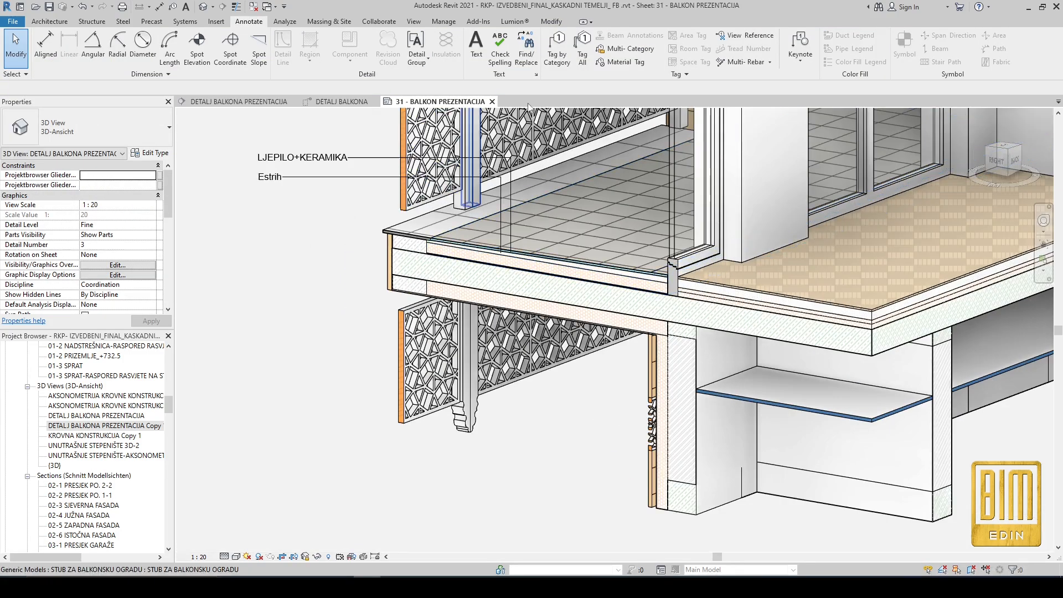
left_click(620, 63)
scroll(486, 255, "up", 1)
scroll(487, 258, "up", 1)
left_click(488, 254)
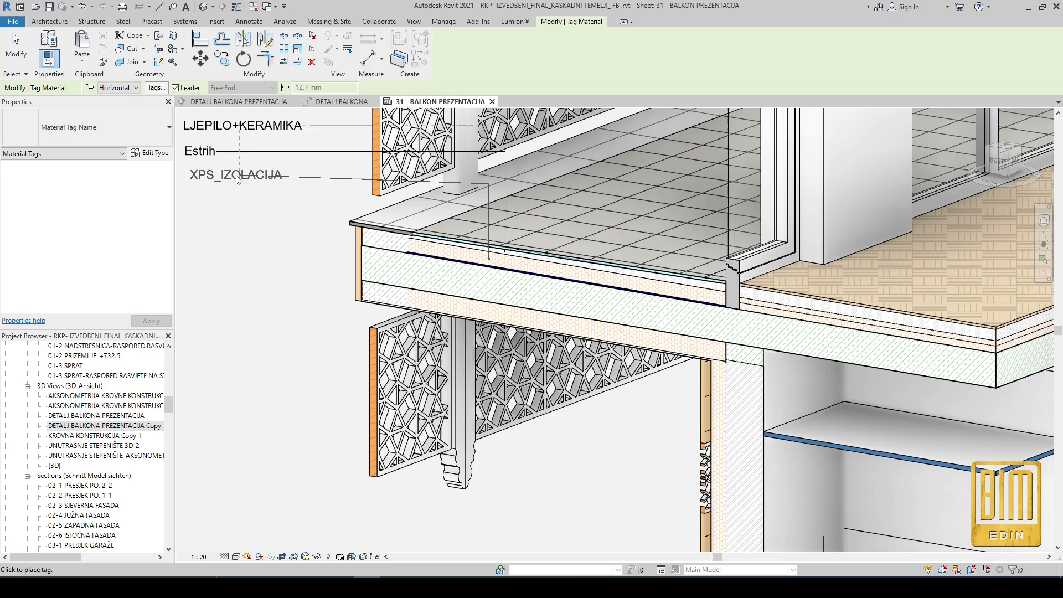
left_click(236, 187)
Step: Tag the thin HIDROIZOLACIJA layer under the balcony tiles by material, placing the tag between the Estrih and XPS_IZOLACIJA tags
scroll(487, 252, "up", 2)
scroll(490, 250, "down", 3)
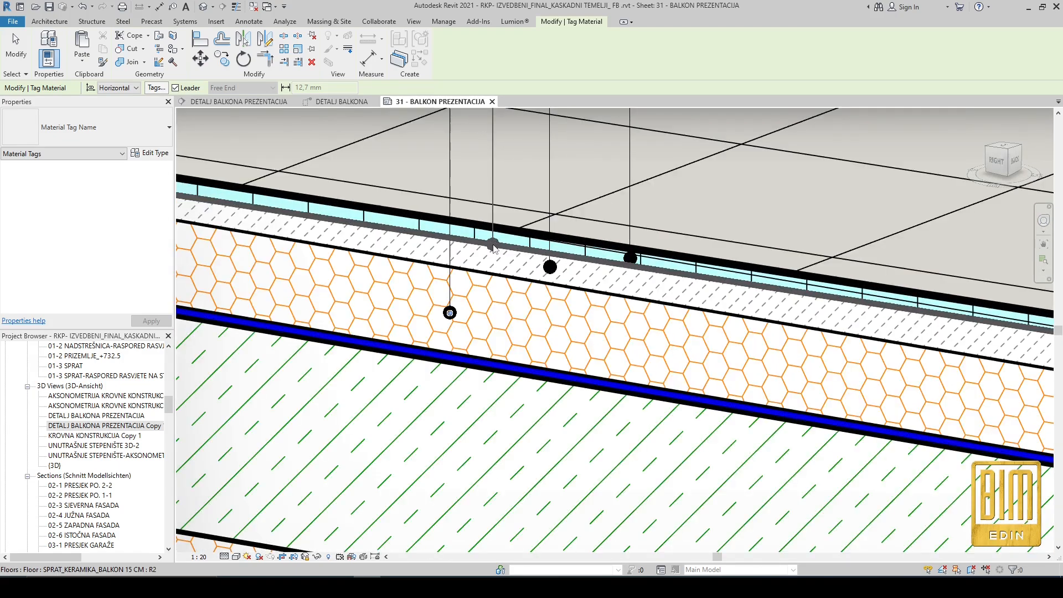
scroll(495, 248, "down", 1)
left_click(490, 250)
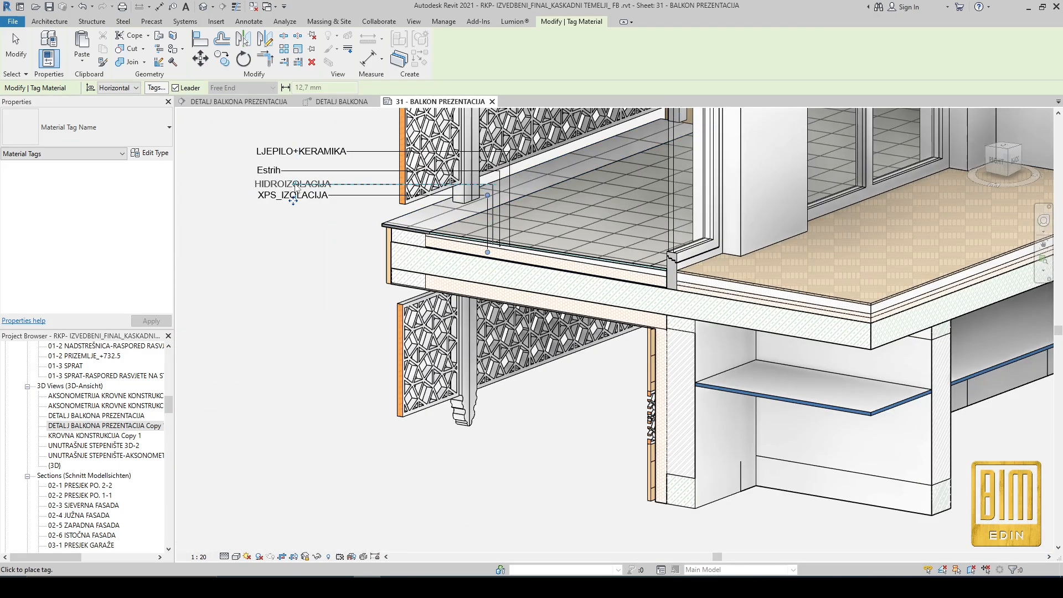
key("Escape")
key("Escape")
Step: Space the HIDROIZOLACIJA and XPS_IZOLACIJA tags apart below the Estrih tag and undo the last tag move
left_click(292, 196)
mouse_move(291, 200)
left_mouse_down()
mouse_move(287, 210)
mouse_move(299, 193)
left_mouse_up()
scroll(280, 190, "up", 3)
left_click(304, 185)
left_click(301, 168)
left_click(264, 170)
scroll(344, 186, "down", 4)
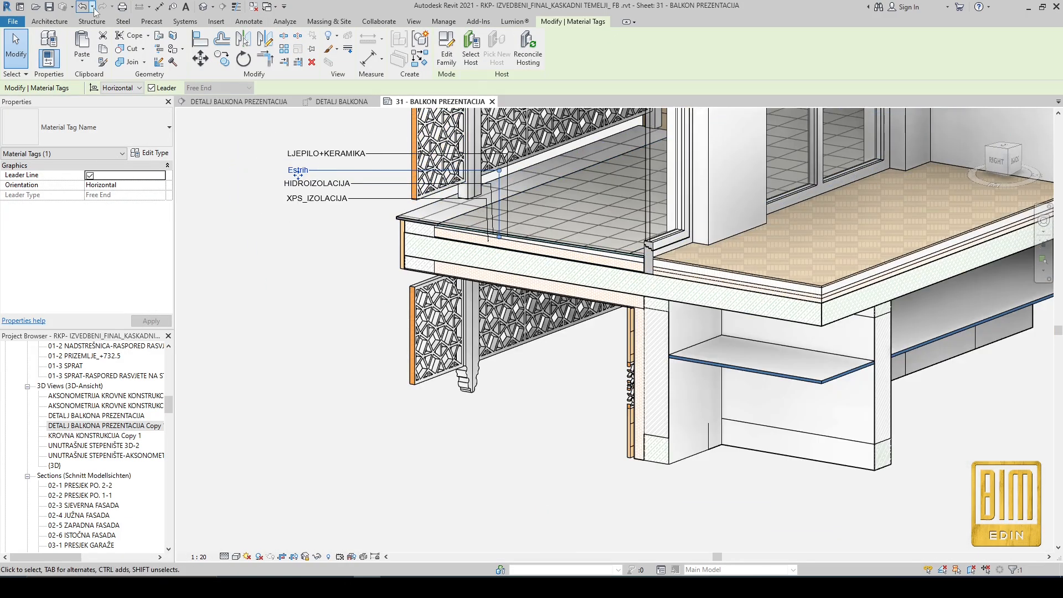
scroll(344, 186, "up", 4)
key("ctrl+z")
Step: Align the HIDROIZOLACIJA and XPS_IZOLACIJA tags with the column above at even spacing and straighten their leaders
left_click(303, 187)
scroll(303, 193, "up", 3)
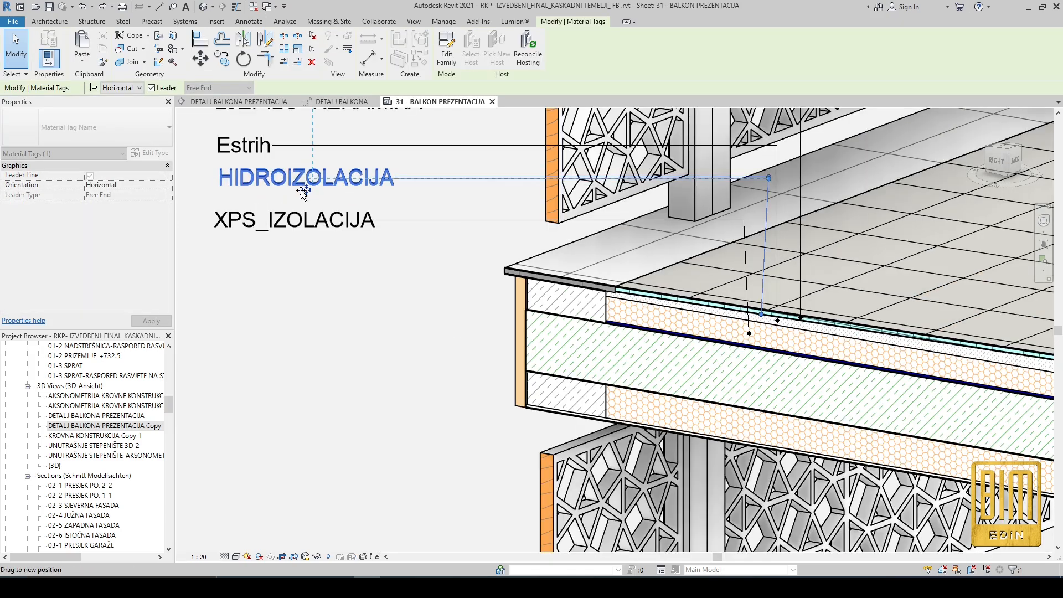
scroll(311, 191, "down", 3)
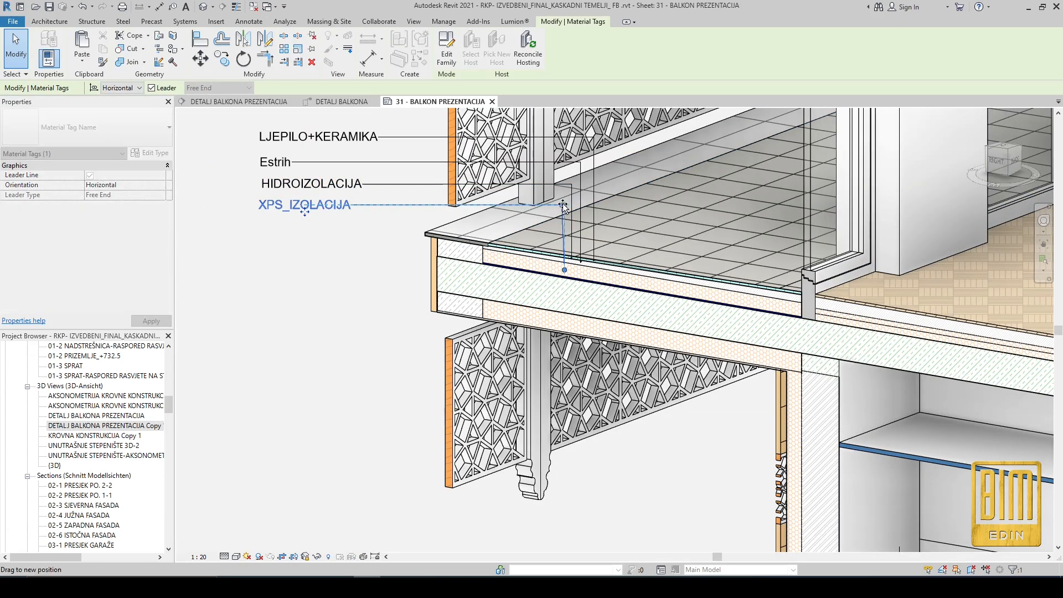
scroll(561, 204, "down", 3)
left_click(420, 256)
Step: Tag the lower HIDROIZOLACIJA membrane and the AB ploča 20 cm slab by material, stacking both tags beside the slab edge
left_click(600, 61)
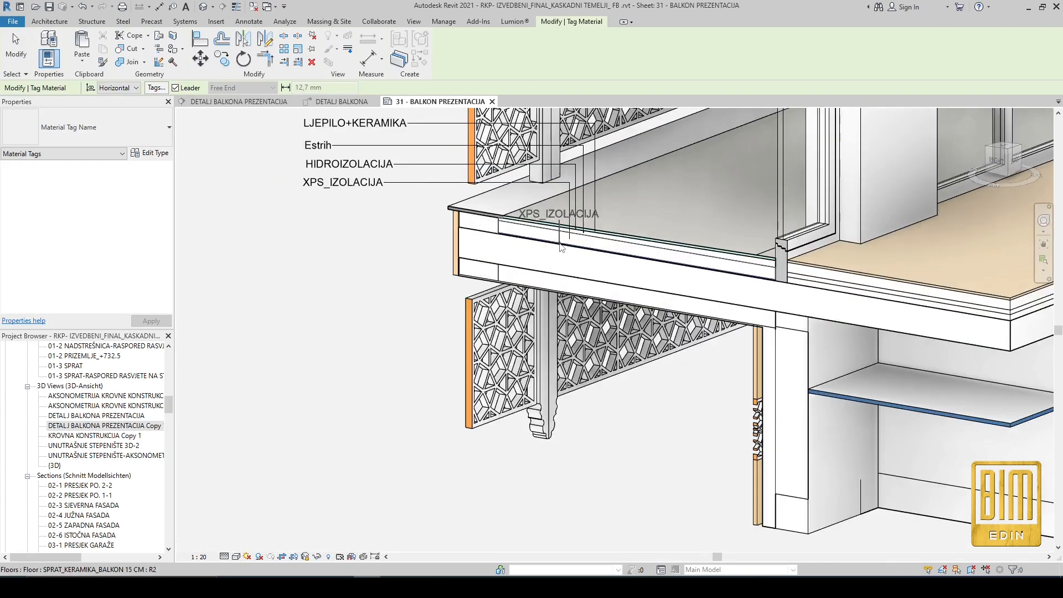
scroll(559, 248, "up", 4)
scroll(533, 249, "down", 3)
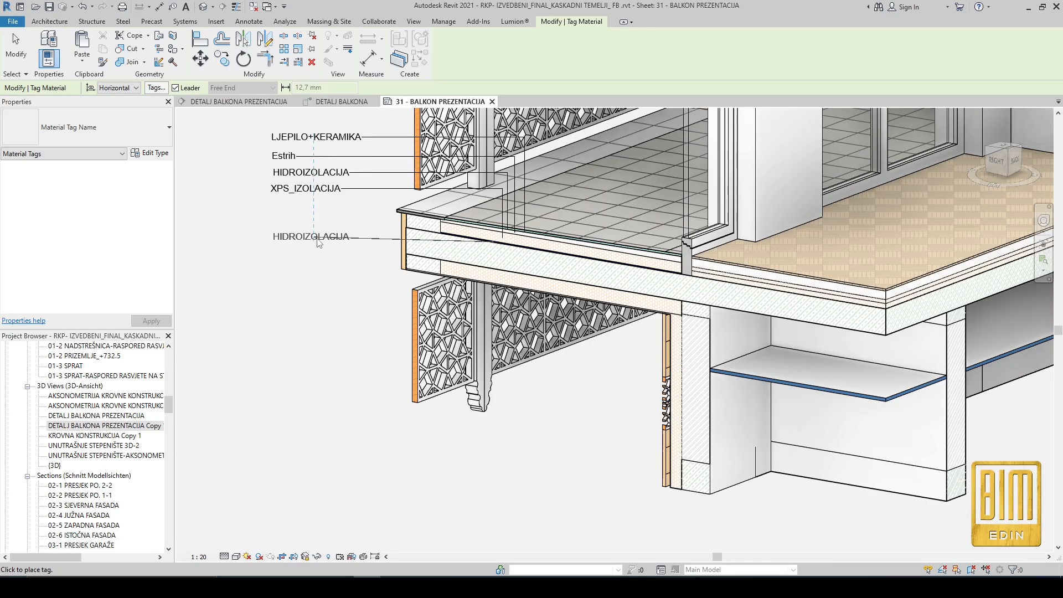
left_click(318, 243)
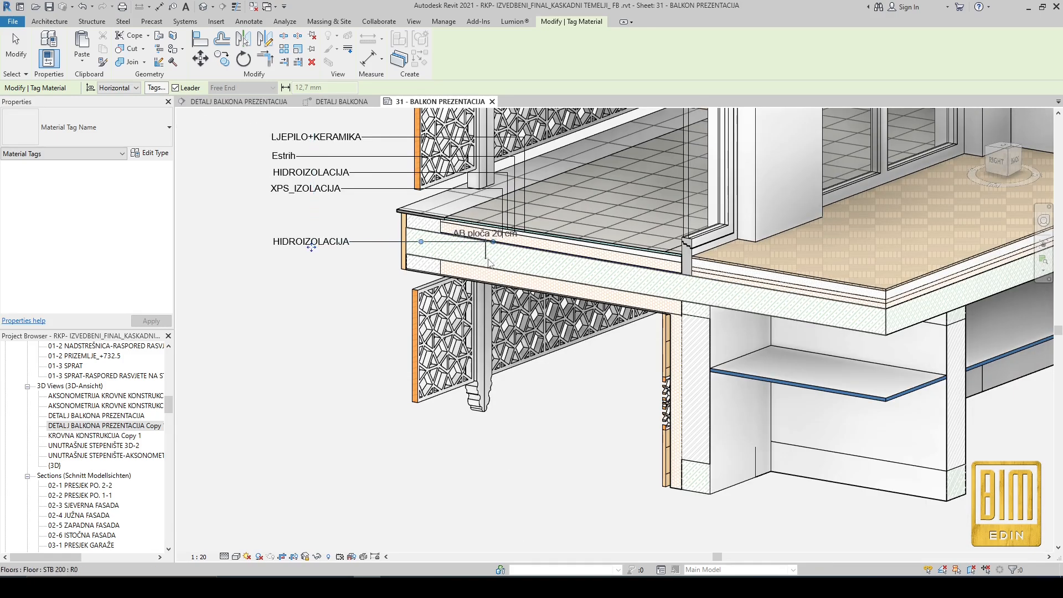
left_click(309, 277)
Step: Tag the EPS_IZOLACIJA and BIJELA FASADA layers under the balcony slab, continuing the tag column downward
scroll(512, 266, "up", 3)
scroll(513, 266, "down", 3)
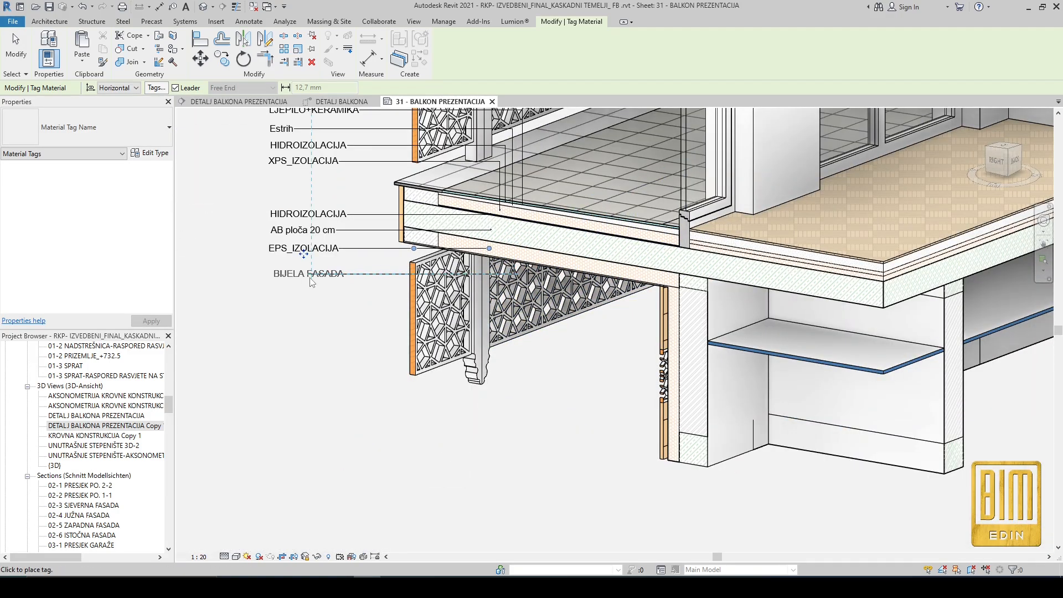
left_click(306, 281)
Step: Tag the Mauerwerk - Kalksandstein material of the wall below the balcony, placing the tag outside the wall
scroll(525, 332, "down", 2)
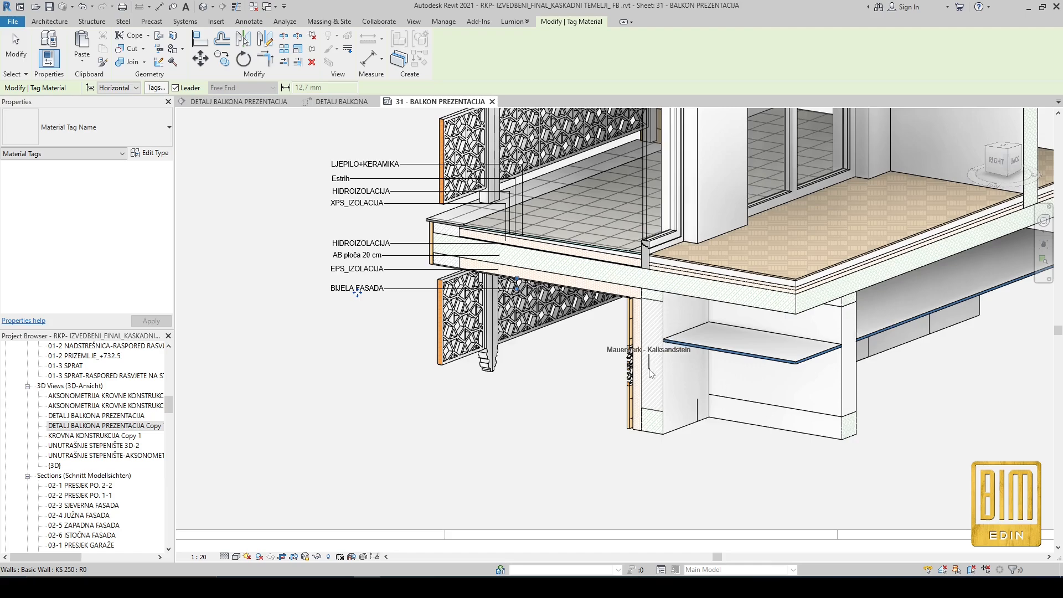
left_click(572, 372)
scroll(572, 373, "down", 2)
Step: Tag the interior floor's PARKET, Estrih and EPS termoizolacija 14 cm layers by material, stacking the tags above the parquet
scroll(590, 285, "up", 4)
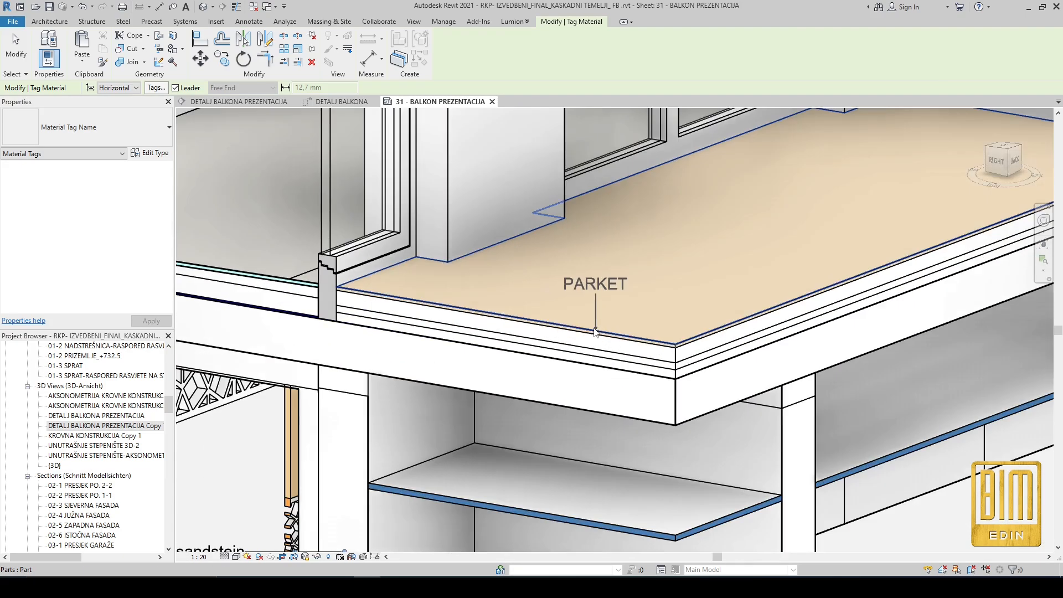
scroll(583, 288, "up", 1)
left_click(640, 278)
left_click(641, 256)
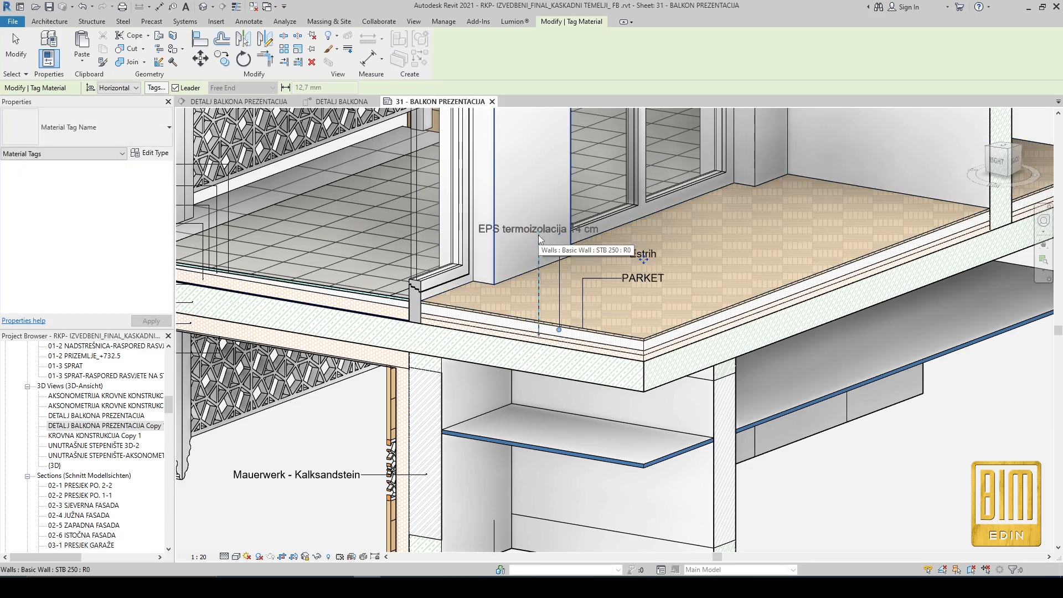
left_click(631, 237)
Step: Tag the interior AB ploča 20 cm slab and the 2x1,25 cm GK suspended ceiling by material, placing both tags outside the model
scroll(603, 309, "down", 5)
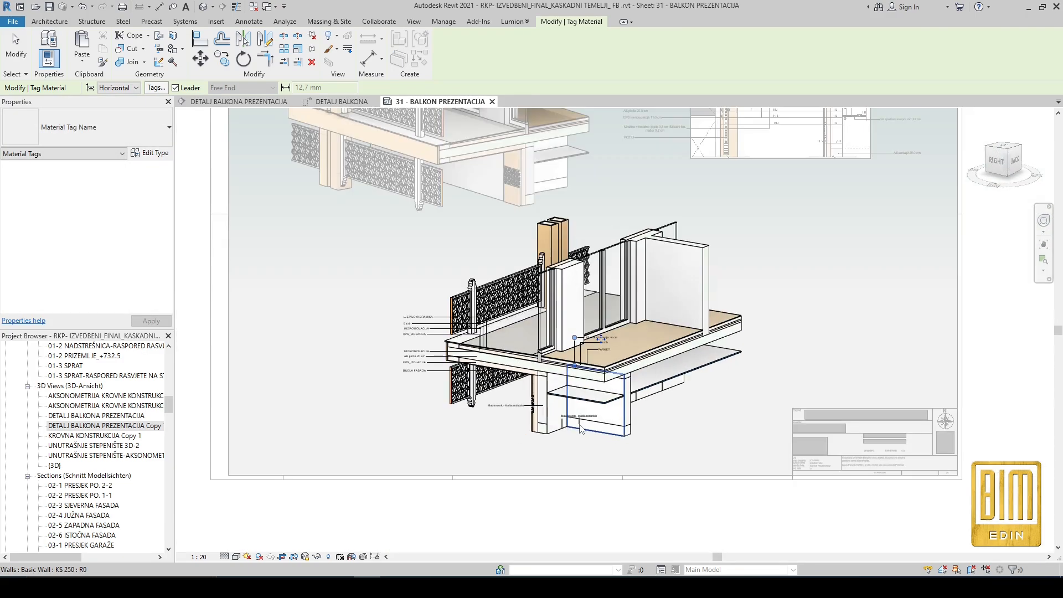
scroll(660, 363, "up", 3)
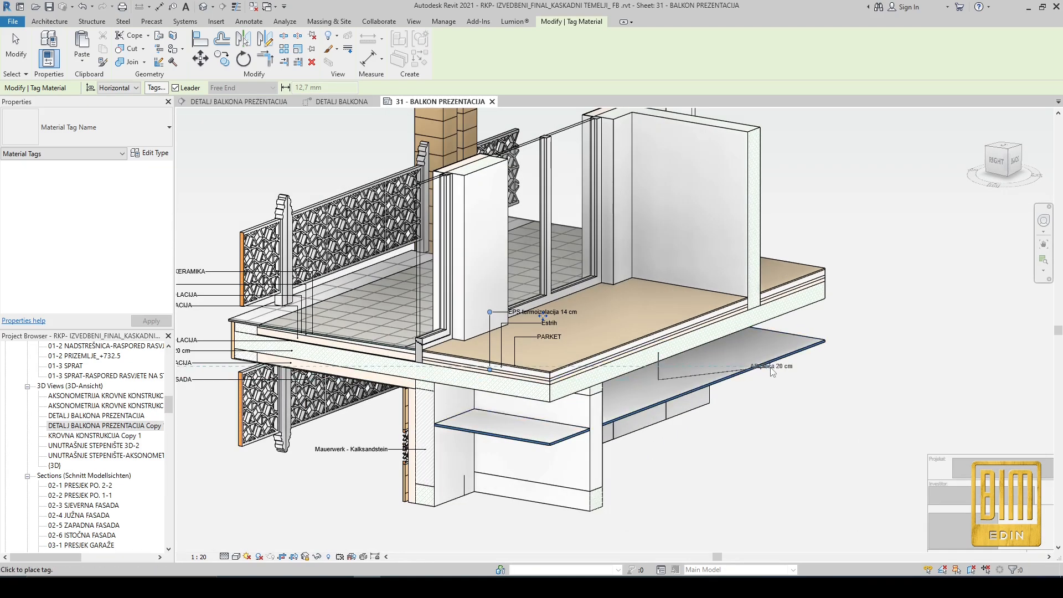
left_click(816, 379)
scroll(631, 432, "up", 3)
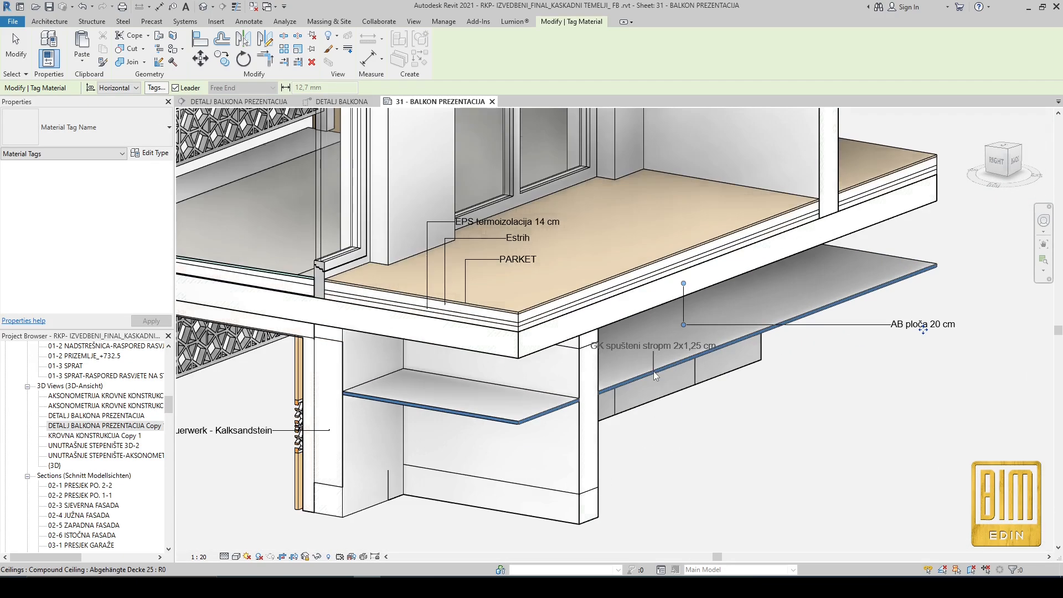
left_click(897, 398)
scroll(781, 350, "down", 5)
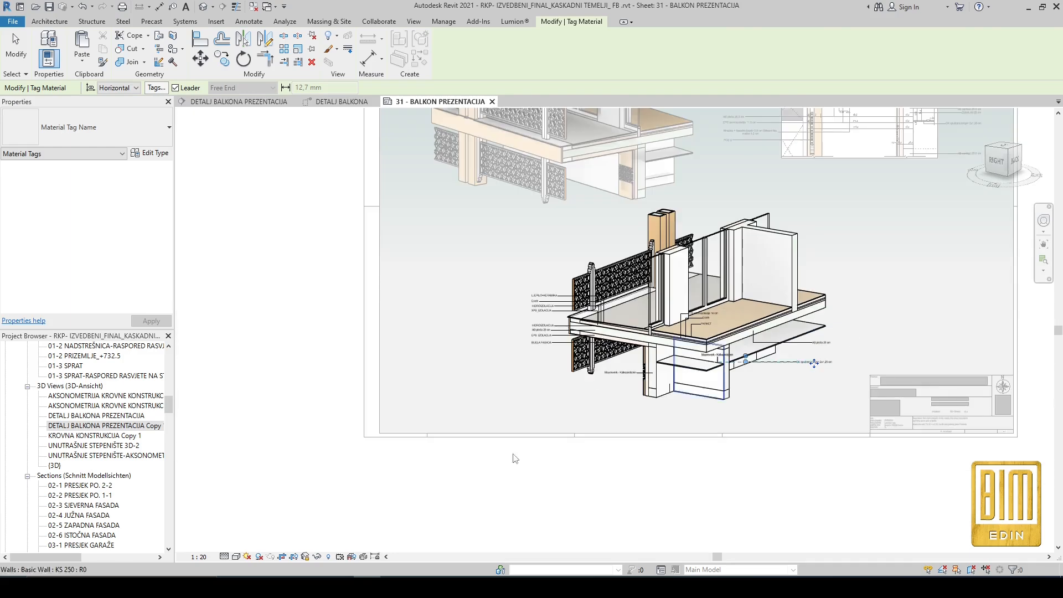
Step: End material tagging and deactivate the lower 3D view to return to the sheet
key("Escape")
scroll(720, 277, "down", 5)
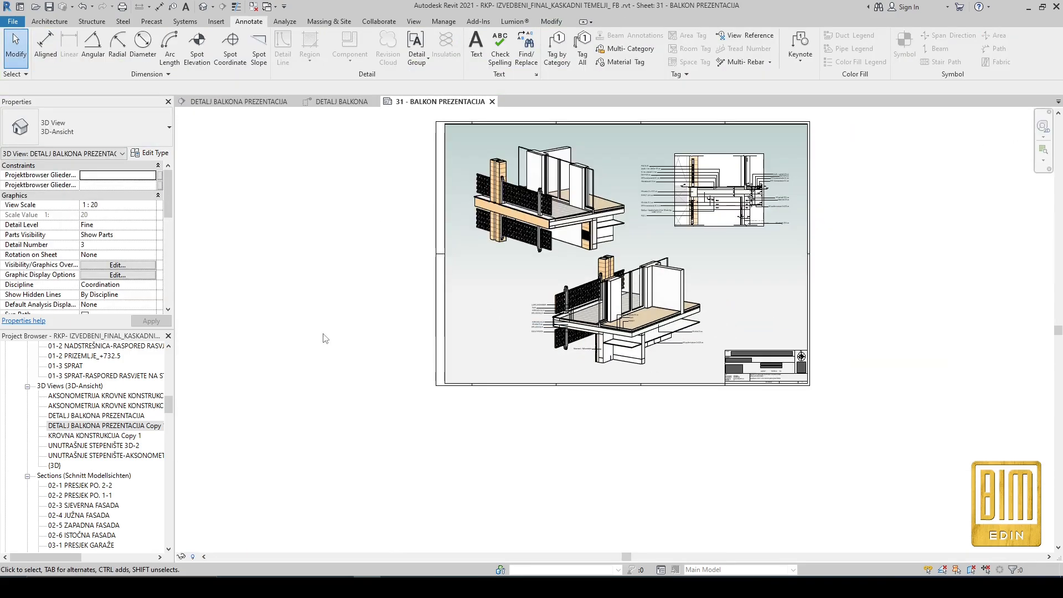
key("Escape")
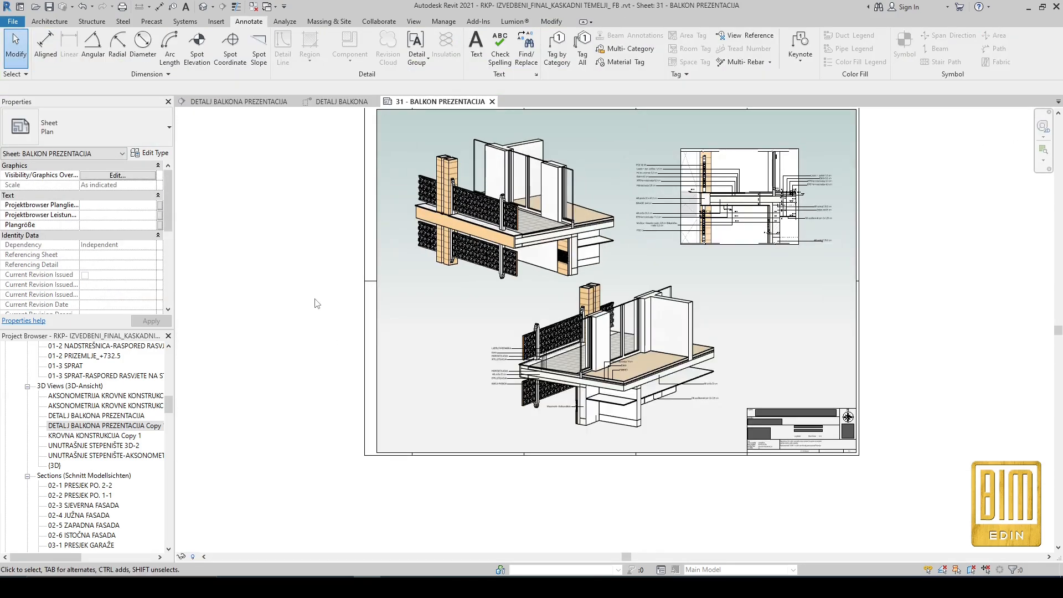
scroll(554, 516, "down", 1)
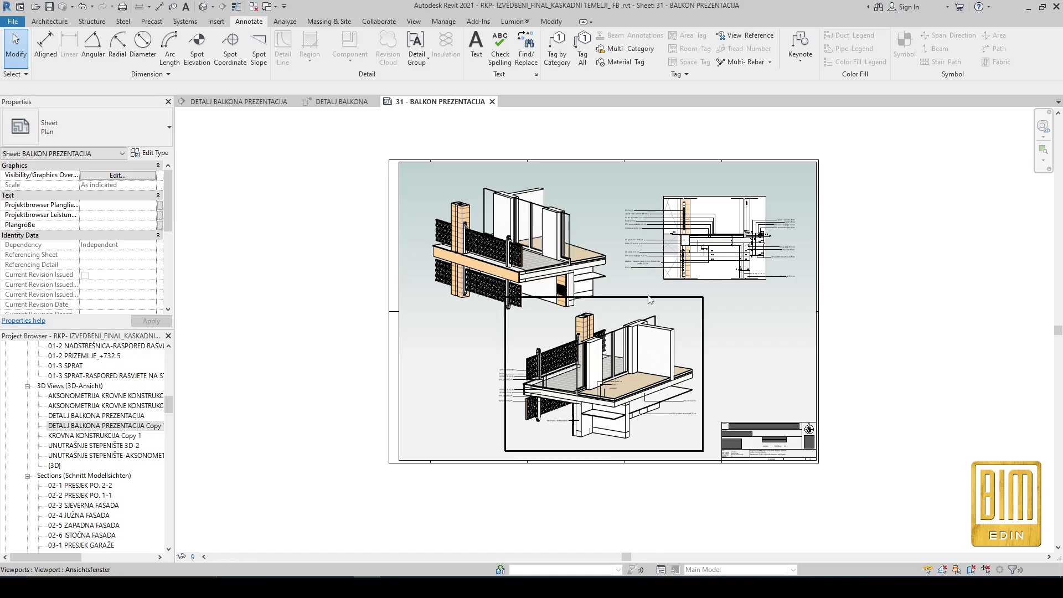
Step: Activate the upper 3D view and tag its interior parquet floor by category, placing the layer tag above the floor with a leader
scroll(620, 312, "up", 2)
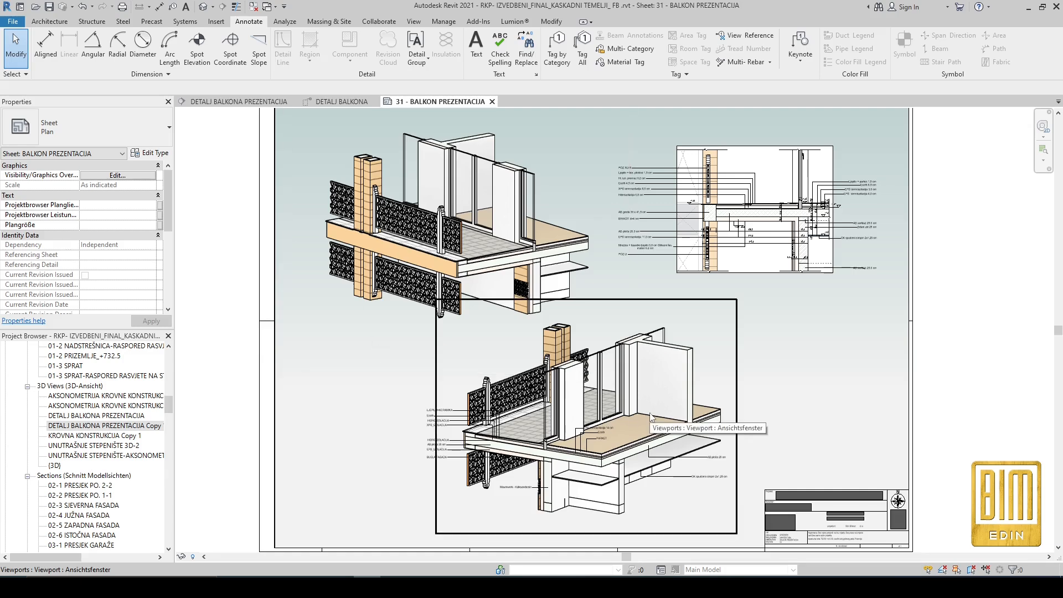
double_click(566, 192)
key("t")
key("g")
left_click(563, 239)
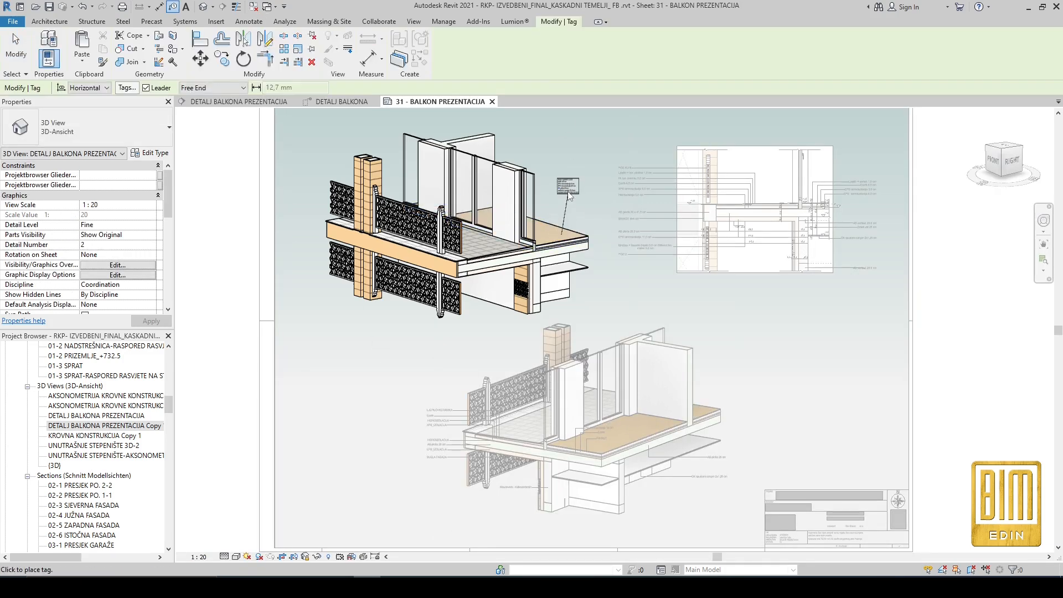
scroll(561, 239, "up", 3)
left_click(16, 56)
Step: Extend the floor layer tag's leader straight down so it ends at the suspended ceiling edge
left_click_drag(563, 231, 565, 276)
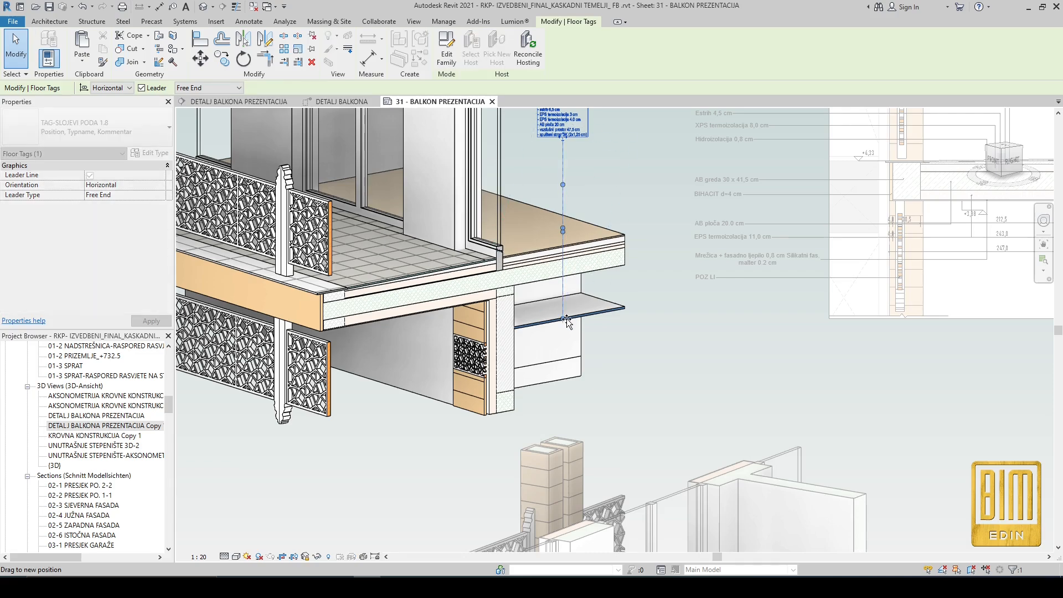
left_click_drag(566, 319, 566, 319)
scroll(566, 320, "up", 2)
middle_click_drag(570, 265, 574, 340)
key("Escape")
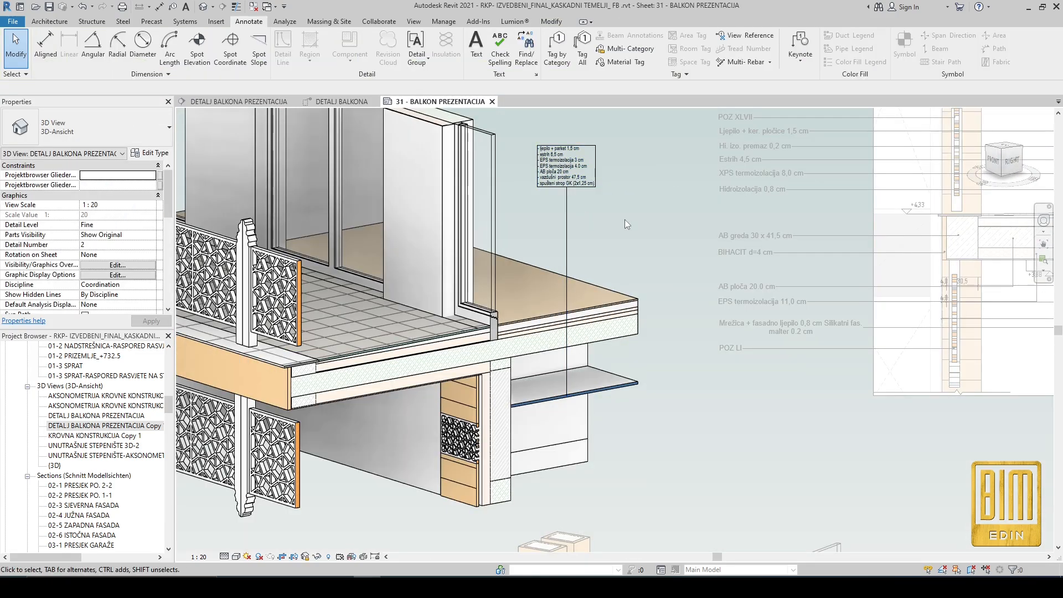
Step: Deactivate the upper 3D view and check the floor layer tag's appearance on the sheet
scroll(627, 224, "down", 5)
double_click(380, 268)
scroll(549, 235, "up", 6)
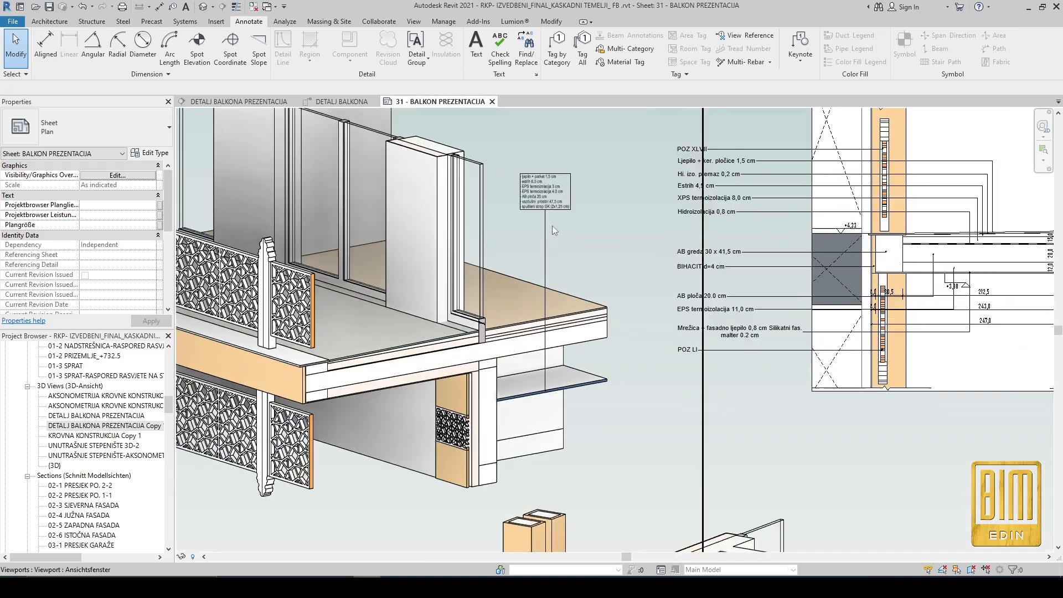
scroll(551, 233, "up", 2)
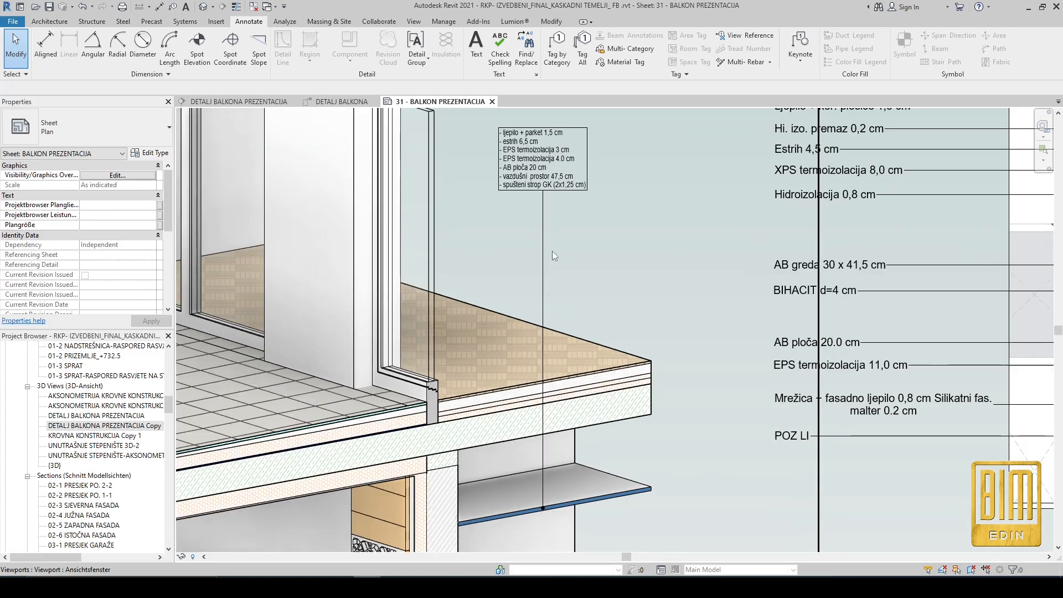
scroll(561, 209, "down", 3)
scroll(576, 213, "down", 6)
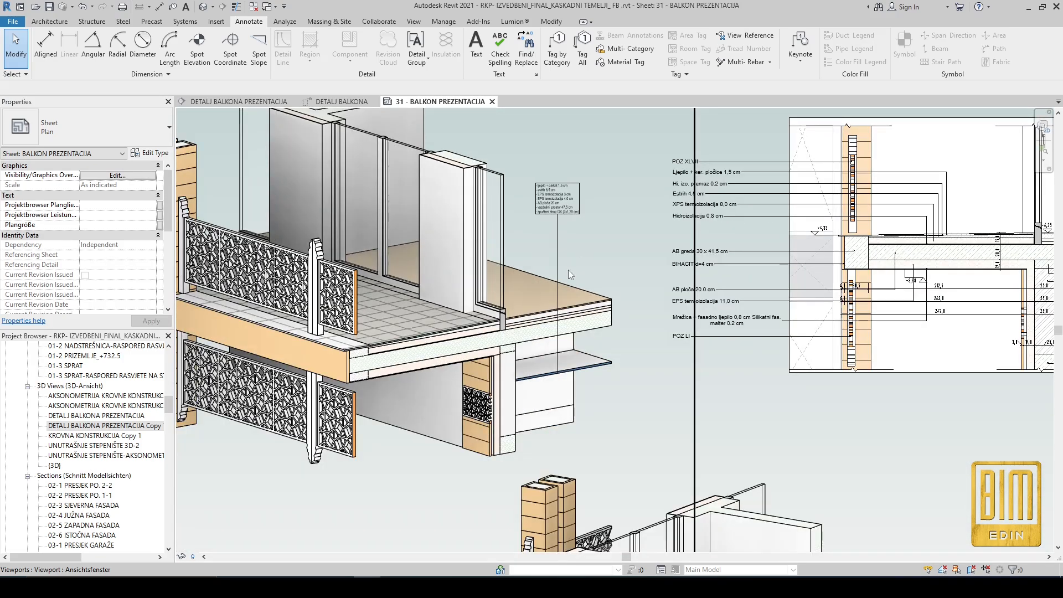
scroll(513, 319, "up", 1)
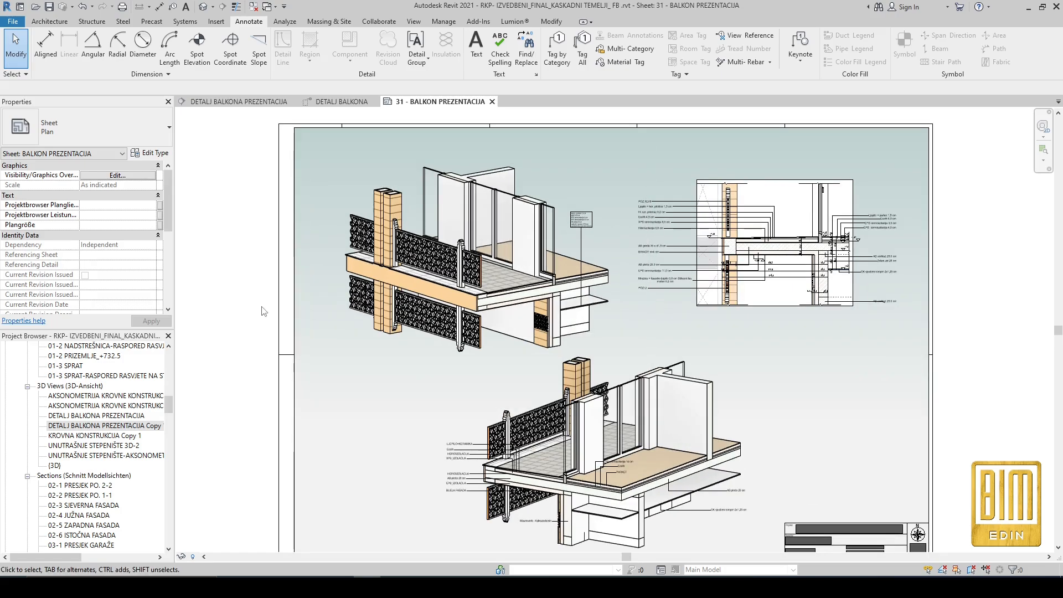